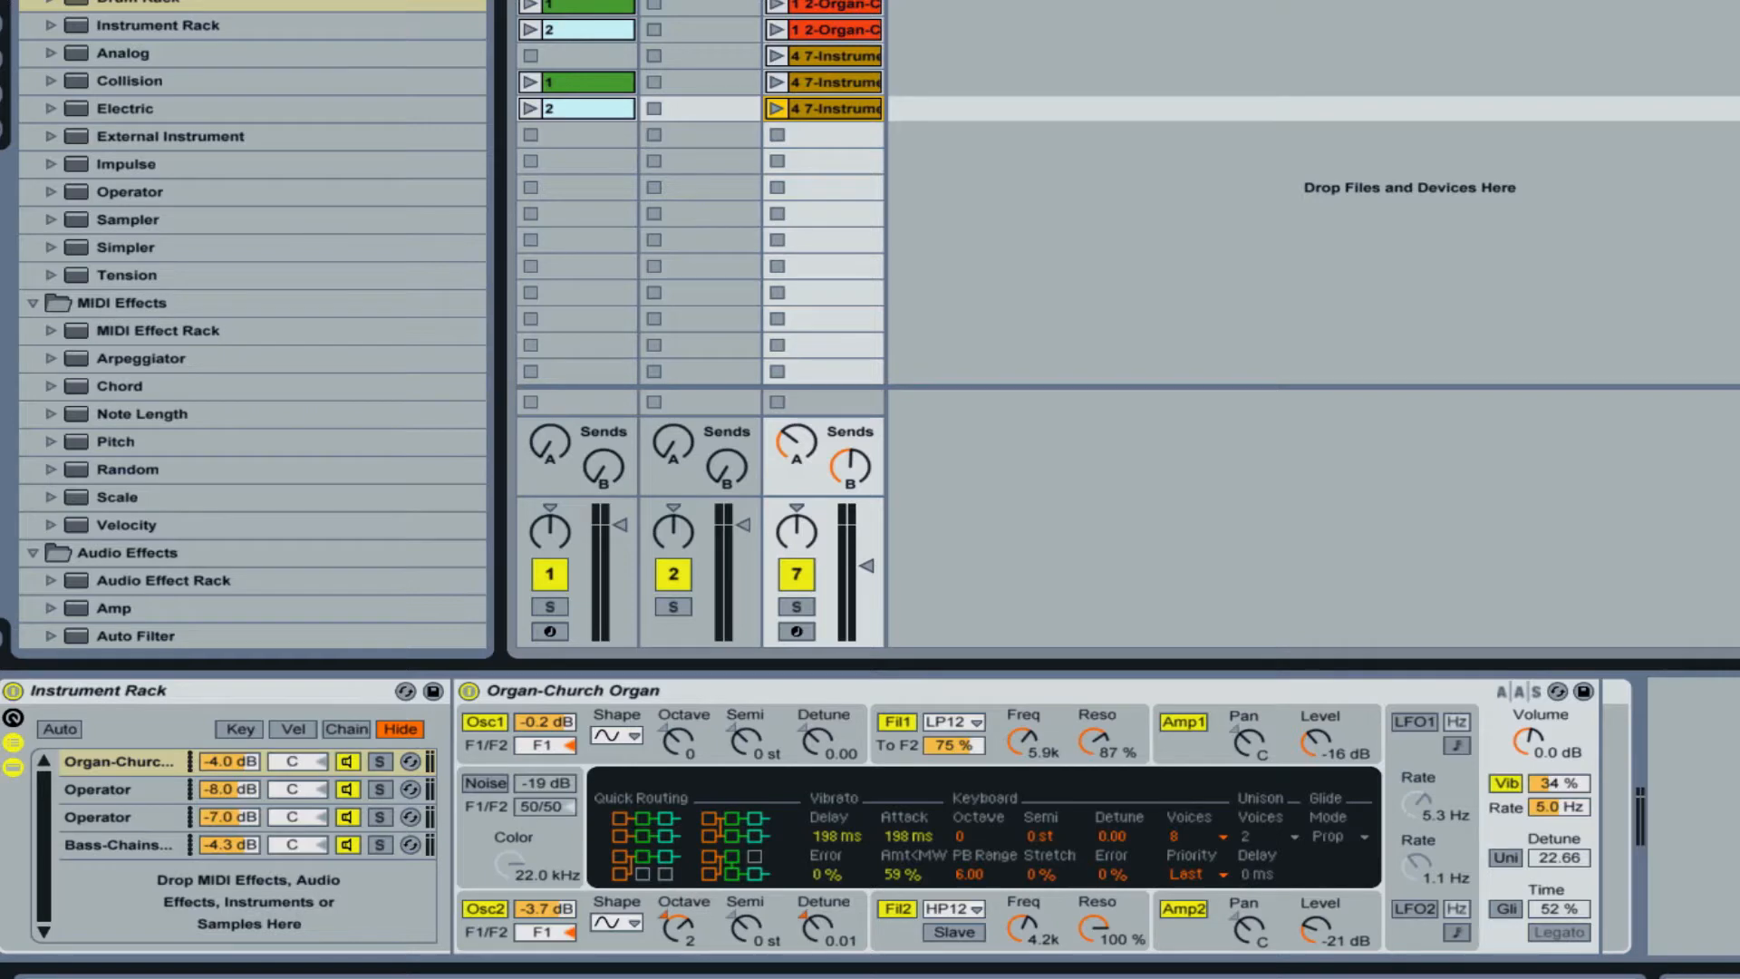
# Play the scene containing the green drum clip 1 and slightly lower track 7's volume
pyautogui.click(589, 1)
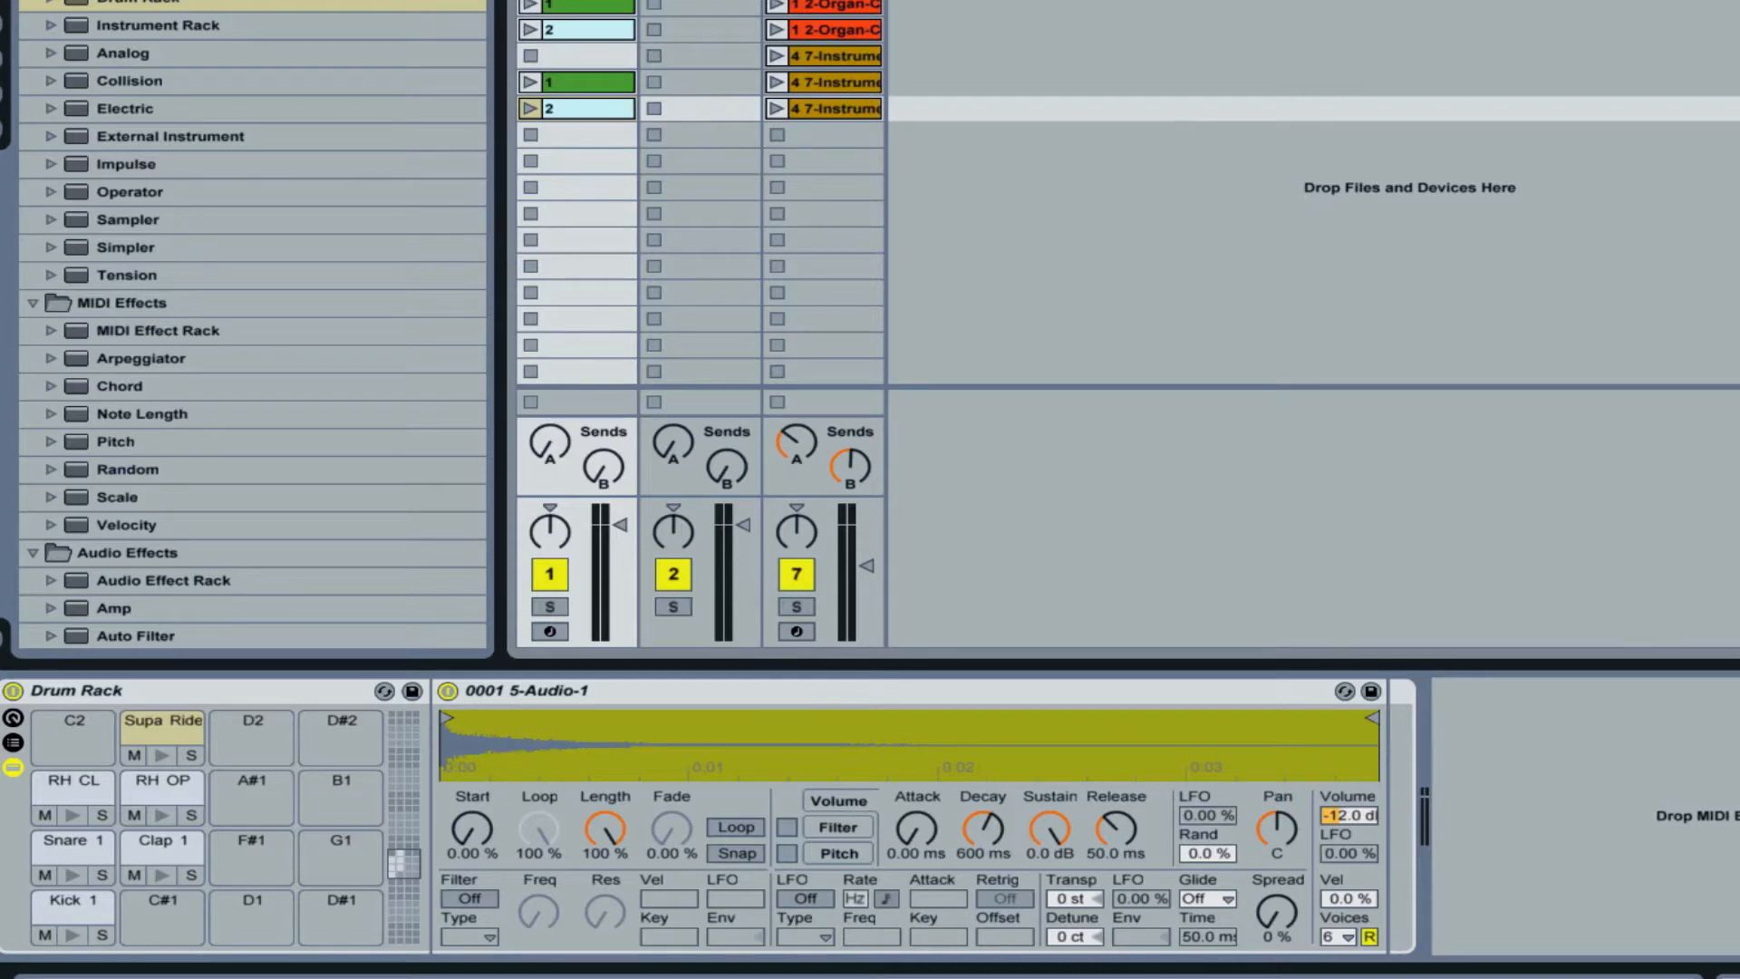
pyautogui.click(1736, 82)
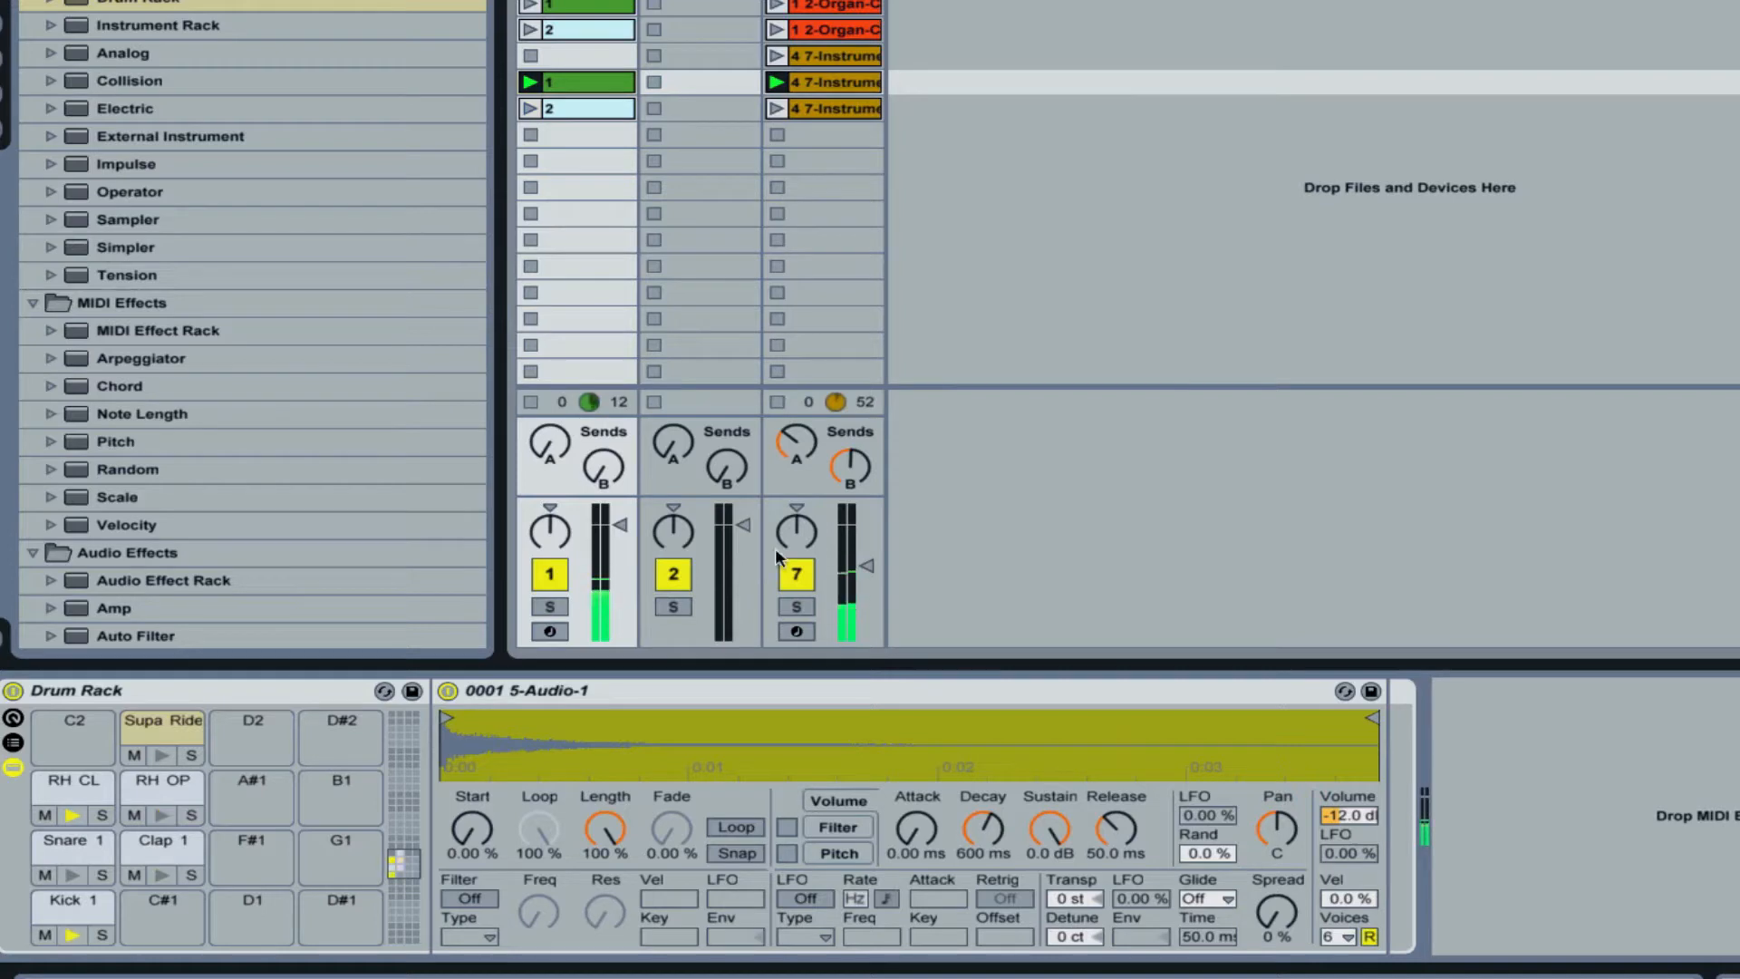
pyautogui.moveTo(867, 565); pyautogui.dragTo(868, 572)
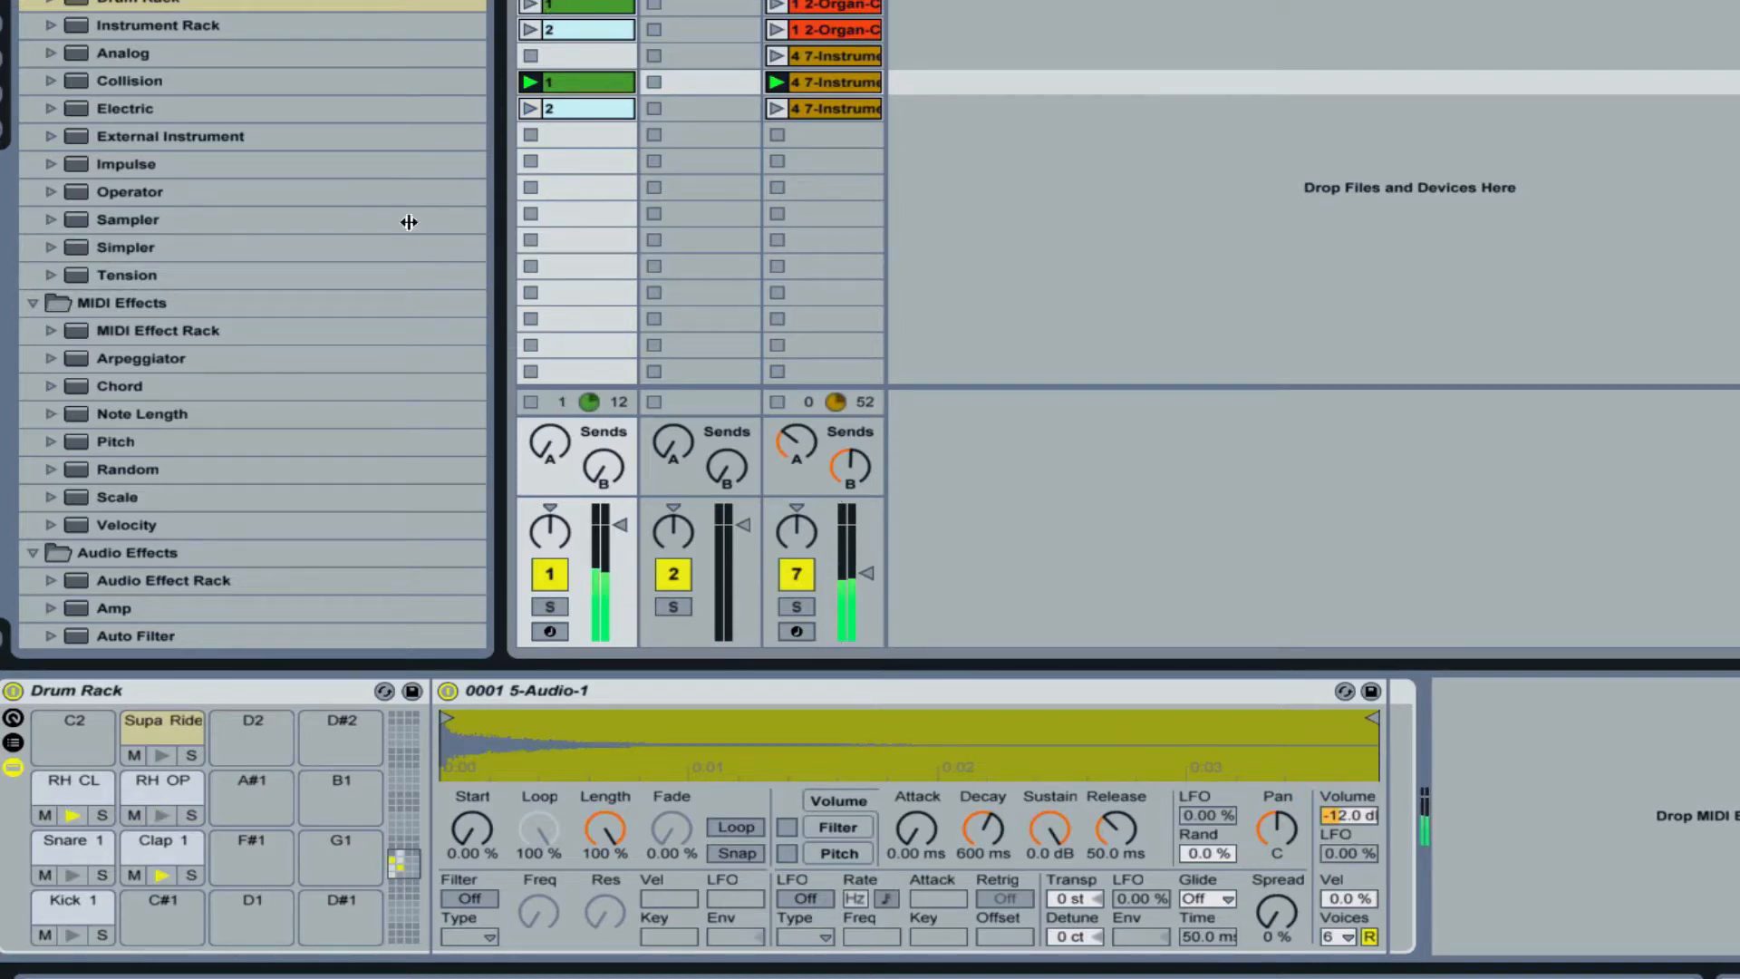
# Add a Compressor to the Drum Rack track with its threshold at about -19.5 dB, and launch the drum track's clip 2
pyautogui.scroll(-5, 147, 509)
pyautogui.moveTo(138, 496); pyautogui.dragTo(1450, 806)
pyautogui.moveTo(1584, 741); pyautogui.dragTo(1584, 785)
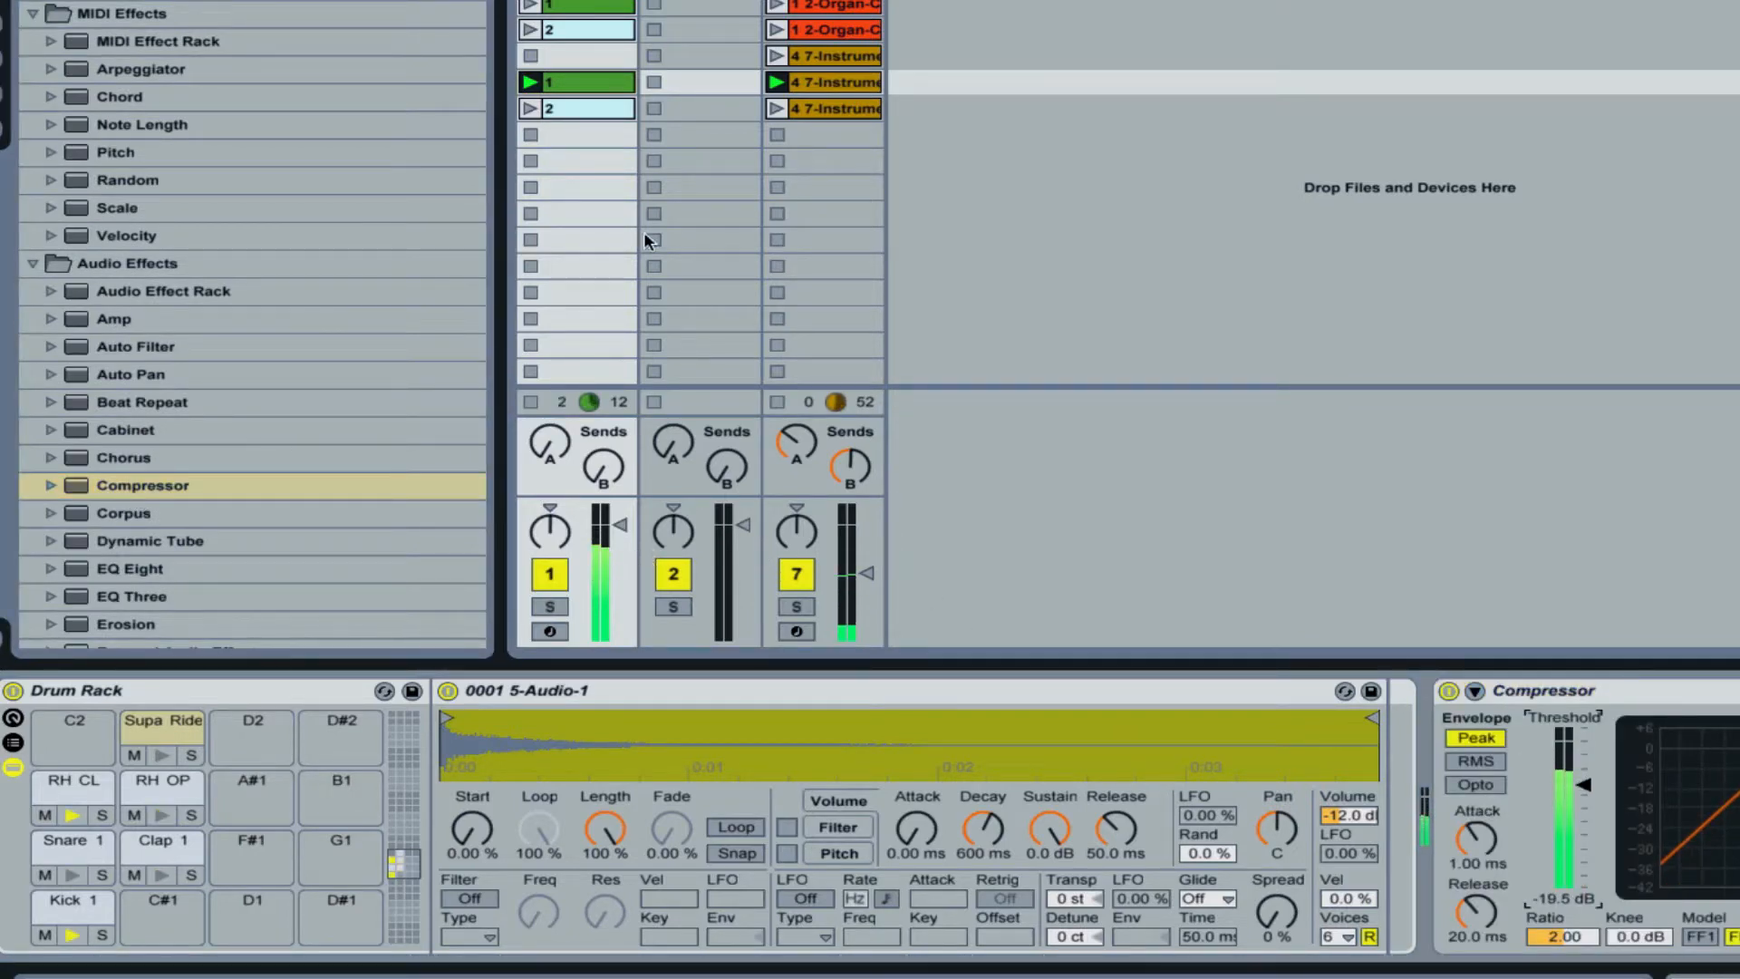
pyautogui.click(522, 83)
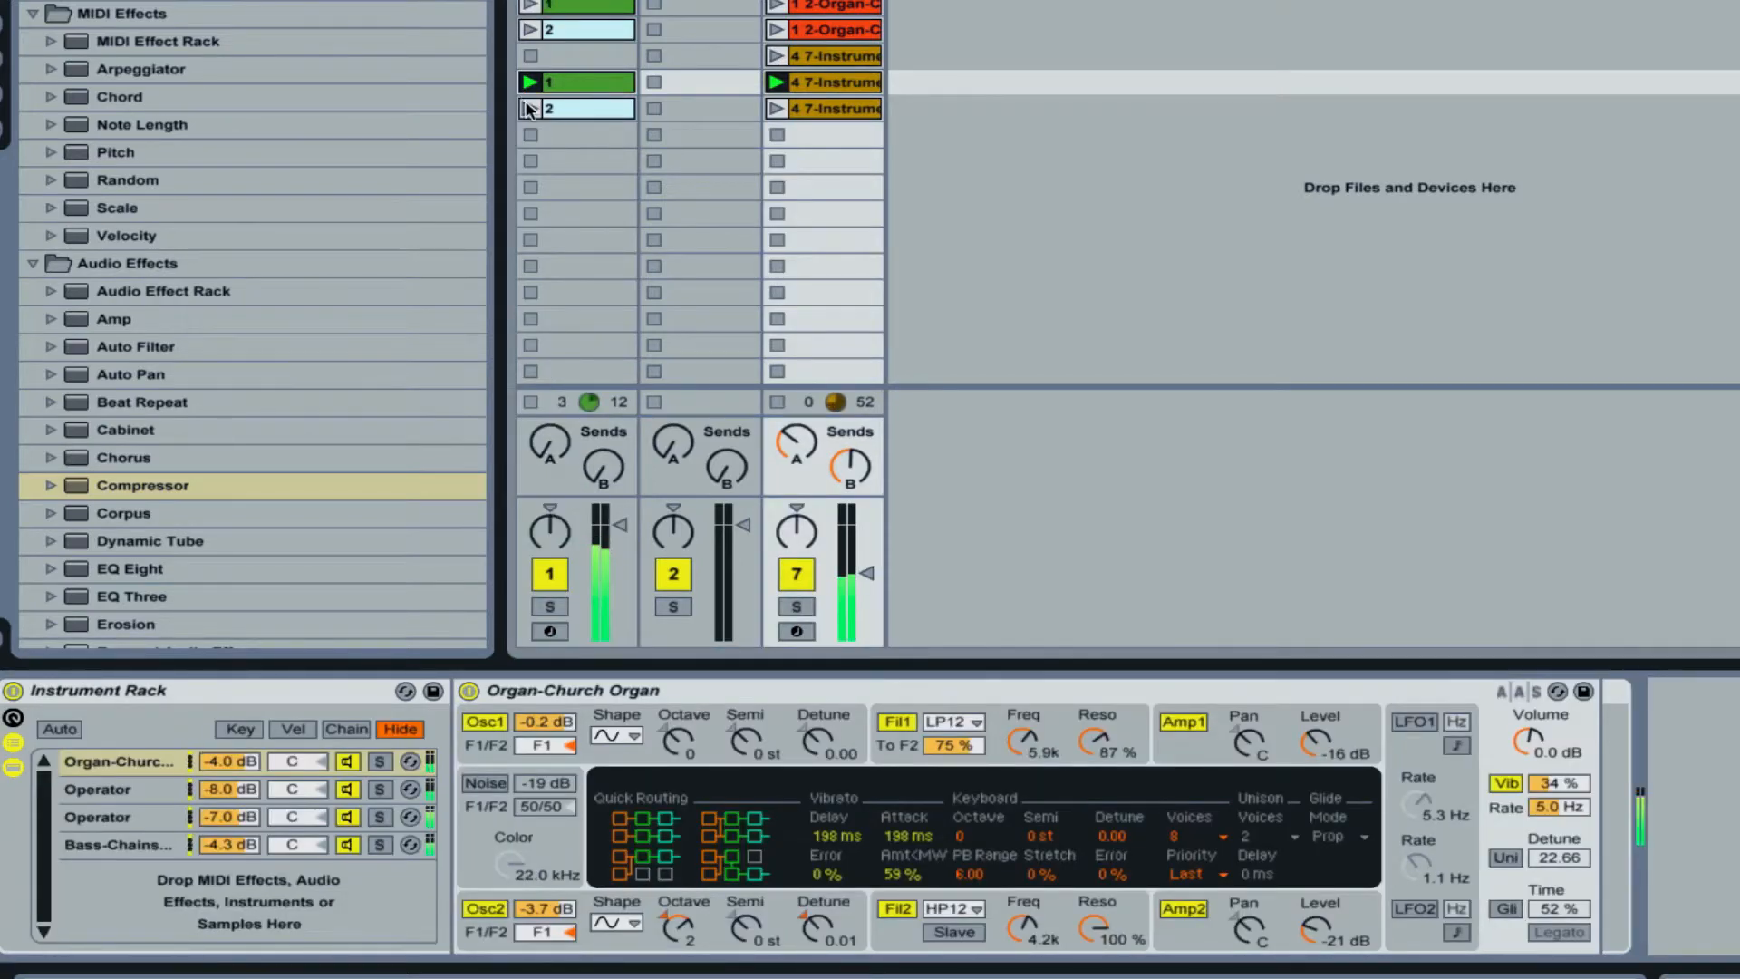
pyautogui.click(530, 107)
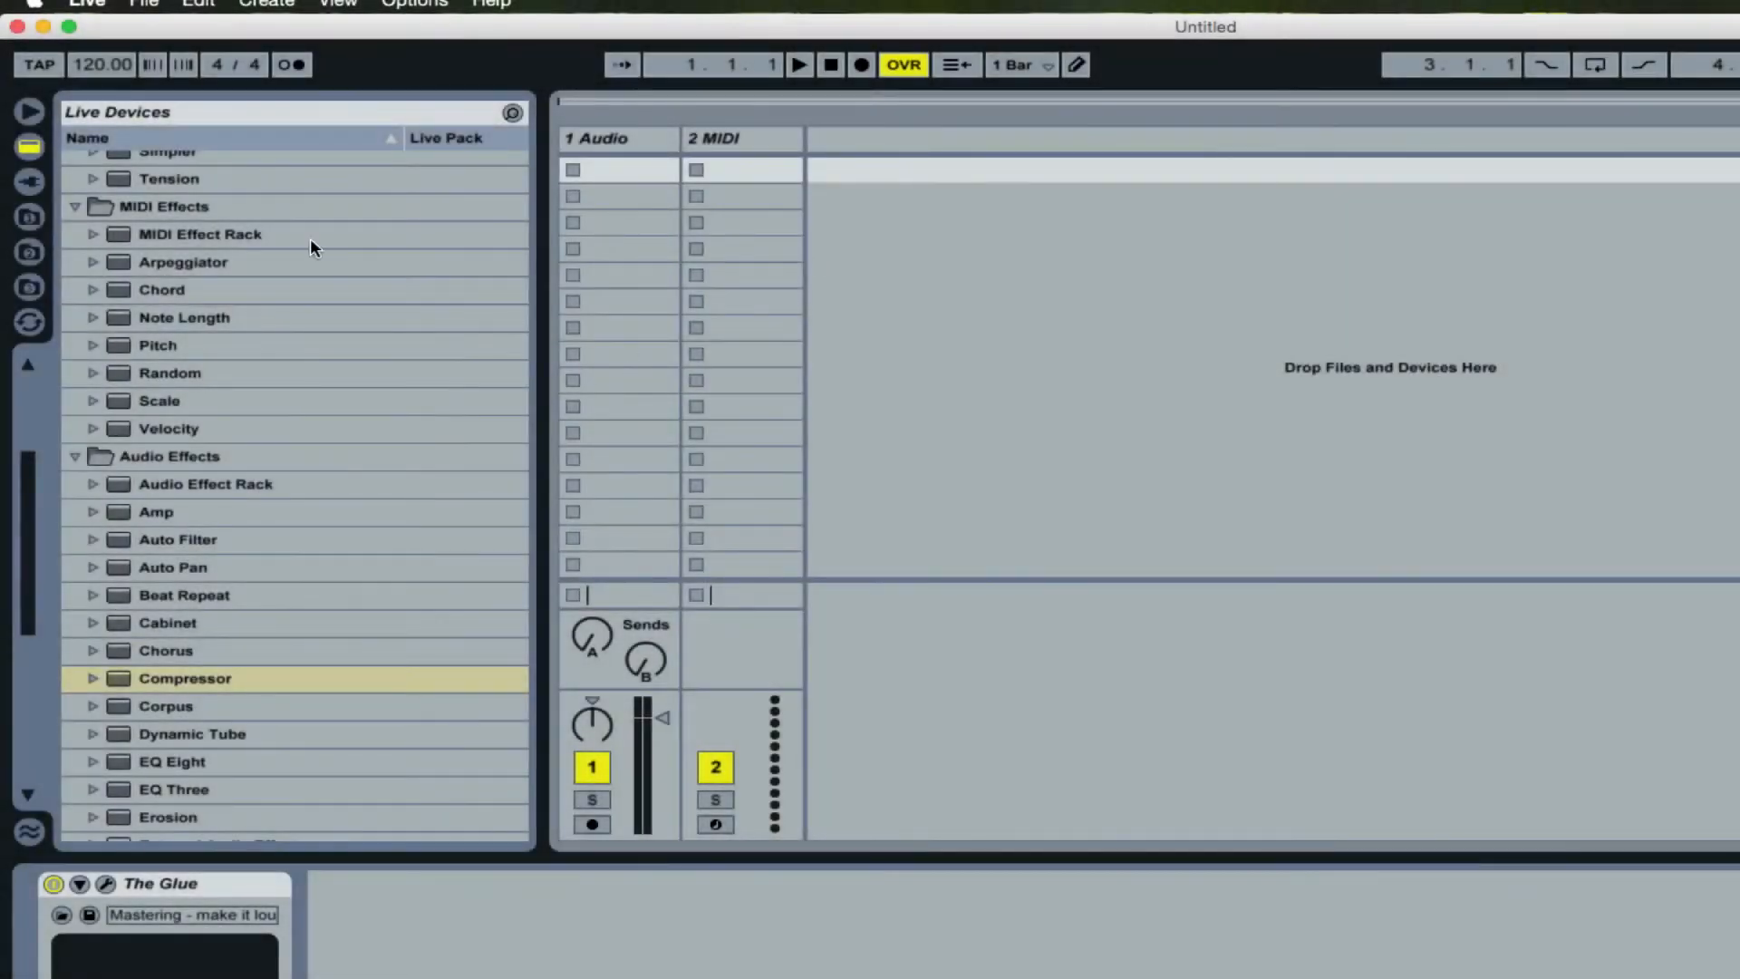
# Insert three more audio tracks after track 1 Audio in the Untitled set
pyautogui.click(29, 252)
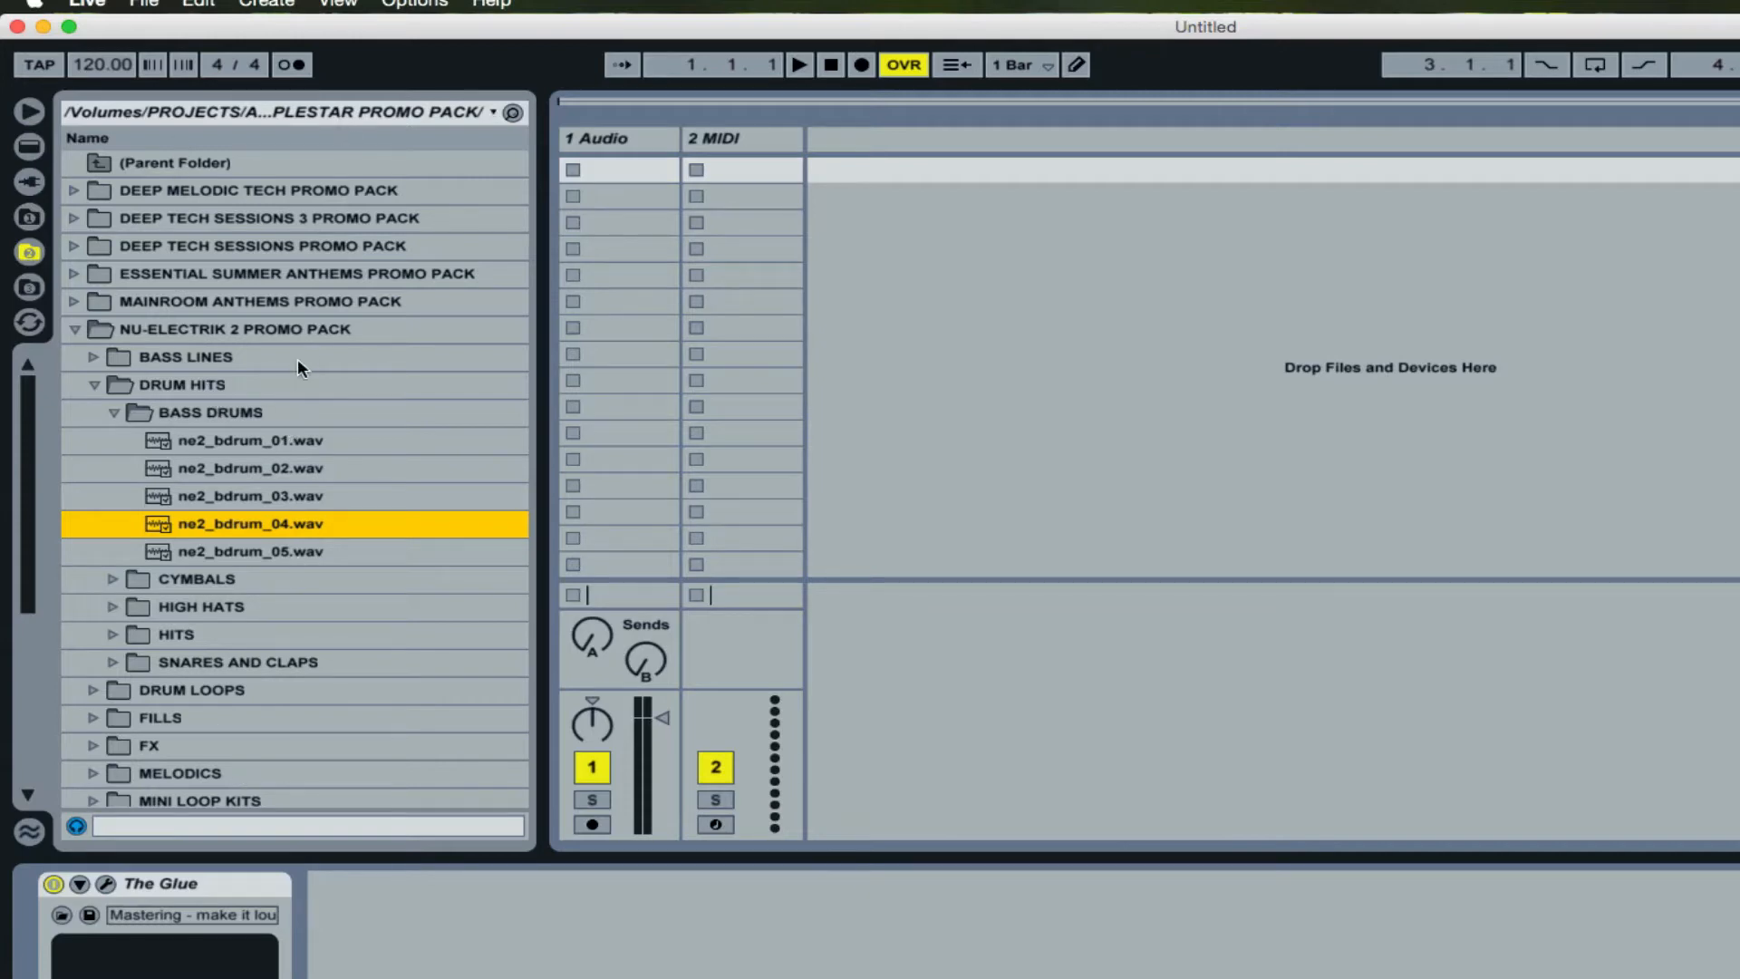
pyautogui.click(634, 136)
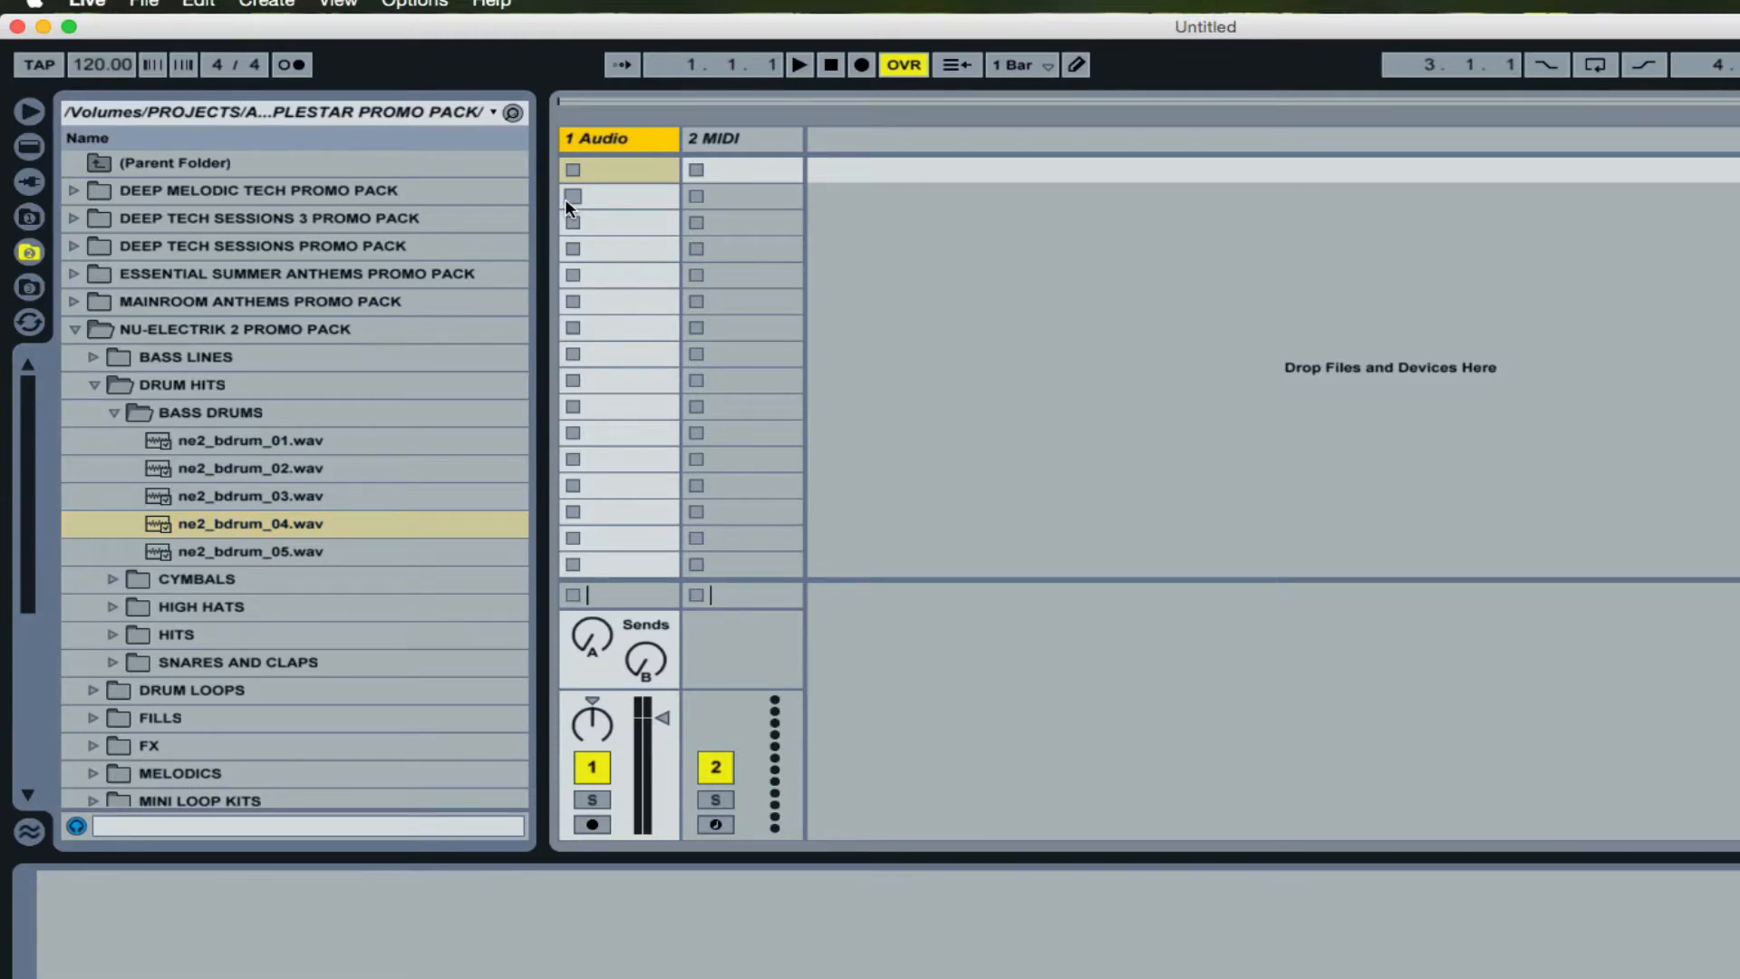
pyautogui.hotkey('ctrl', 't')
pyautogui.hotkey('ctrl', 't')
pyautogui.hotkey('ctrl', 't')
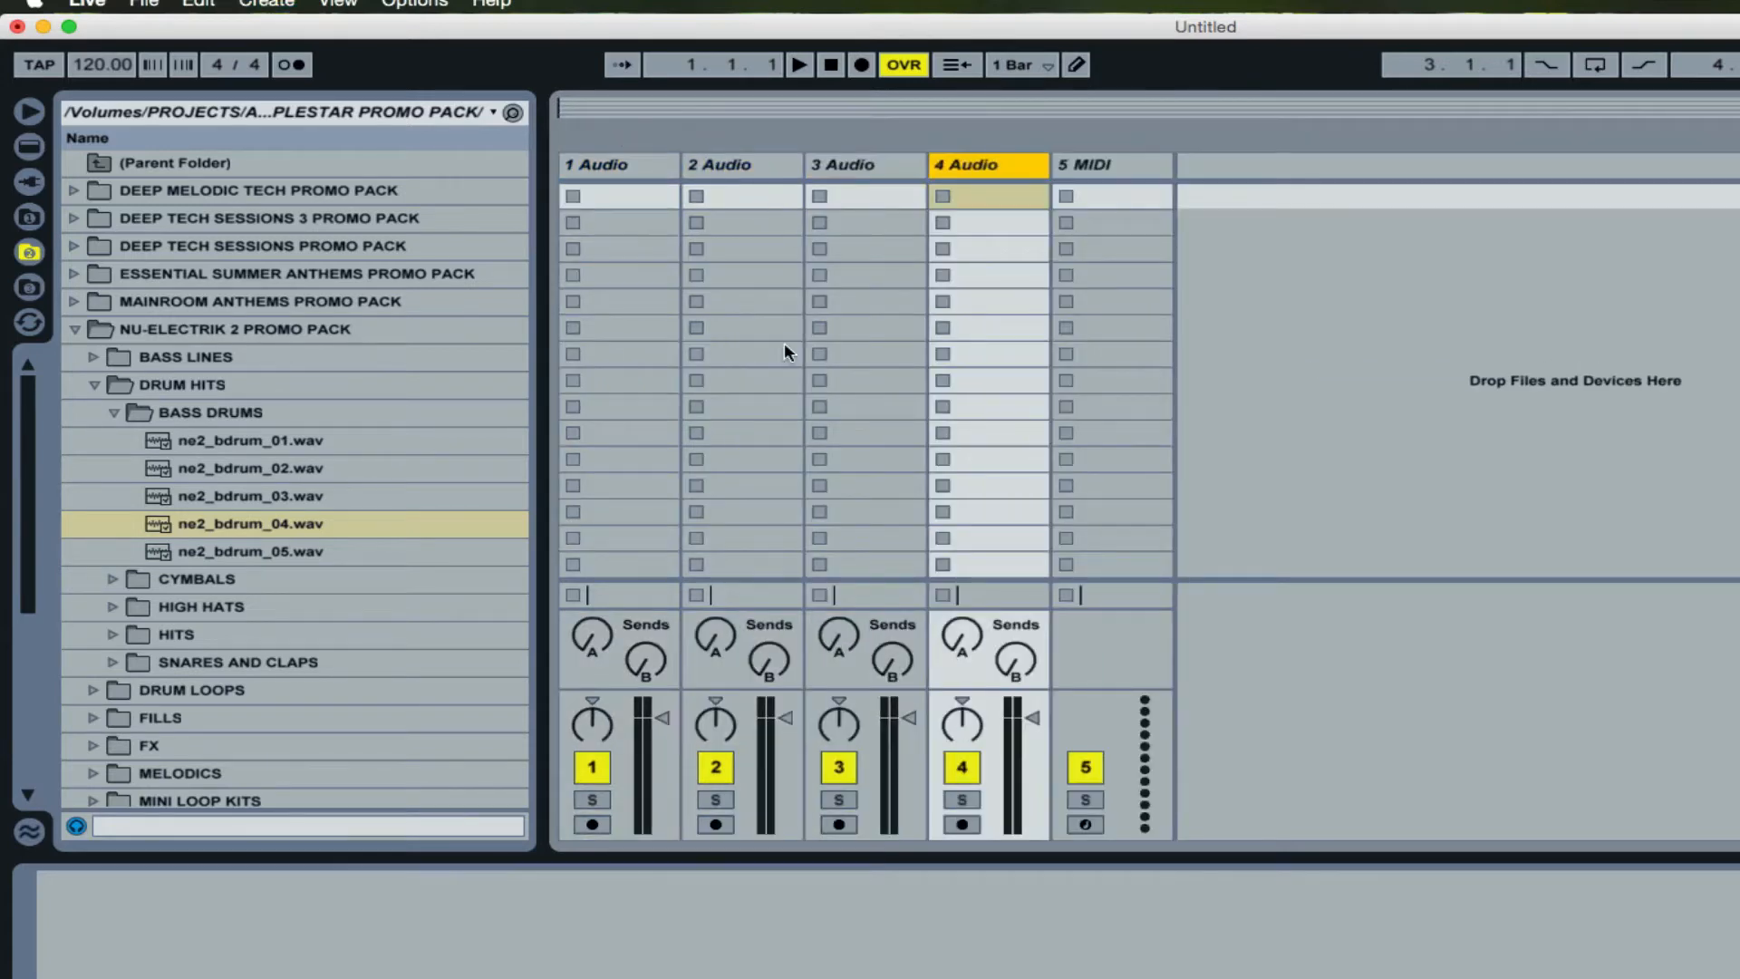
# Add an Auto Filter to each of the four audio tracks
pyautogui.click(30, 146)
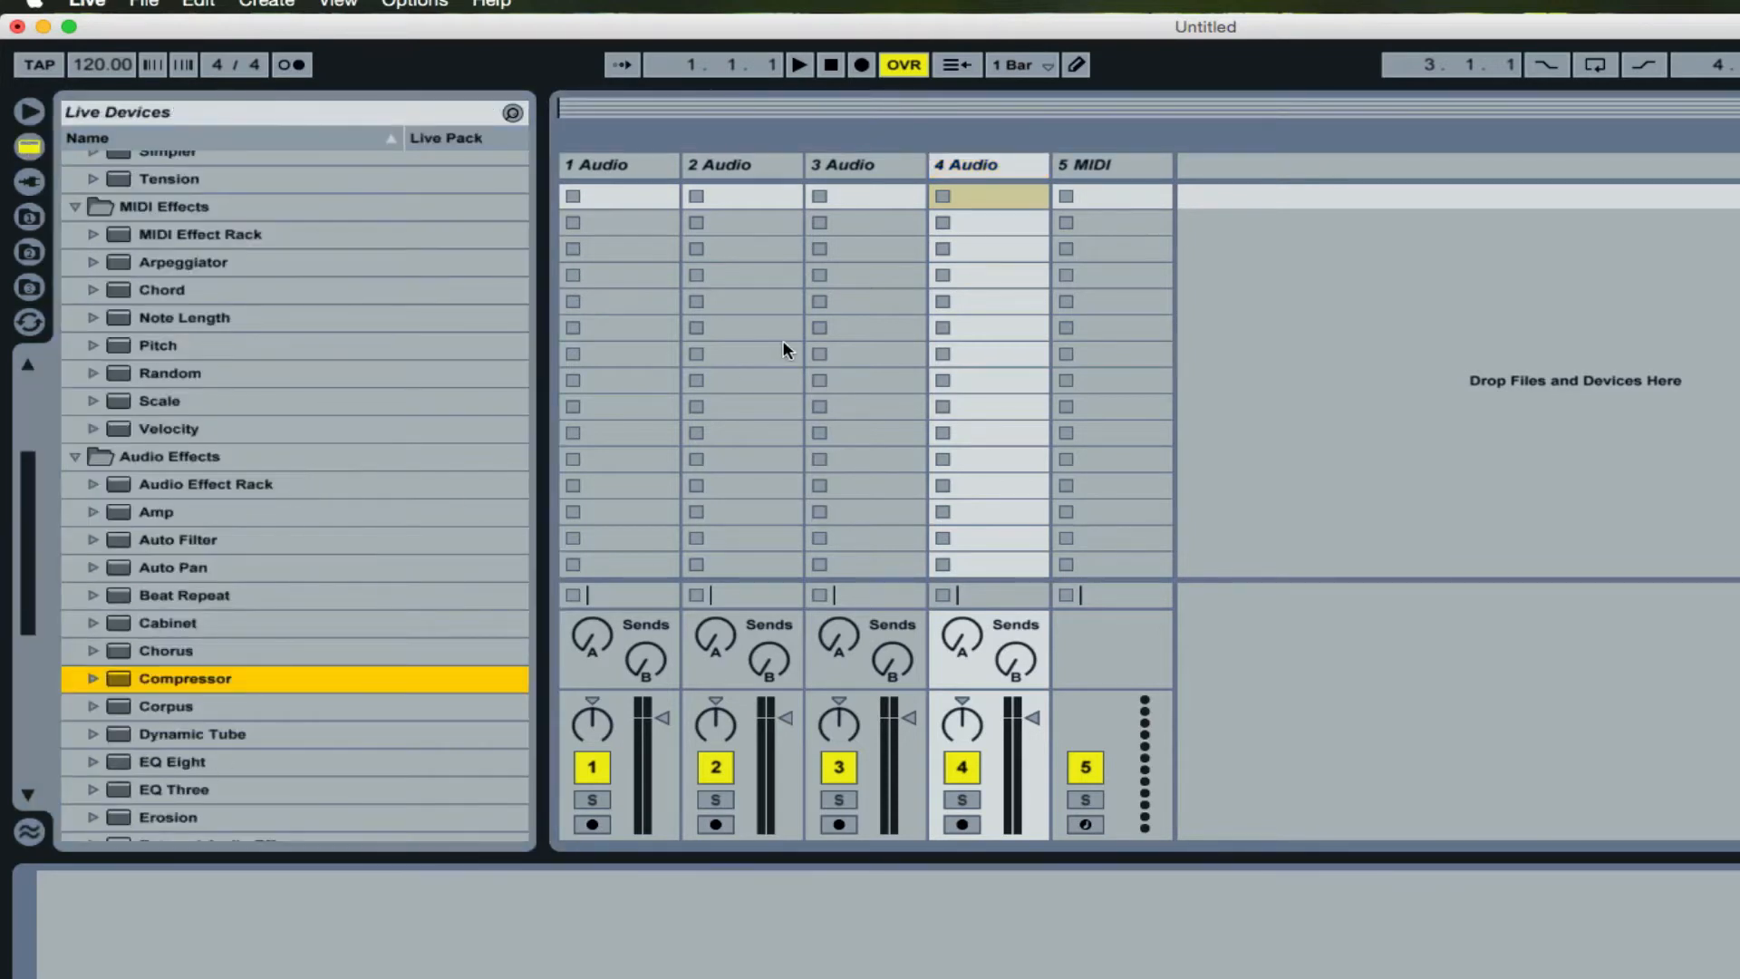
pyautogui.moveTo(158, 537); pyautogui.dragTo(628, 457)
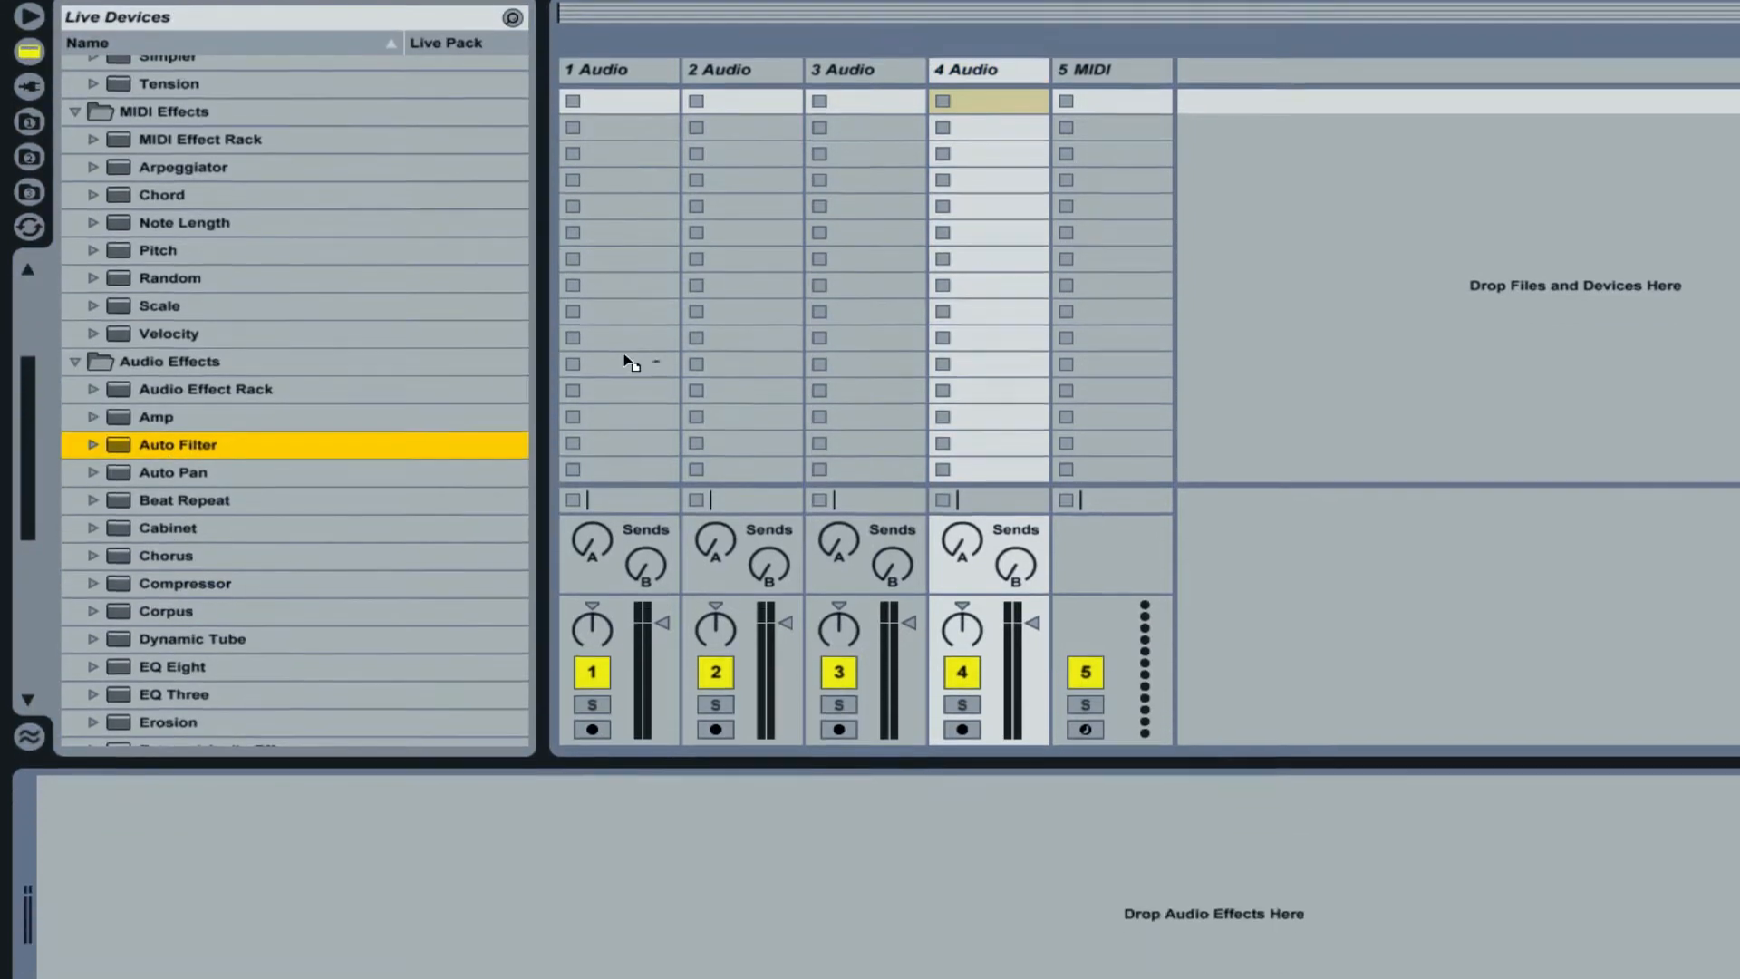
pyautogui.moveTo(624, 354); pyautogui.dragTo(626, 356)
pyautogui.moveTo(124, 453); pyautogui.dragTo(727, 319)
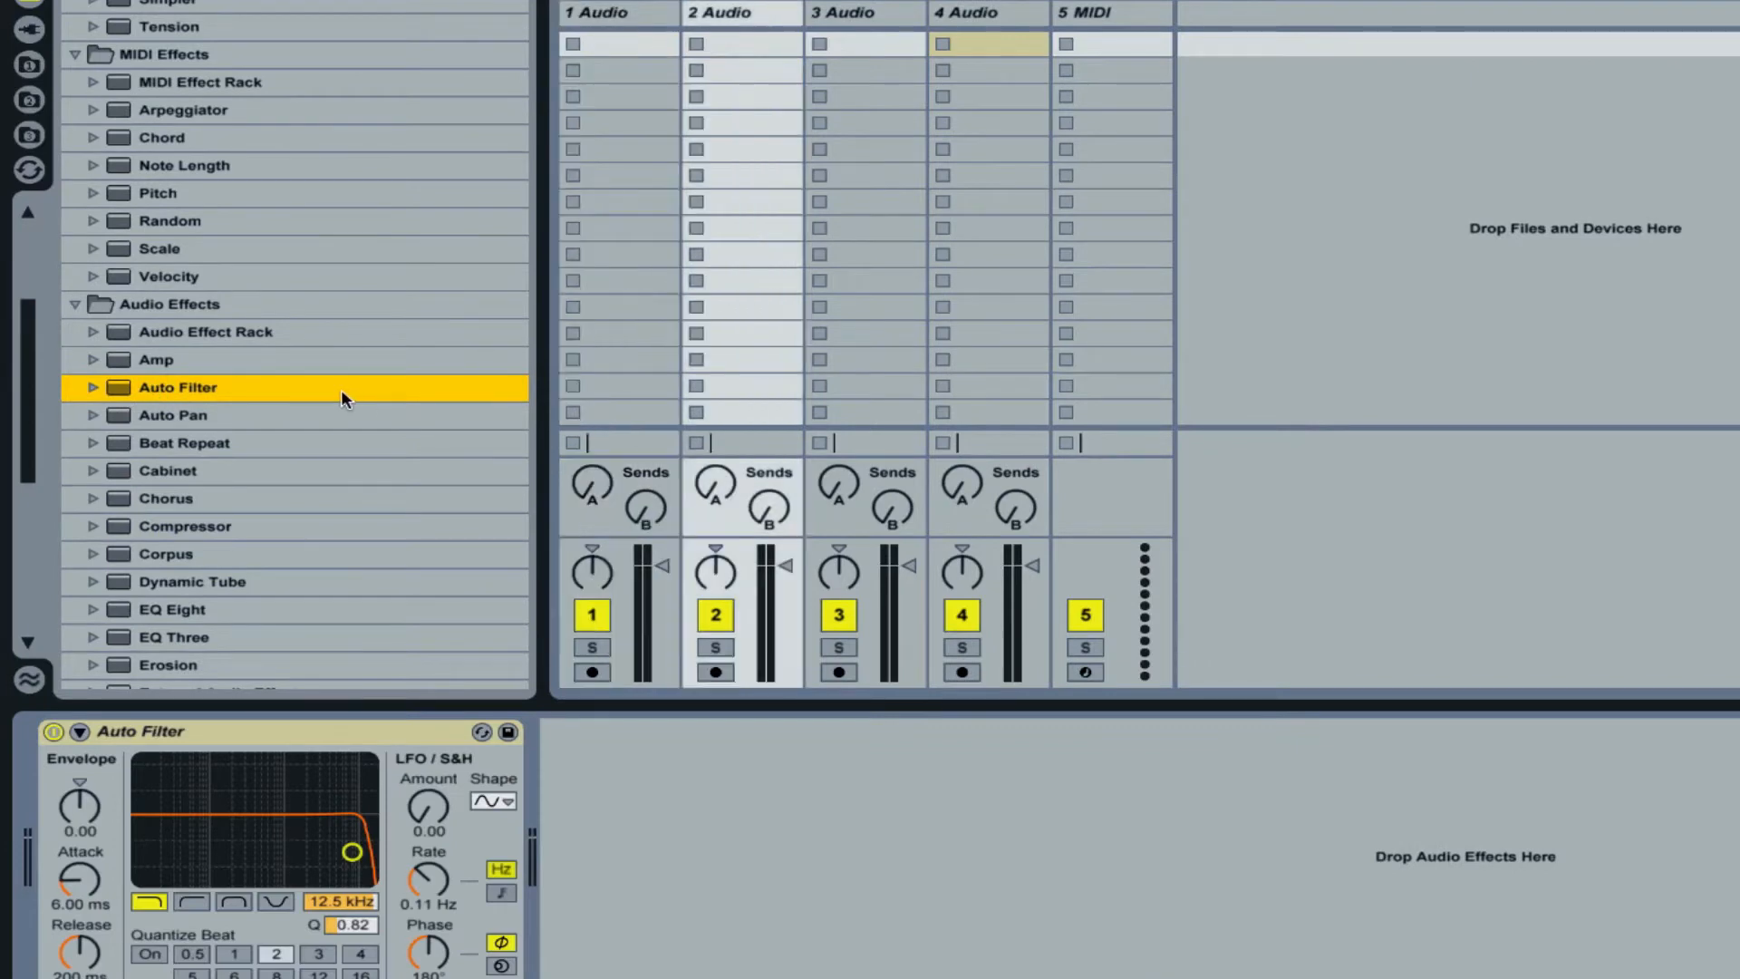
pyautogui.moveTo(201, 380); pyautogui.dragTo(900, 319)
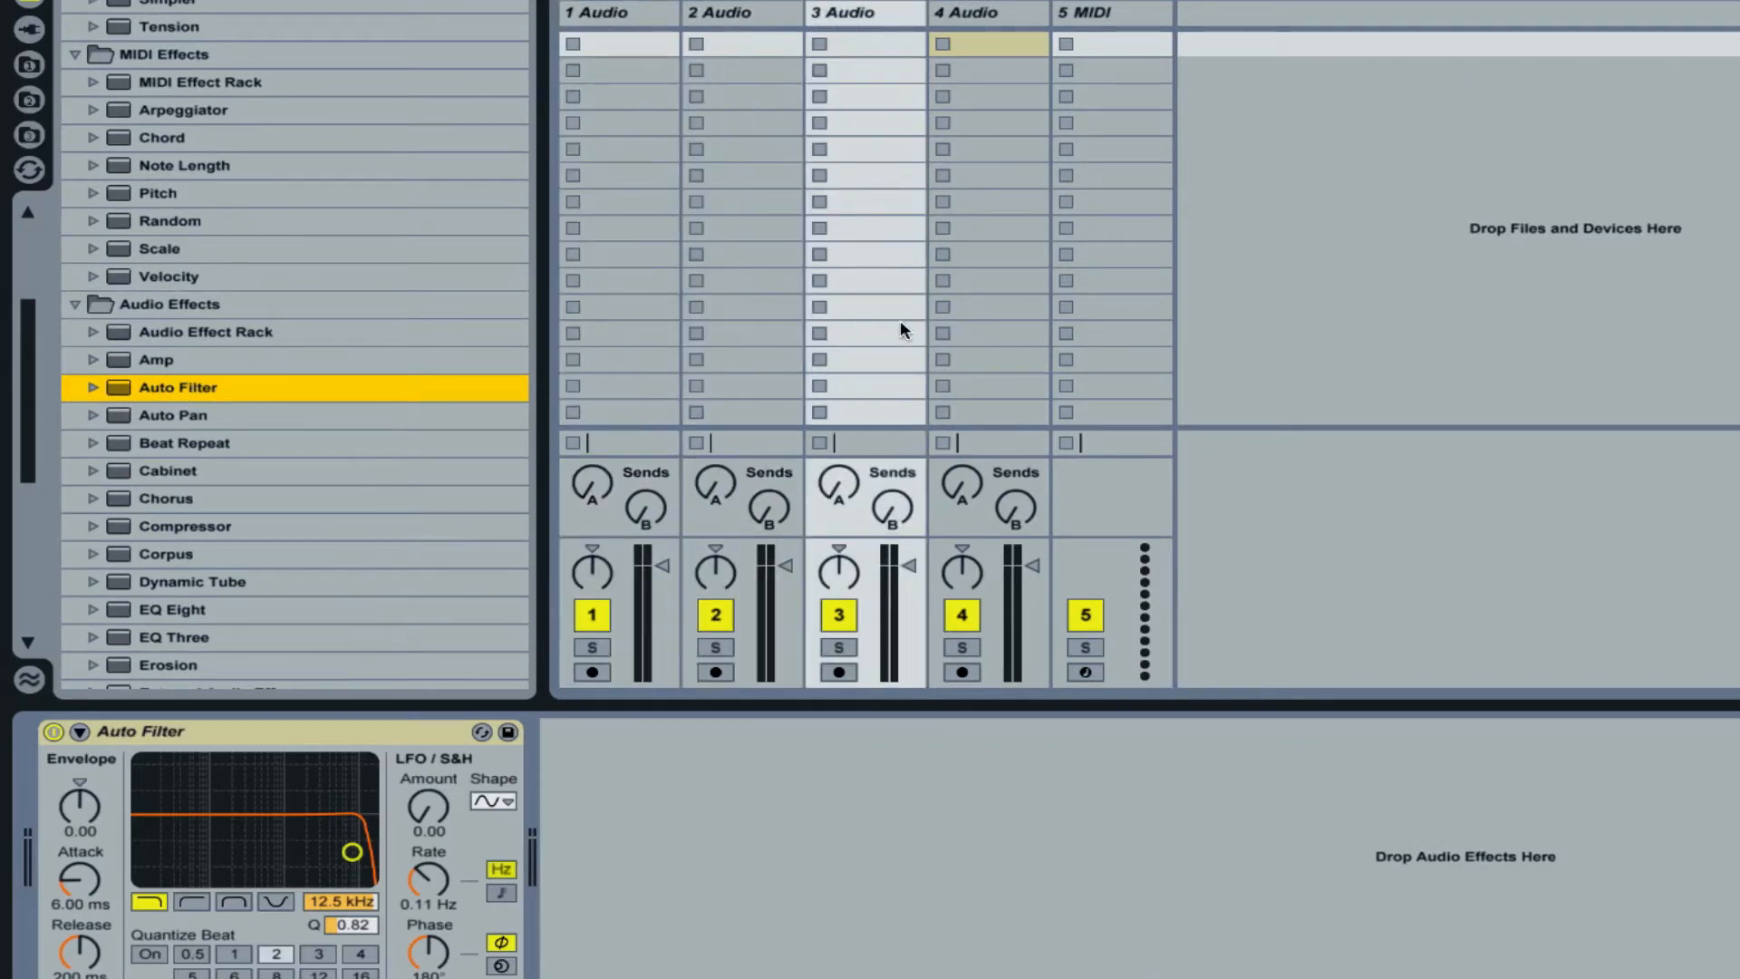
pyautogui.moveTo(445, 724); pyautogui.dragTo(961, 346)
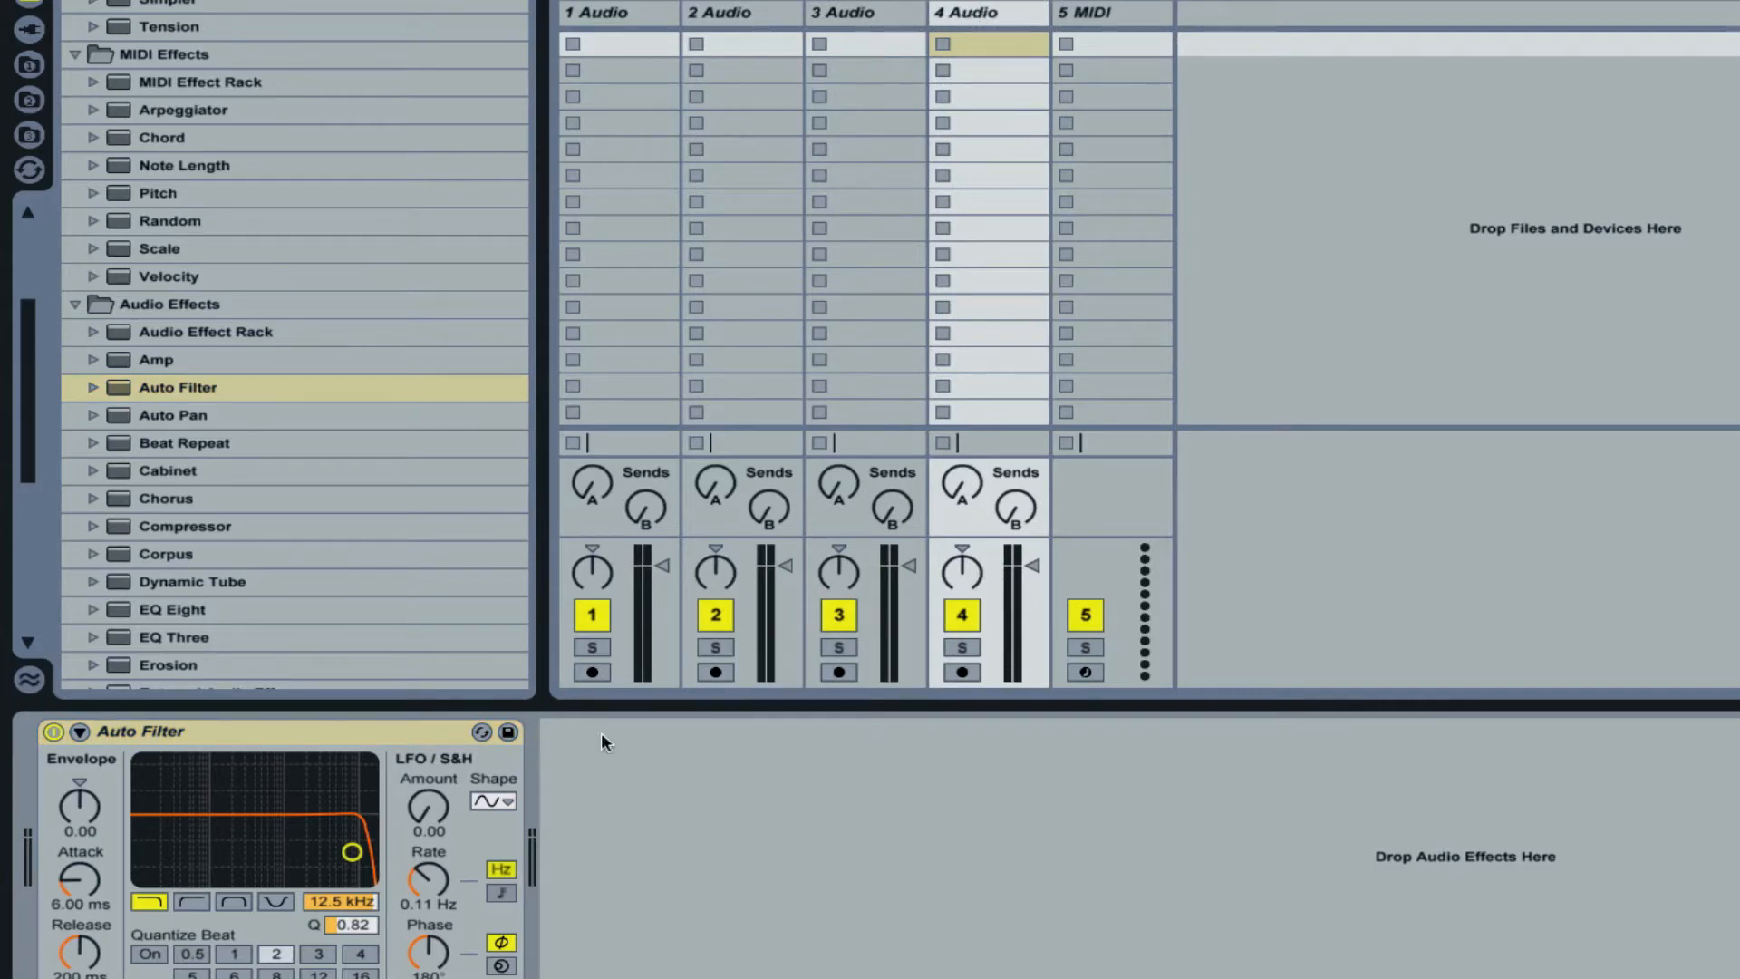
# Set the Auto Filter on track 4 Audio to high-pass with a cutoff of about 26 Hz
pyautogui.click(180, 902)
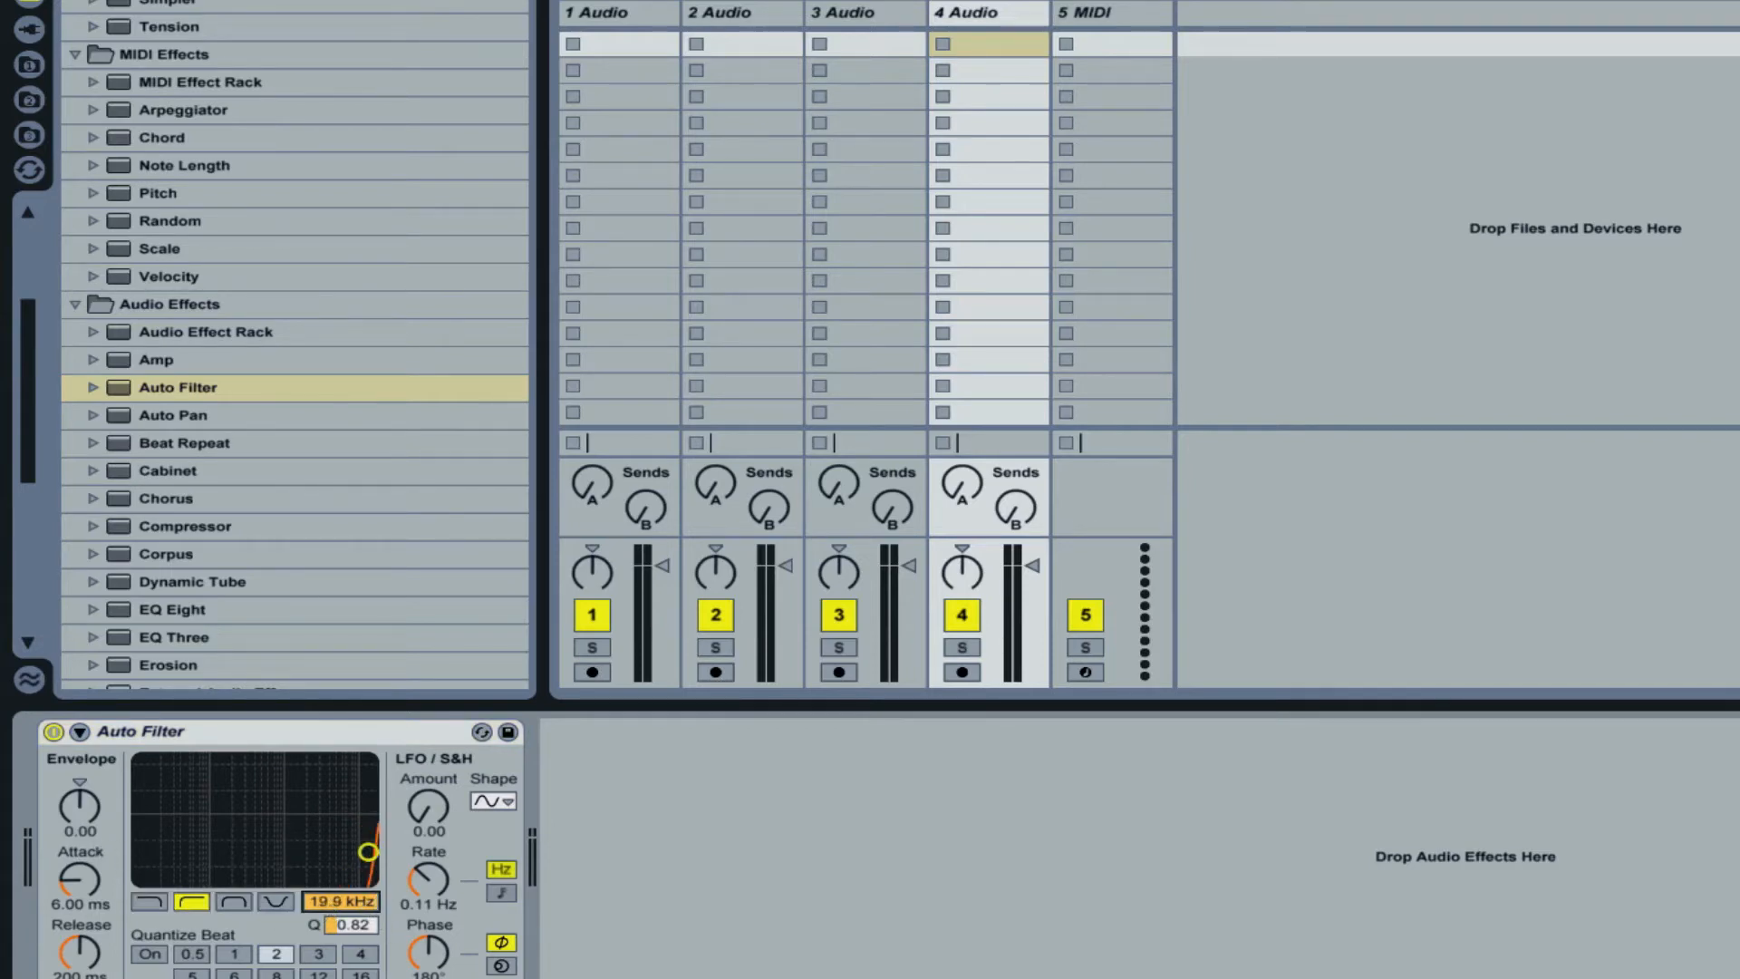
pyautogui.moveTo(351, 852); pyautogui.dragTo(142, 854)
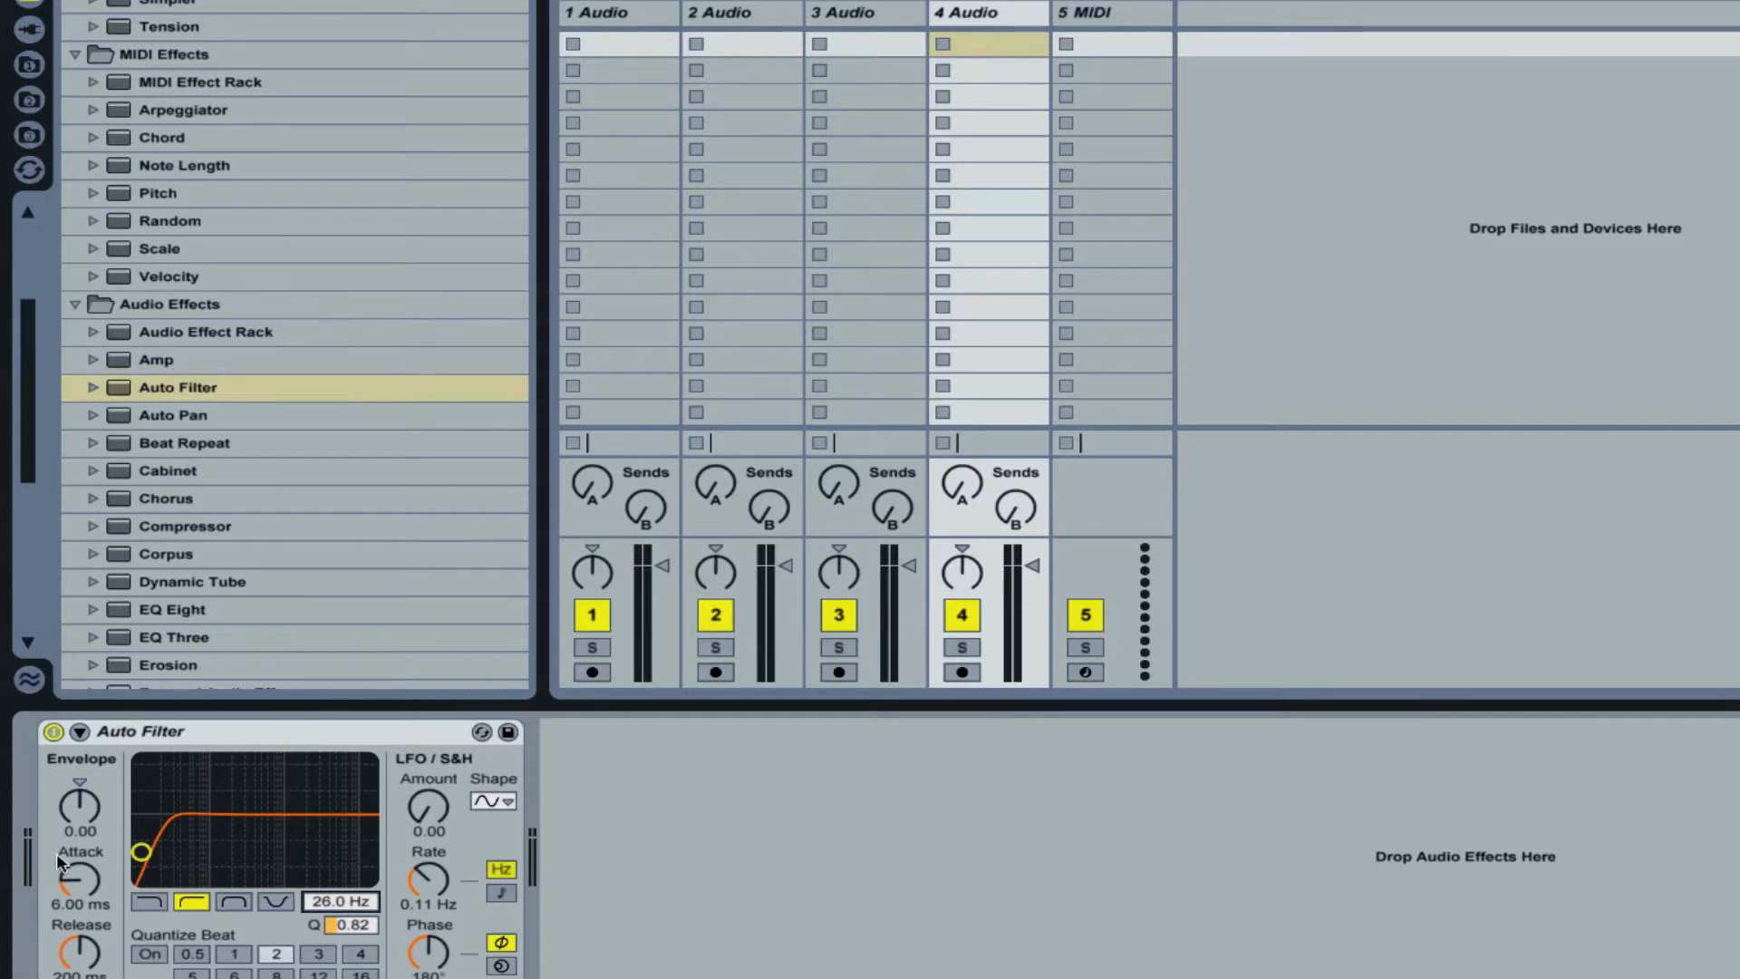
# Select track 1 Audio and open the BASS DRUMS folder inside DRUM HITS of the PROGRESSIONS 2 PROMO PACK
pyautogui.click(644, 16)
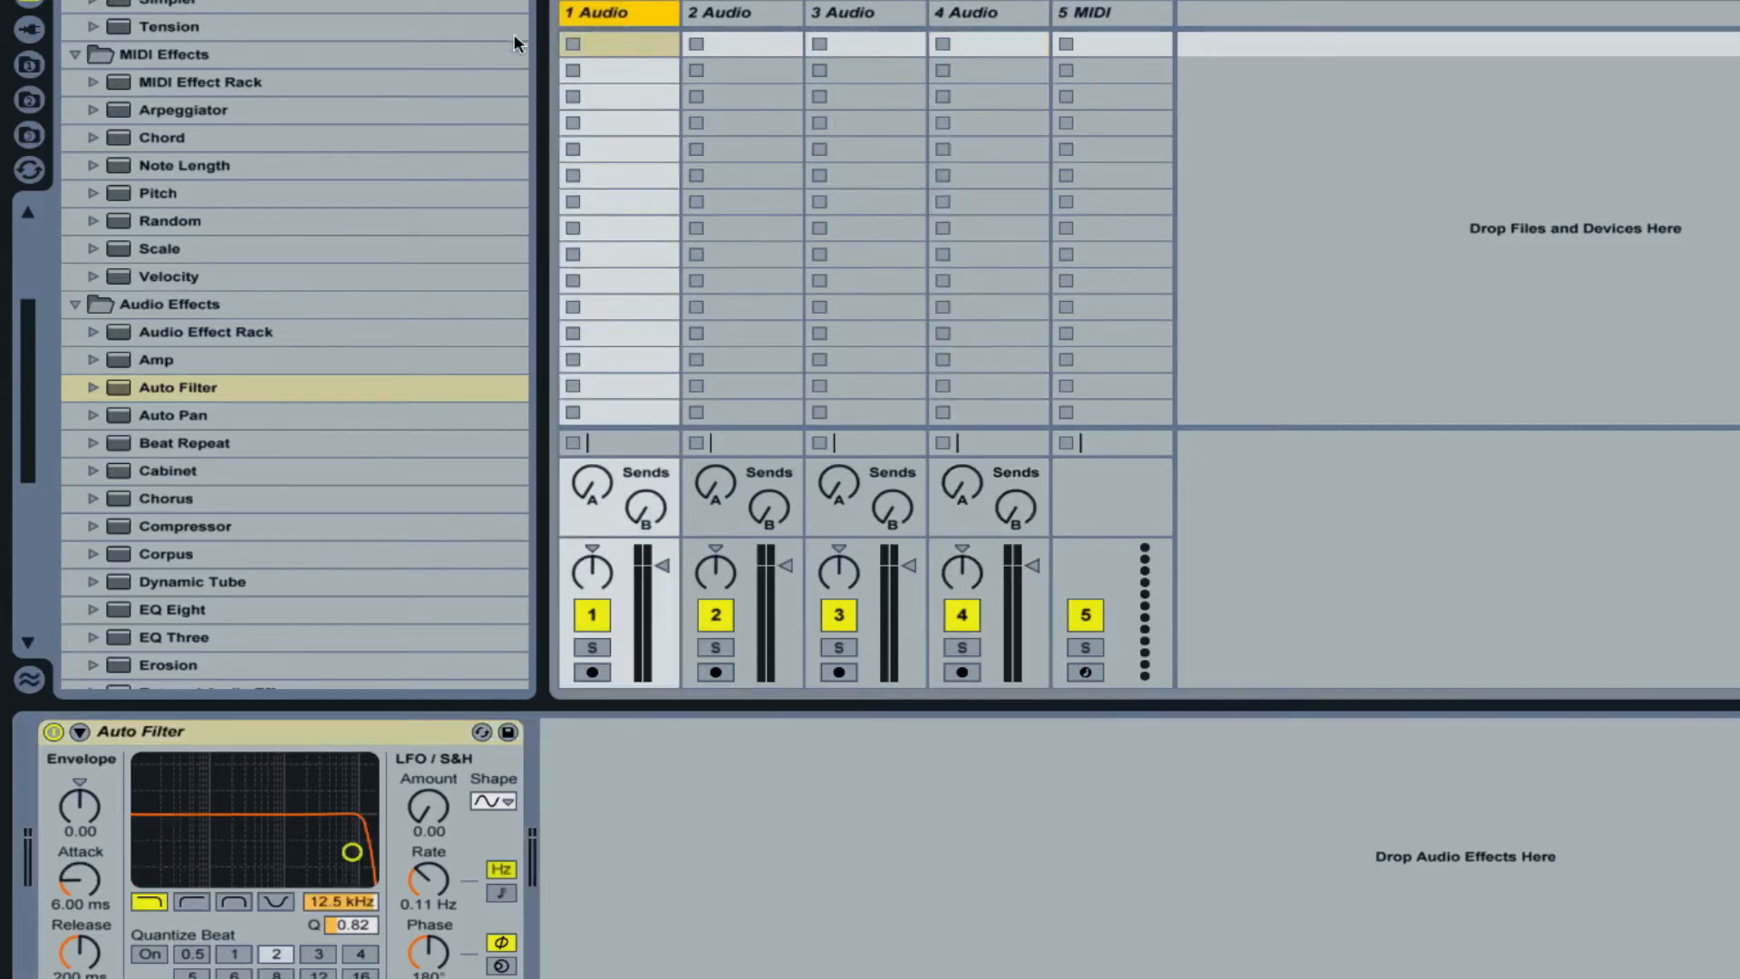
pyautogui.click(30, 65)
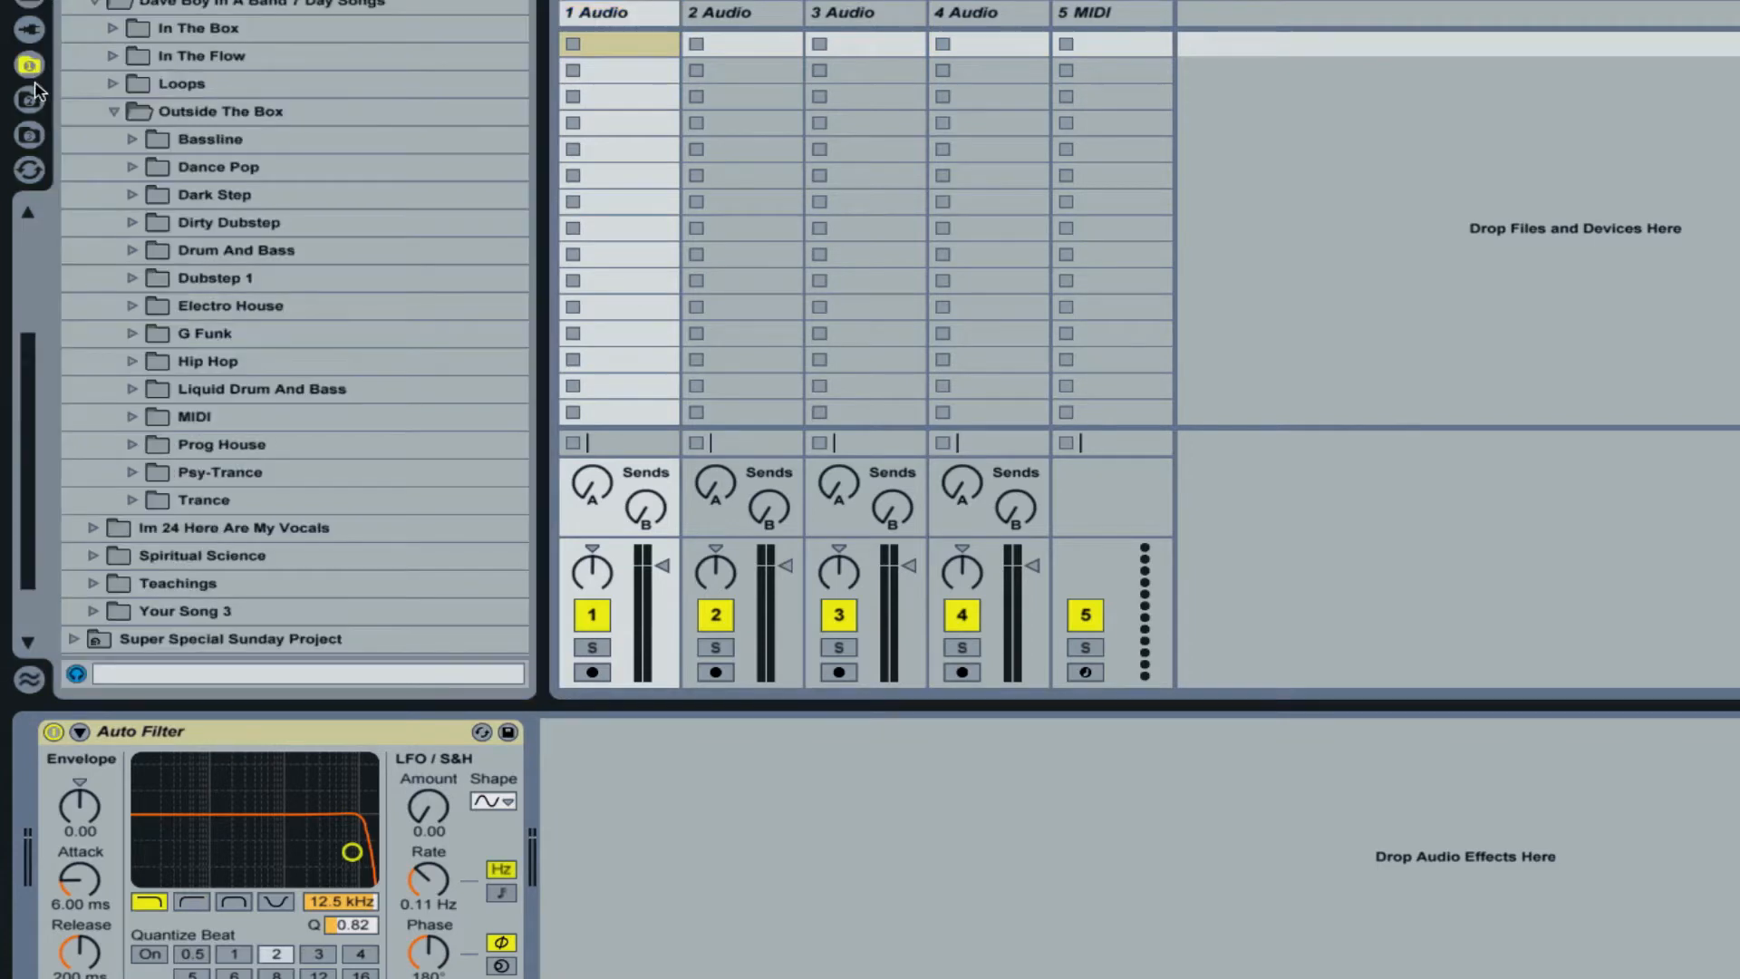
pyautogui.click(32, 99)
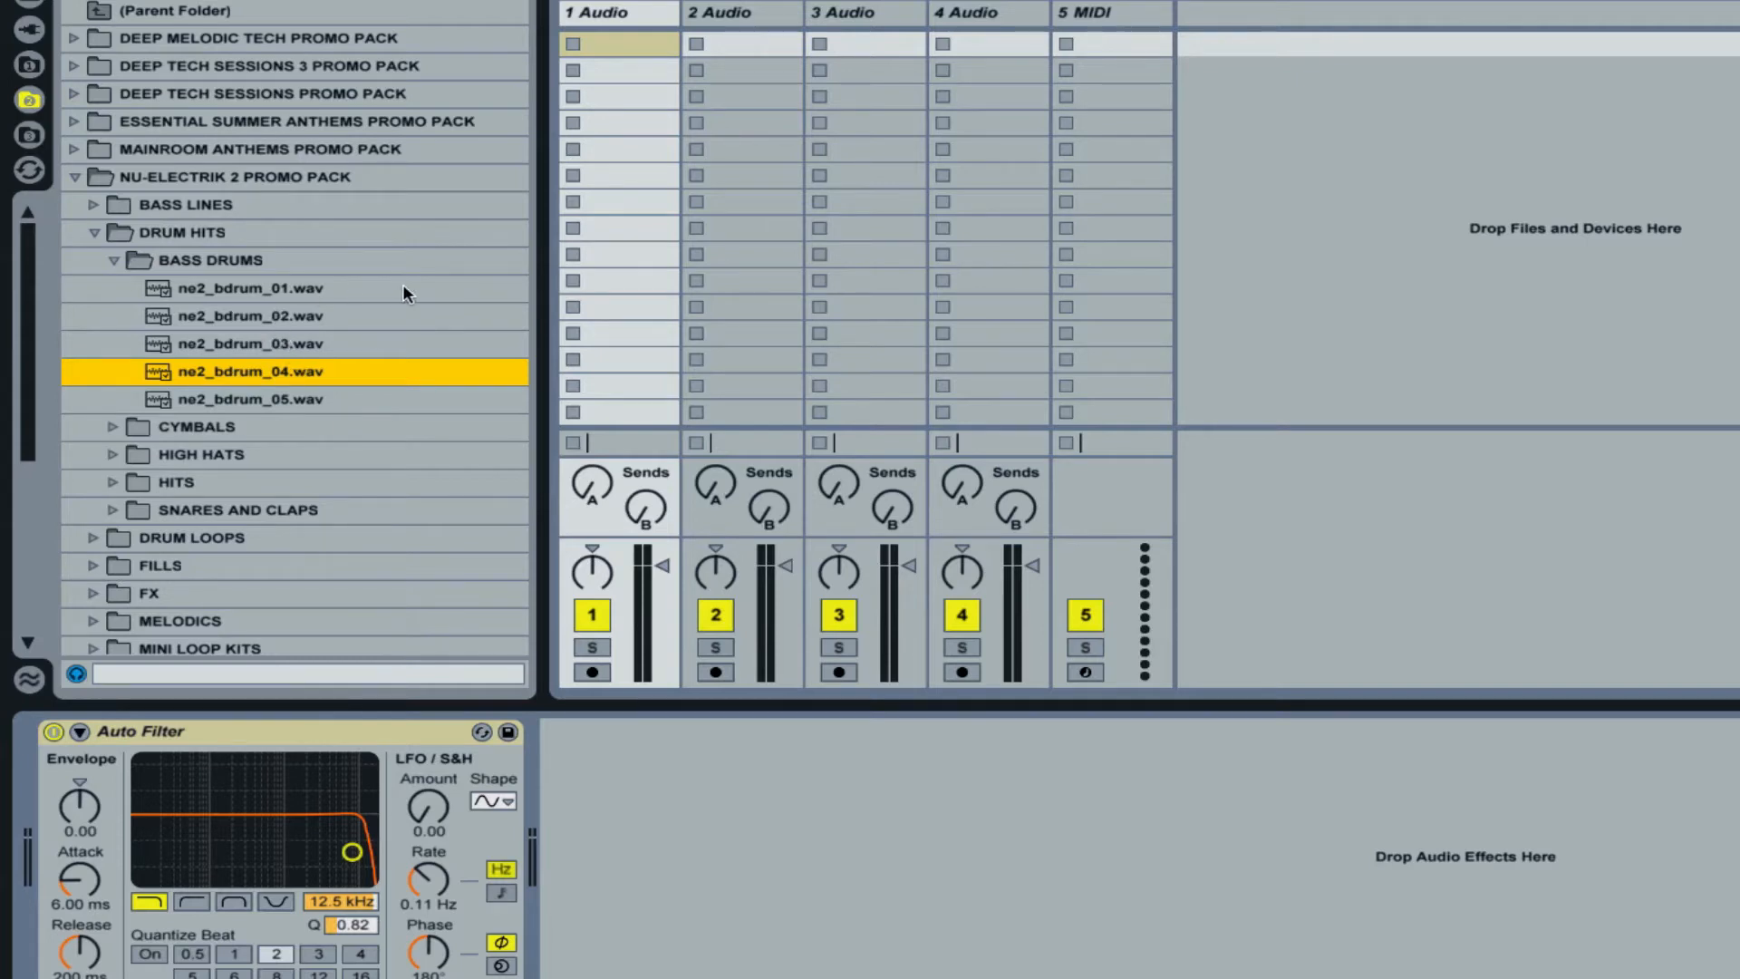
pyautogui.click(73, 178)
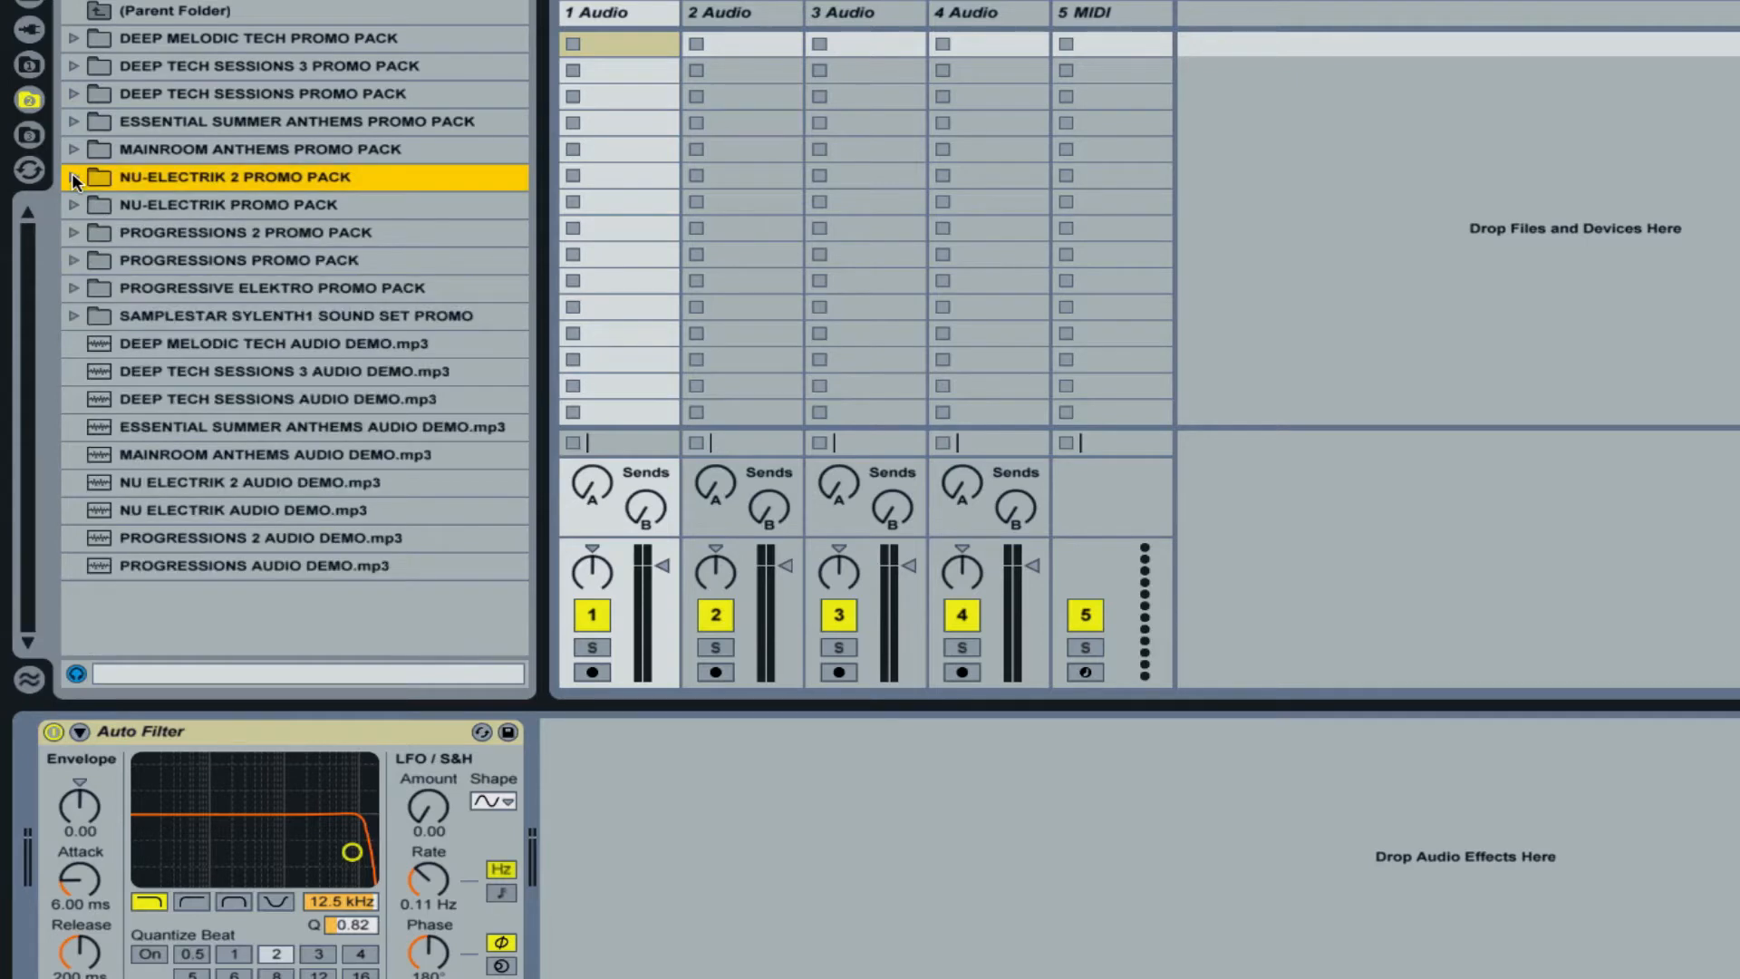
pyautogui.click(74, 232)
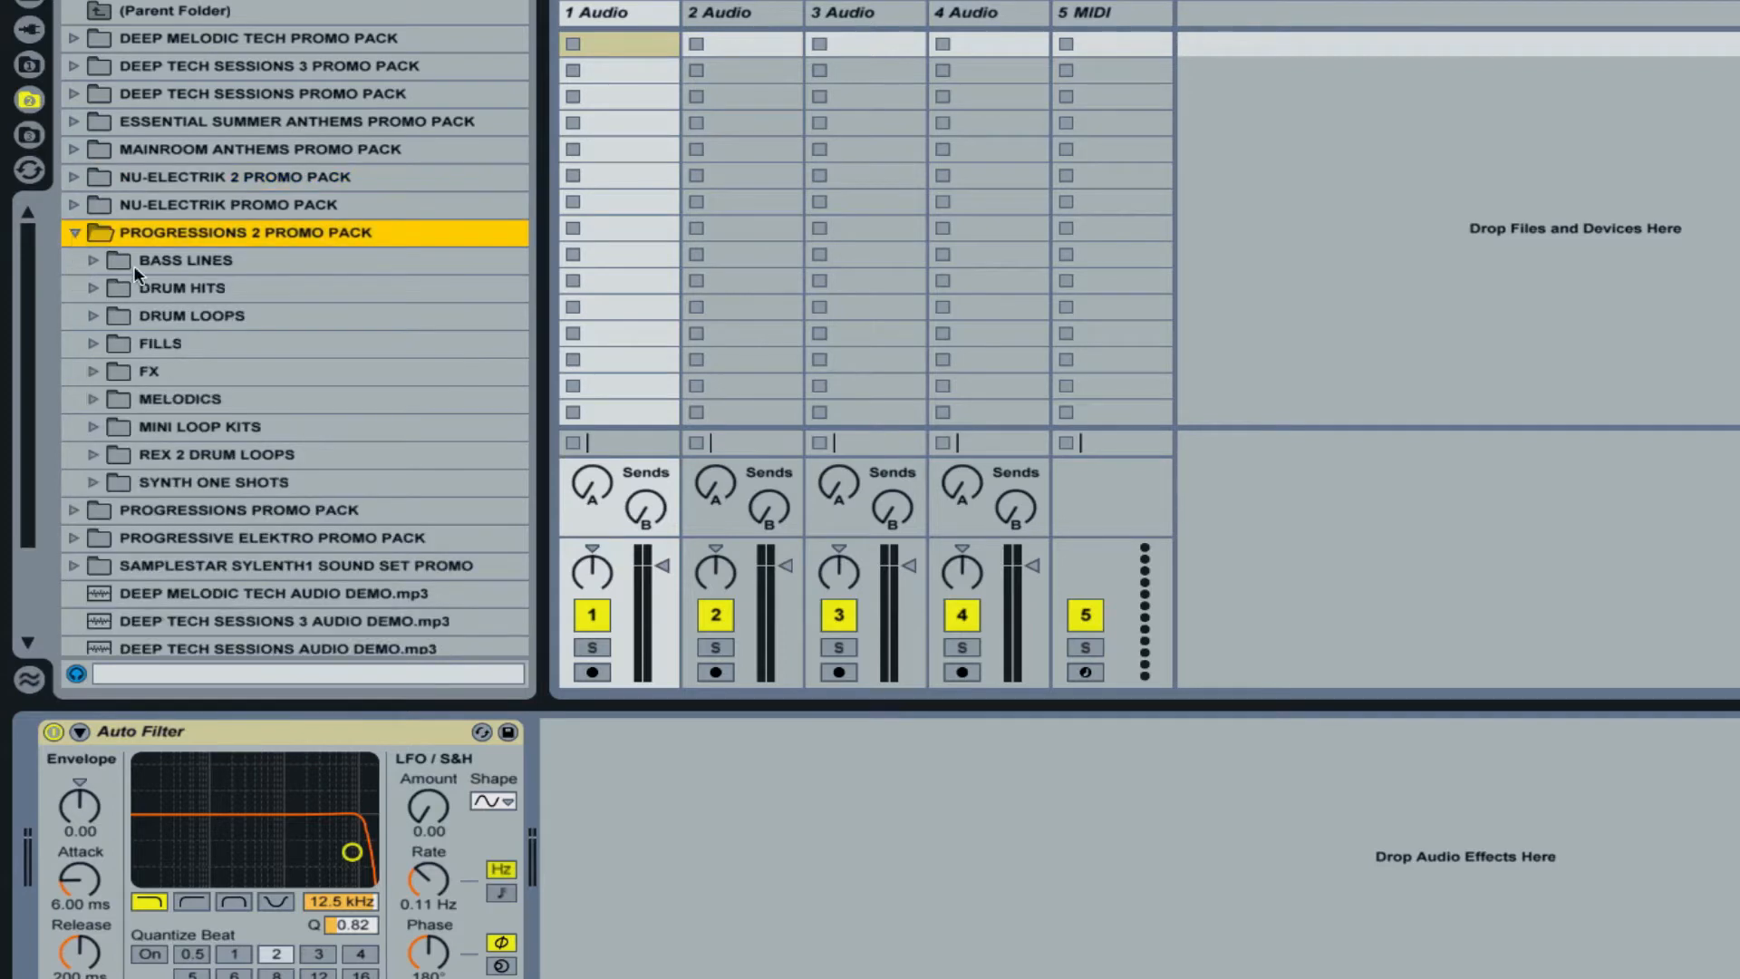
pyautogui.click(93, 289)
pyautogui.click(113, 315)
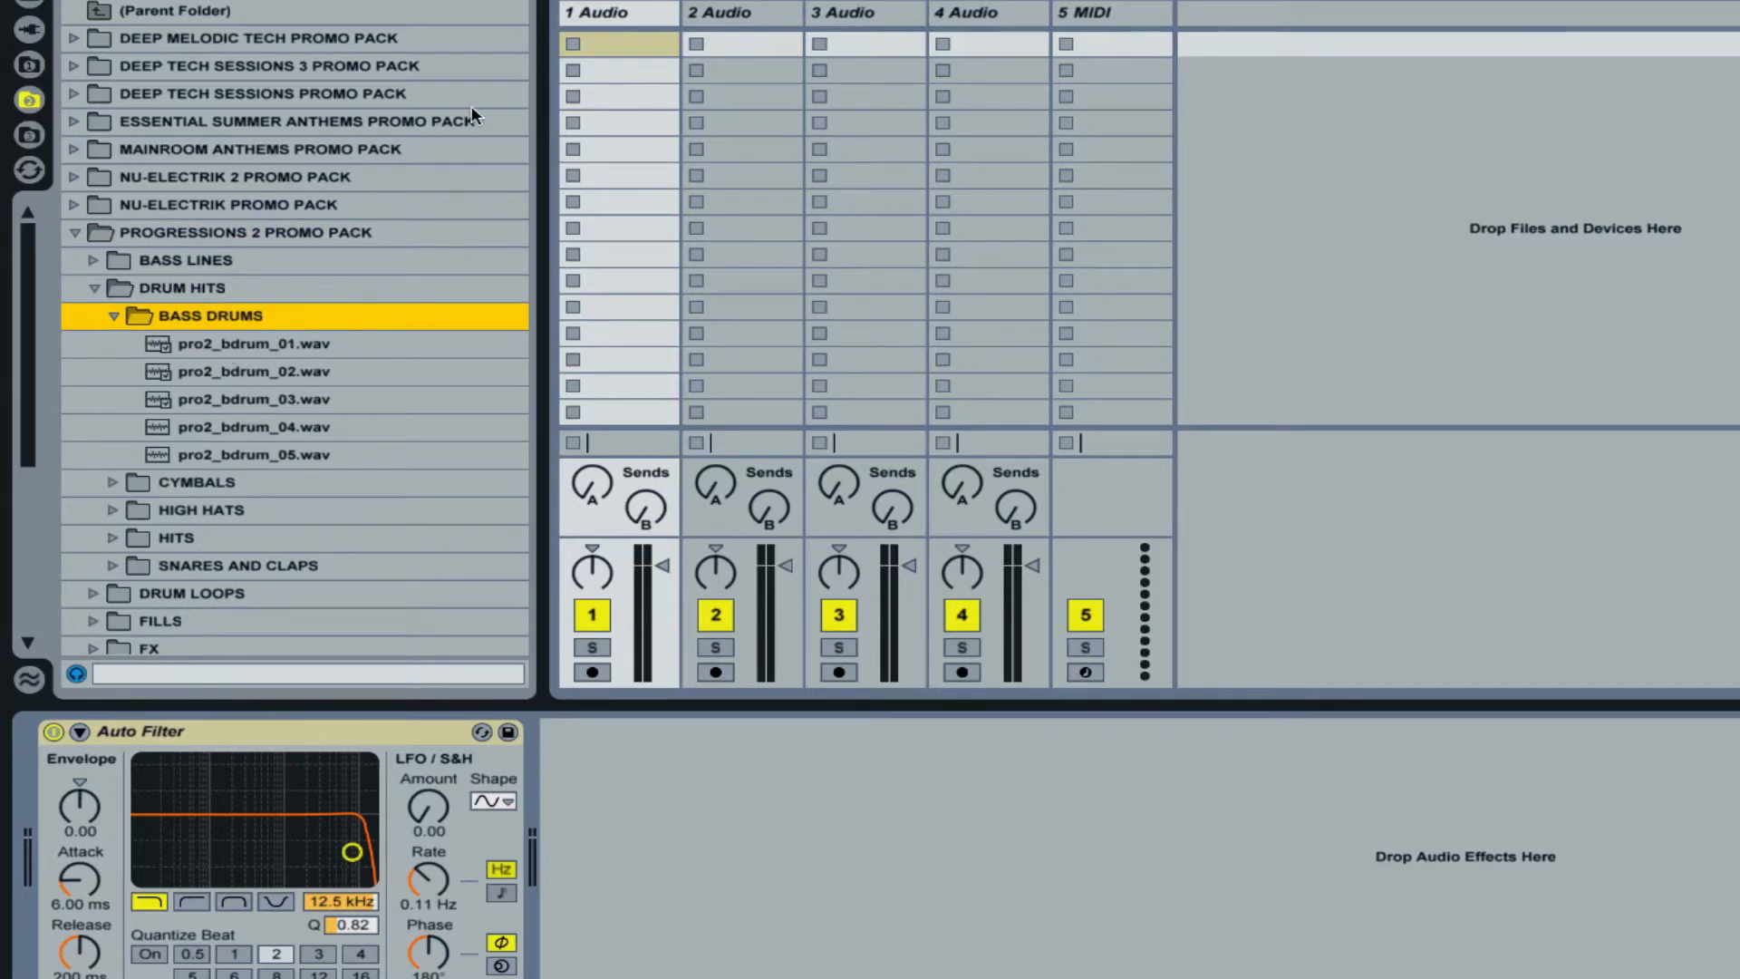
# Switch to the Arrangement View and unfold audio tracks 2, 3 and 4
pyautogui.press('Tab')
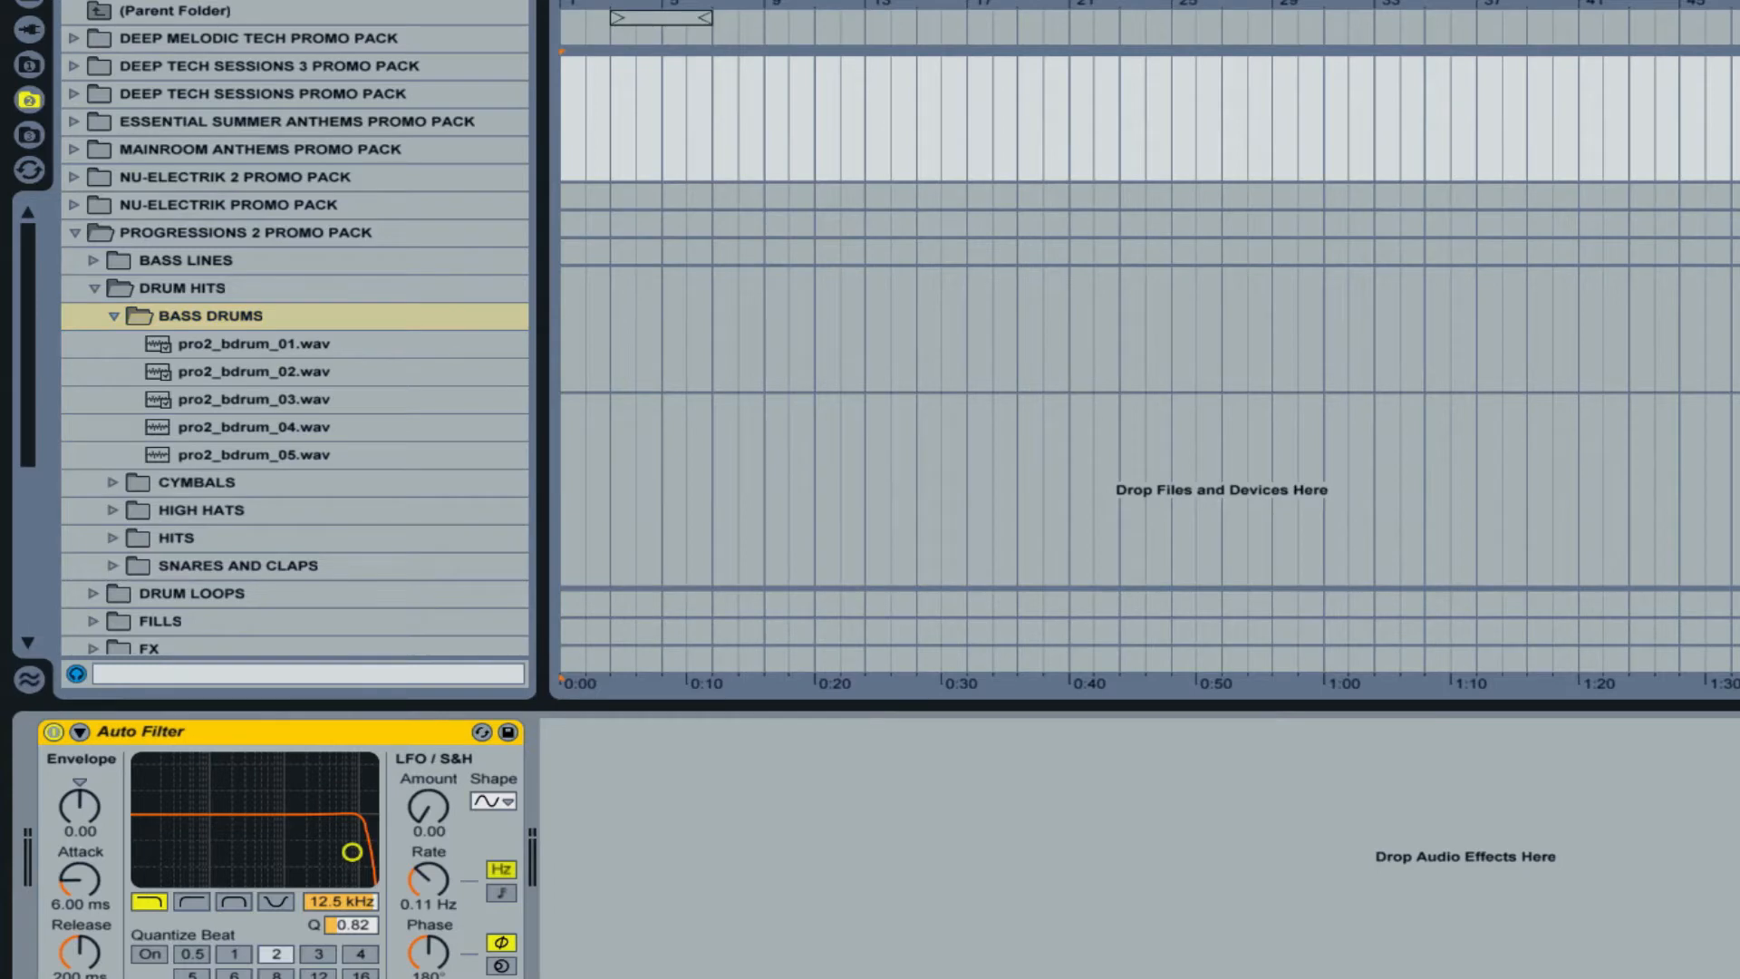
pyautogui.moveTo(599, 2); pyautogui.dragTo(622, 36)
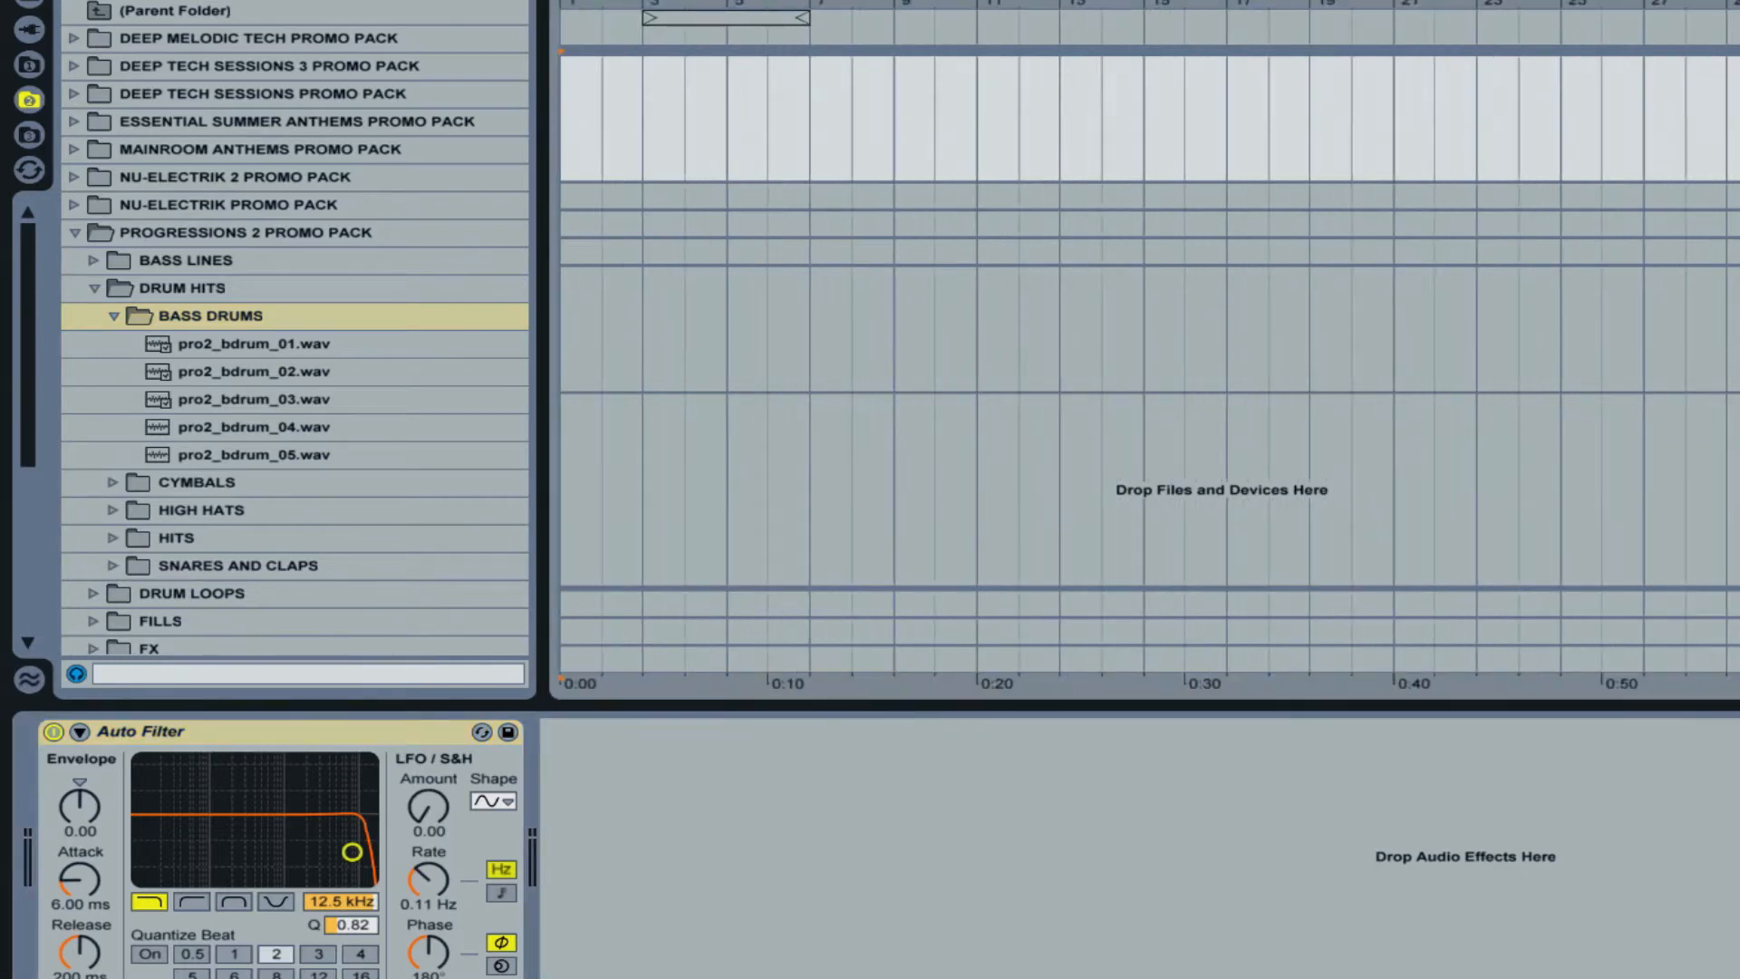
pyautogui.click(1739, 196)
pyautogui.click(1739, 323)
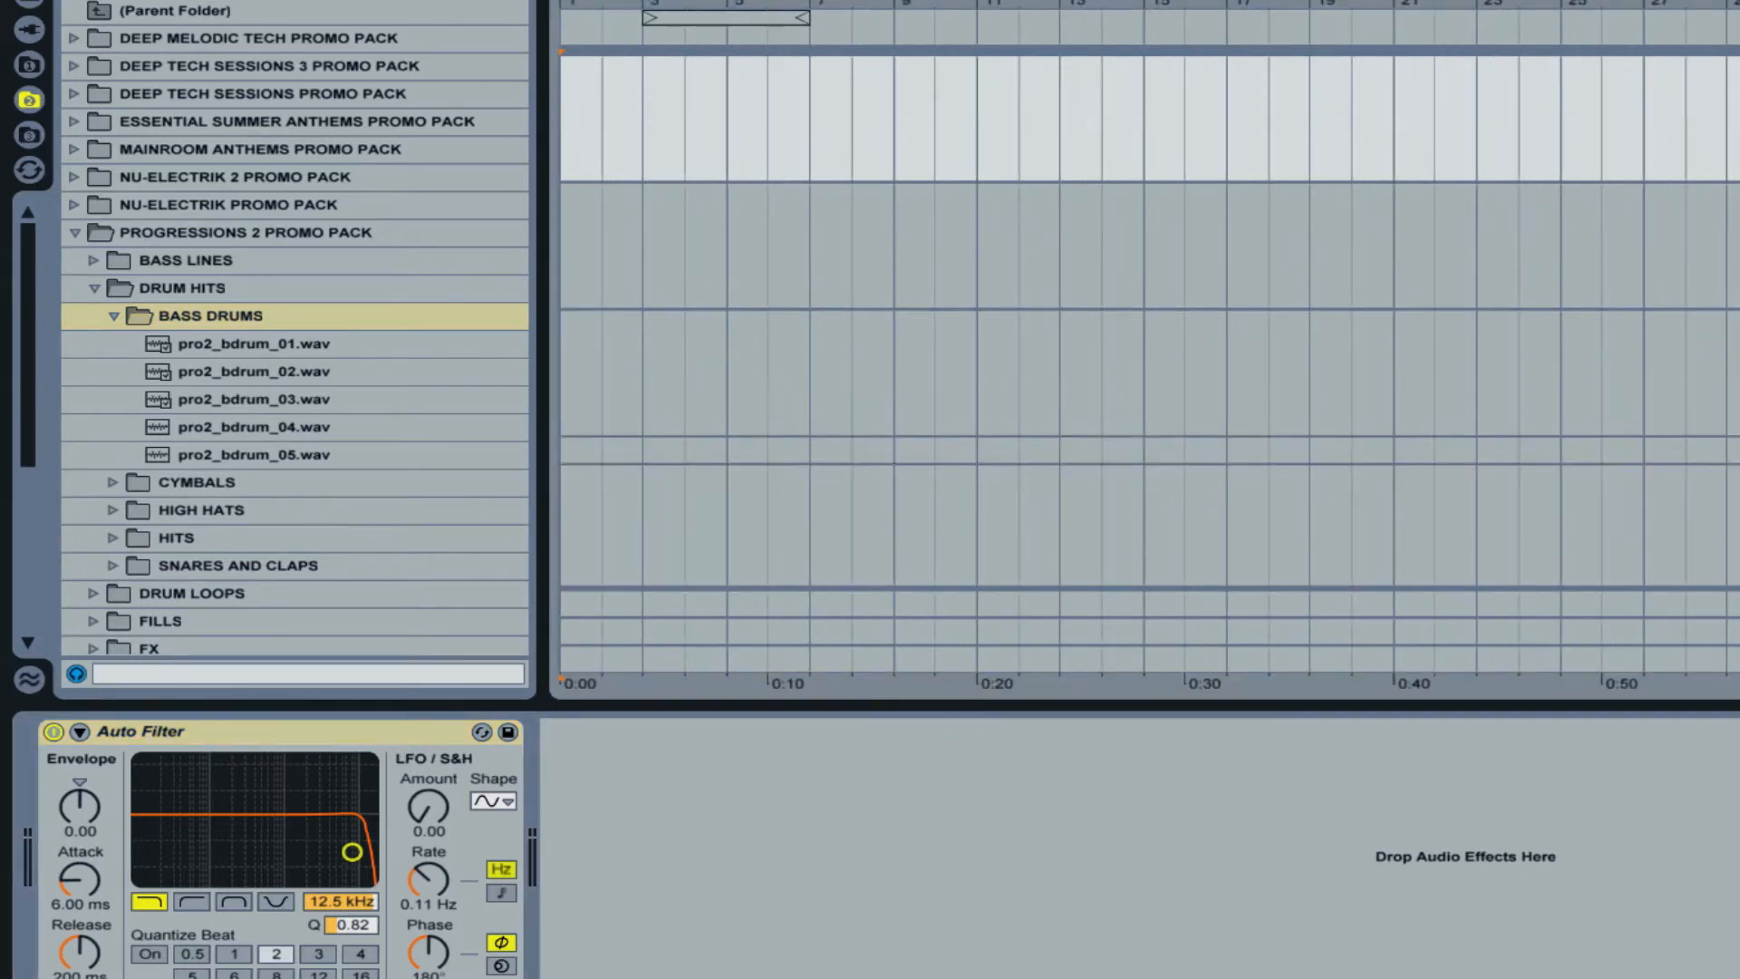
pyautogui.click(1739, 450)
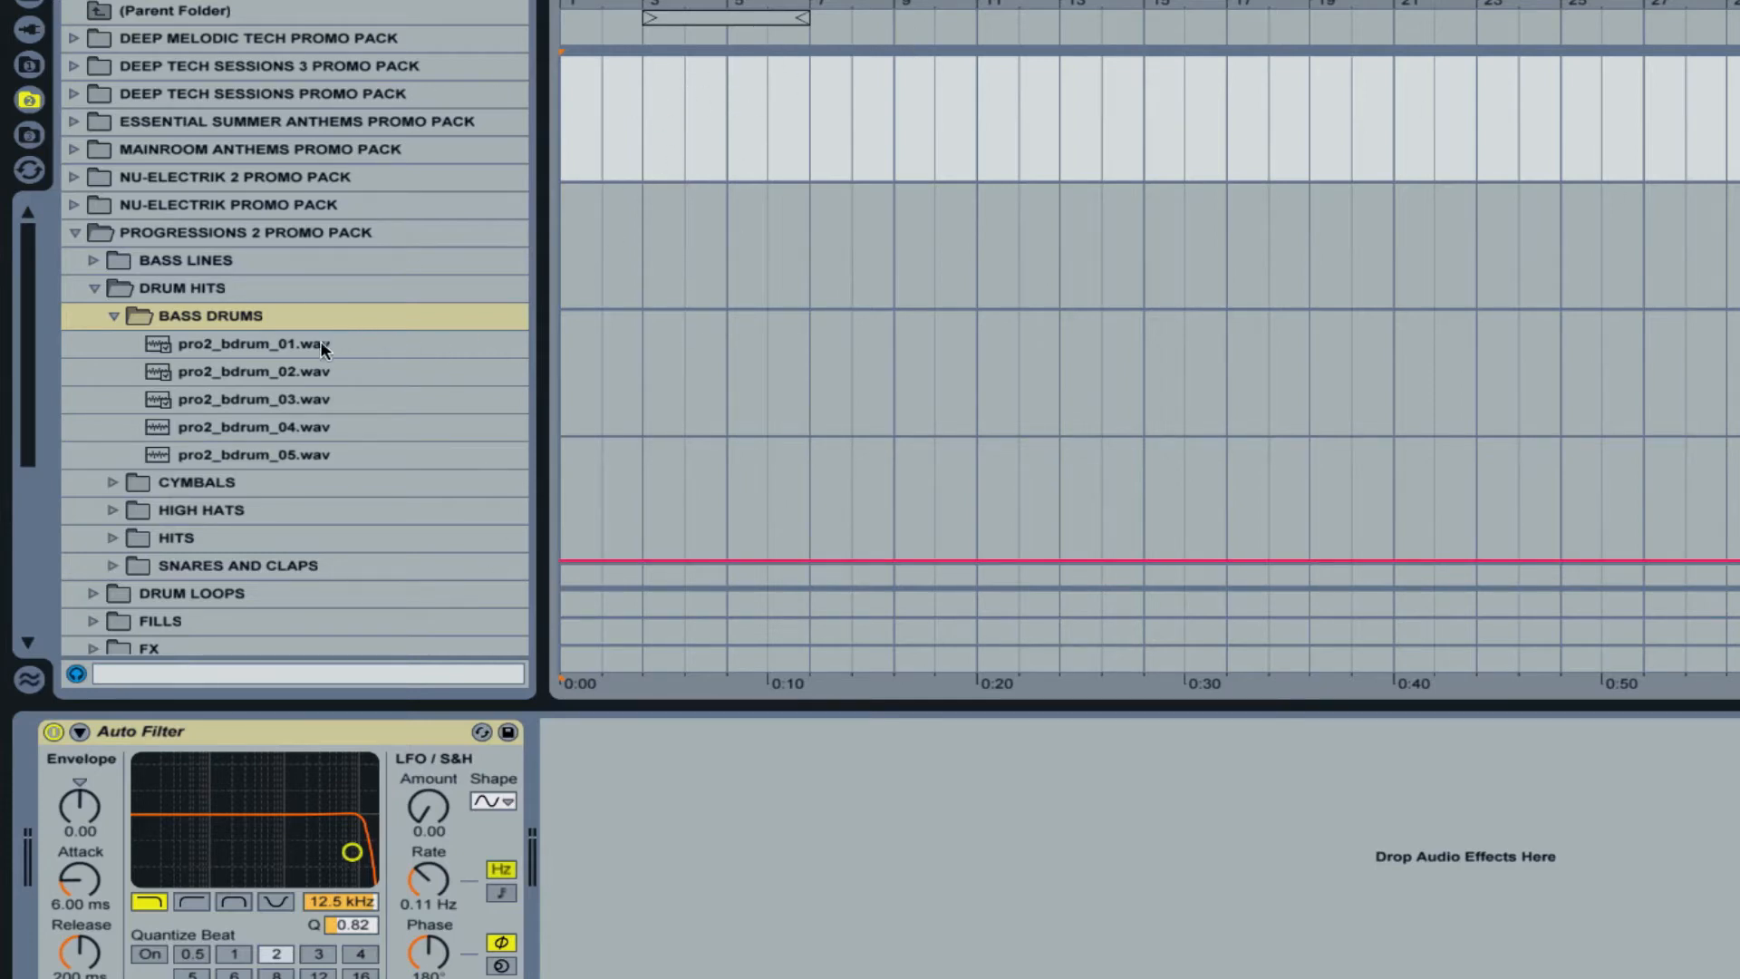
# Audition bass drum samples 03 to 05 and place pro2_bdrum_05.wav at the start of the first audio track
pyautogui.click(280, 401)
pyautogui.click(289, 427)
pyautogui.click(297, 459)
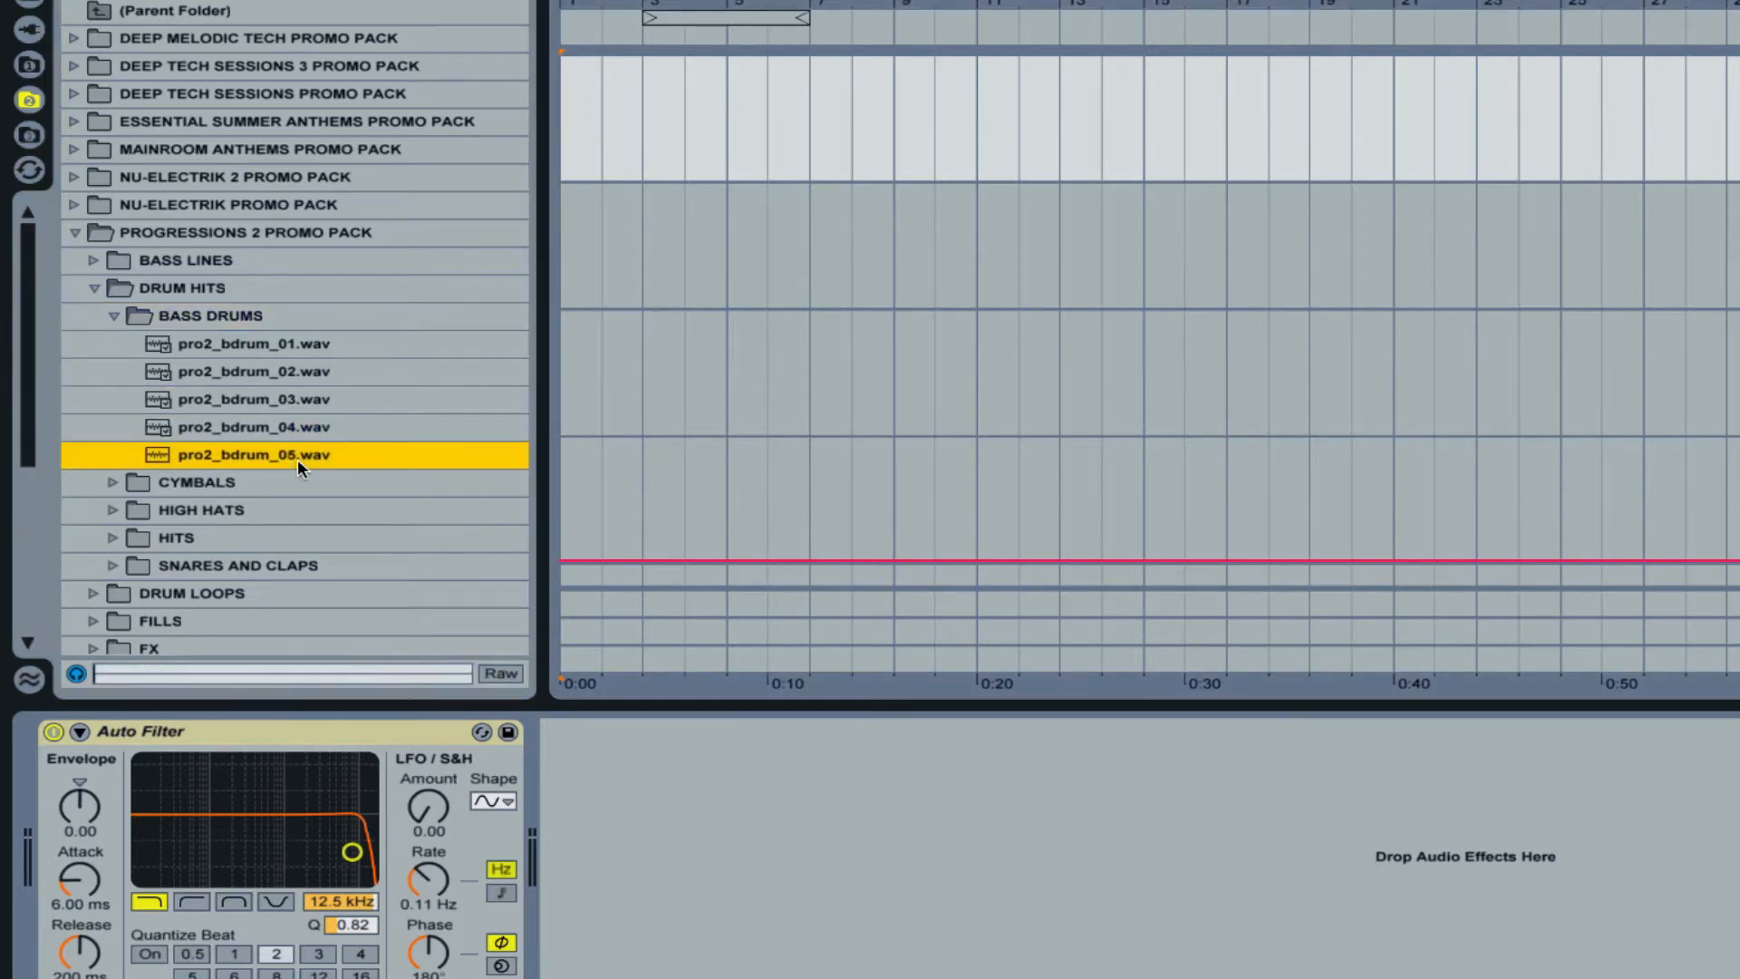
pyautogui.moveTo(297, 451); pyautogui.dragTo(580, 122)
pyautogui.moveTo(601, 3); pyautogui.dragTo(1542, 125)
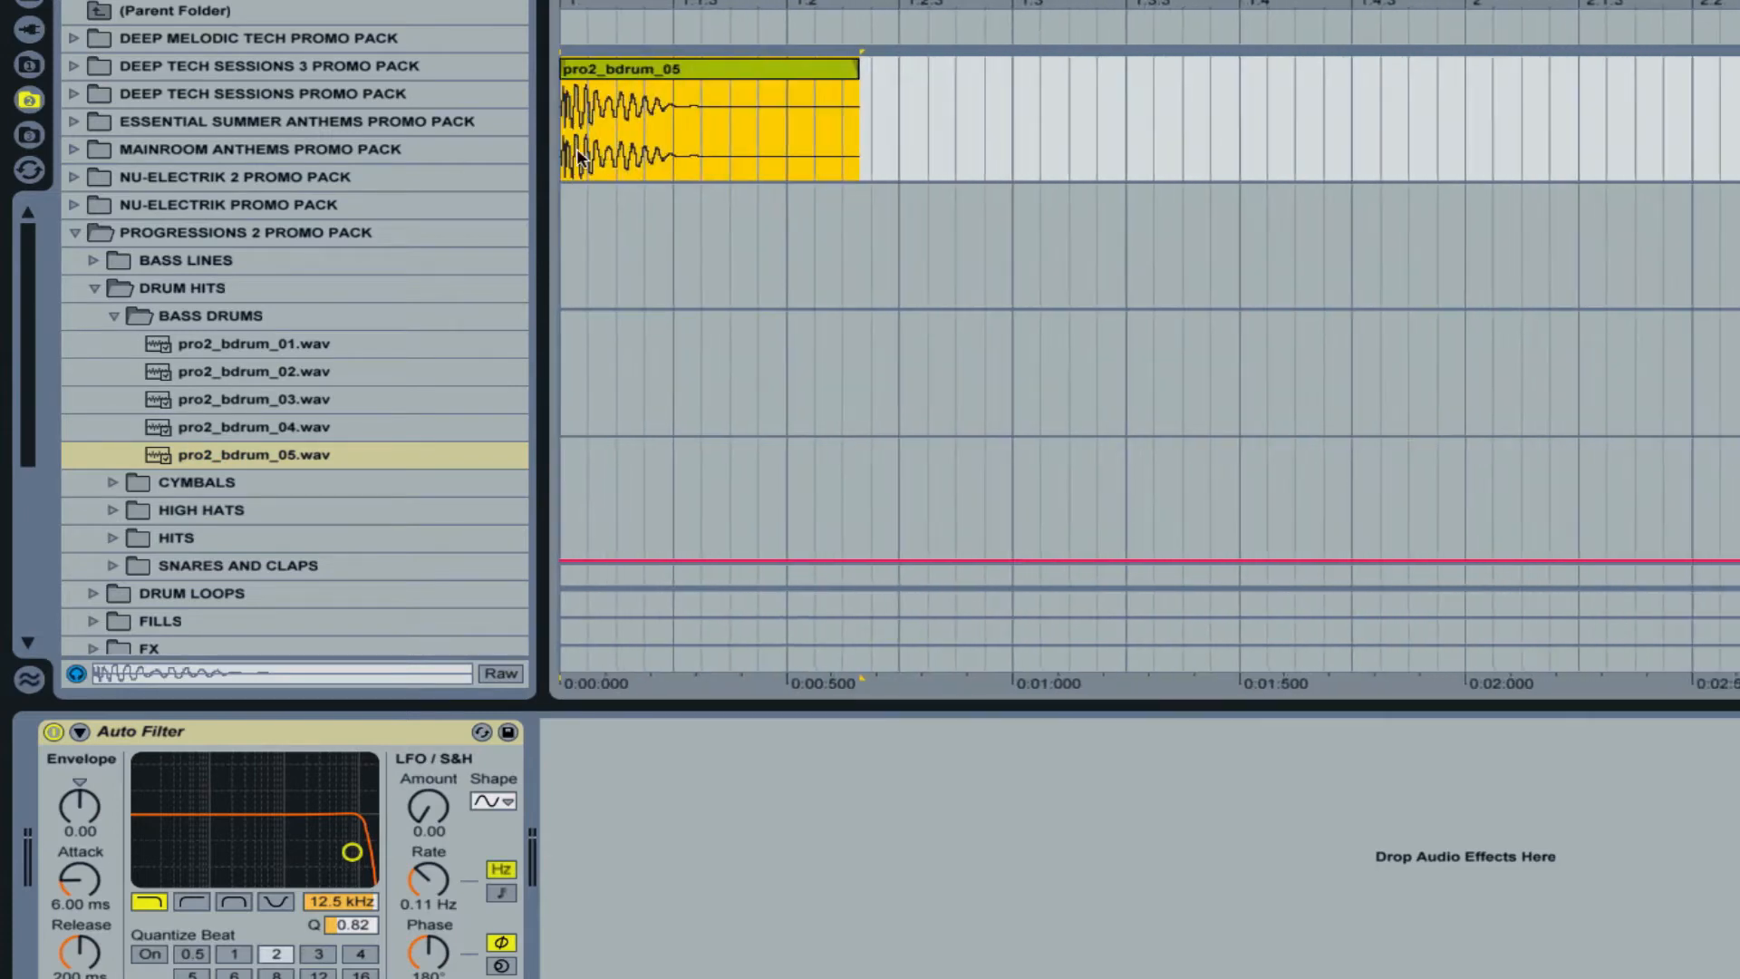
# Lower the pro2_bdrum_05 clip's gain to about -4.85 dB and play the clip
pyautogui.doubleClick(628, 67)
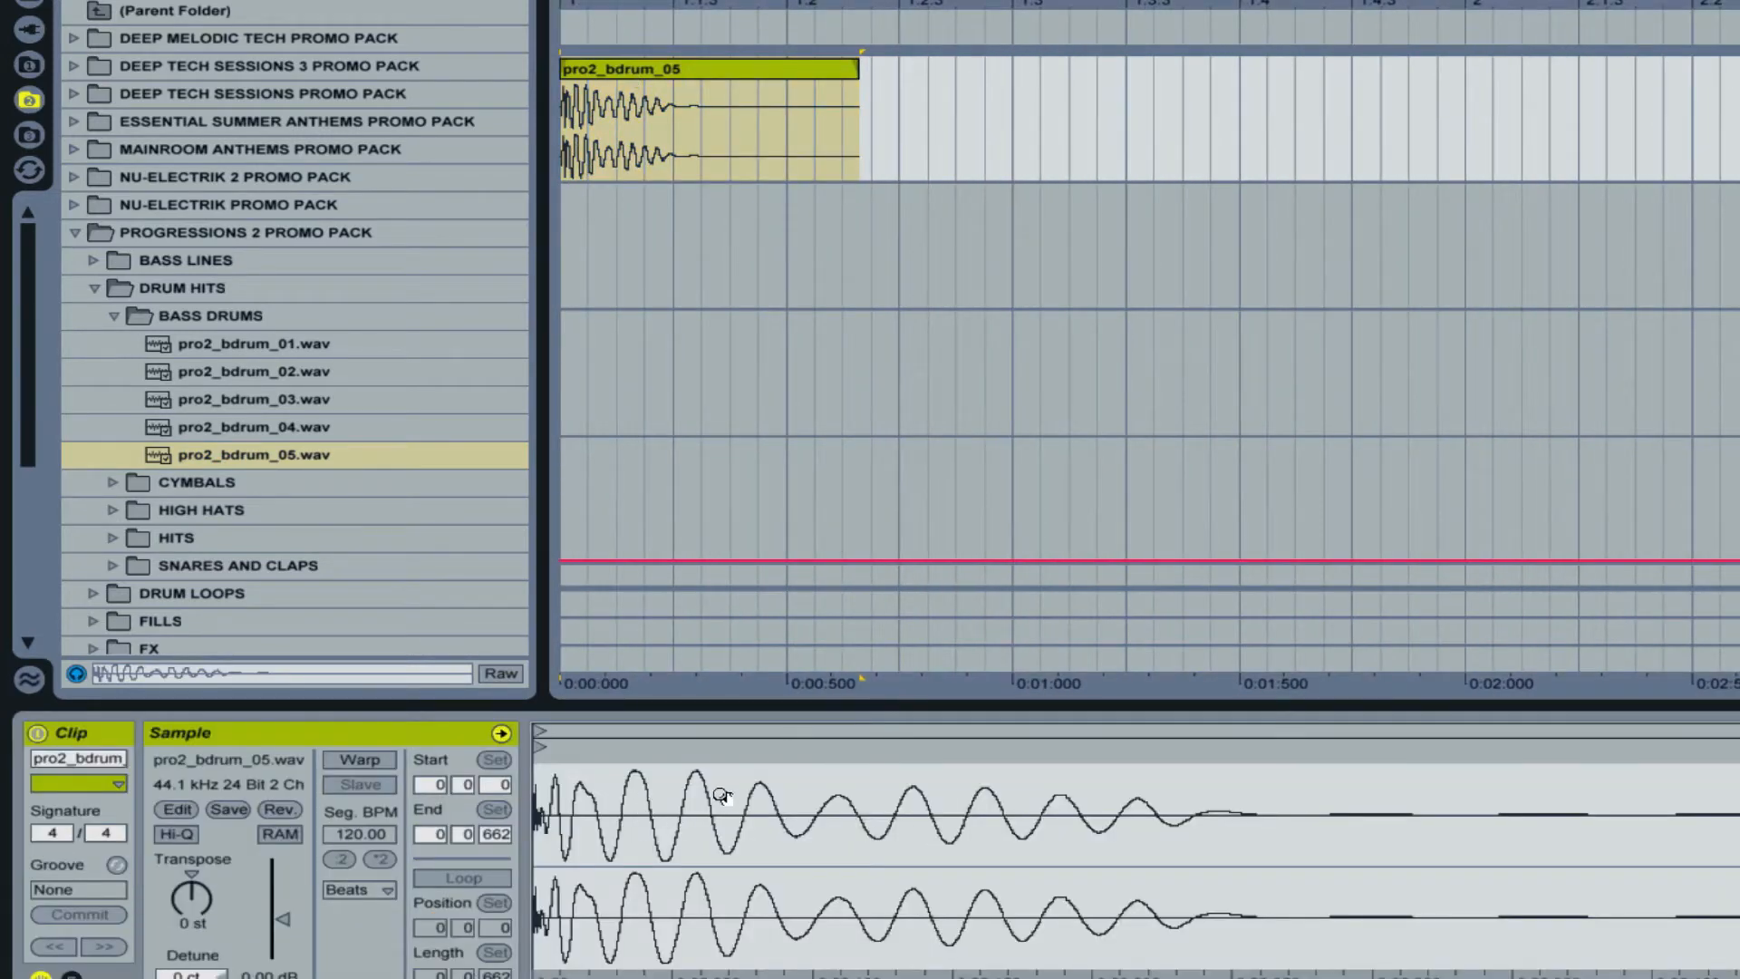
pyautogui.moveTo(275, 920); pyautogui.dragTo(275, 926)
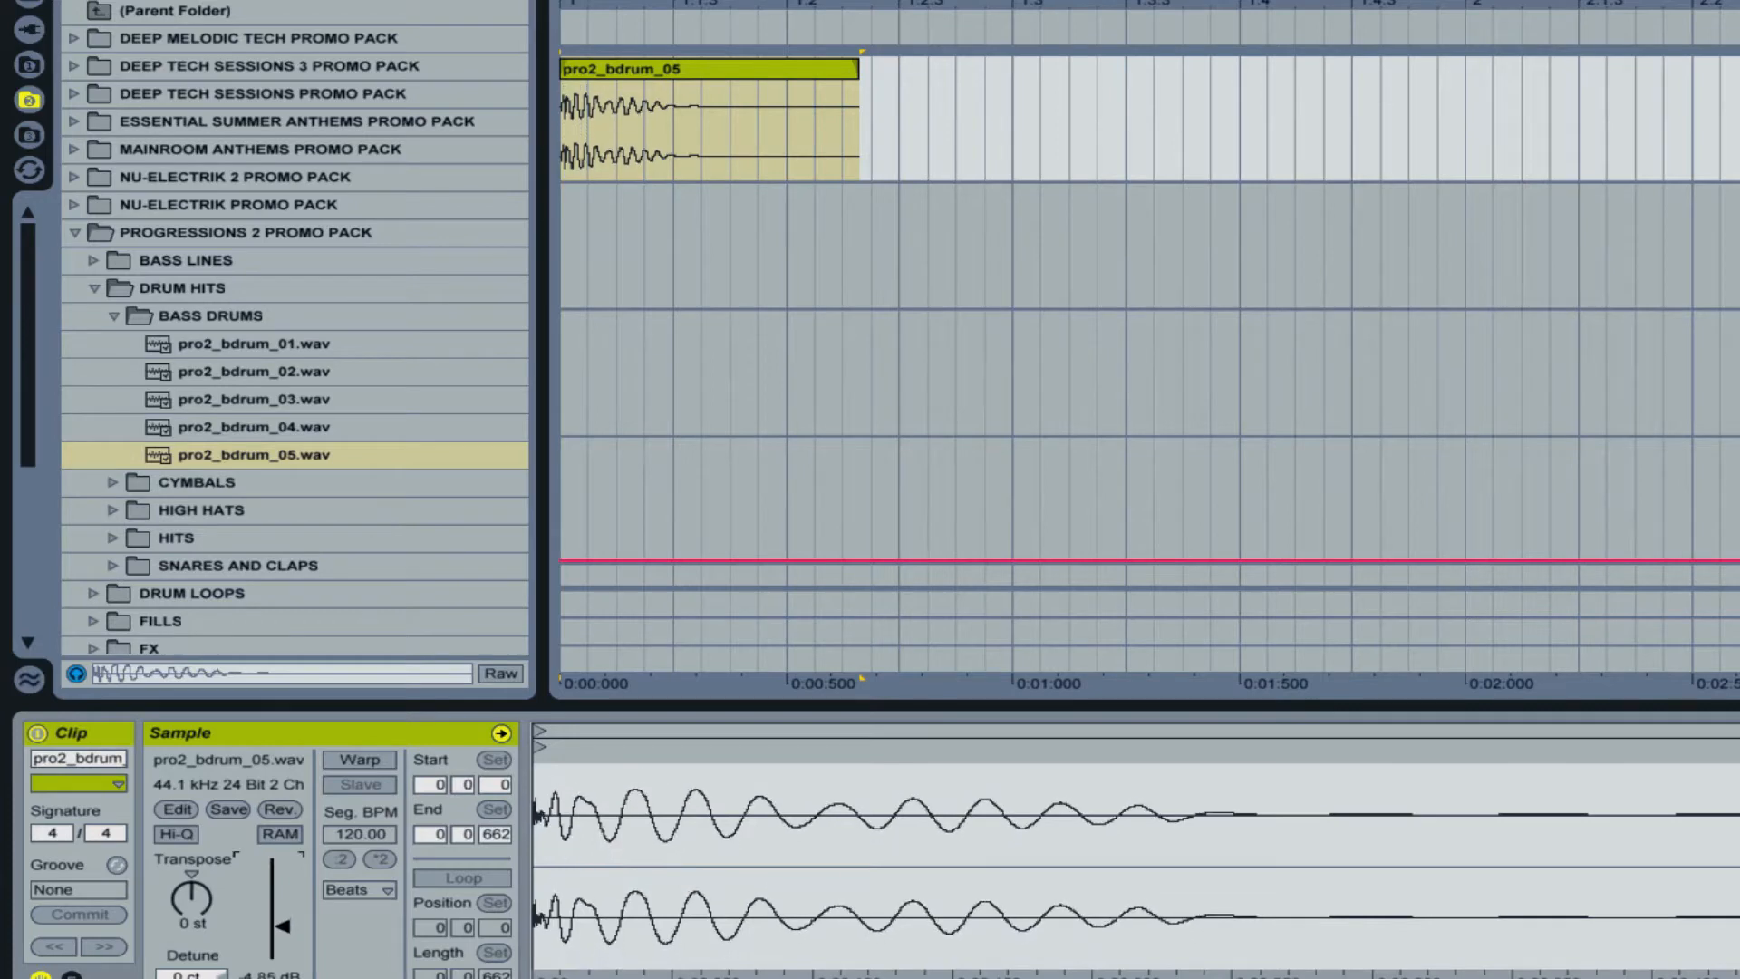
pyautogui.click(687, 63)
pyautogui.press('space')
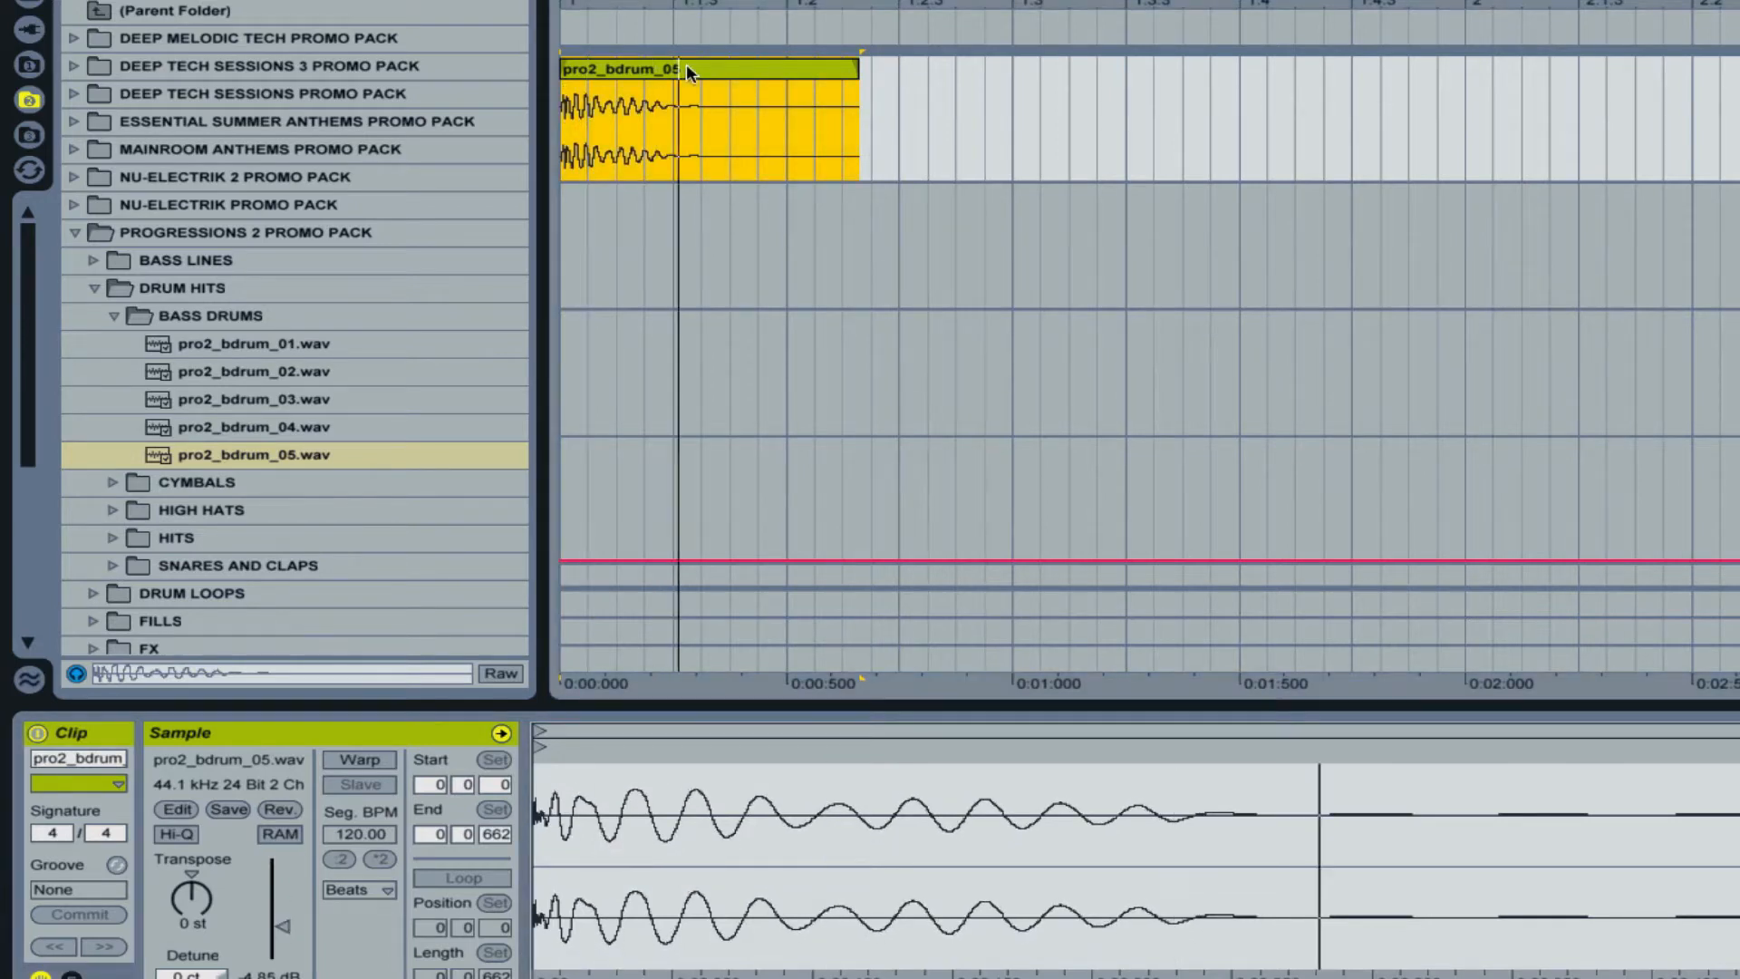
# Set the first track's low-pass Auto Filter to a Q of 0.20 and a cutoff of about 53 Hz
pyautogui.hotkey('shift', 'Tab')
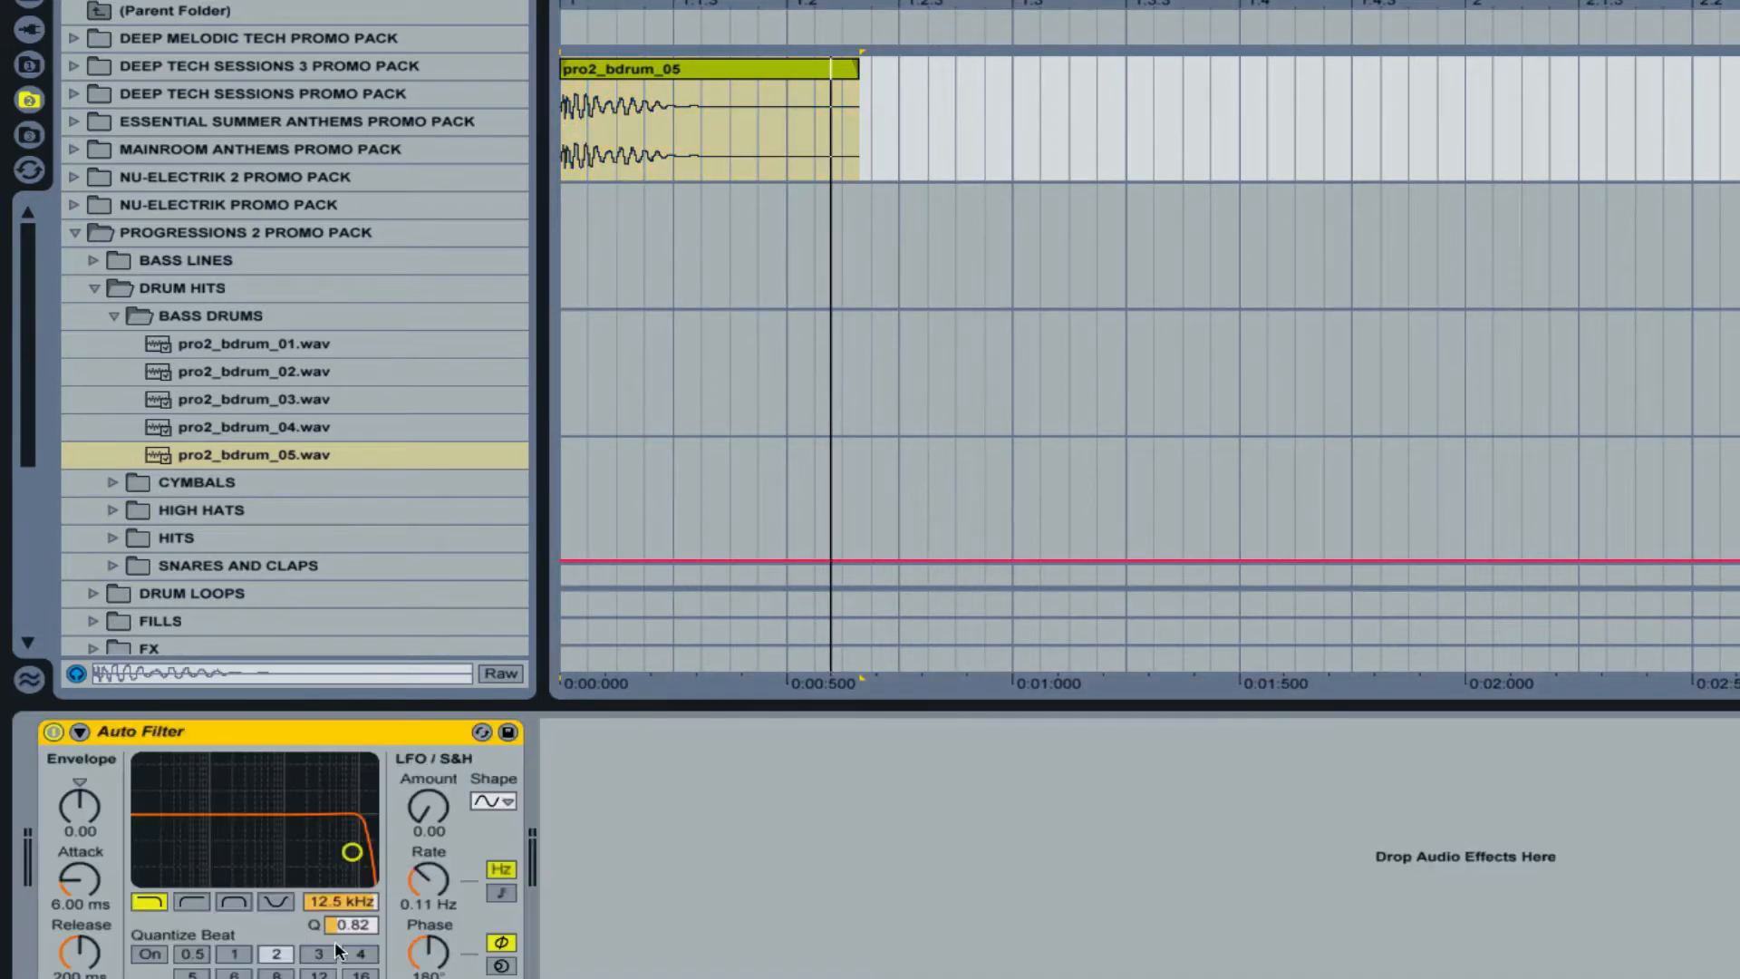
pyautogui.moveTo(350, 900); pyautogui.dragTo(349, 942)
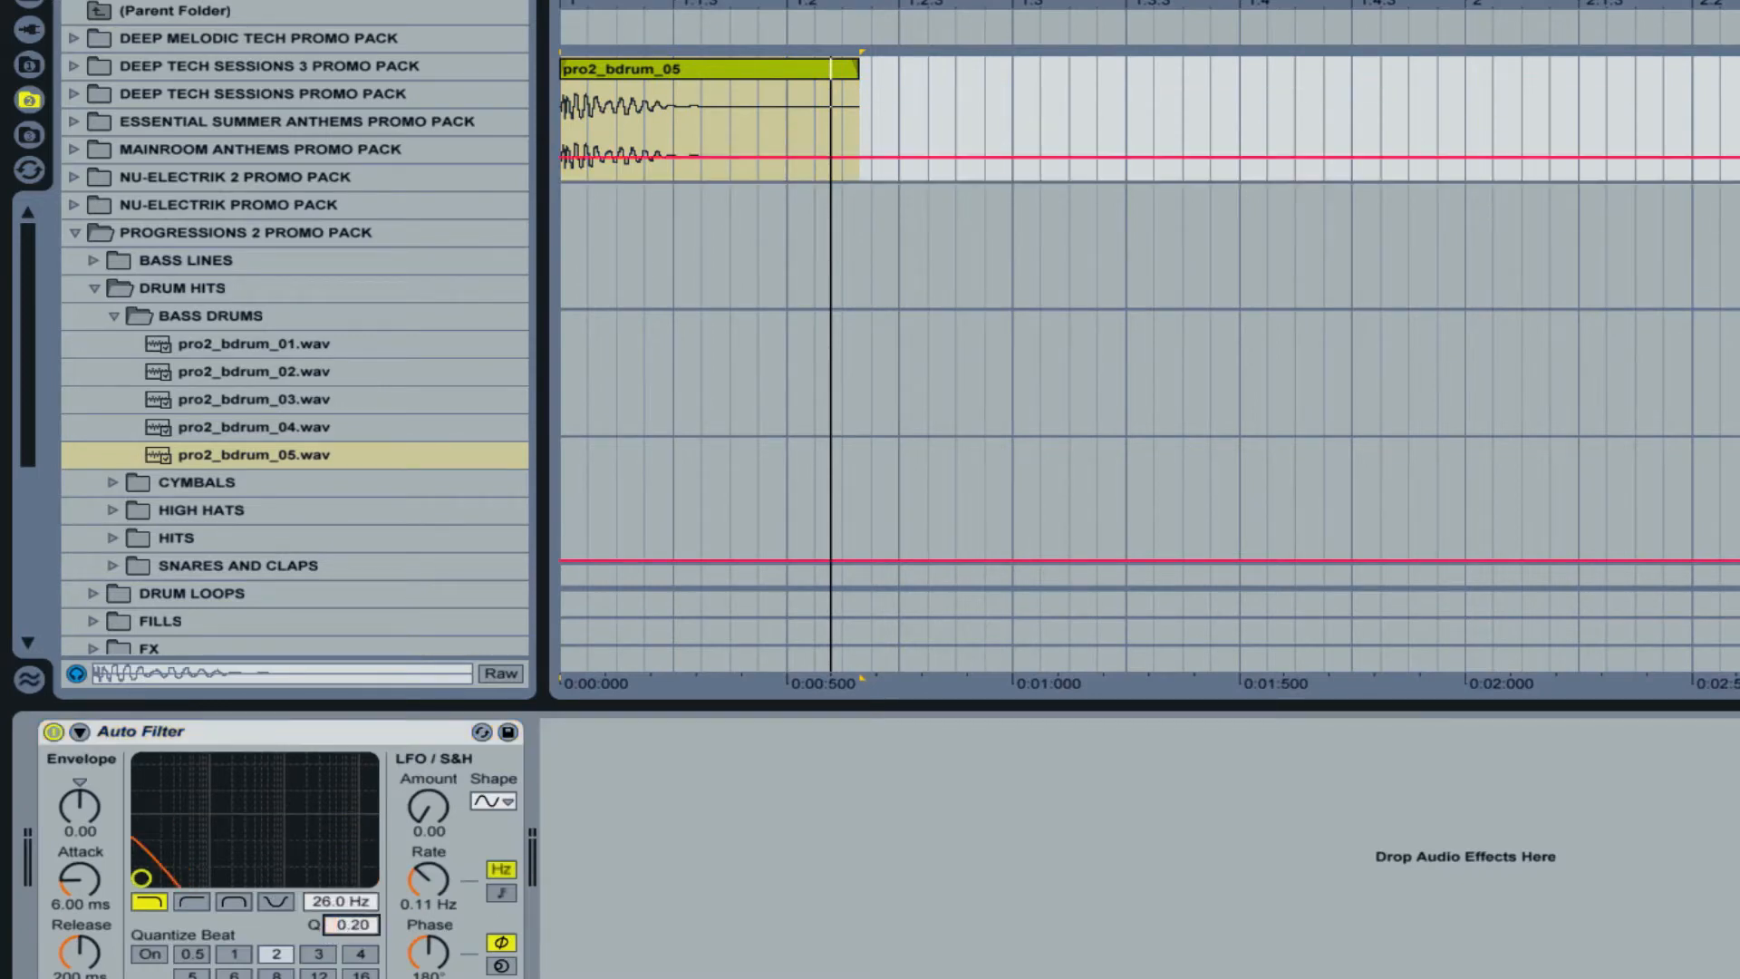
pyautogui.moveTo(351, 924); pyautogui.dragTo(352, 961)
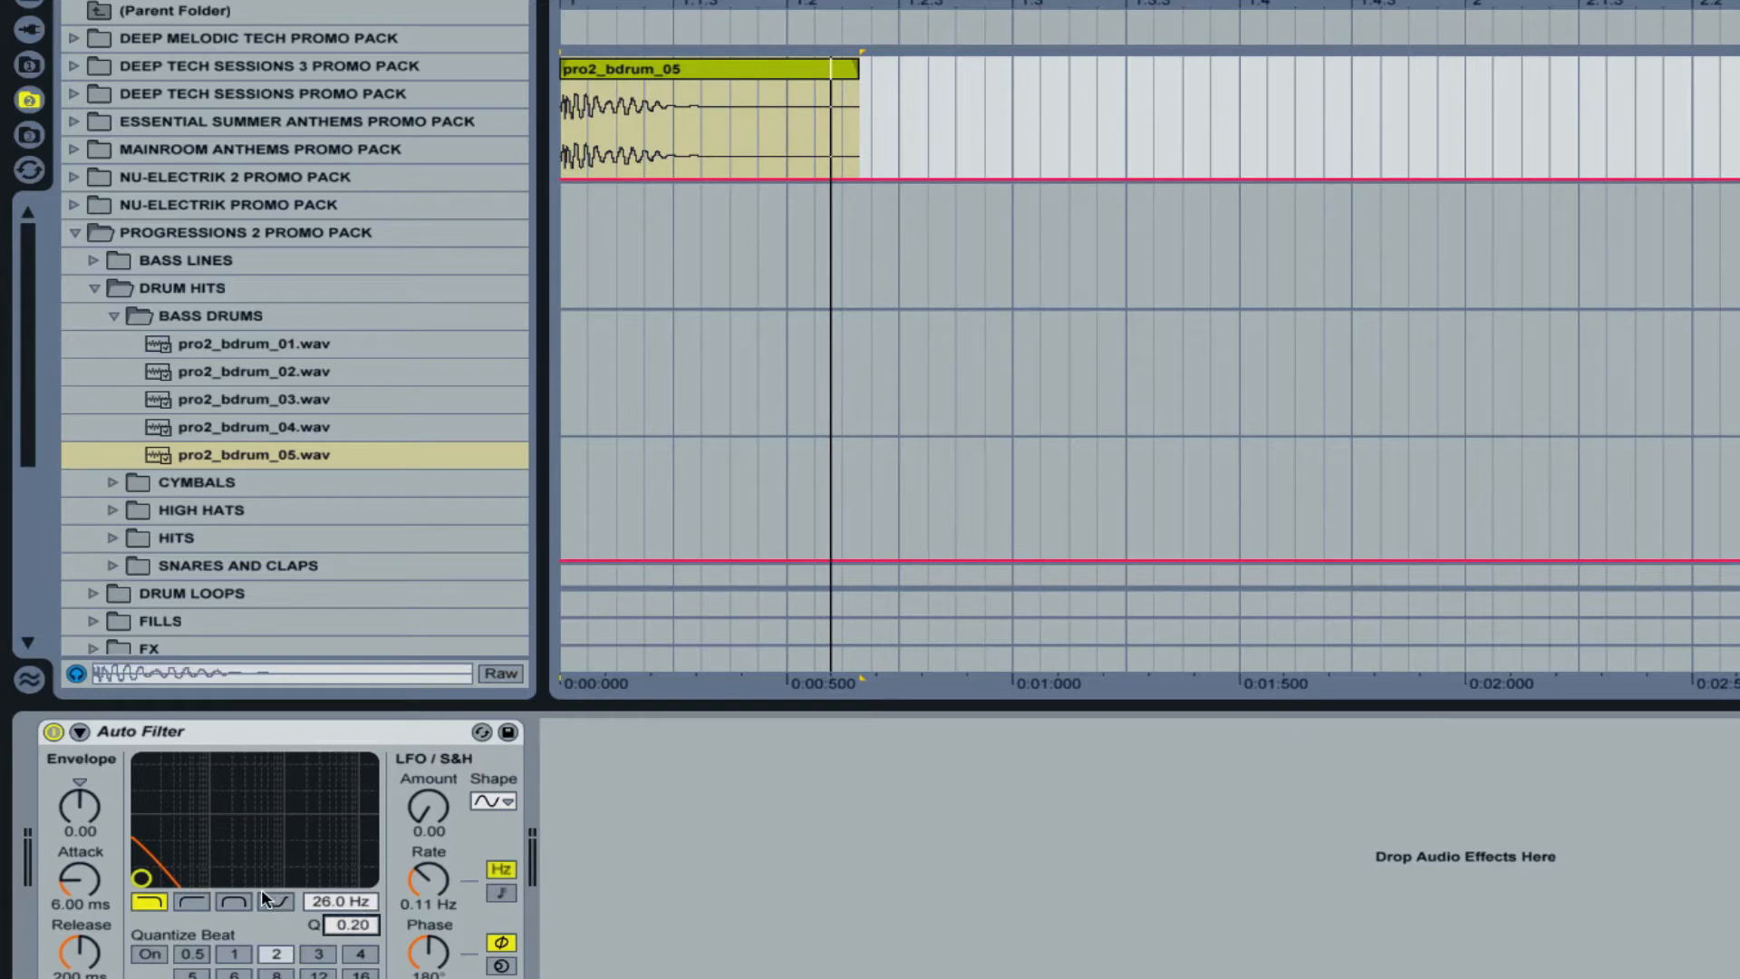
pyautogui.moveTo(139, 875); pyautogui.dragTo(165, 878)
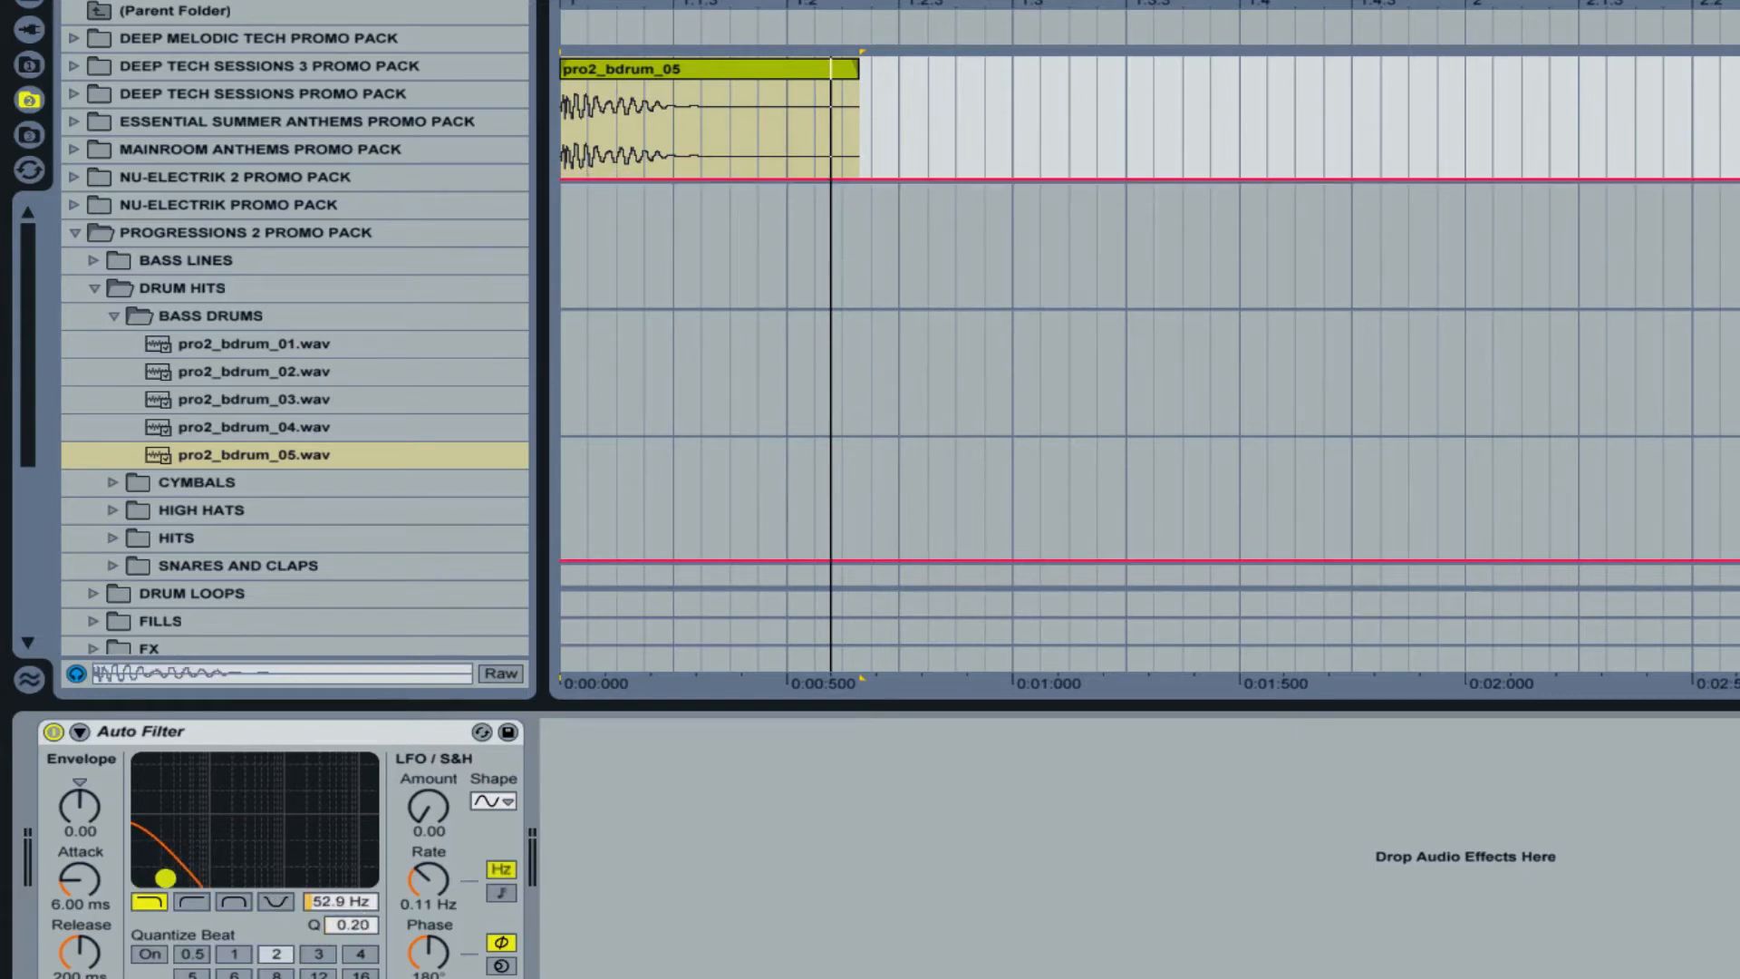
# Set the first track's Auto Filter cutoff to 60 Hz and play the pro2_bdrum_05 clip
pyautogui.click(342, 899)
pyautogui.write('60')
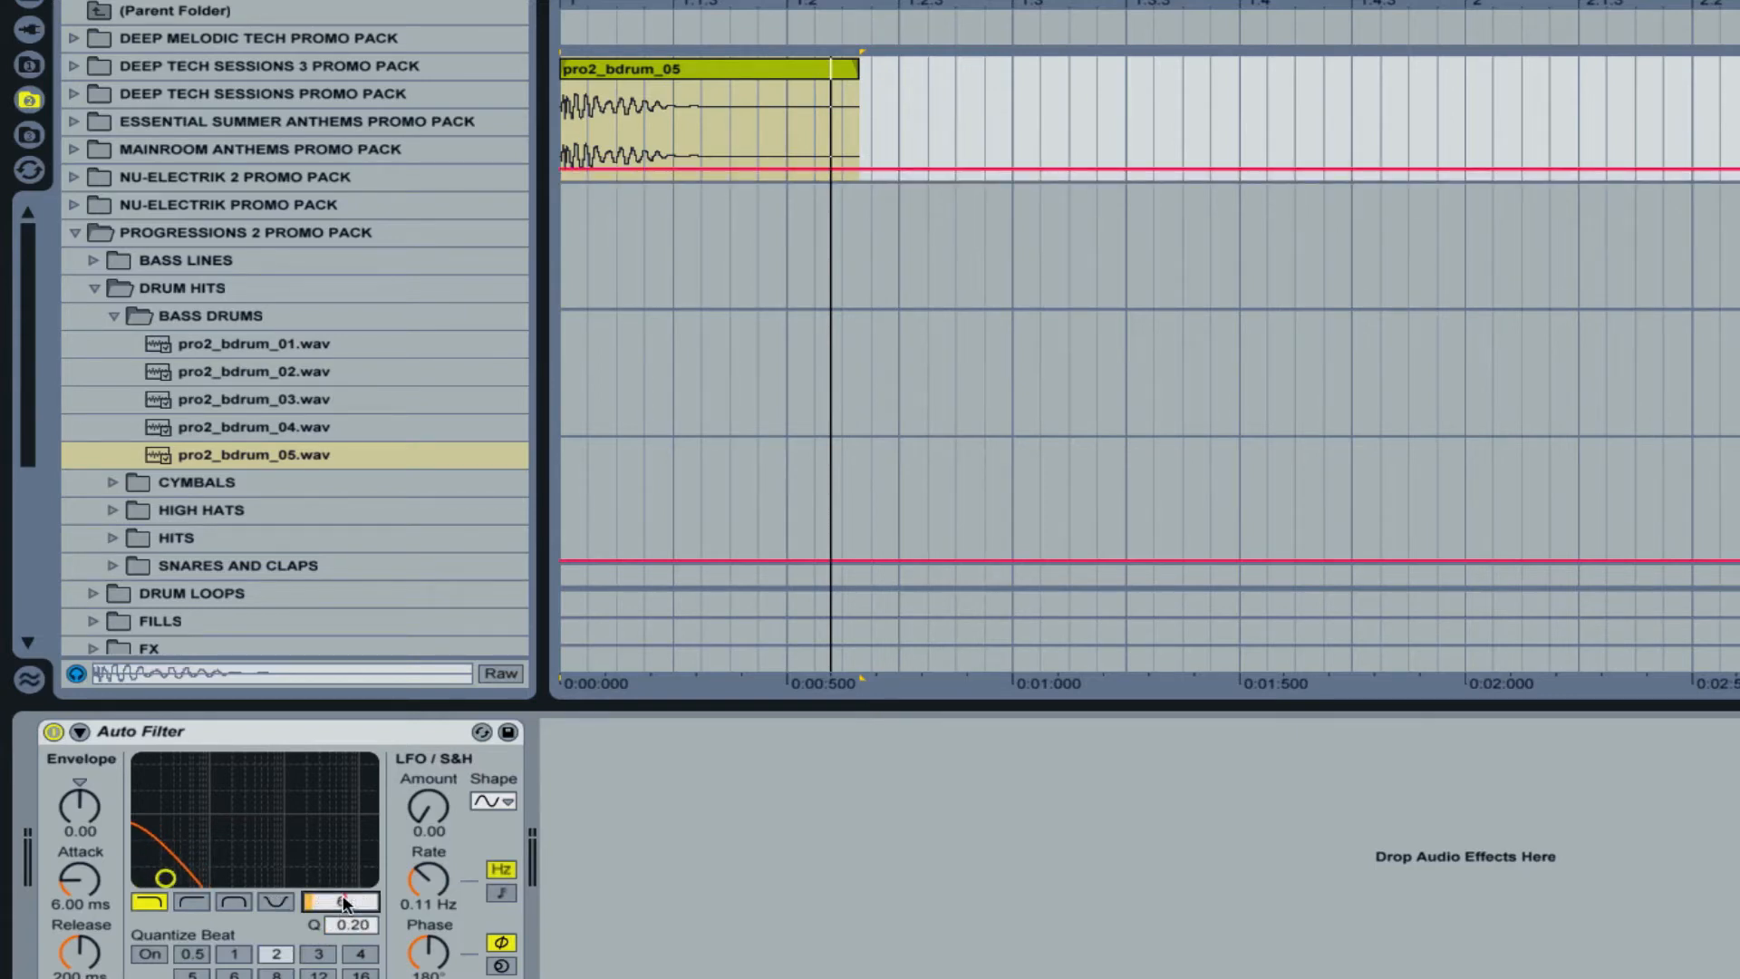
pyautogui.press('Return')
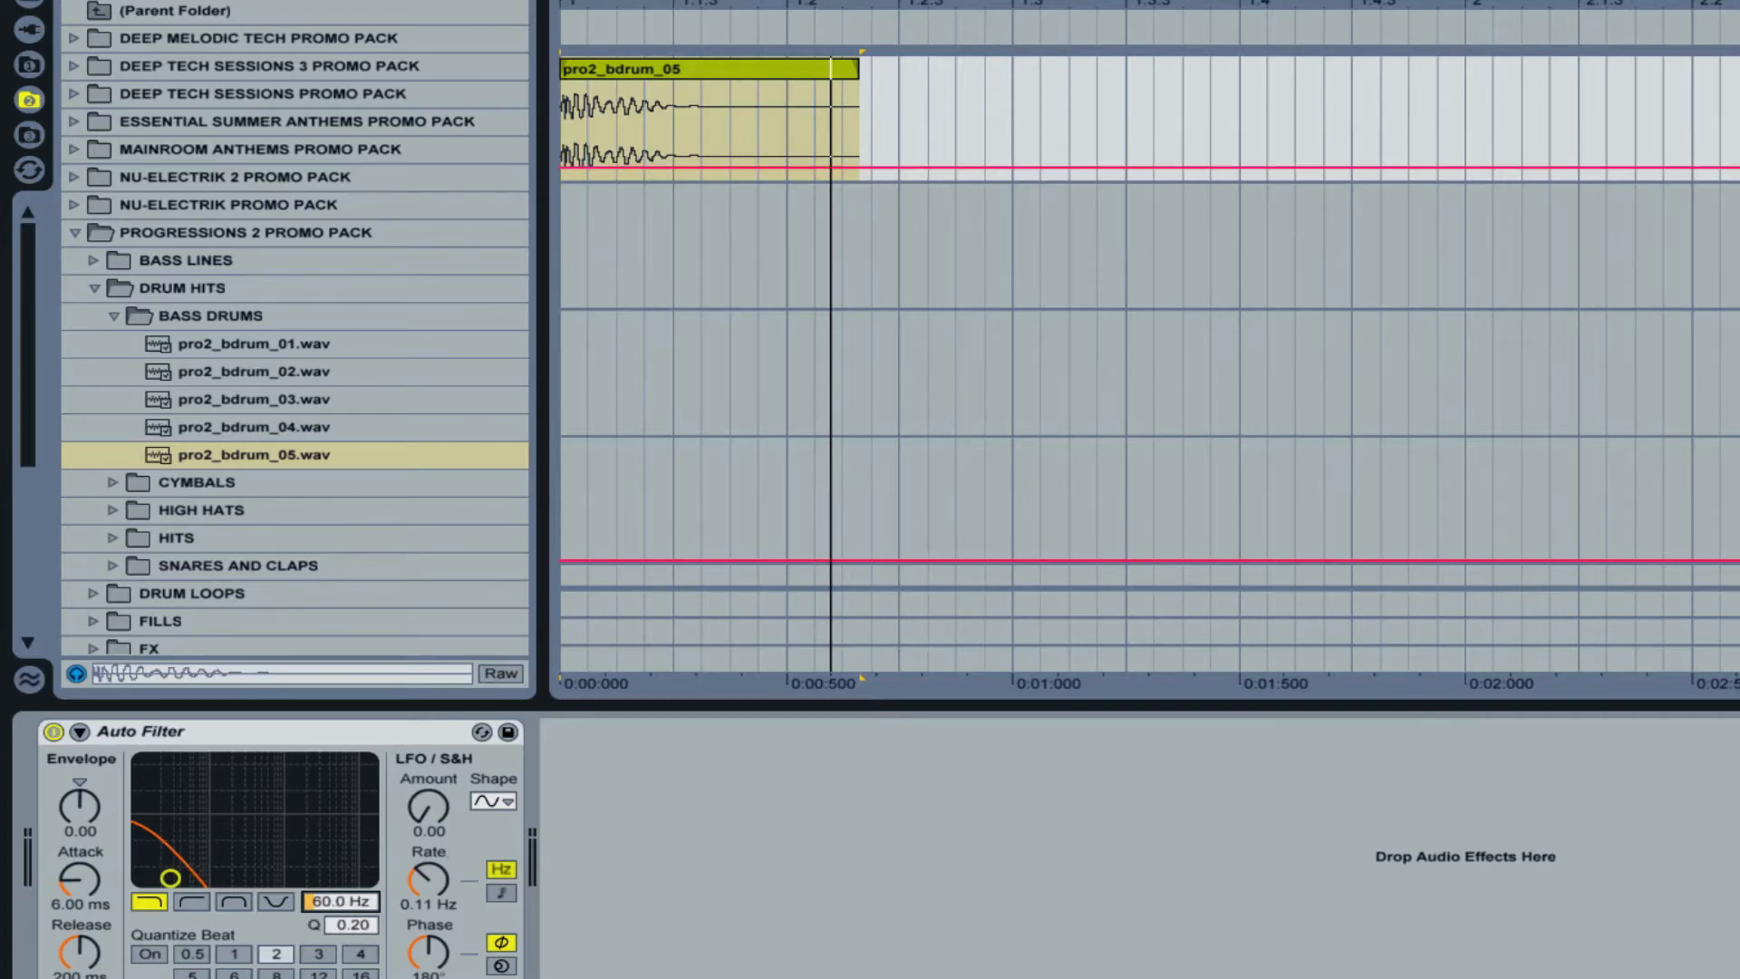
pyautogui.click(736, 68)
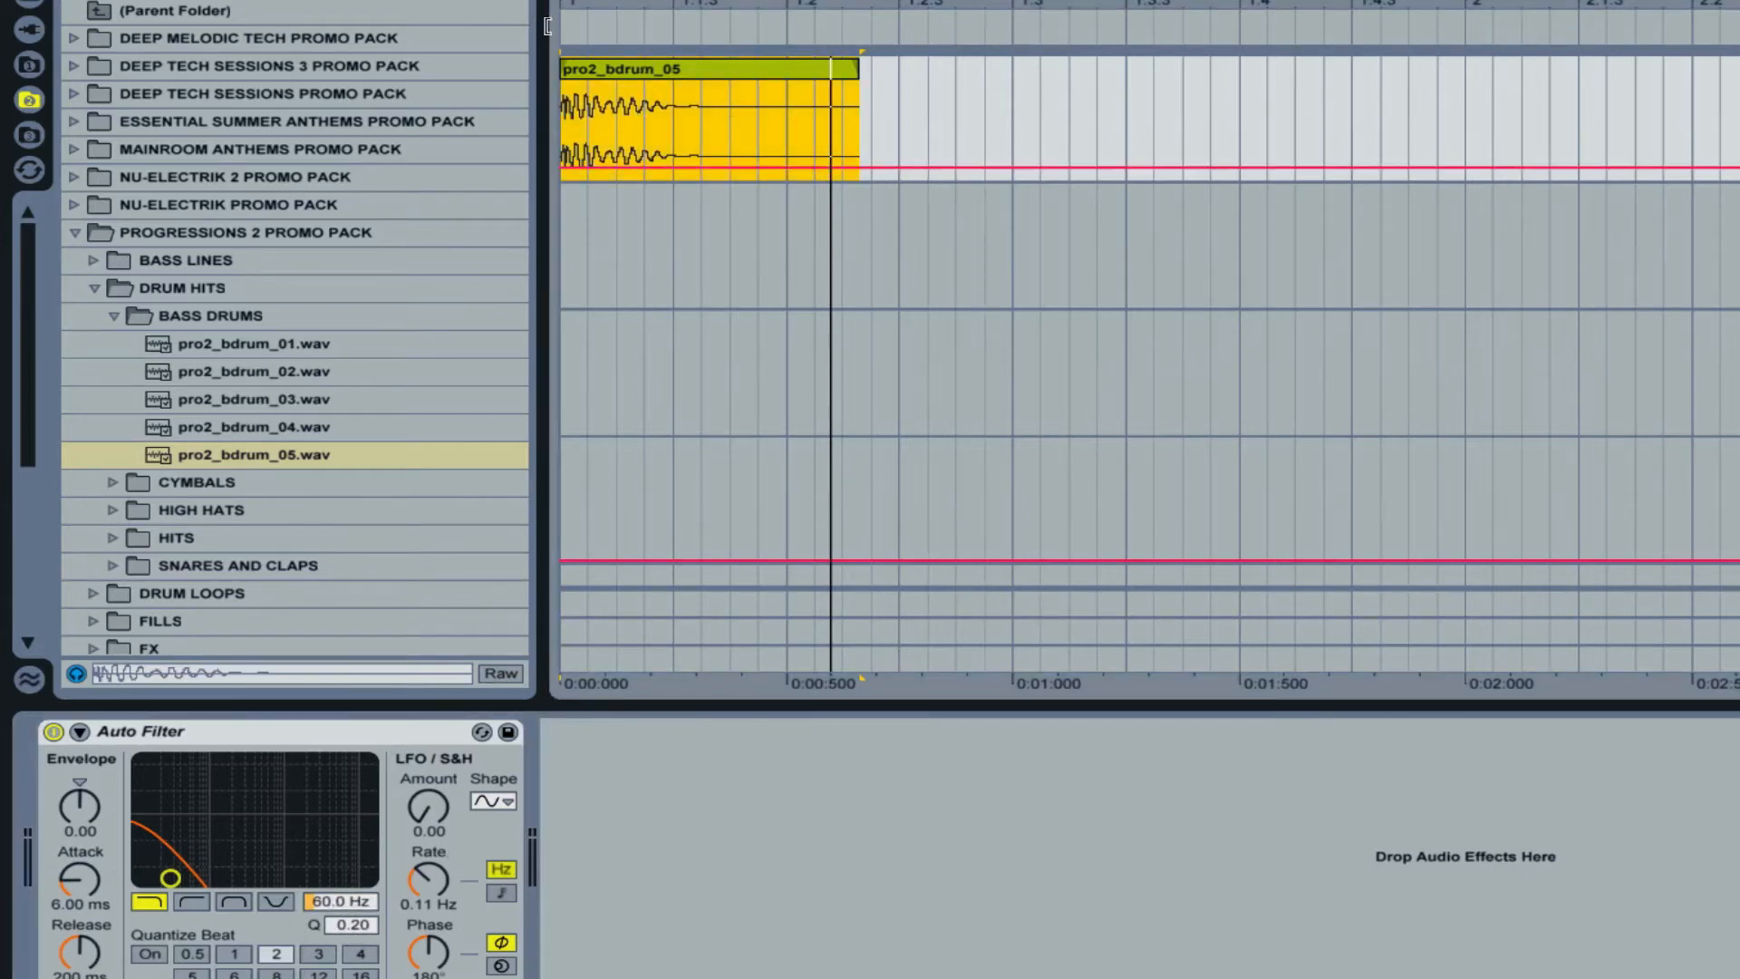
pyautogui.press('space')
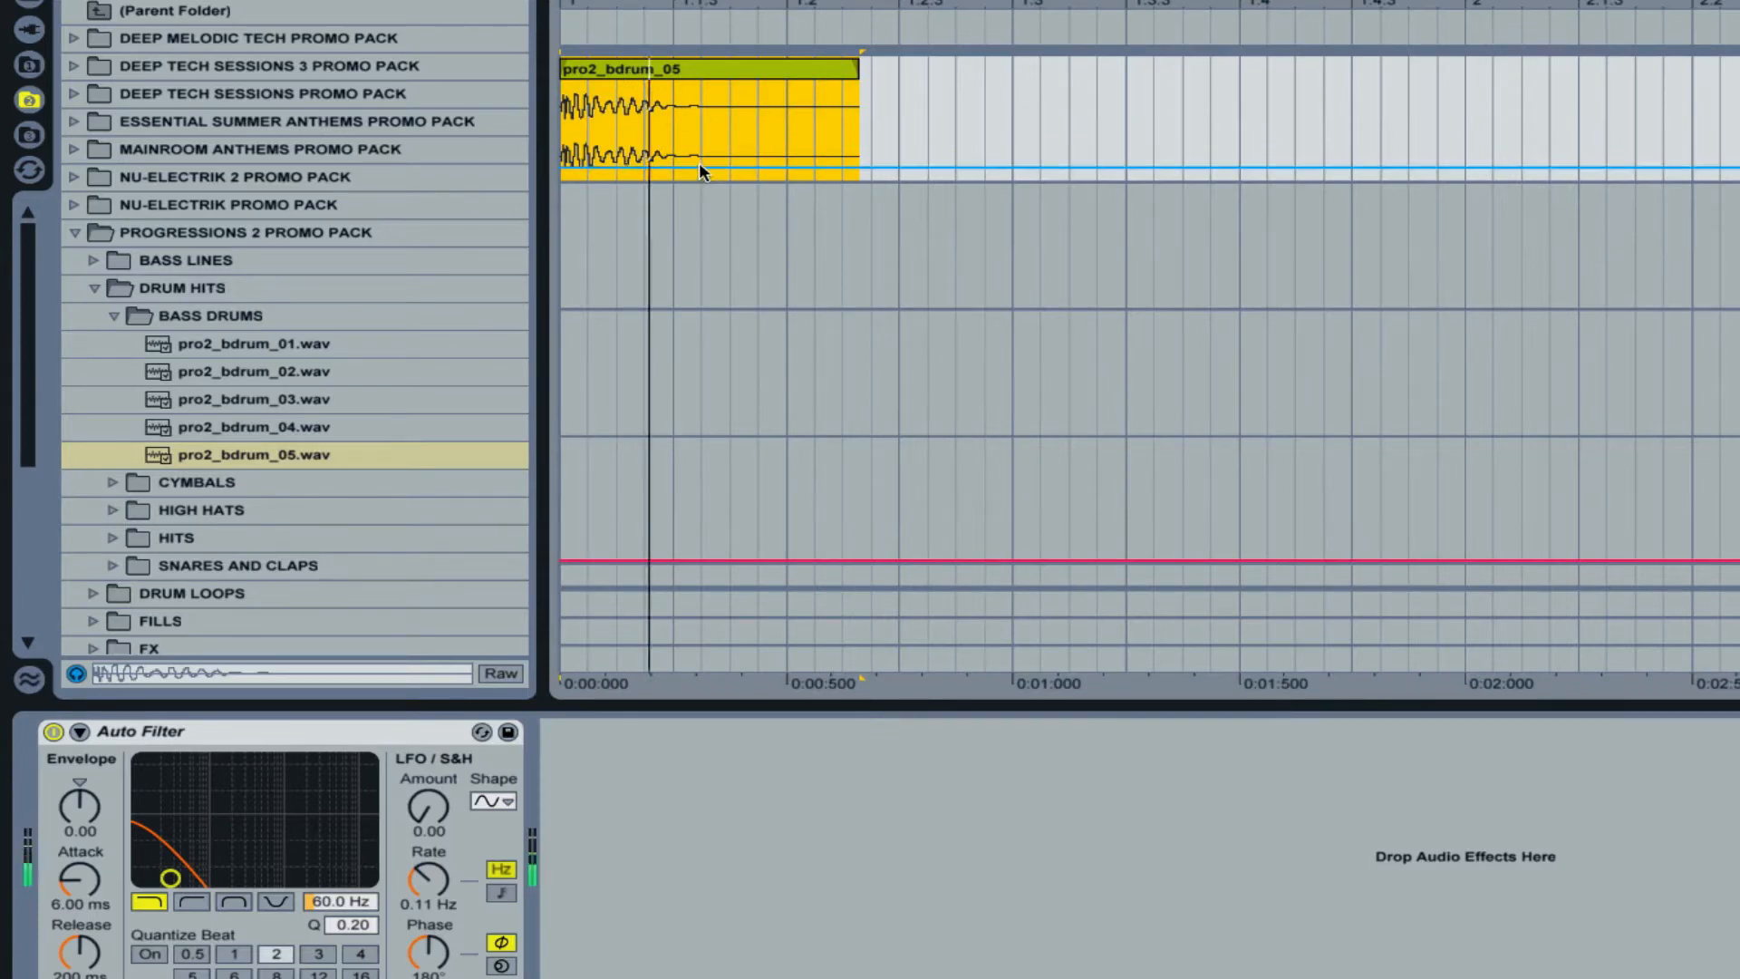
# Audition bass drum samples 02 to 04 and place pro2_bdrum_04.wav at the start of the second audio track
pyautogui.press('Down')
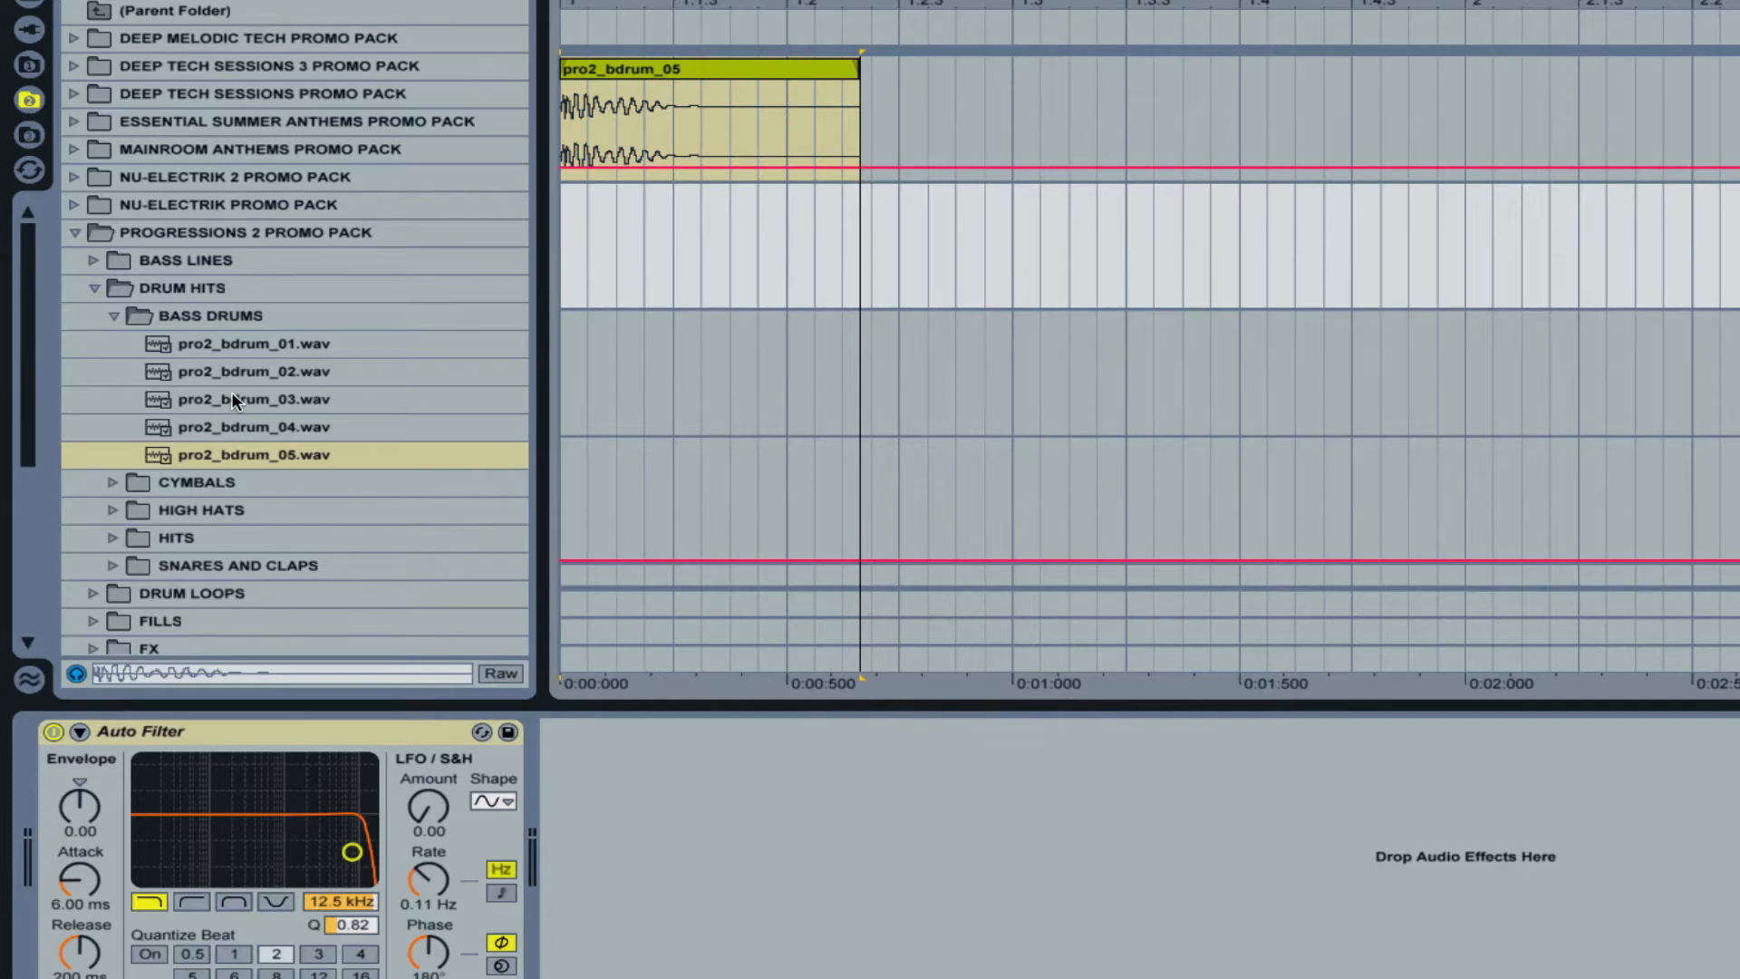
pyautogui.click(291, 400)
pyautogui.click(294, 373)
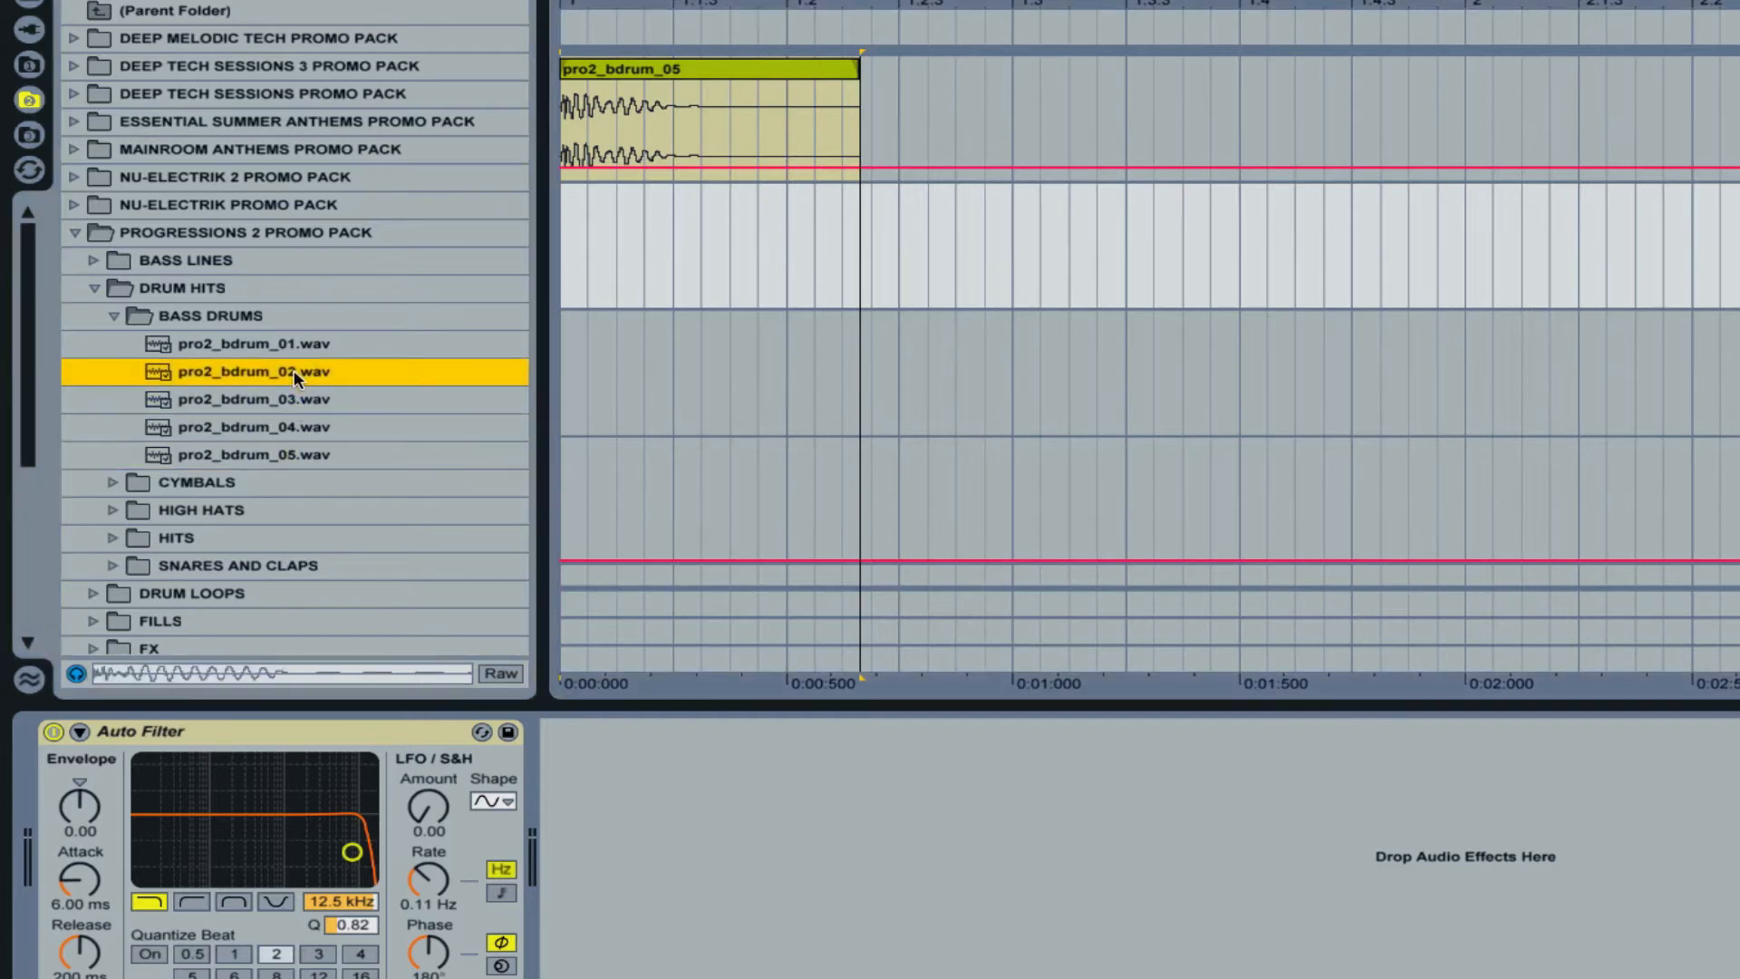
pyautogui.click(306, 391)
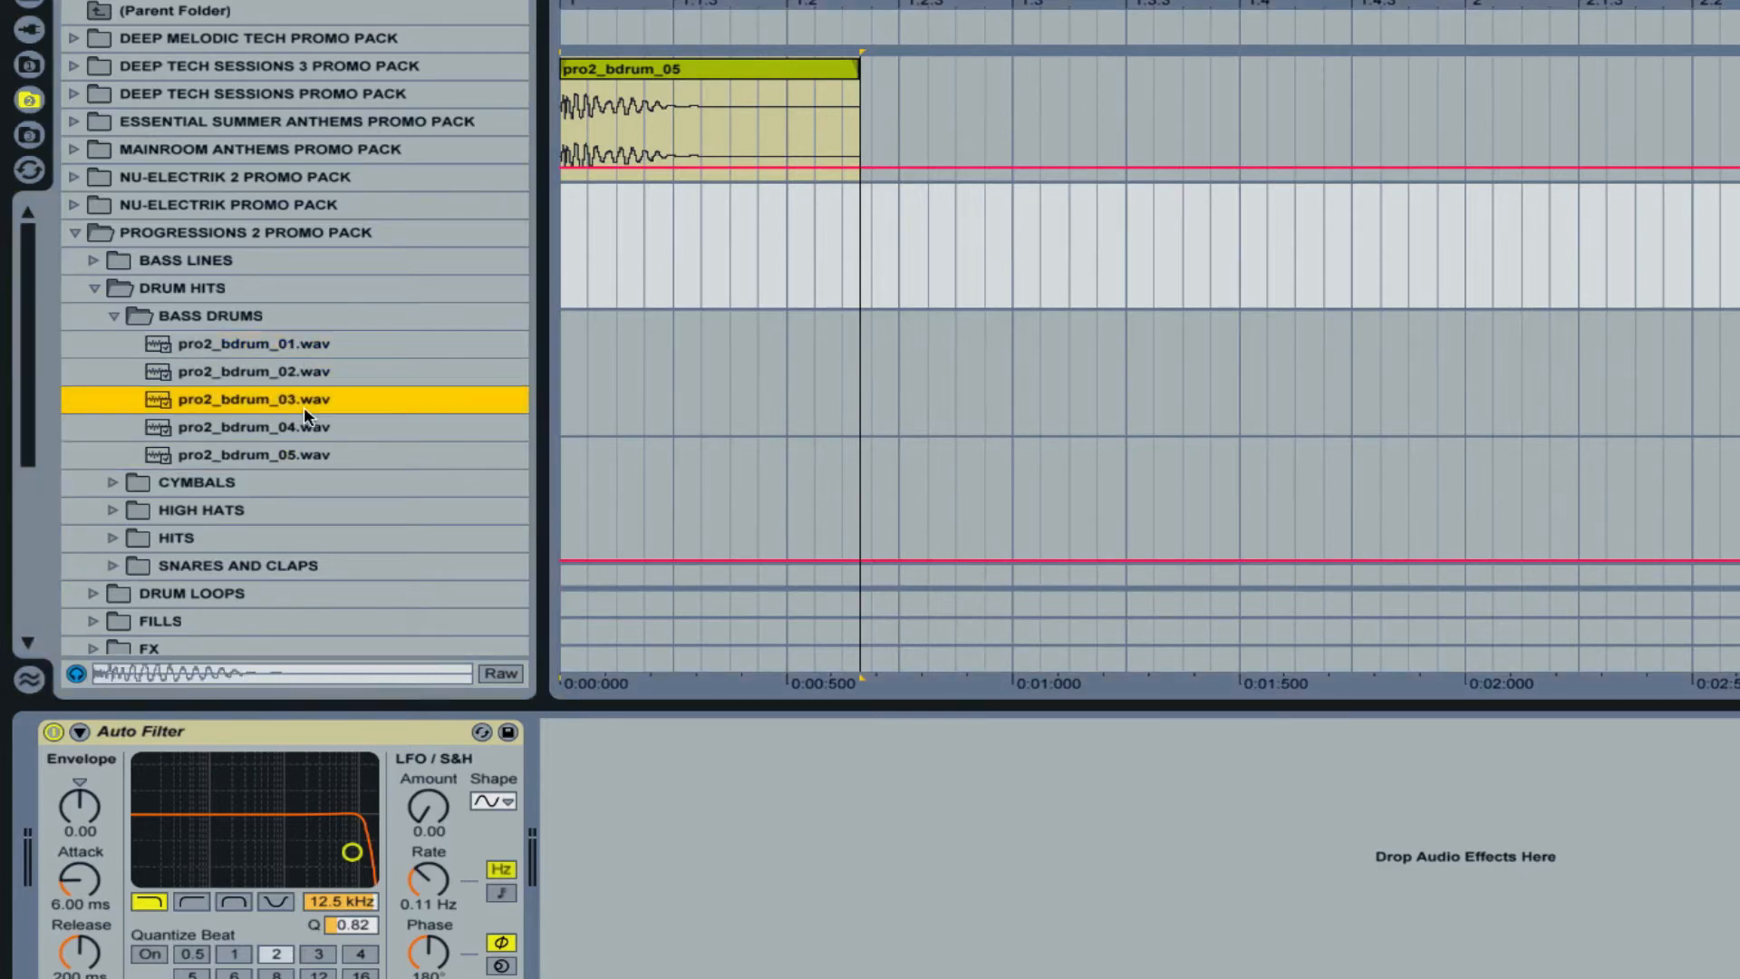
pyautogui.click(303, 423)
pyautogui.moveTo(287, 425); pyautogui.dragTo(573, 265)
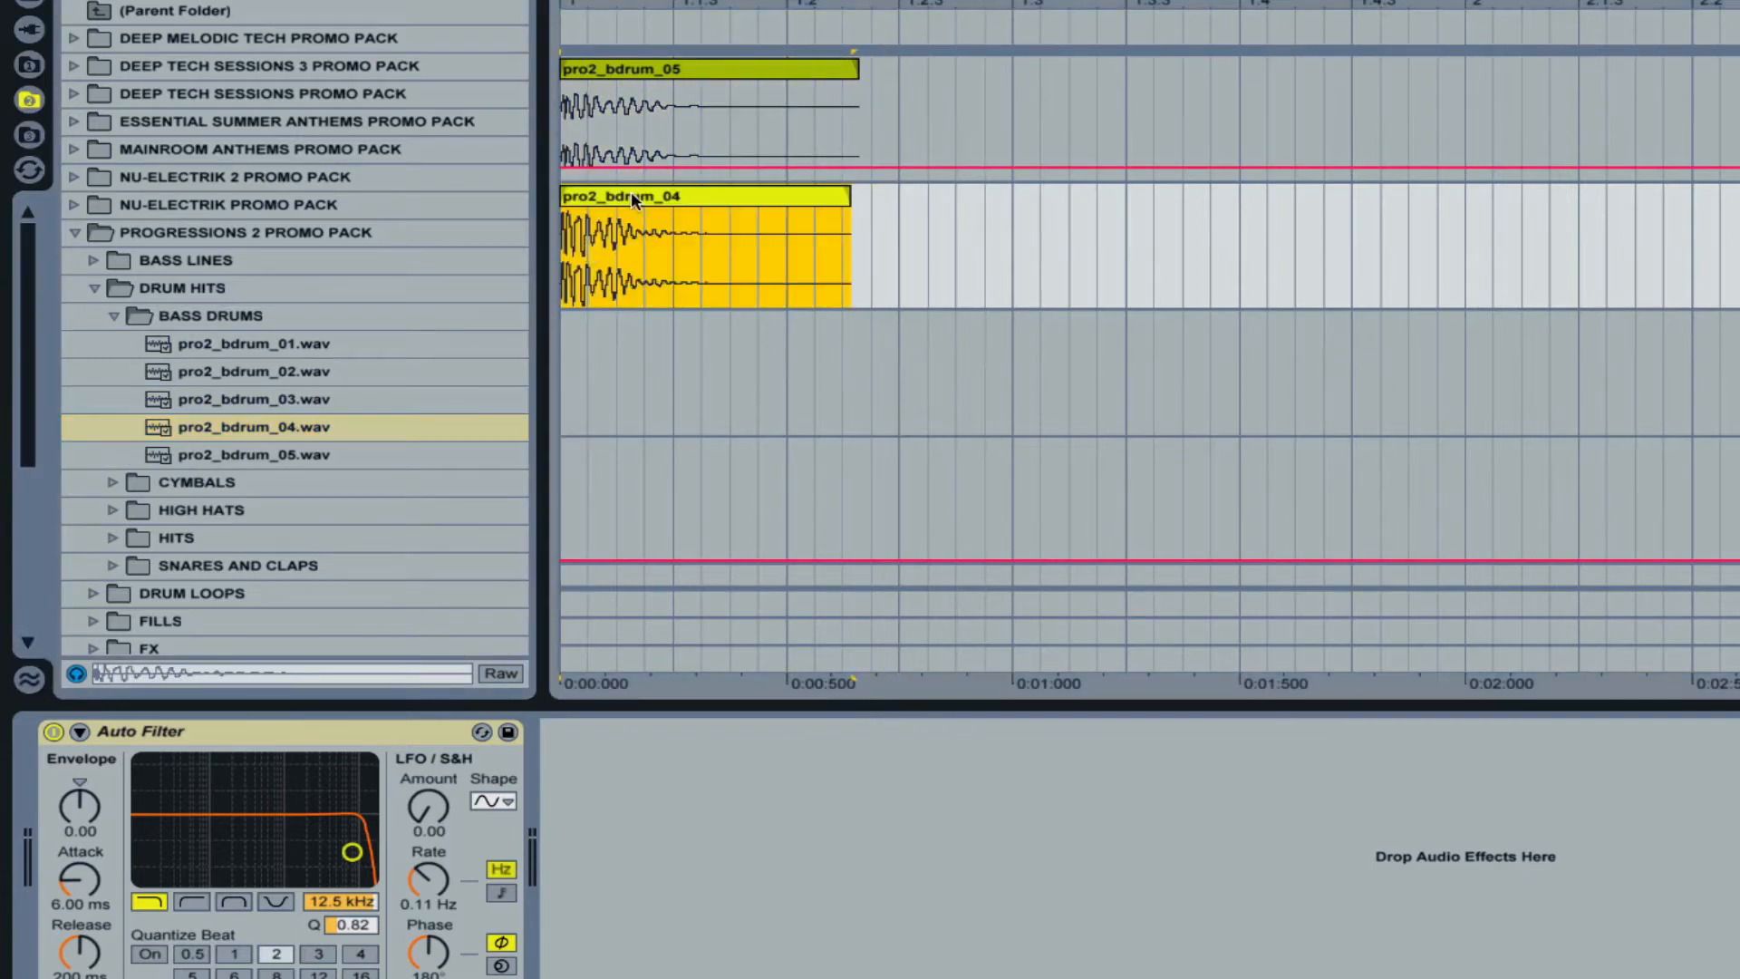
# Lower the pro2_bdrum_04 clip's gain to about -2.99 dB and return to the track's Auto Filter
pyautogui.doubleClick(632, 200)
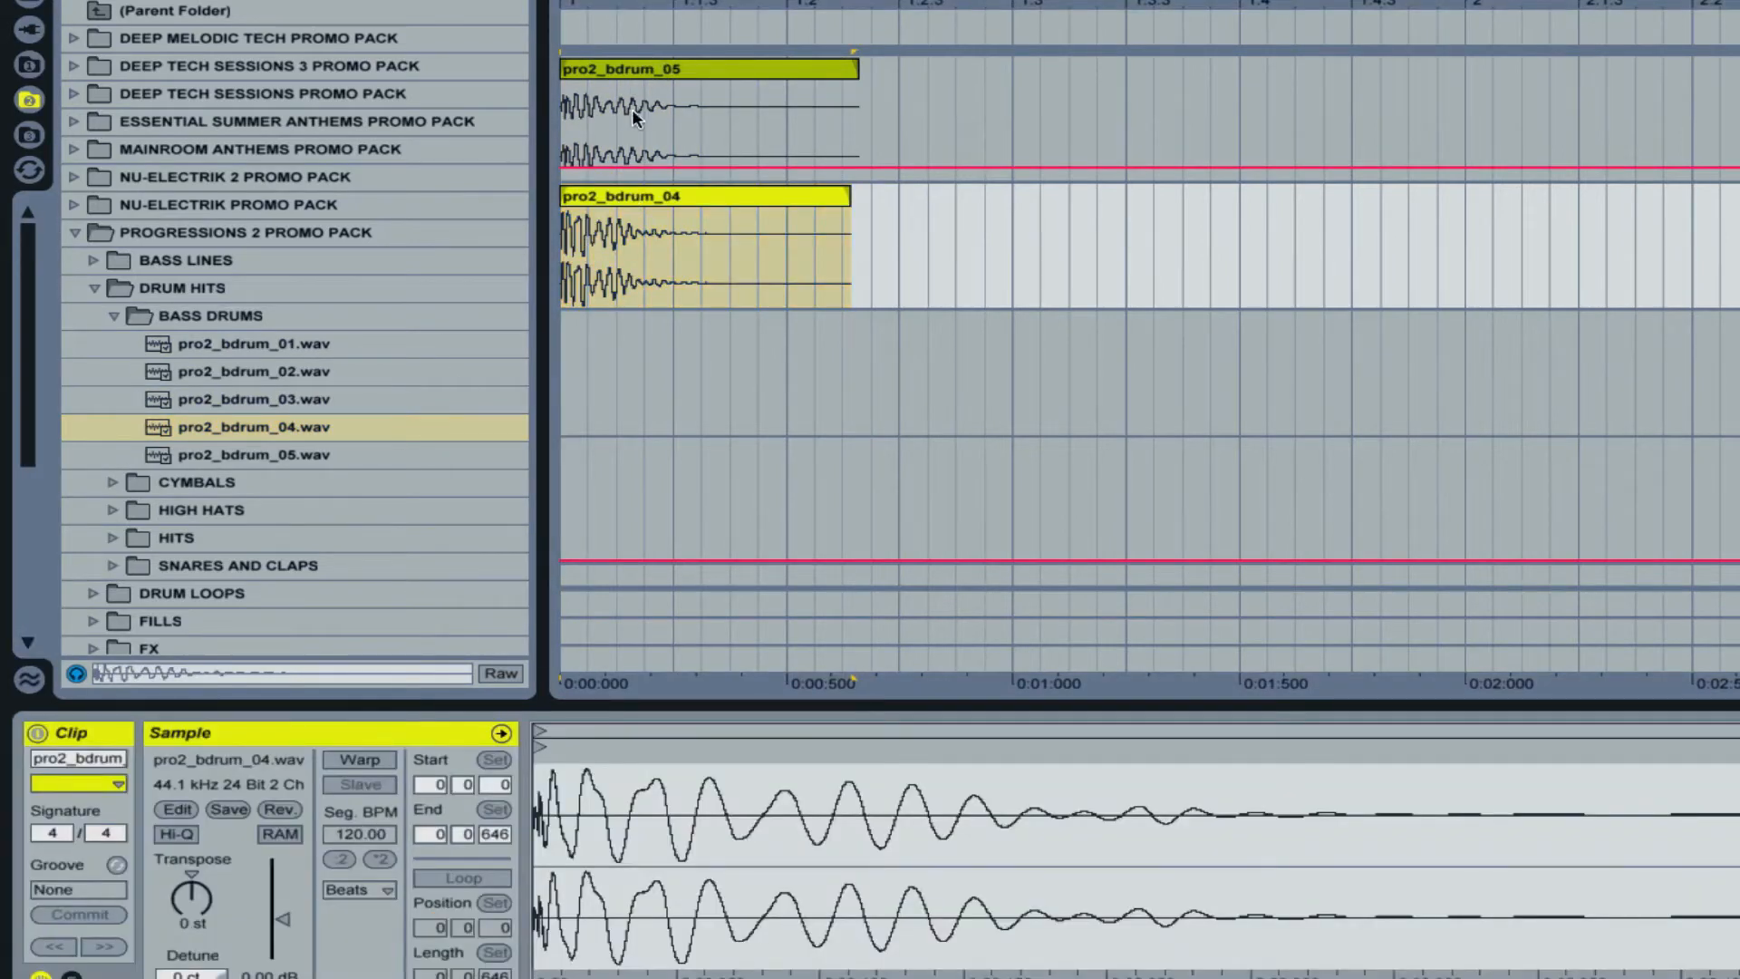
pyautogui.moveTo(286, 917); pyautogui.dragTo(286, 923)
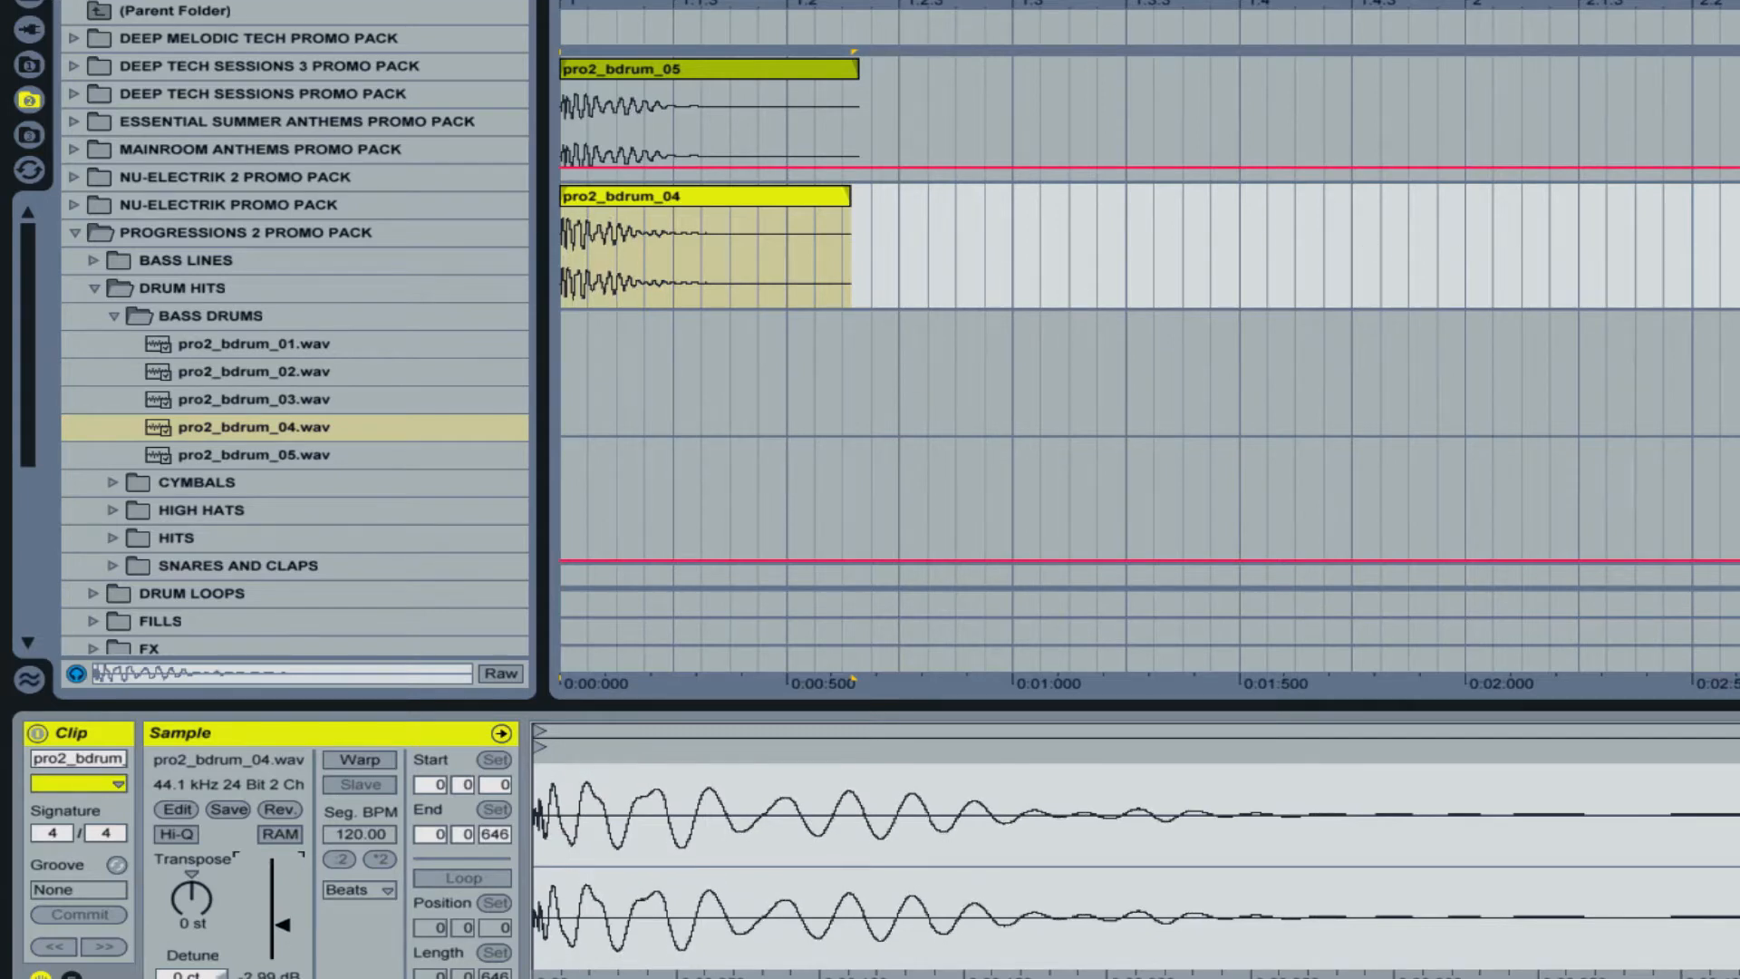
pyautogui.hotkey('shift', 'Tab')
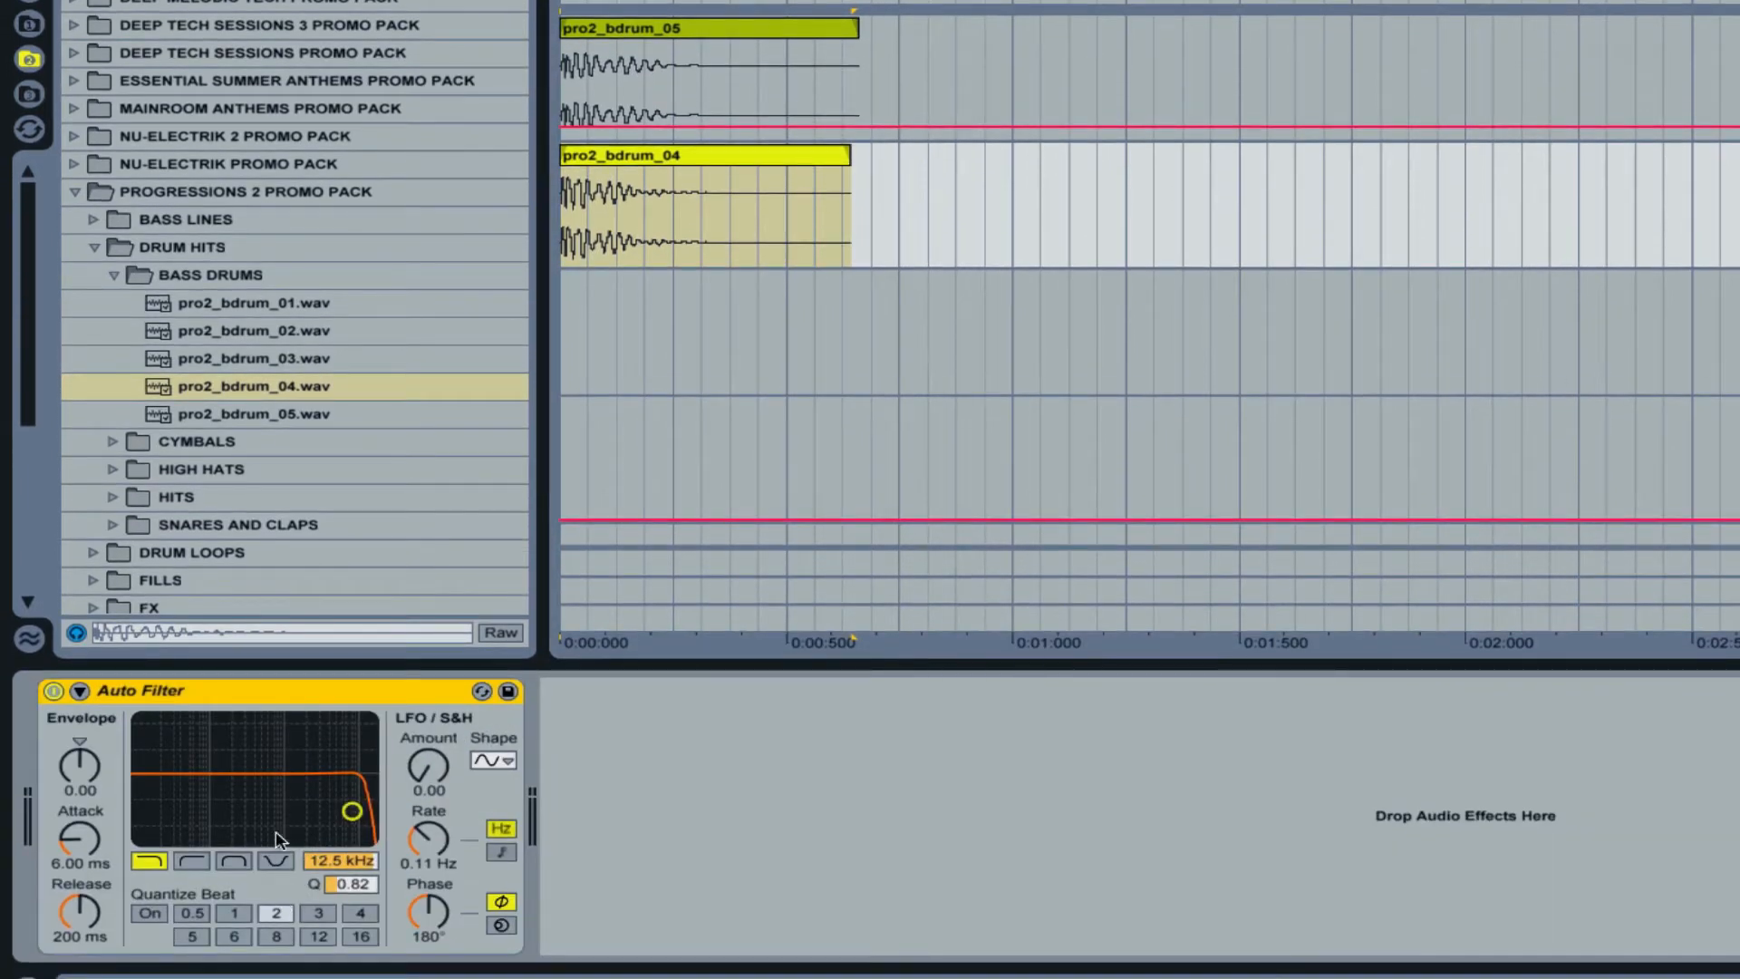
# Set the second track's Auto Filter to high-pass with a 200 Hz cutoff and a Q of 0.55, and play the layers
pyautogui.click(195, 858)
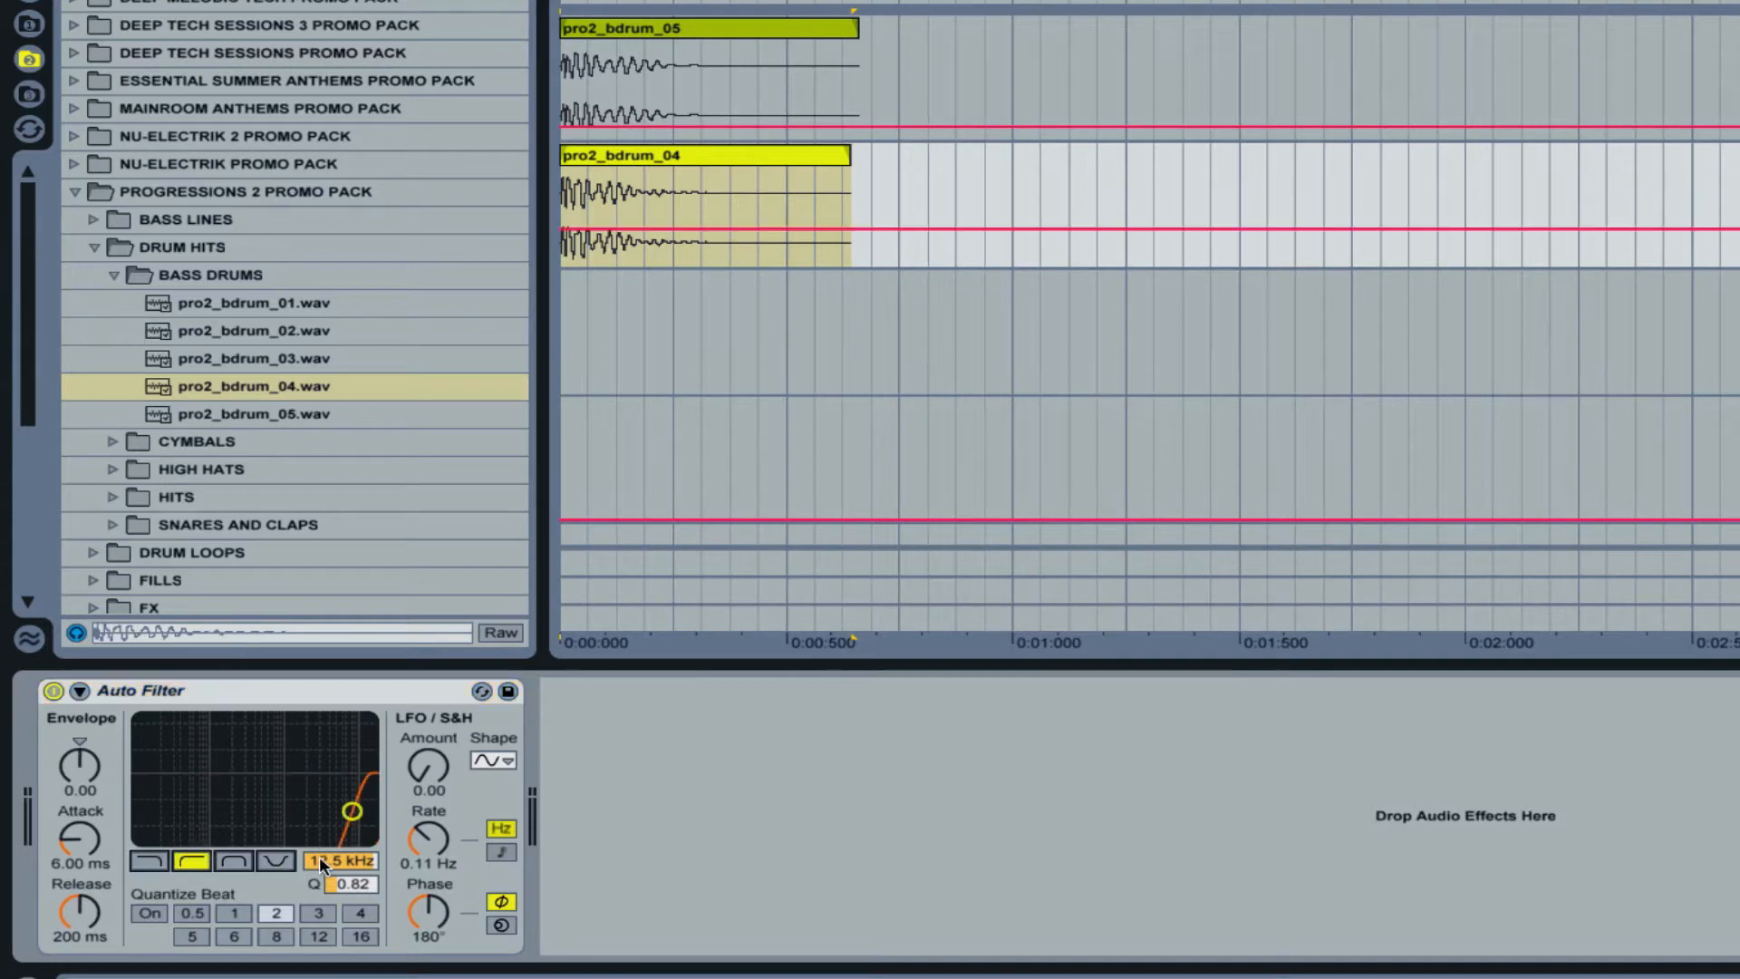
pyautogui.moveTo(319, 855)
pyautogui.mouseDown()
pyautogui.moveTo(319, 898)
pyautogui.moveTo(329, 879)
pyautogui.mouseUp()
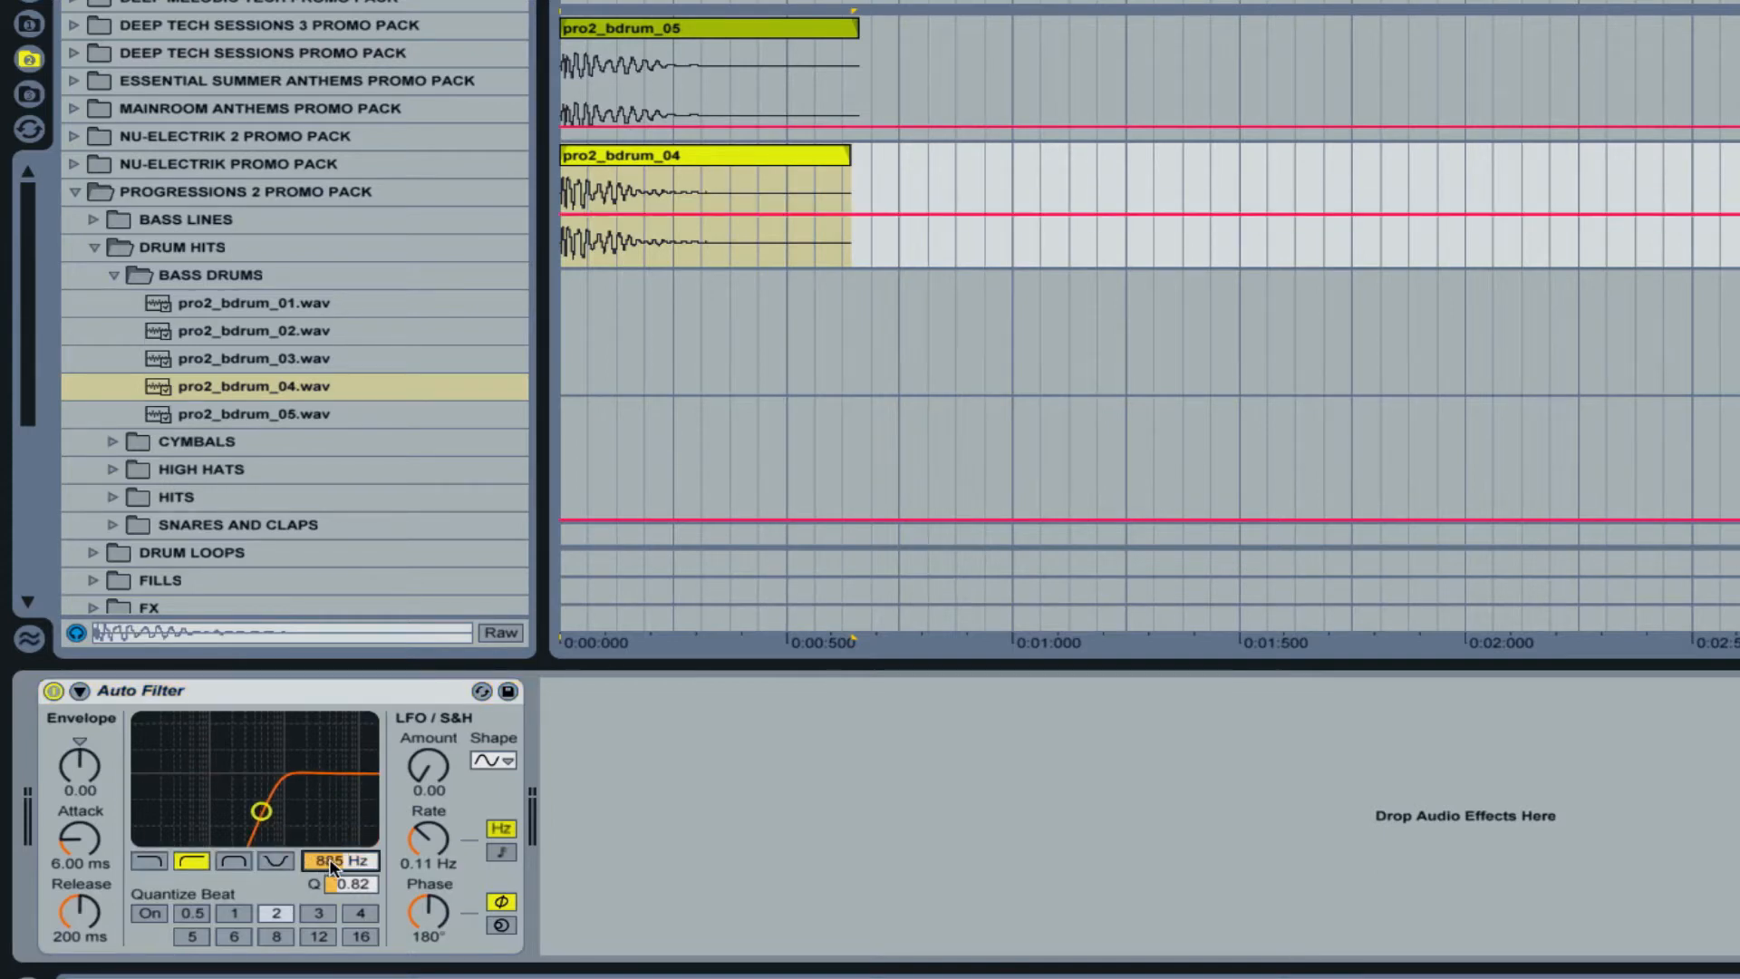
pyautogui.write('200')
pyautogui.press('Return')
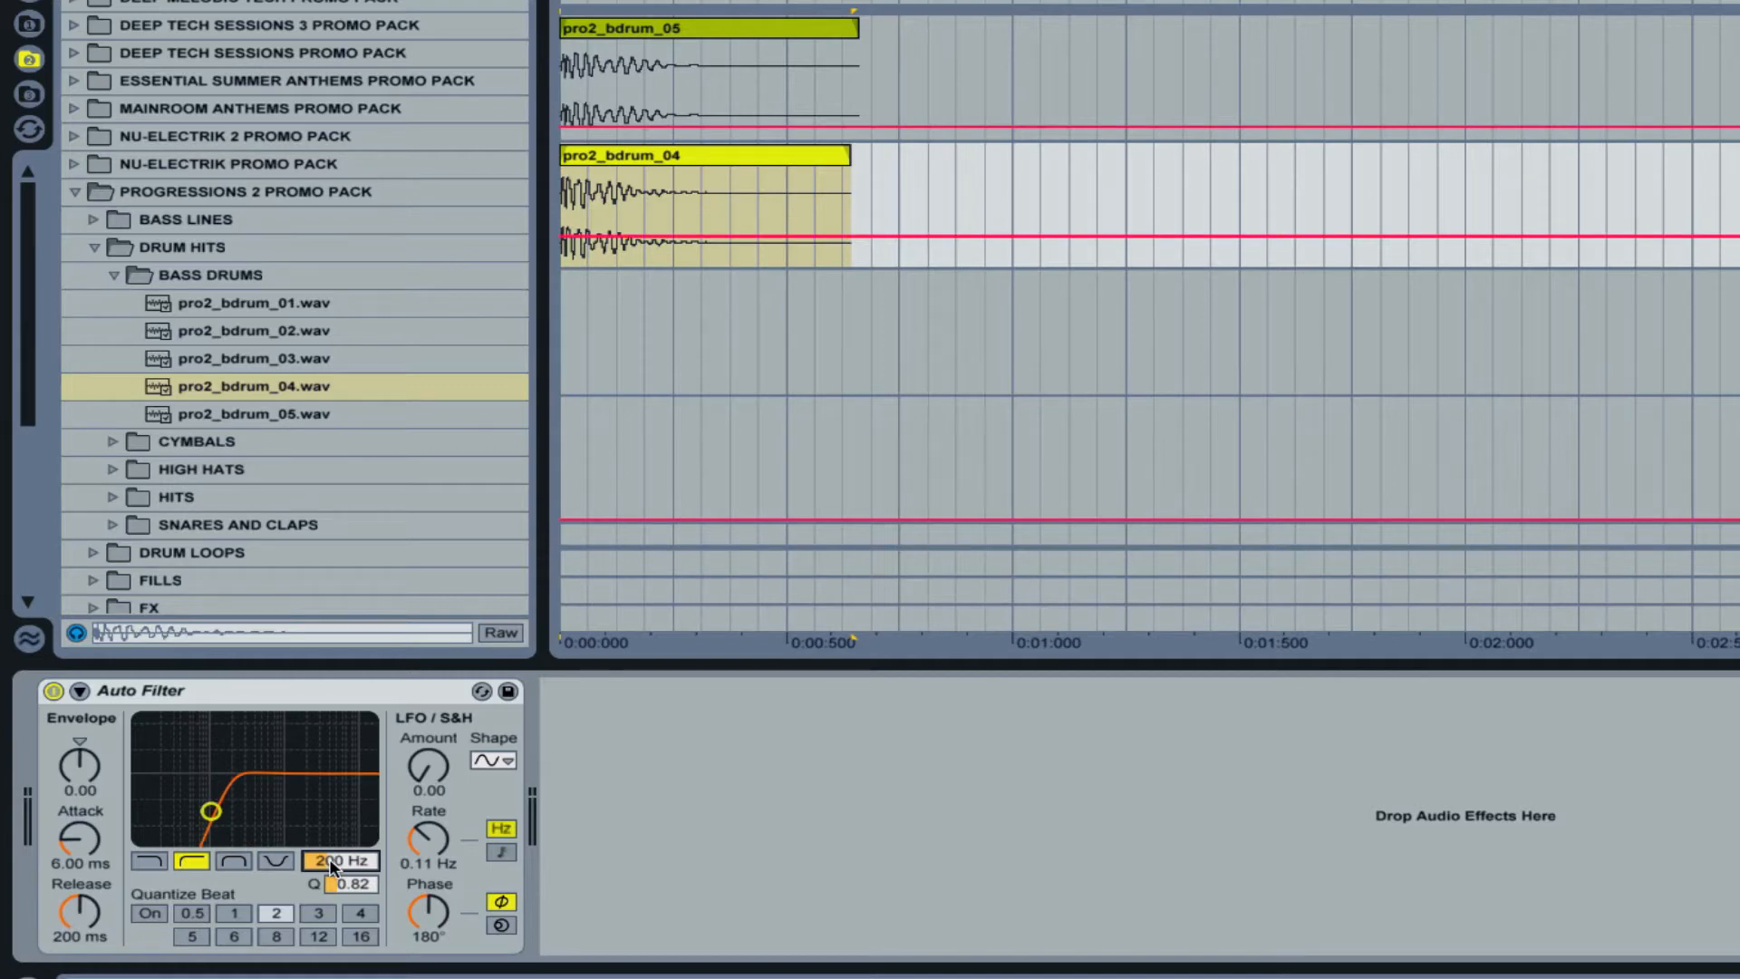
pyautogui.moveTo(335, 884); pyautogui.dragTo(335, 917)
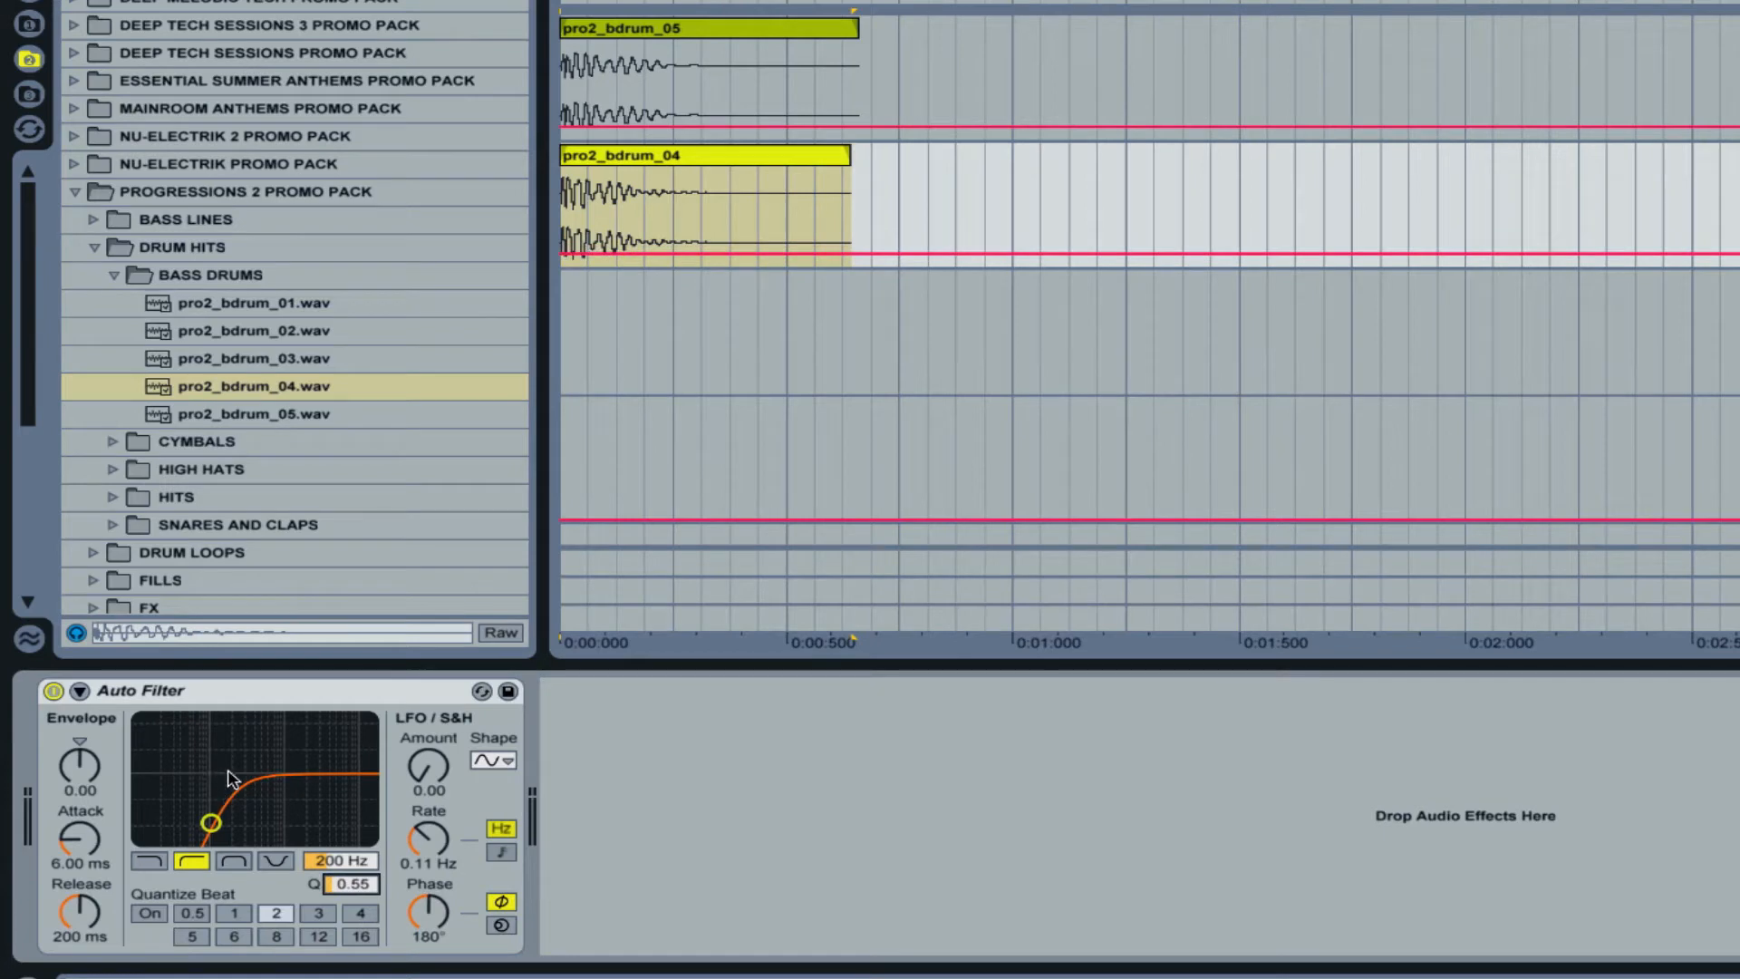
pyautogui.click(685, 160)
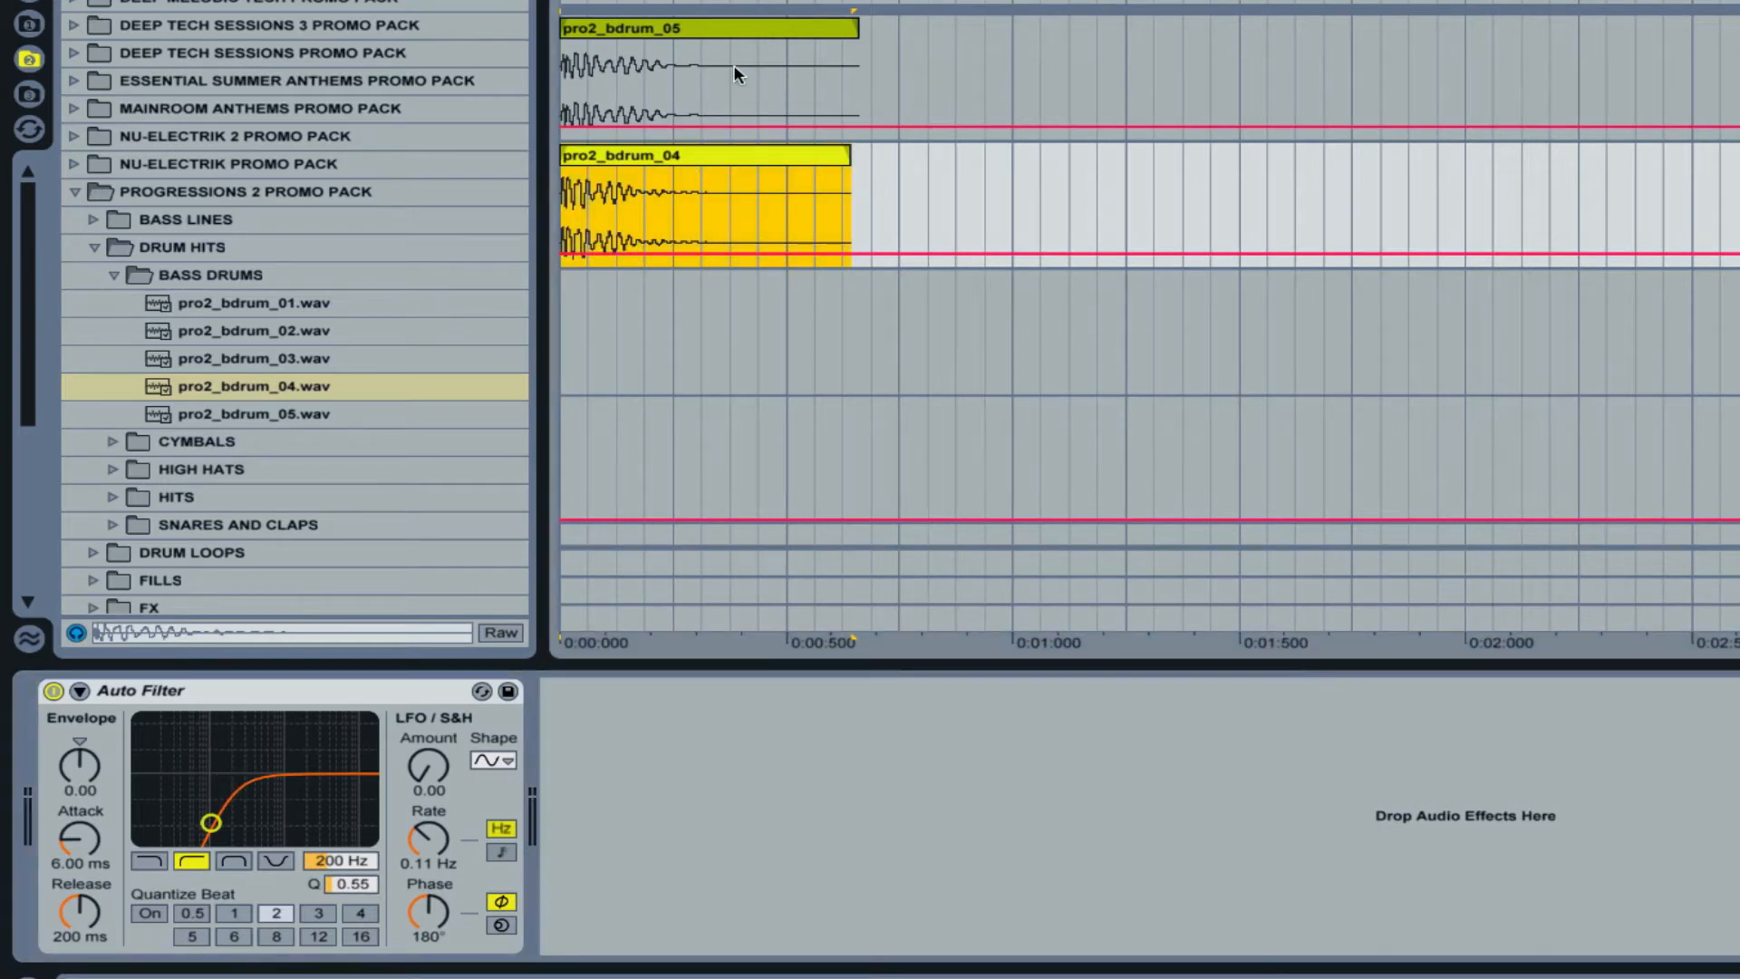
pyautogui.press('space')
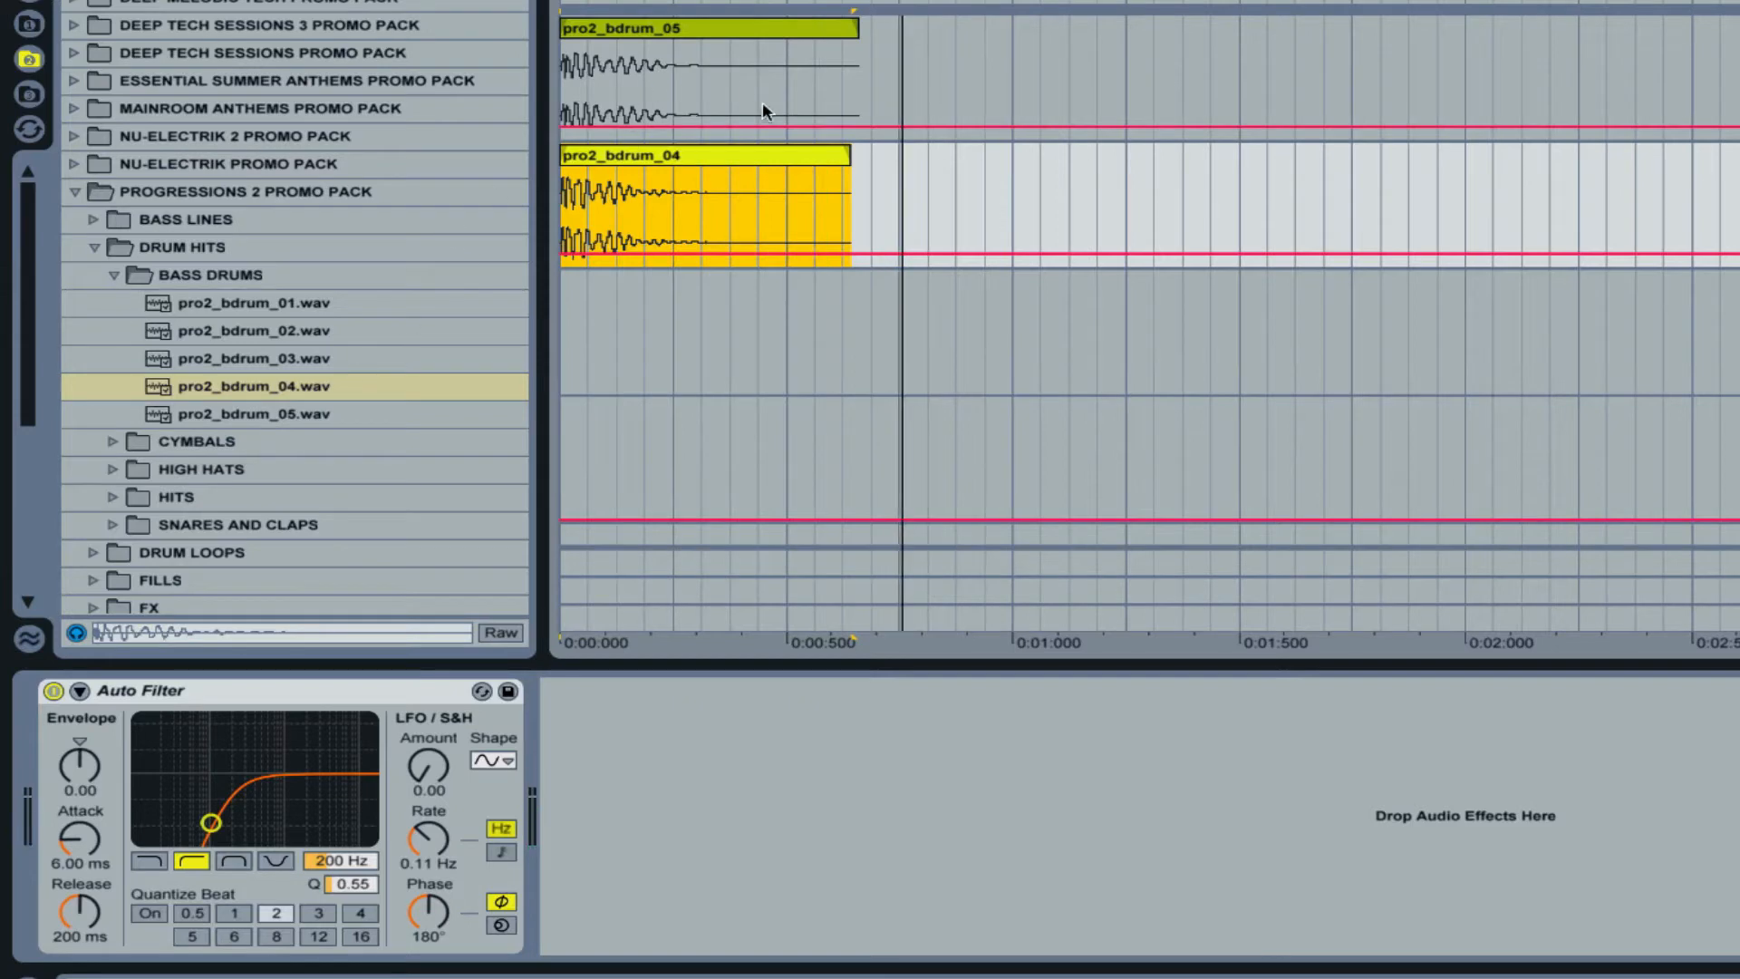
# Collapse the Progressions 2 promo pack and show the bass drum samples of the Nu-Electrik 2 promo pack
pyautogui.click(114, 272)
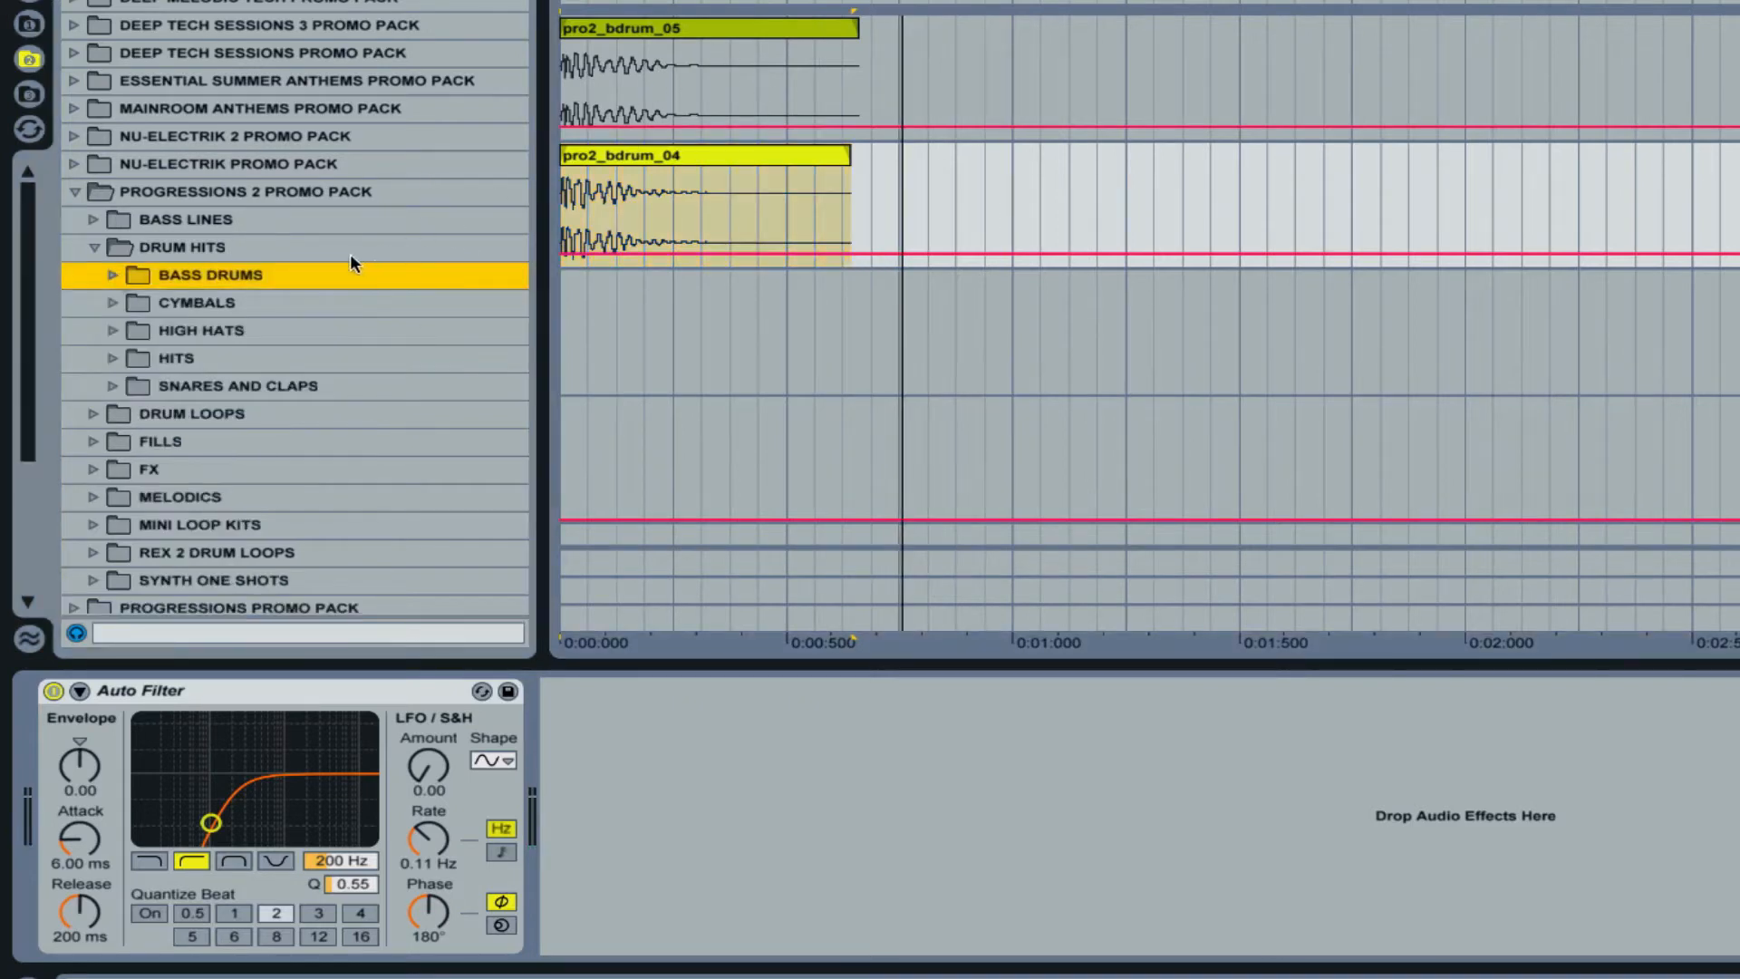
pyautogui.click(74, 192)
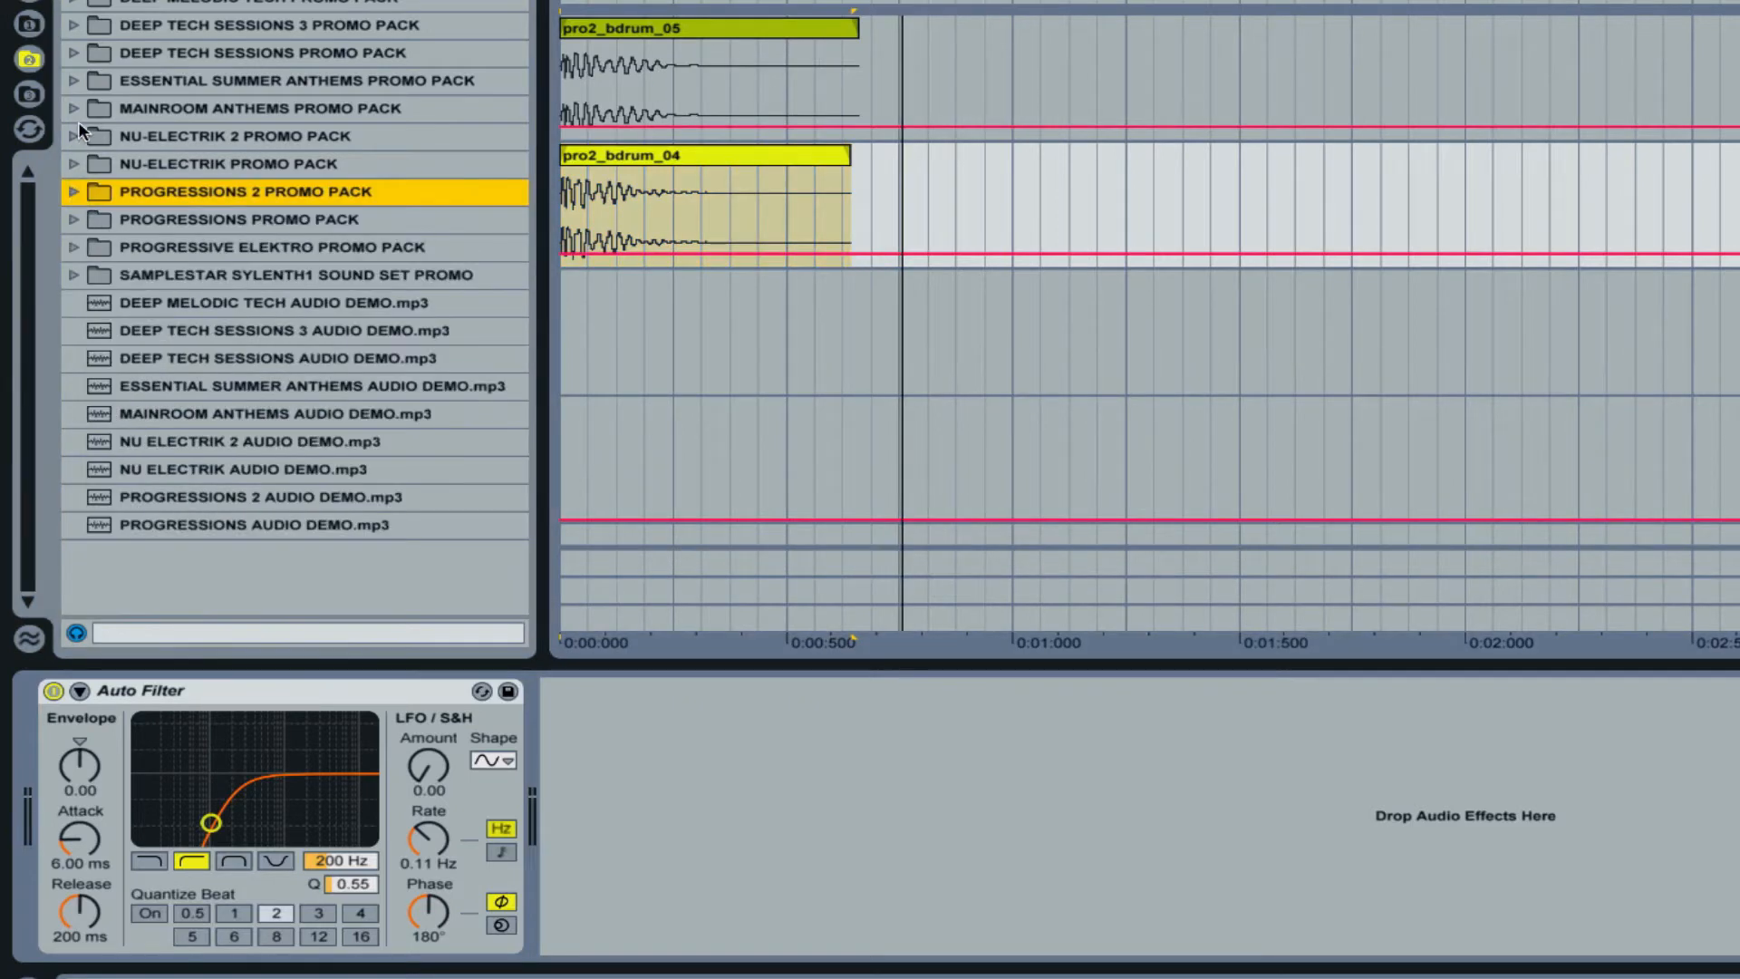
pyautogui.click(75, 136)
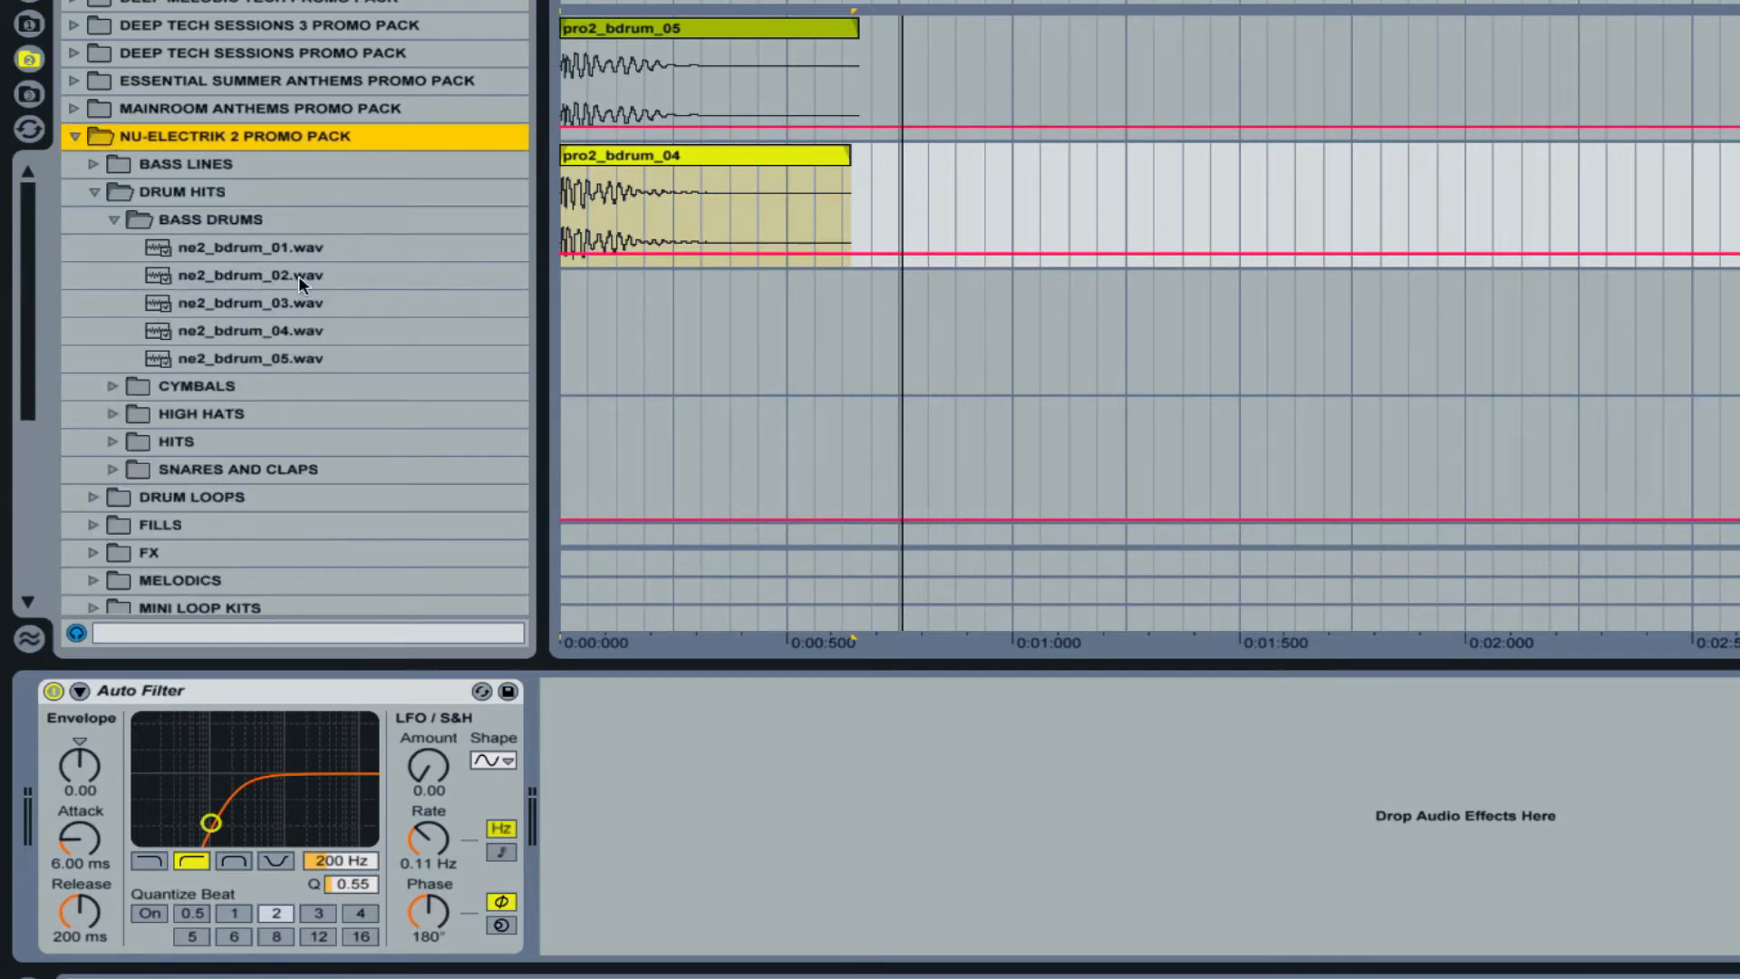
# Audition the ne2_bdrum samples 01 to 05 and place ne2_bdrum_01.wav at the start of the third audio track
pyautogui.click(235, 277)
pyautogui.click(237, 306)
pyautogui.click(246, 330)
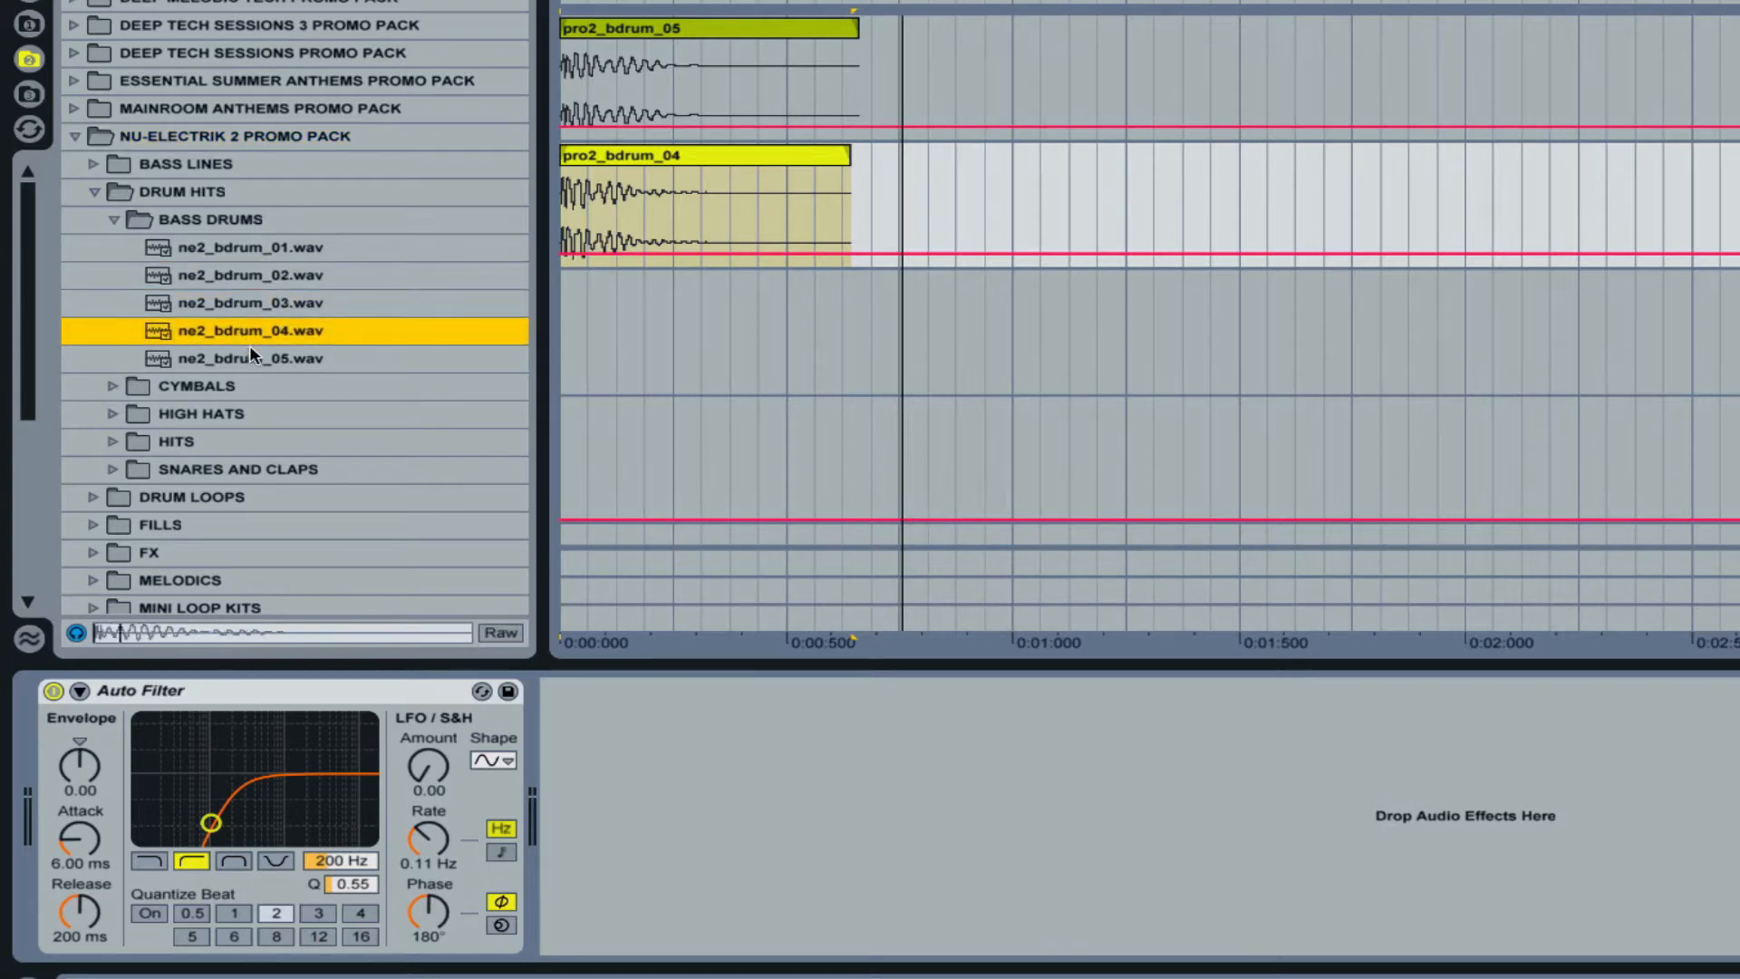
pyautogui.click(252, 352)
pyautogui.click(306, 277)
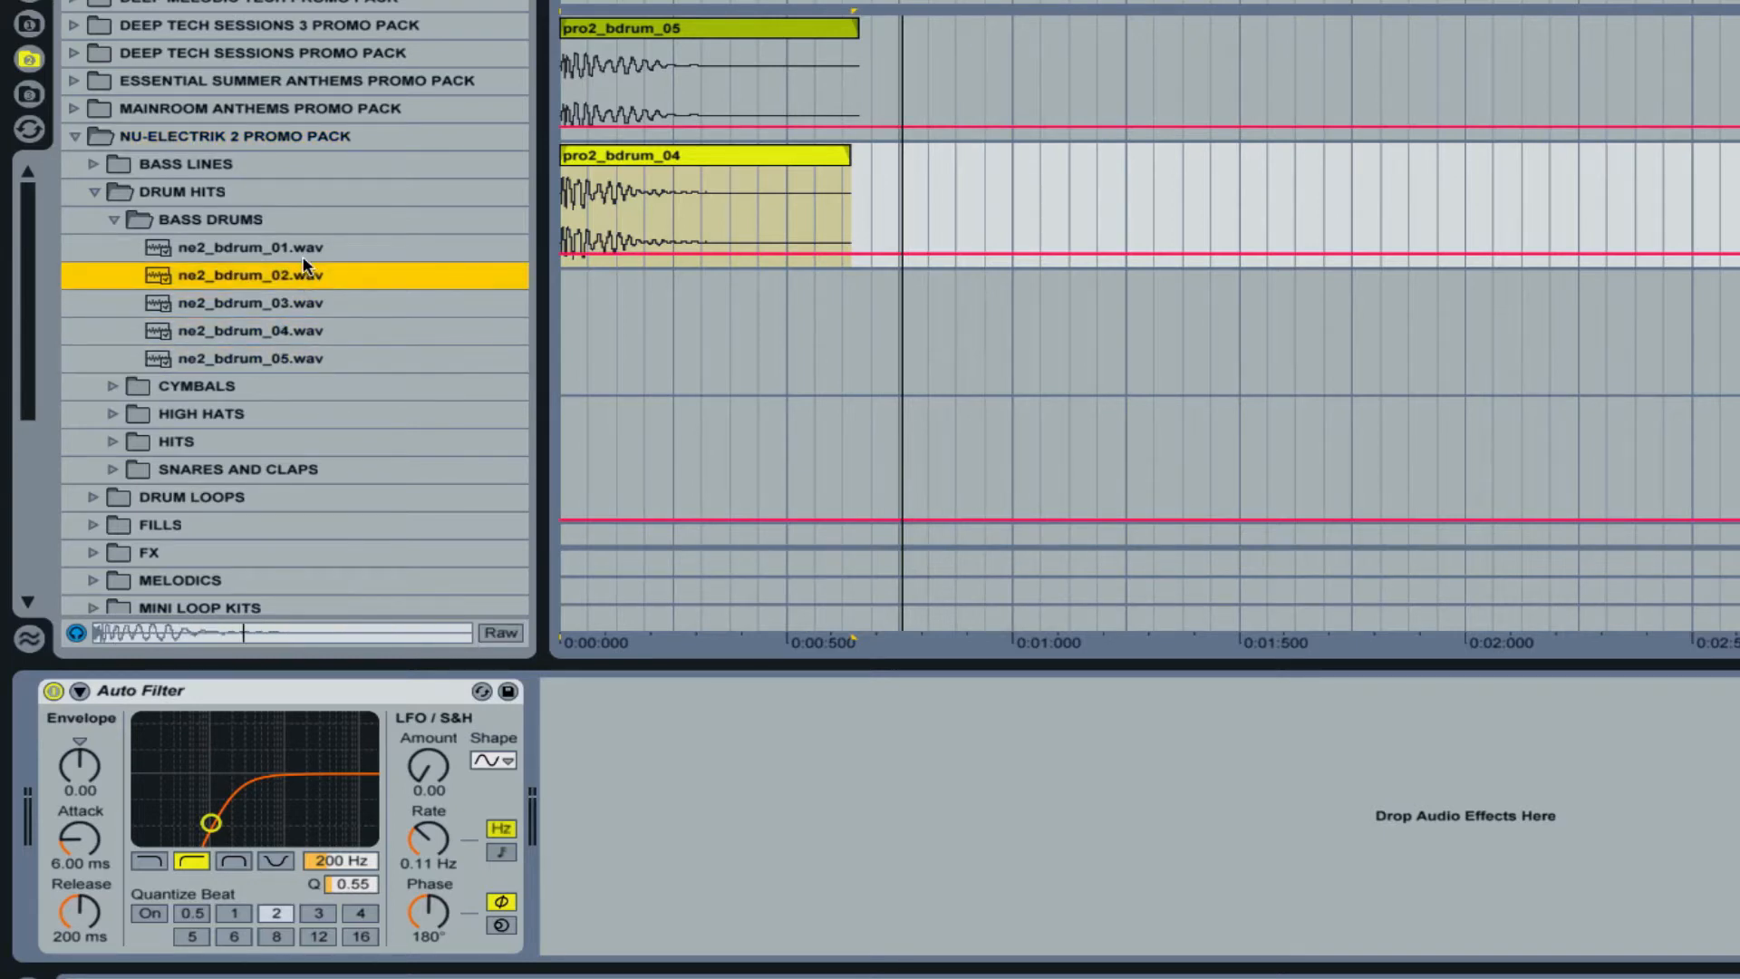
pyautogui.click(309, 257)
pyautogui.moveTo(290, 243); pyautogui.dragTo(591, 290)
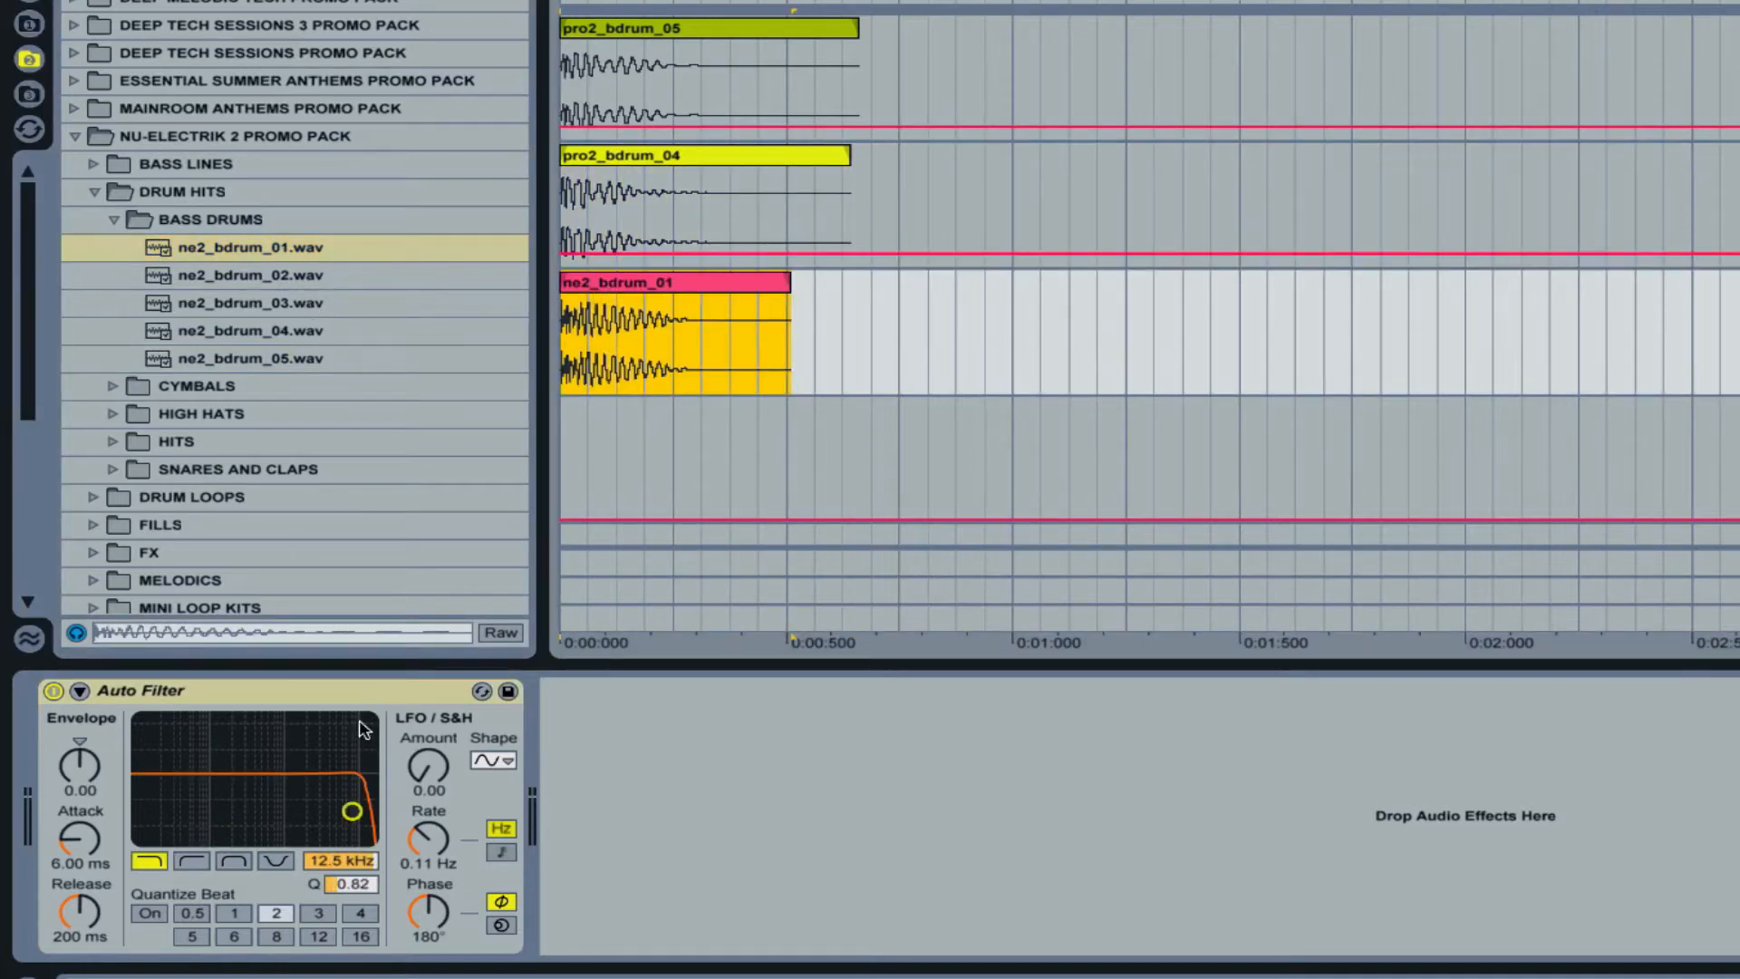
# Set the third track's Auto Filter to high-pass with a 500 Hz cutoff and a Q of 0.64, and play the layers
pyautogui.click(193, 861)
pyautogui.moveTo(341, 855); pyautogui.dragTo(341, 916)
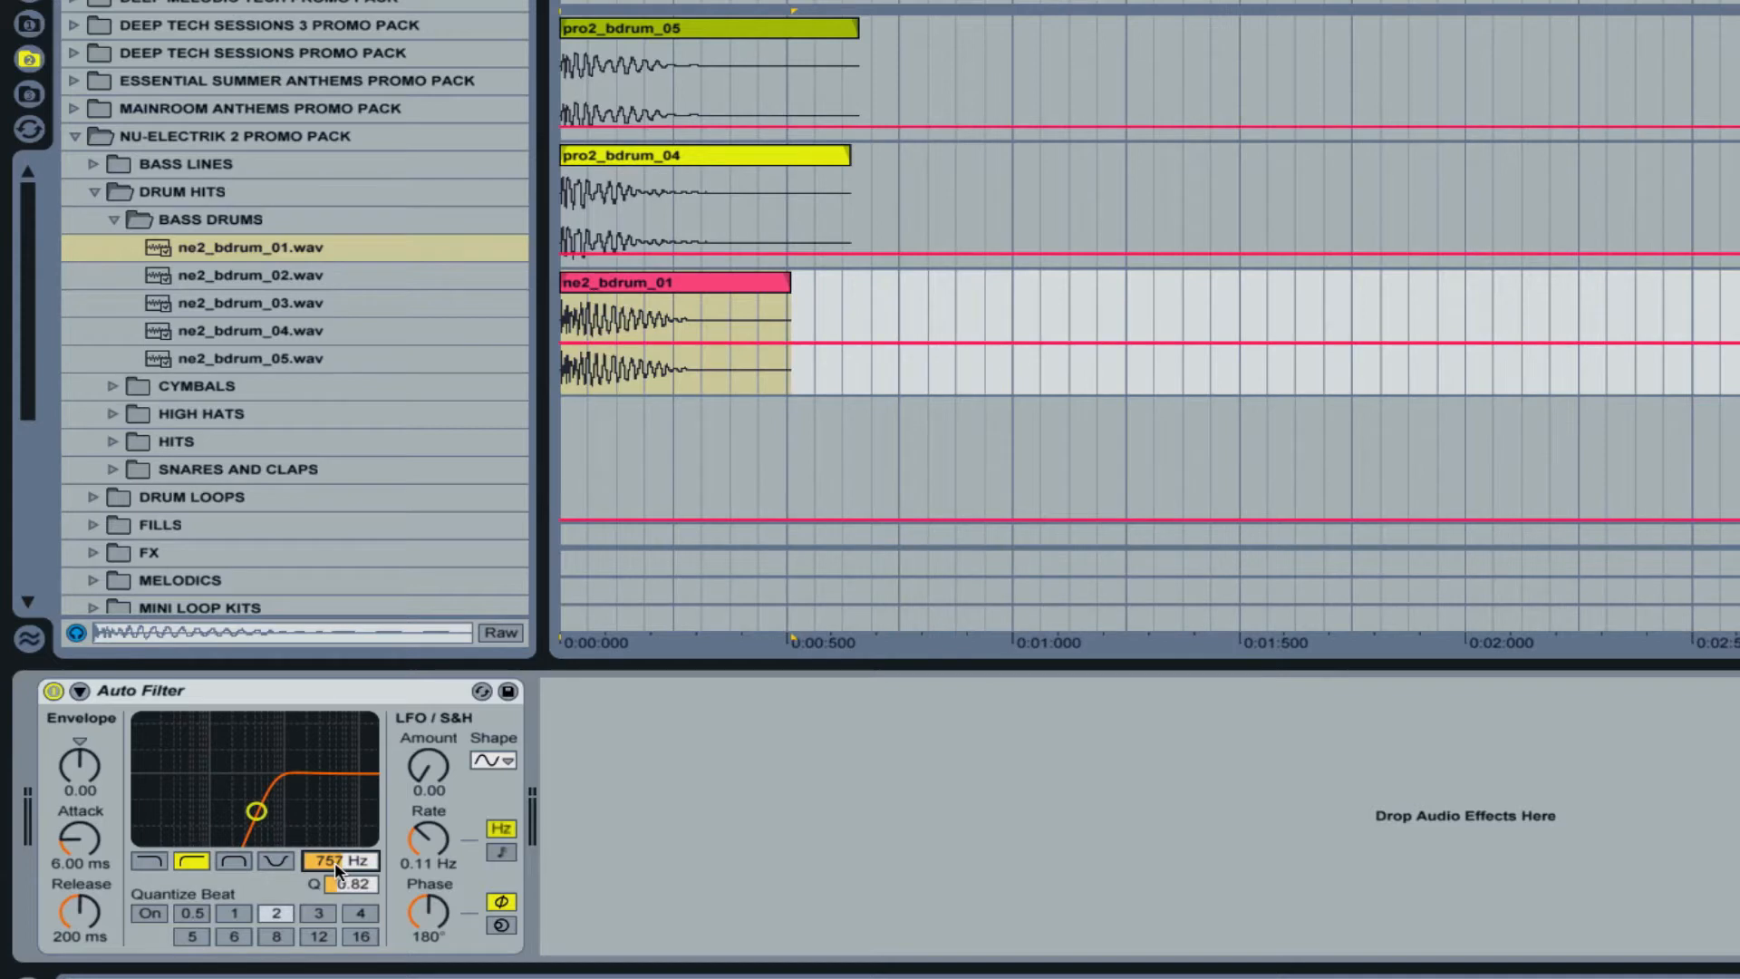
pyautogui.write('500')
pyautogui.press('Return')
pyautogui.moveTo(358, 887); pyautogui.dragTo(358, 861)
pyautogui.click(701, 278)
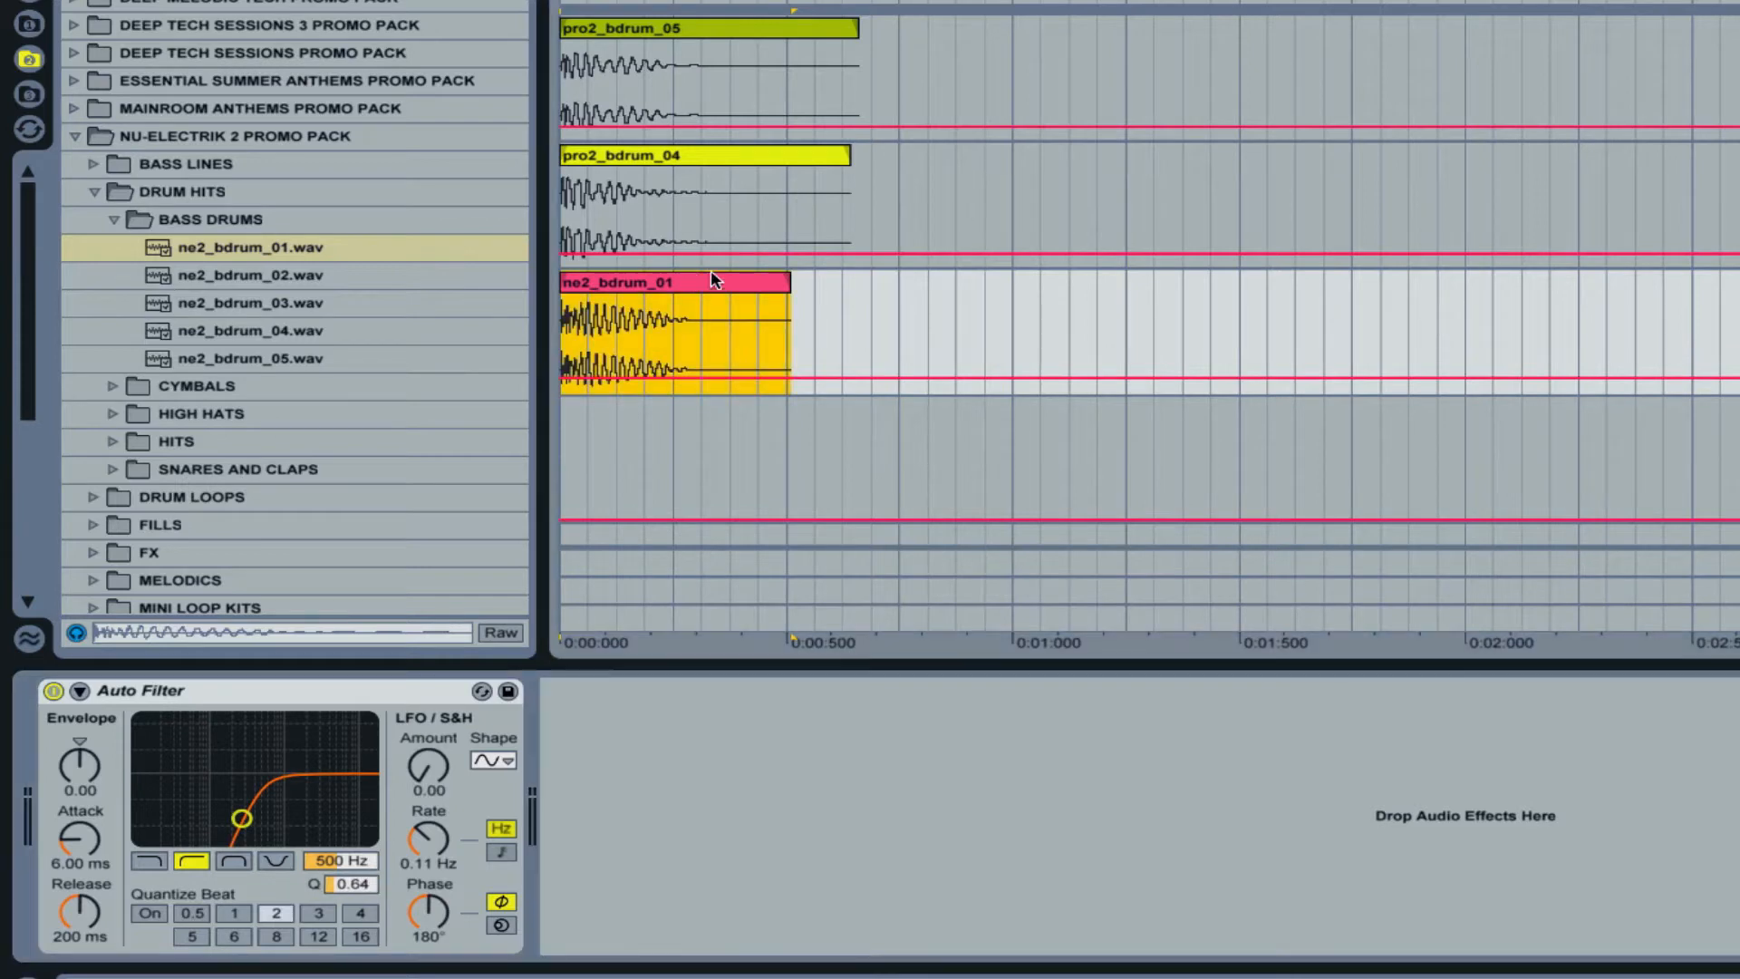
pyautogui.press('space')
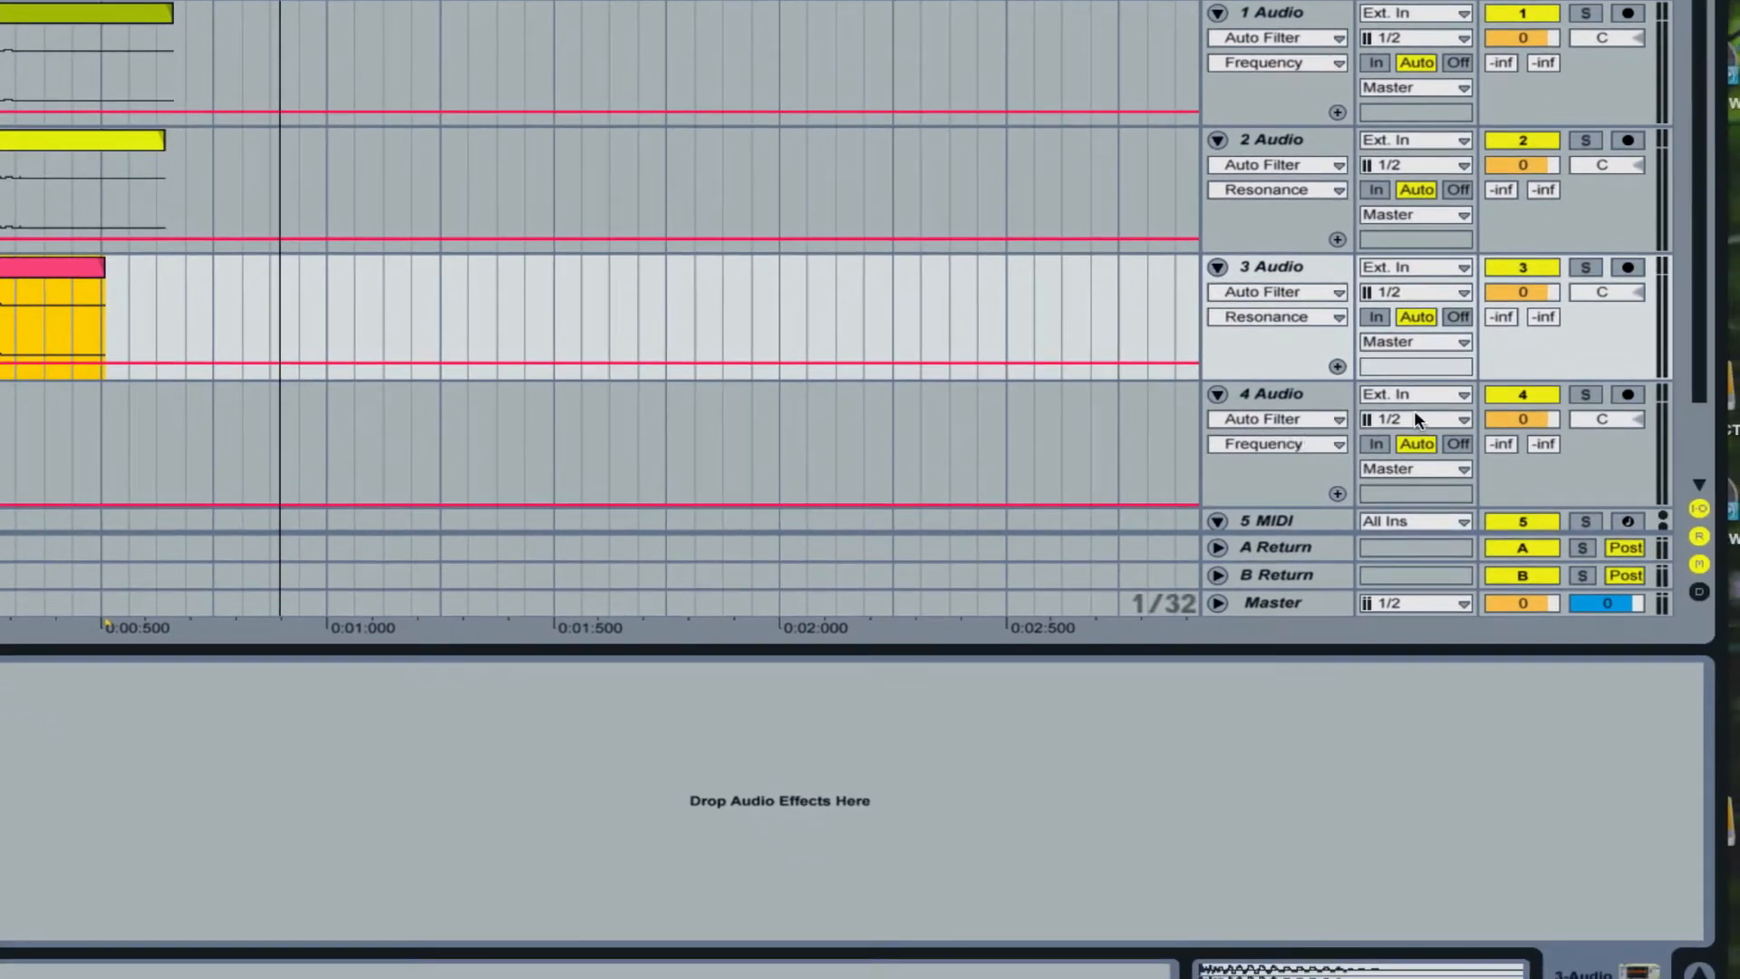
# Set the input of audio track 4 to Resampling and arm the track for recording
pyautogui.click(1386, 393)
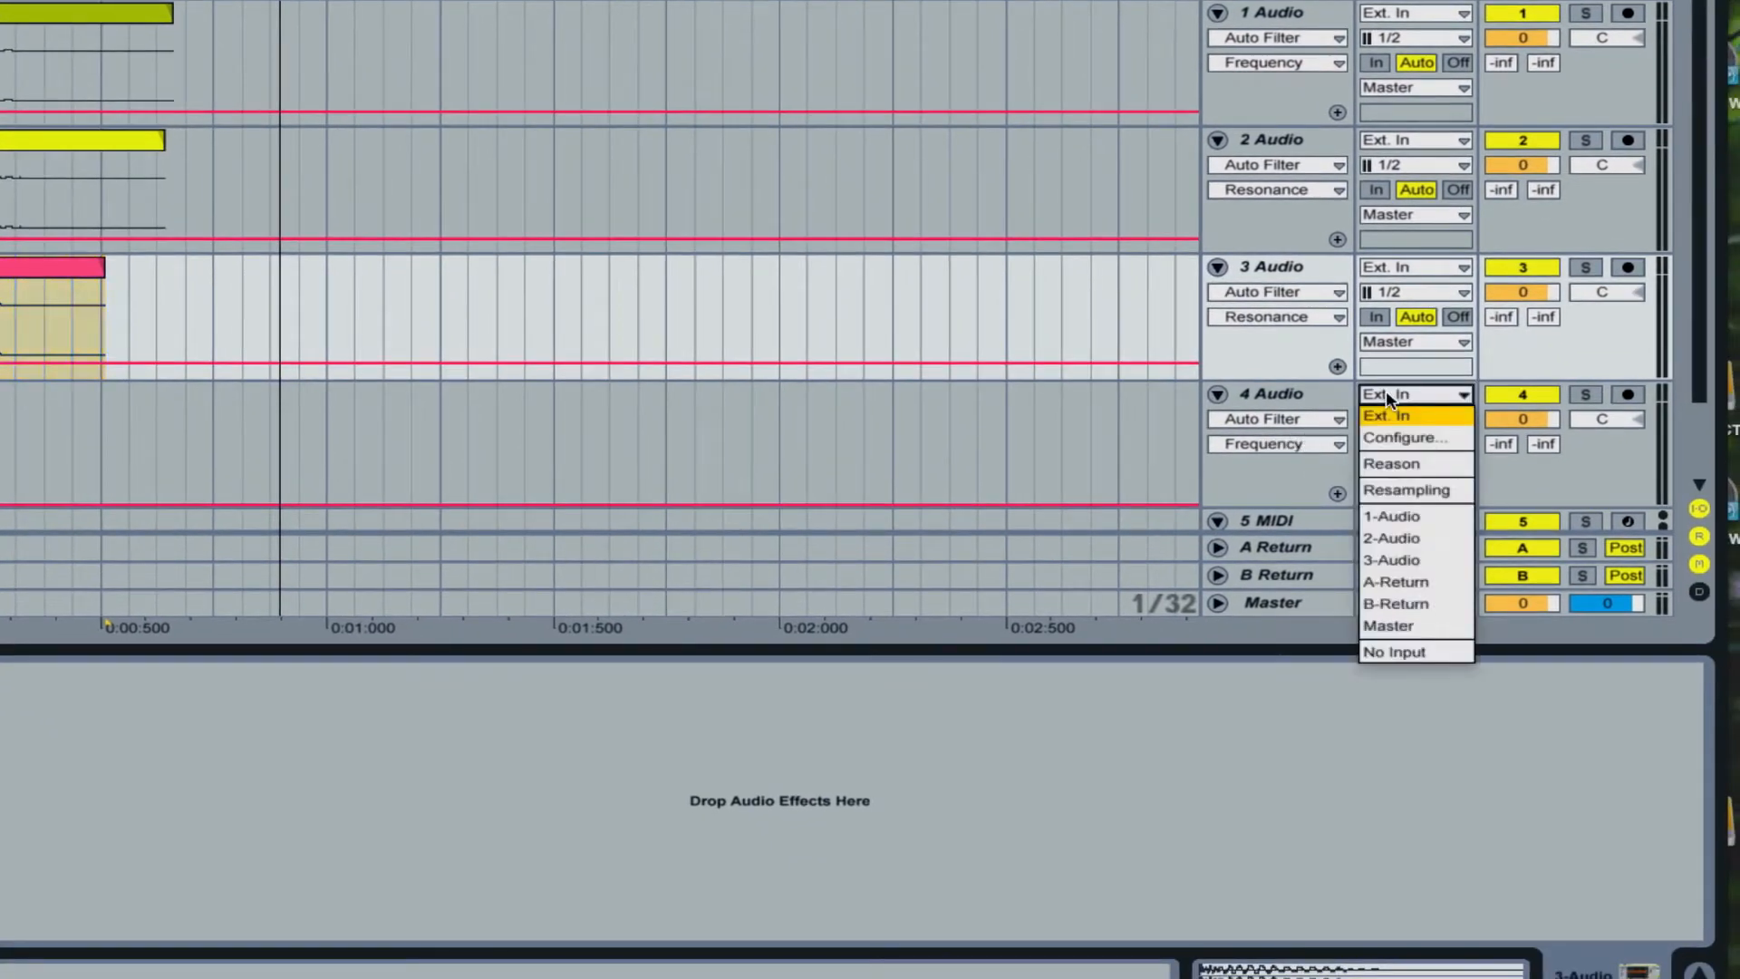
pyautogui.click(1410, 486)
pyautogui.click(1614, 395)
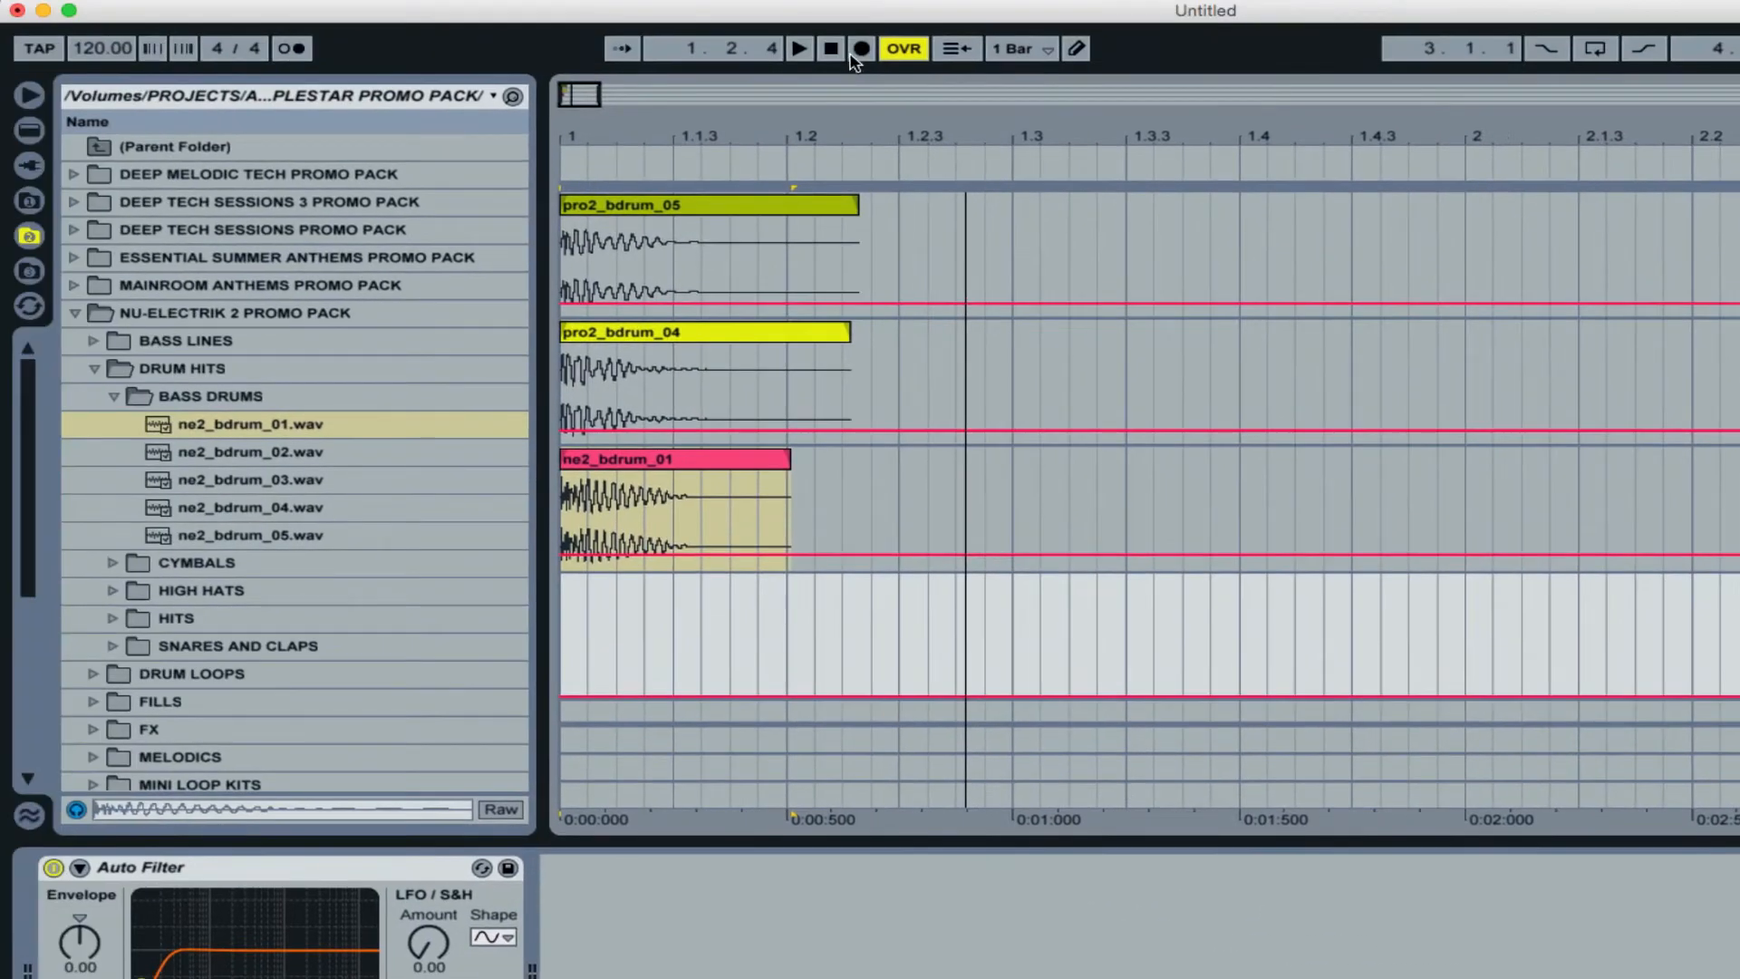
# Record the three layered bass drums onto audio track 4 from the start of the arrangement to about 1.3
pyautogui.click(854, 53)
pyautogui.press('space')
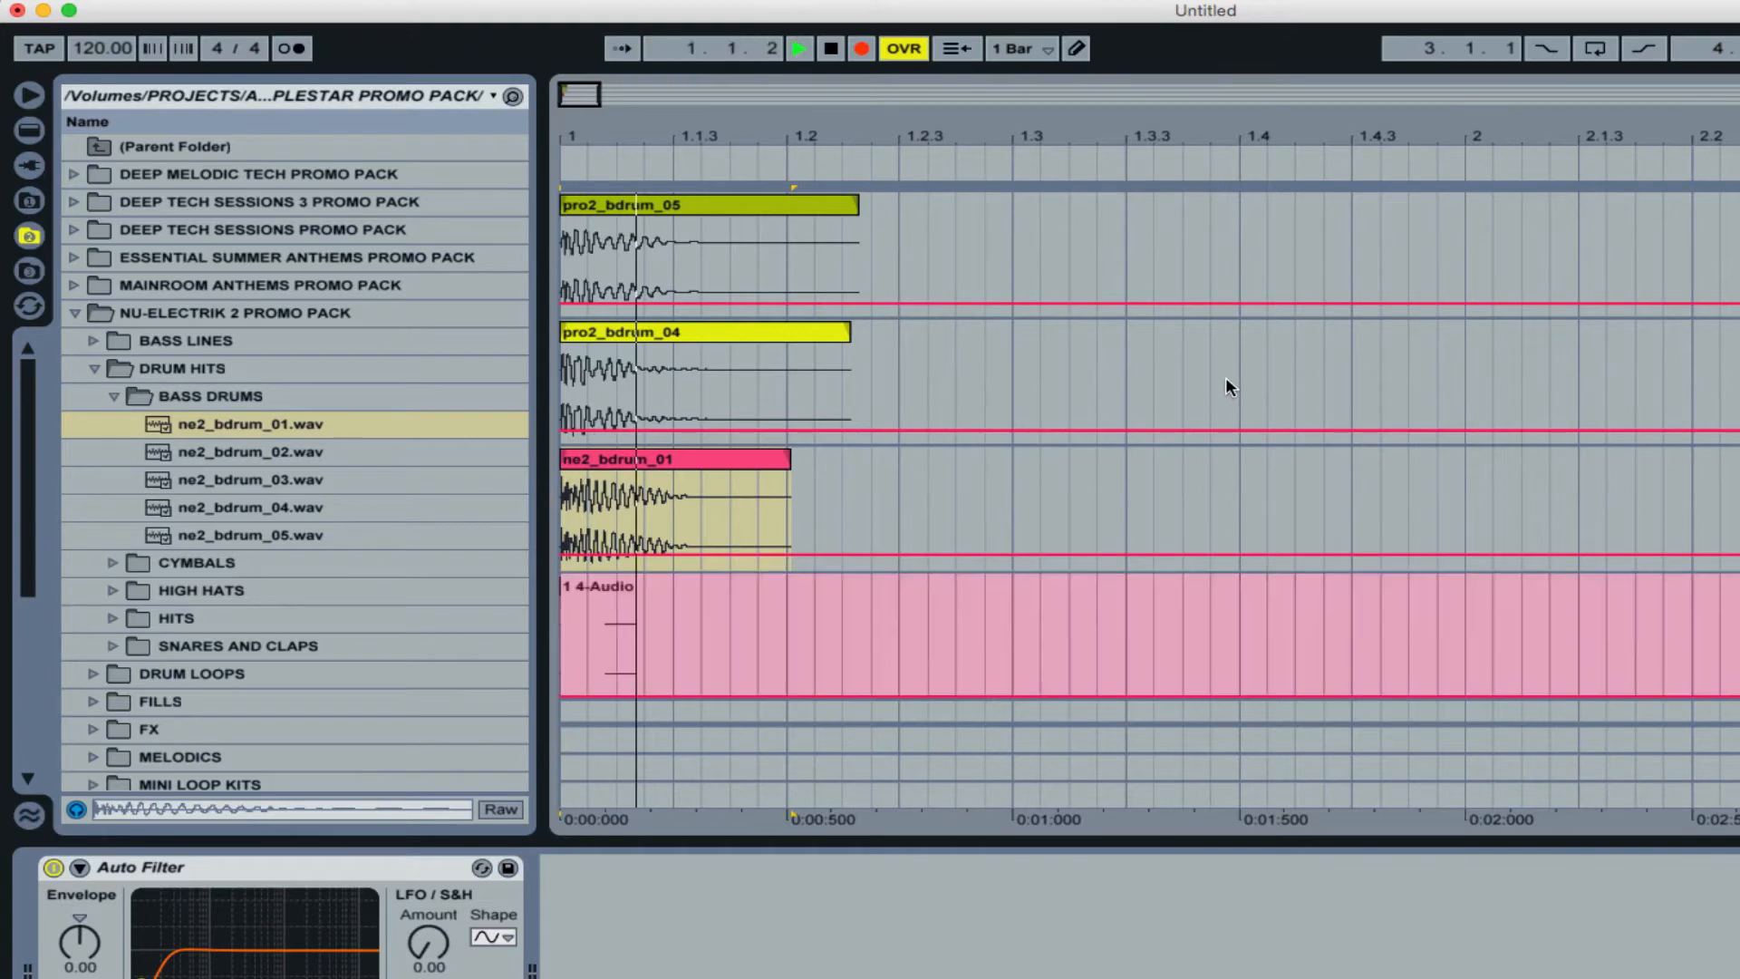
pyautogui.press('space')
# Rename the recorded clip on audio track 4 as Phat Kick
pyautogui.click(639, 578)
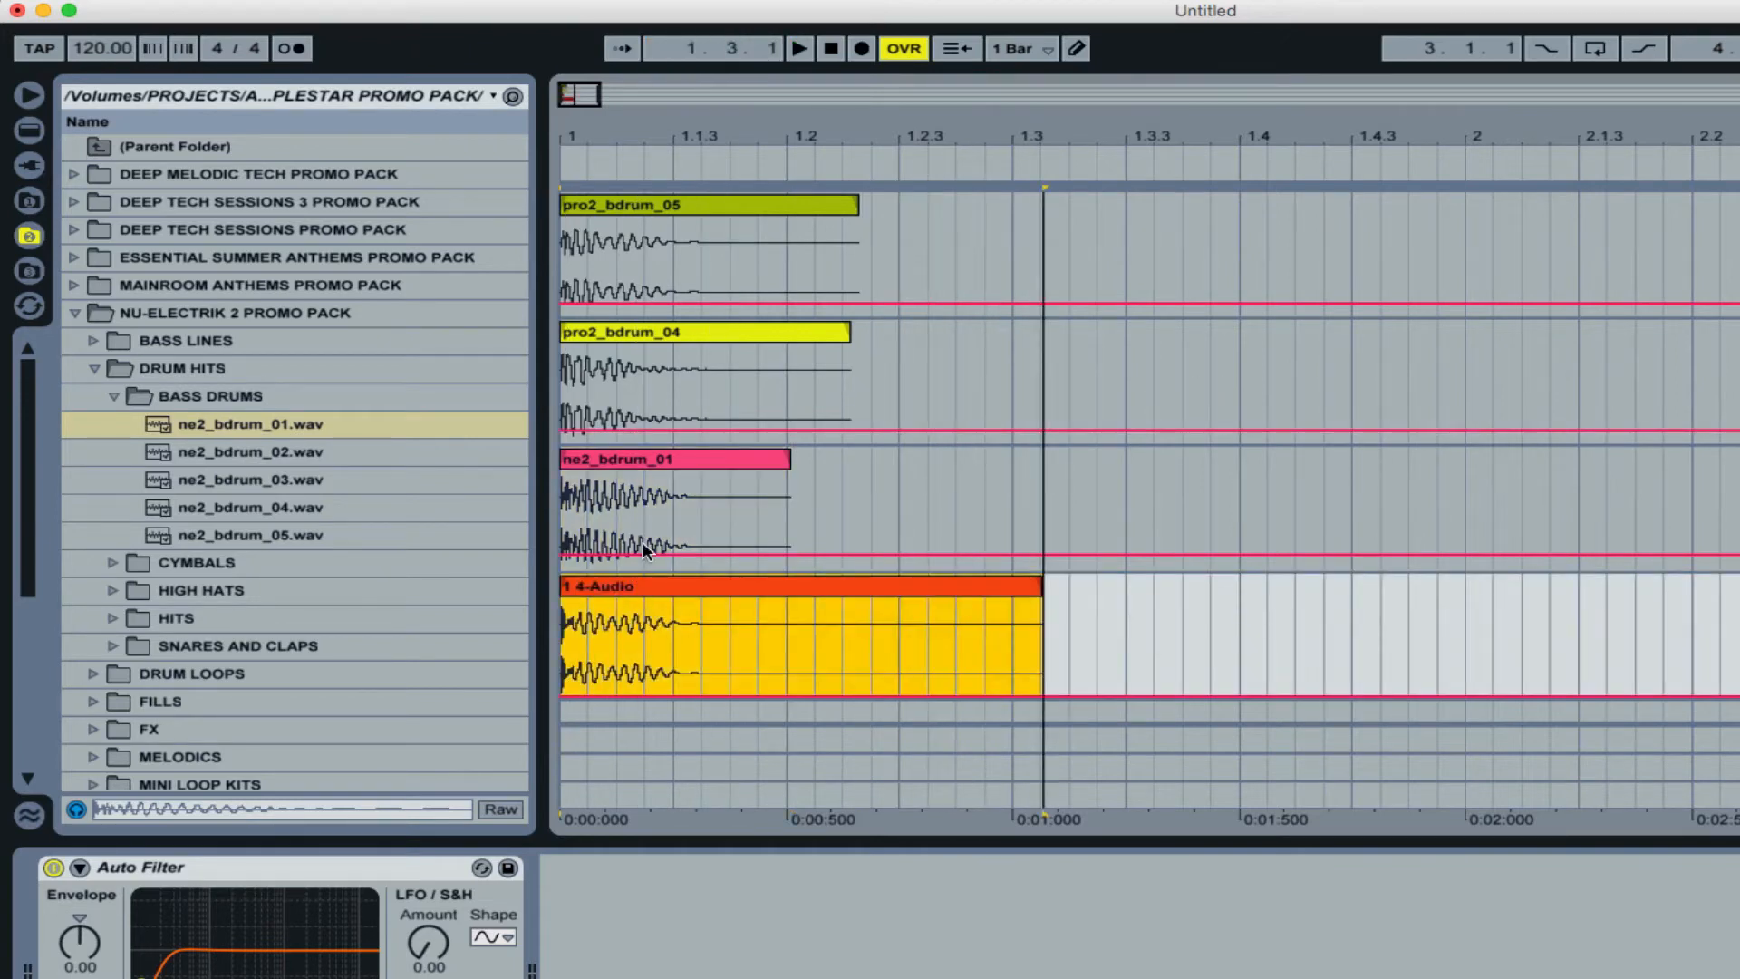
pyautogui.press('super+r')
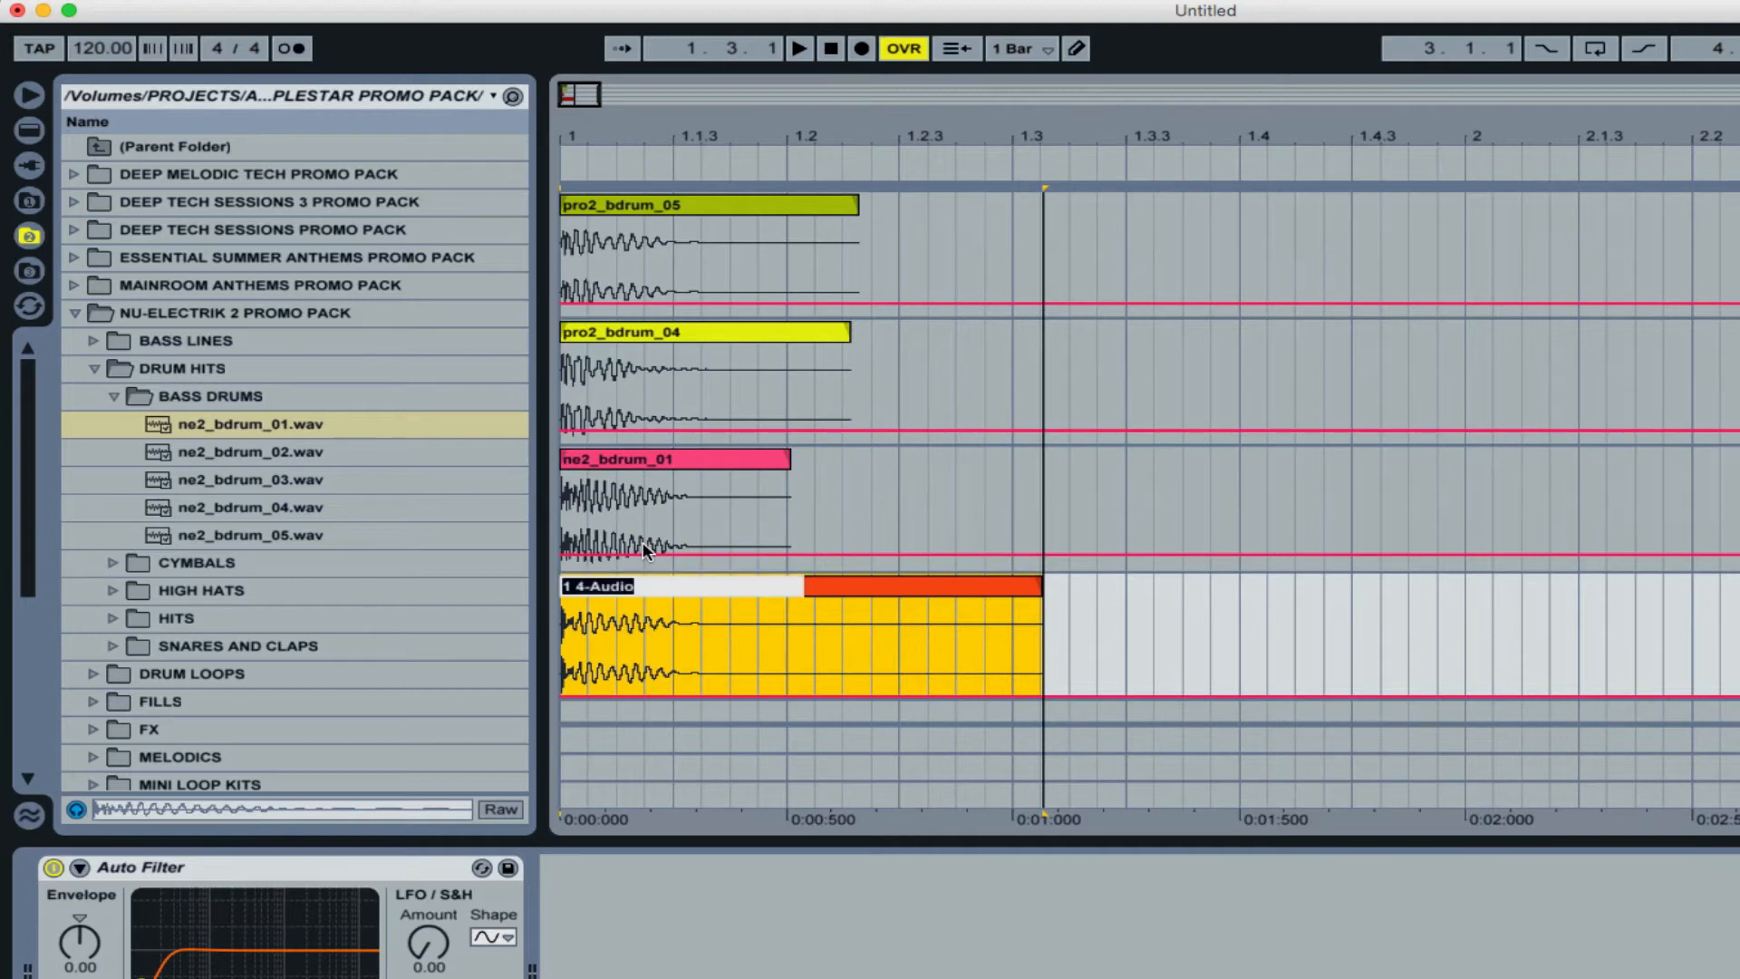
pyautogui.write('Phat Kick')
pyautogui.press('Return')
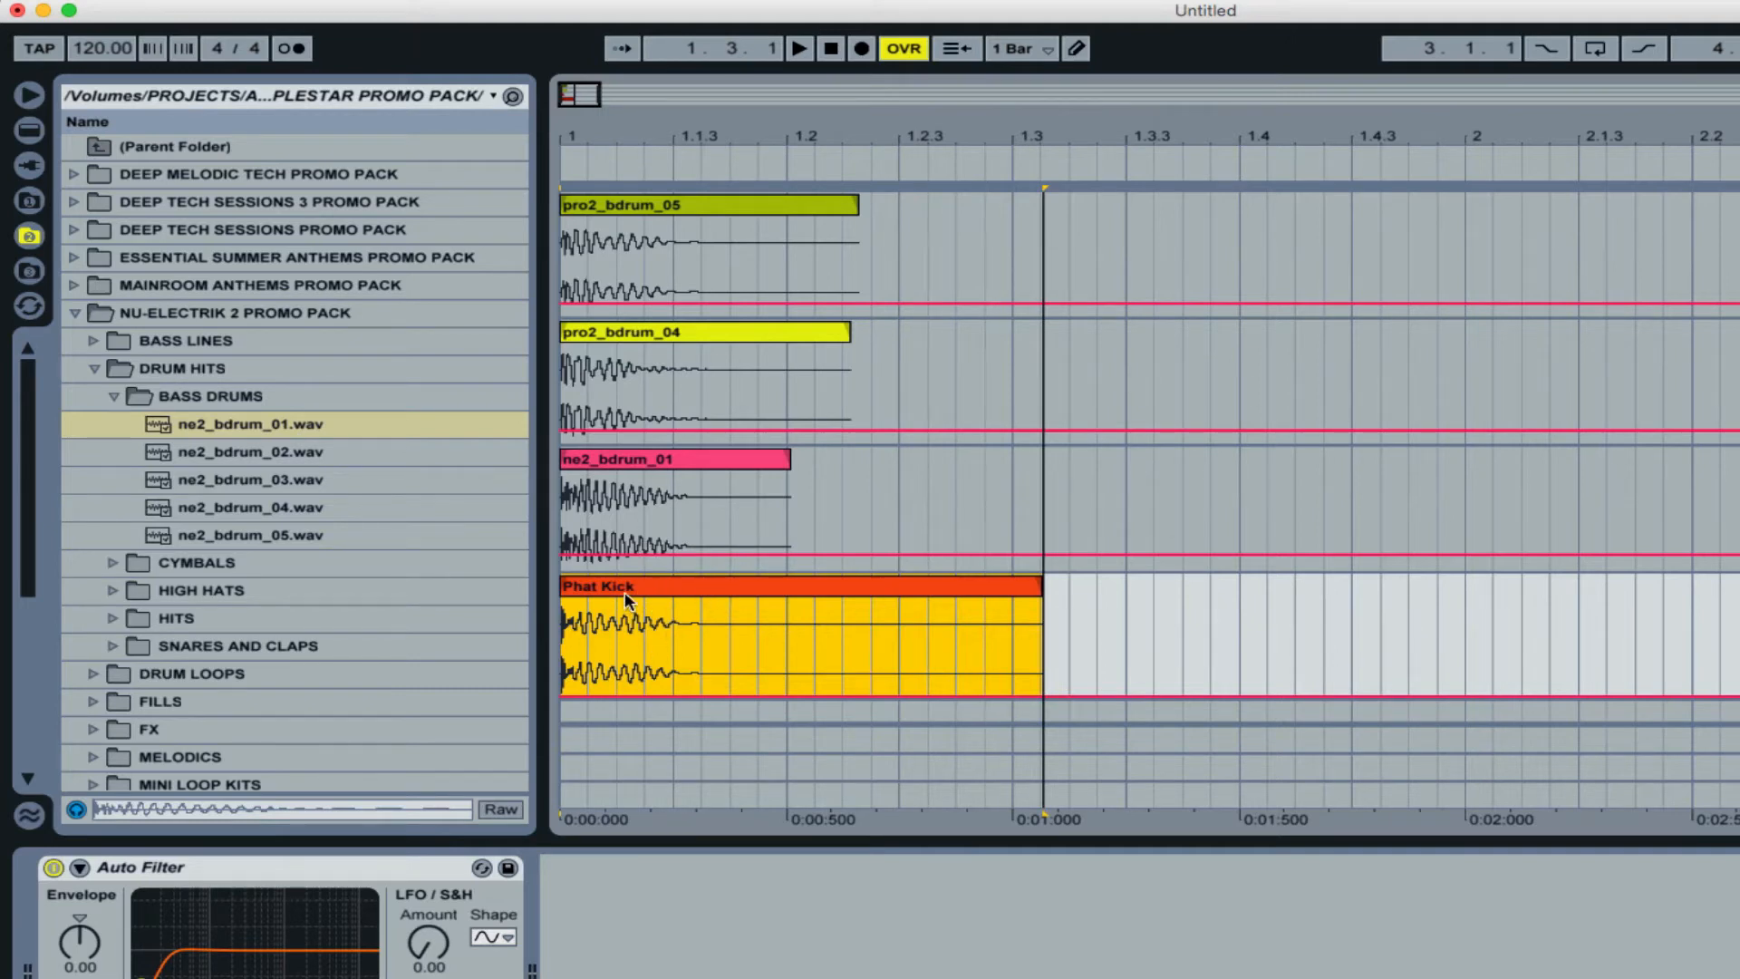
# Load the Phat Kick clip as an instrument sample on the MIDI track below audio track 4
pyautogui.moveTo(624, 591); pyautogui.dragTo(1535, 627)
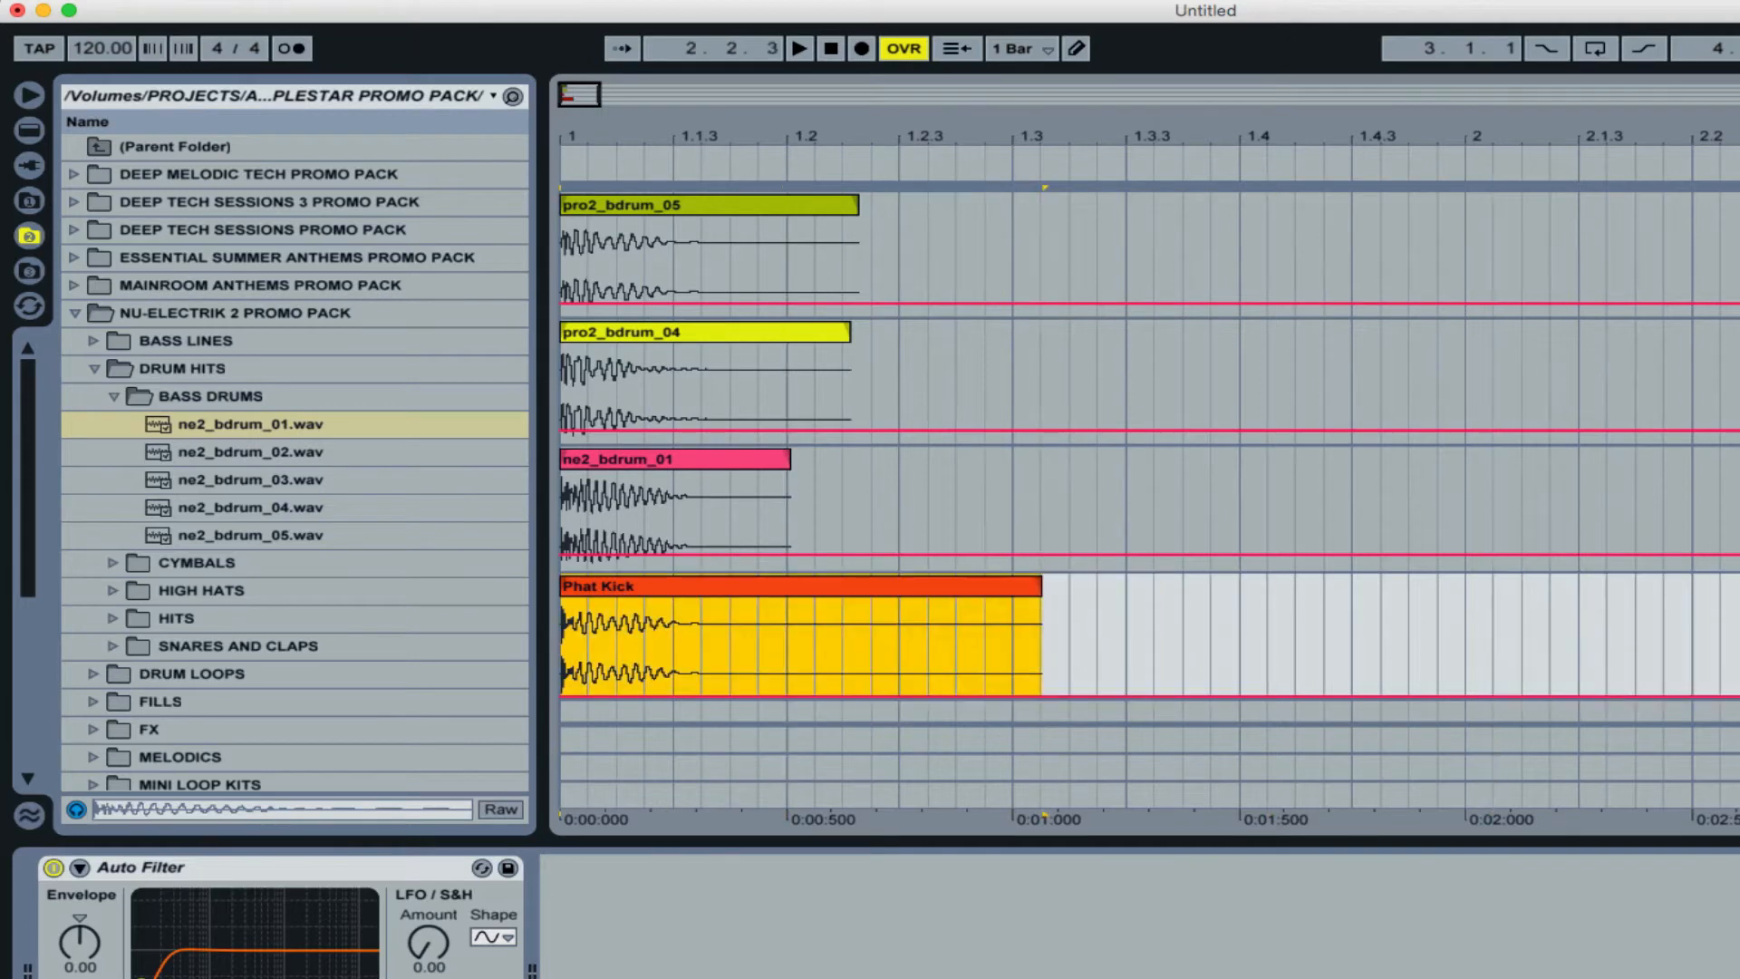
pyautogui.click(1727, 711)
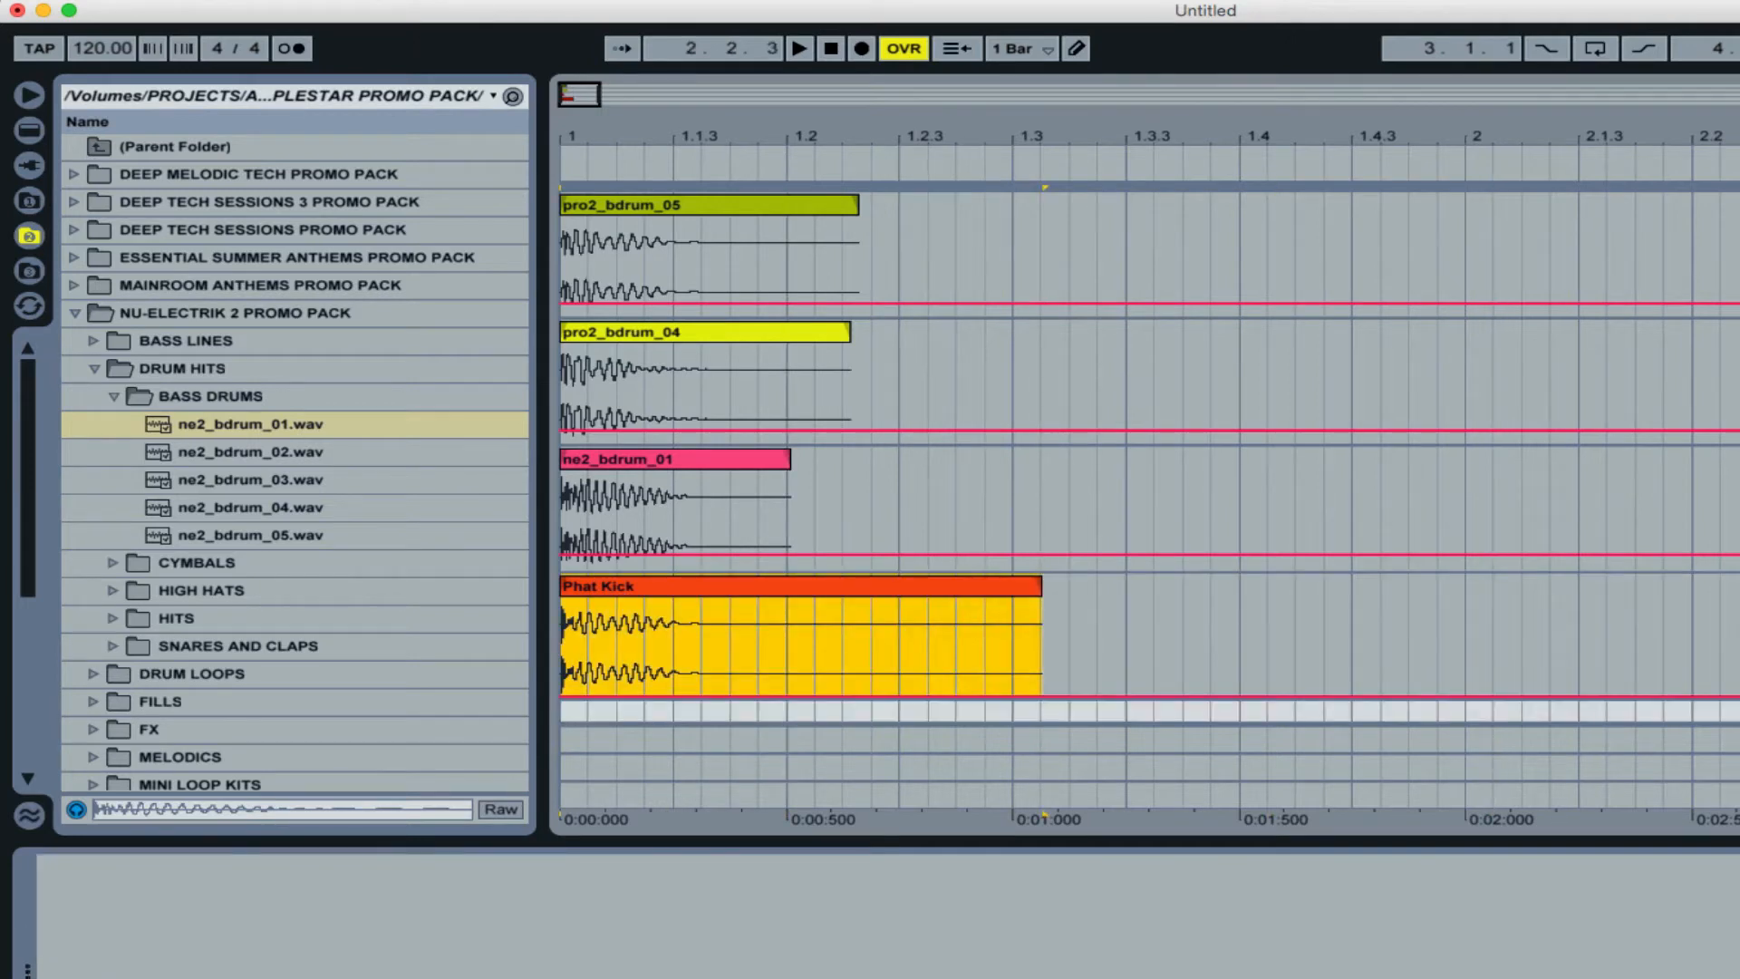
pyautogui.click(1151, 898)
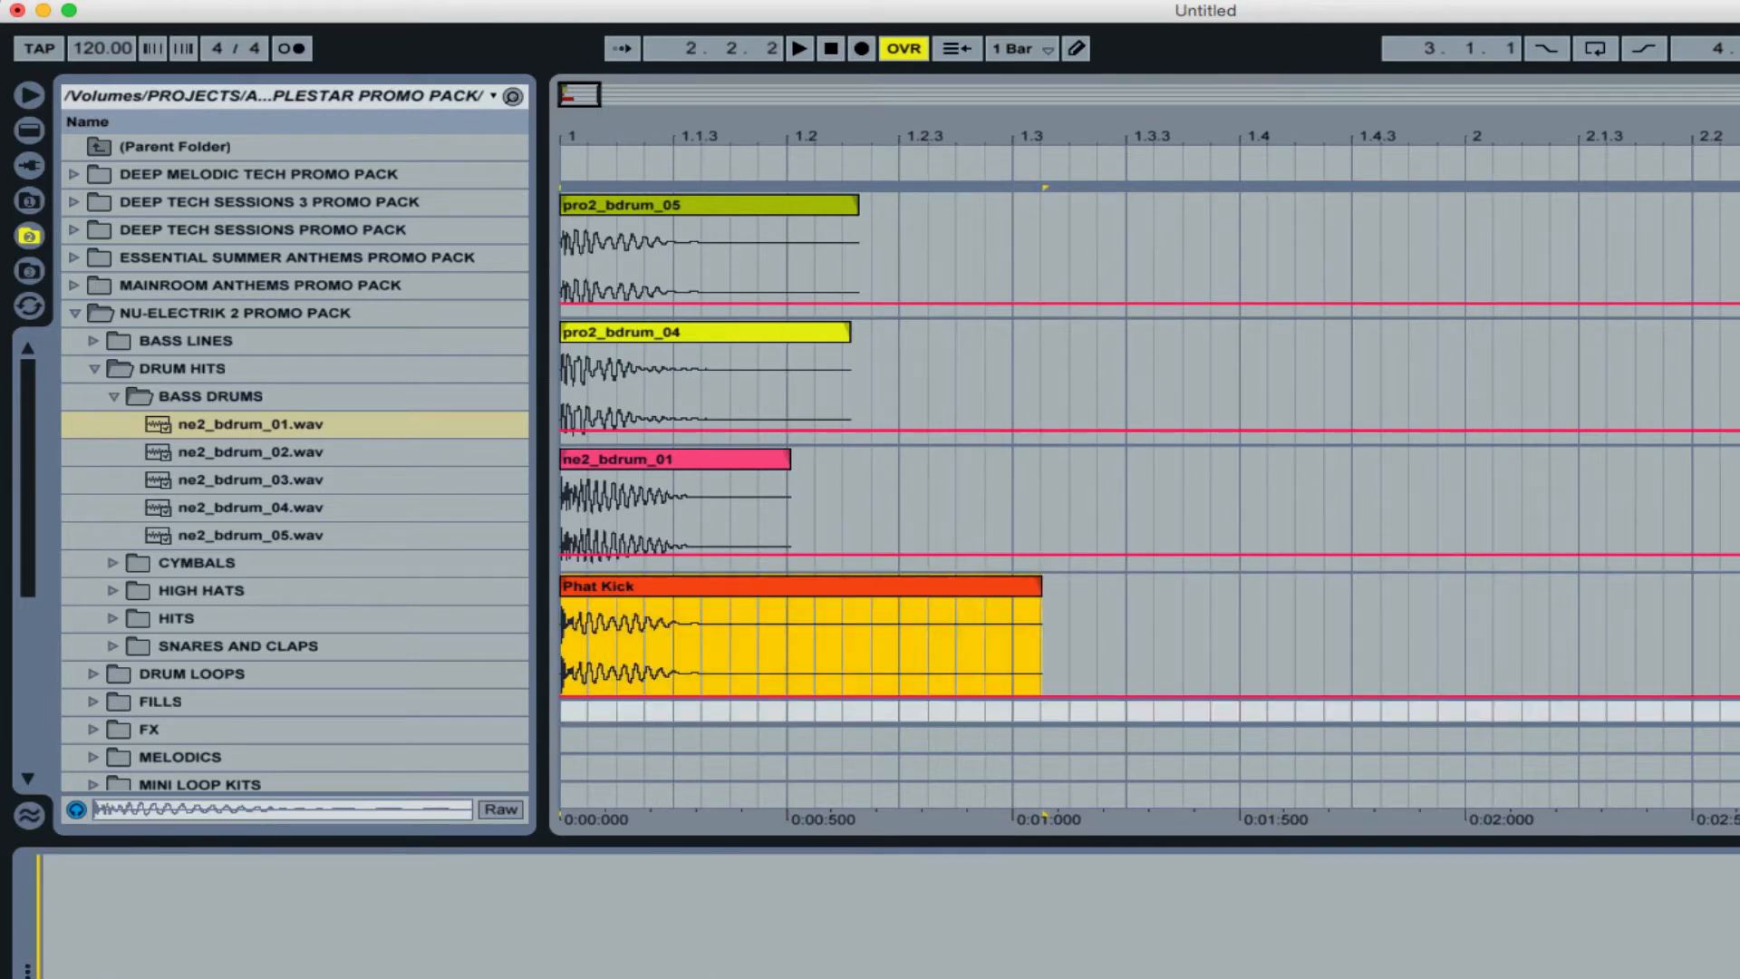
pyautogui.moveTo(623, 587); pyautogui.dragTo(354, 870)
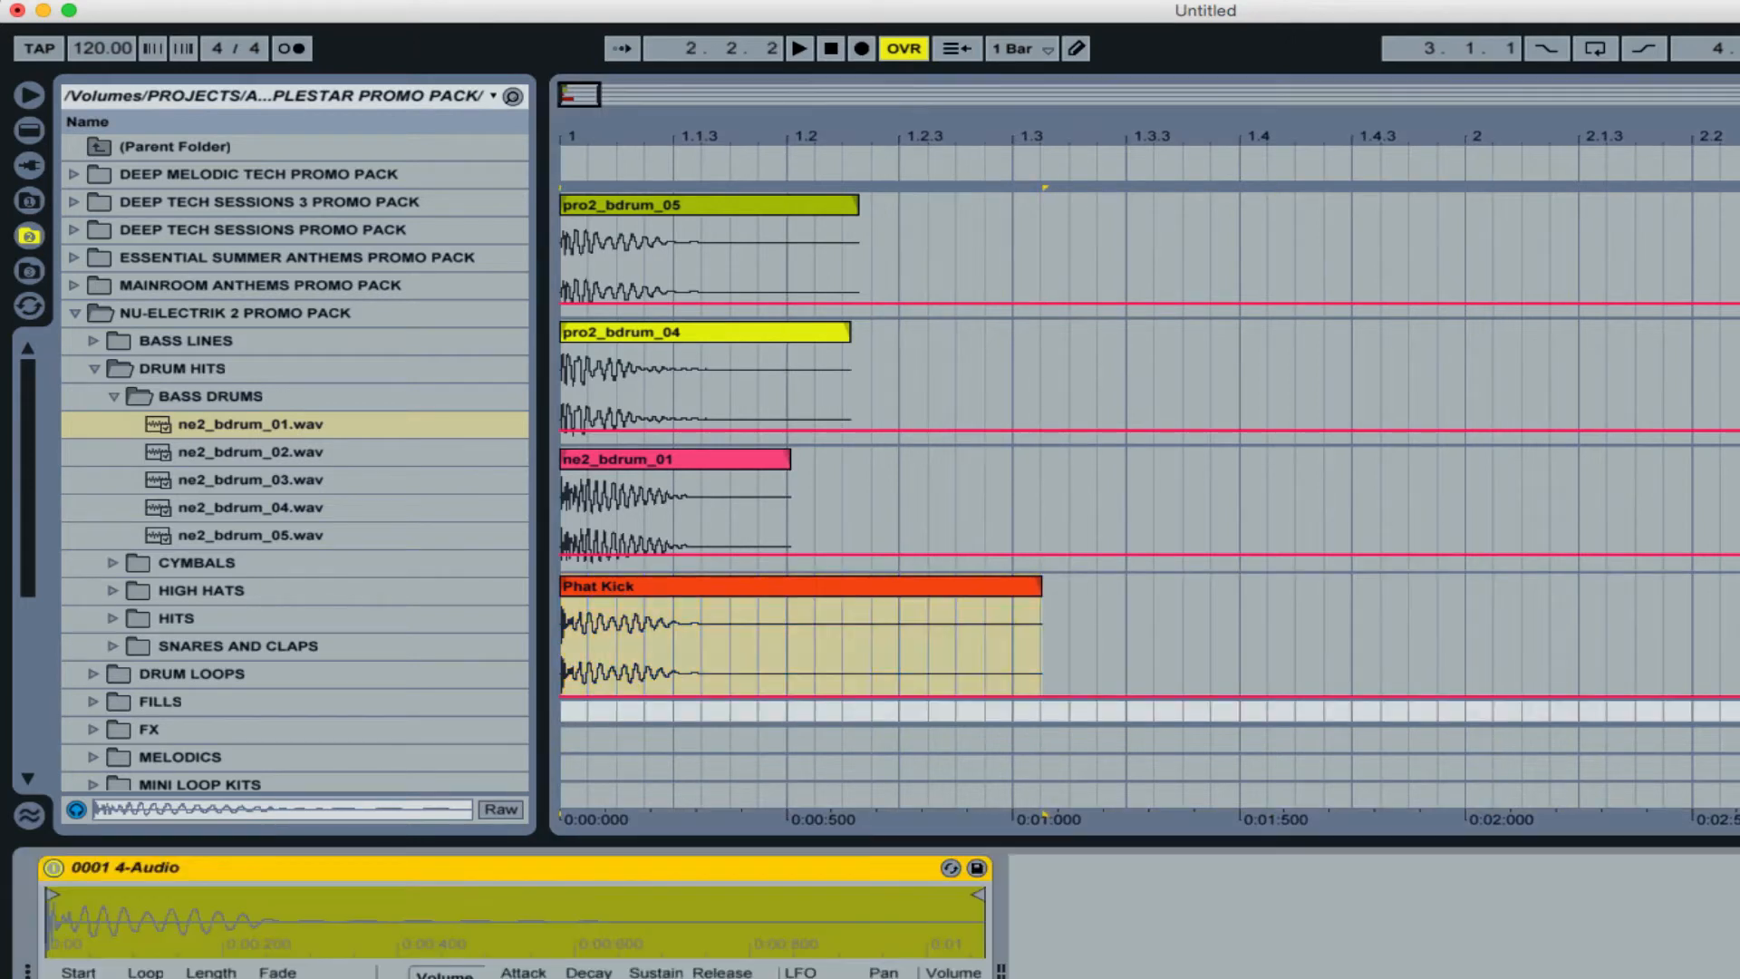
# Load a Drum Rack on the MIDI track and place the Phat Kick clip on its C1 pad
pyautogui.click(29, 130)
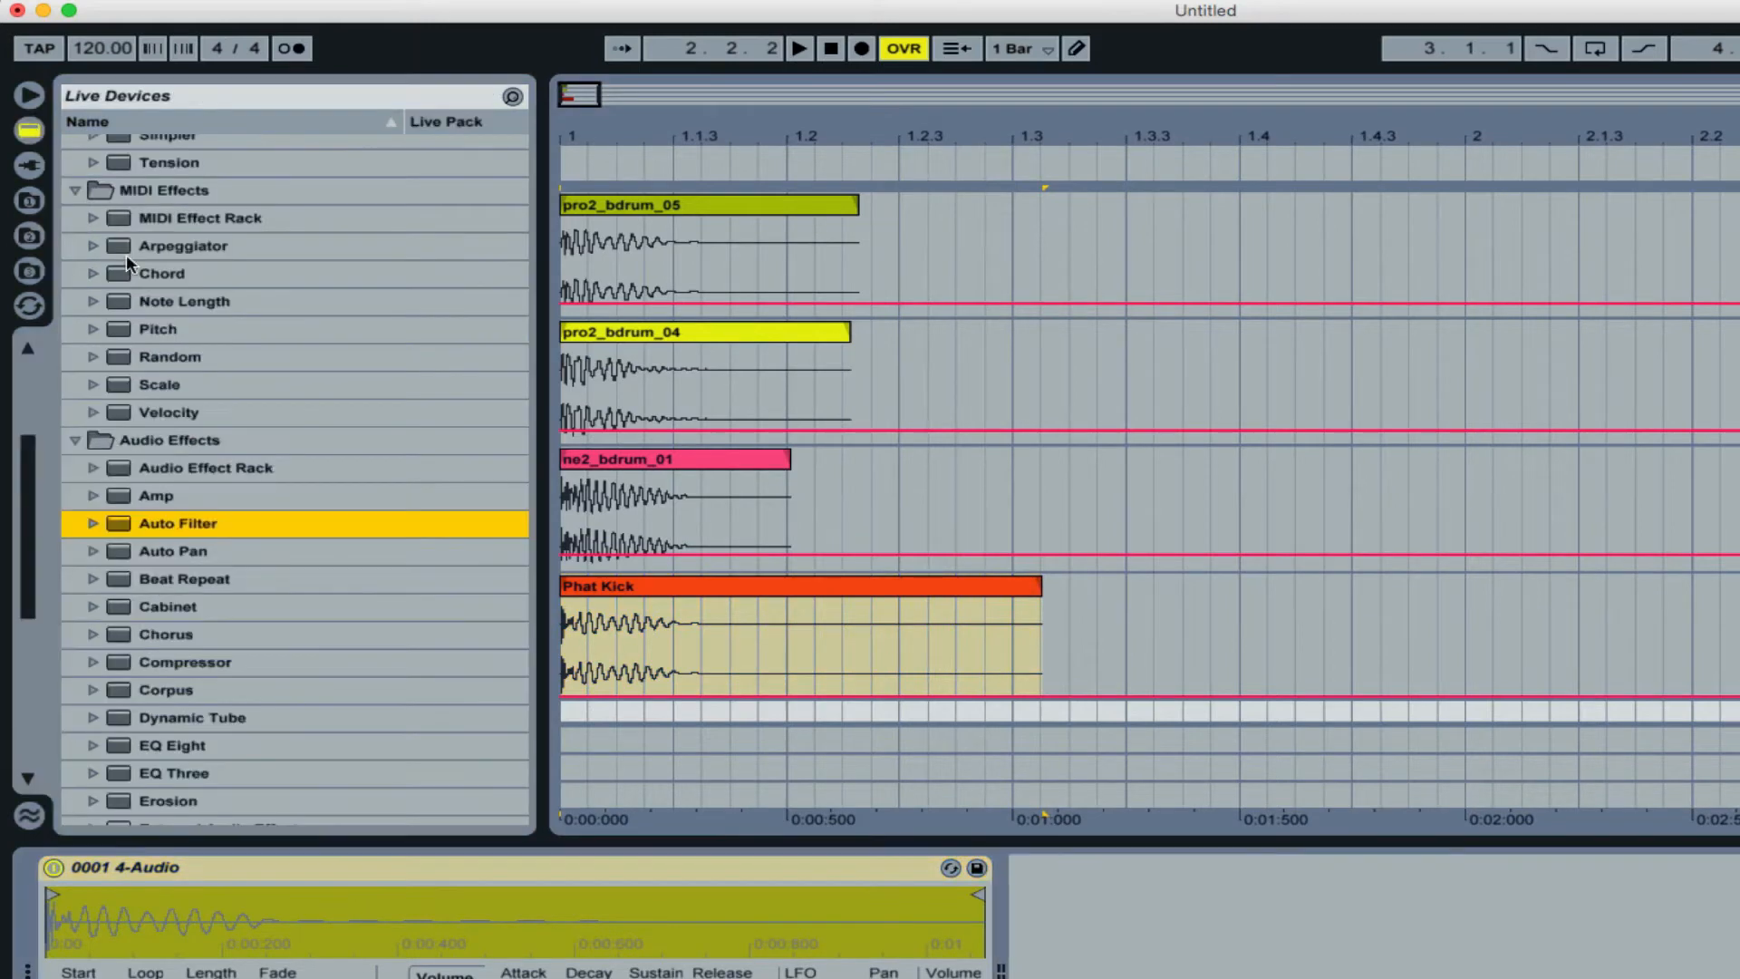
pyautogui.scroll(4, 127, 260)
pyautogui.moveTo(162, 172); pyautogui.dragTo(1013, 885)
pyautogui.moveTo(663, 586); pyautogui.dragTo(847, 644)
pyautogui.moveTo(1341, 175); pyautogui.dragTo(174, 895)
# Rename the Drum Rack's C1 pad as Phat Kick
pyautogui.click(174, 872)
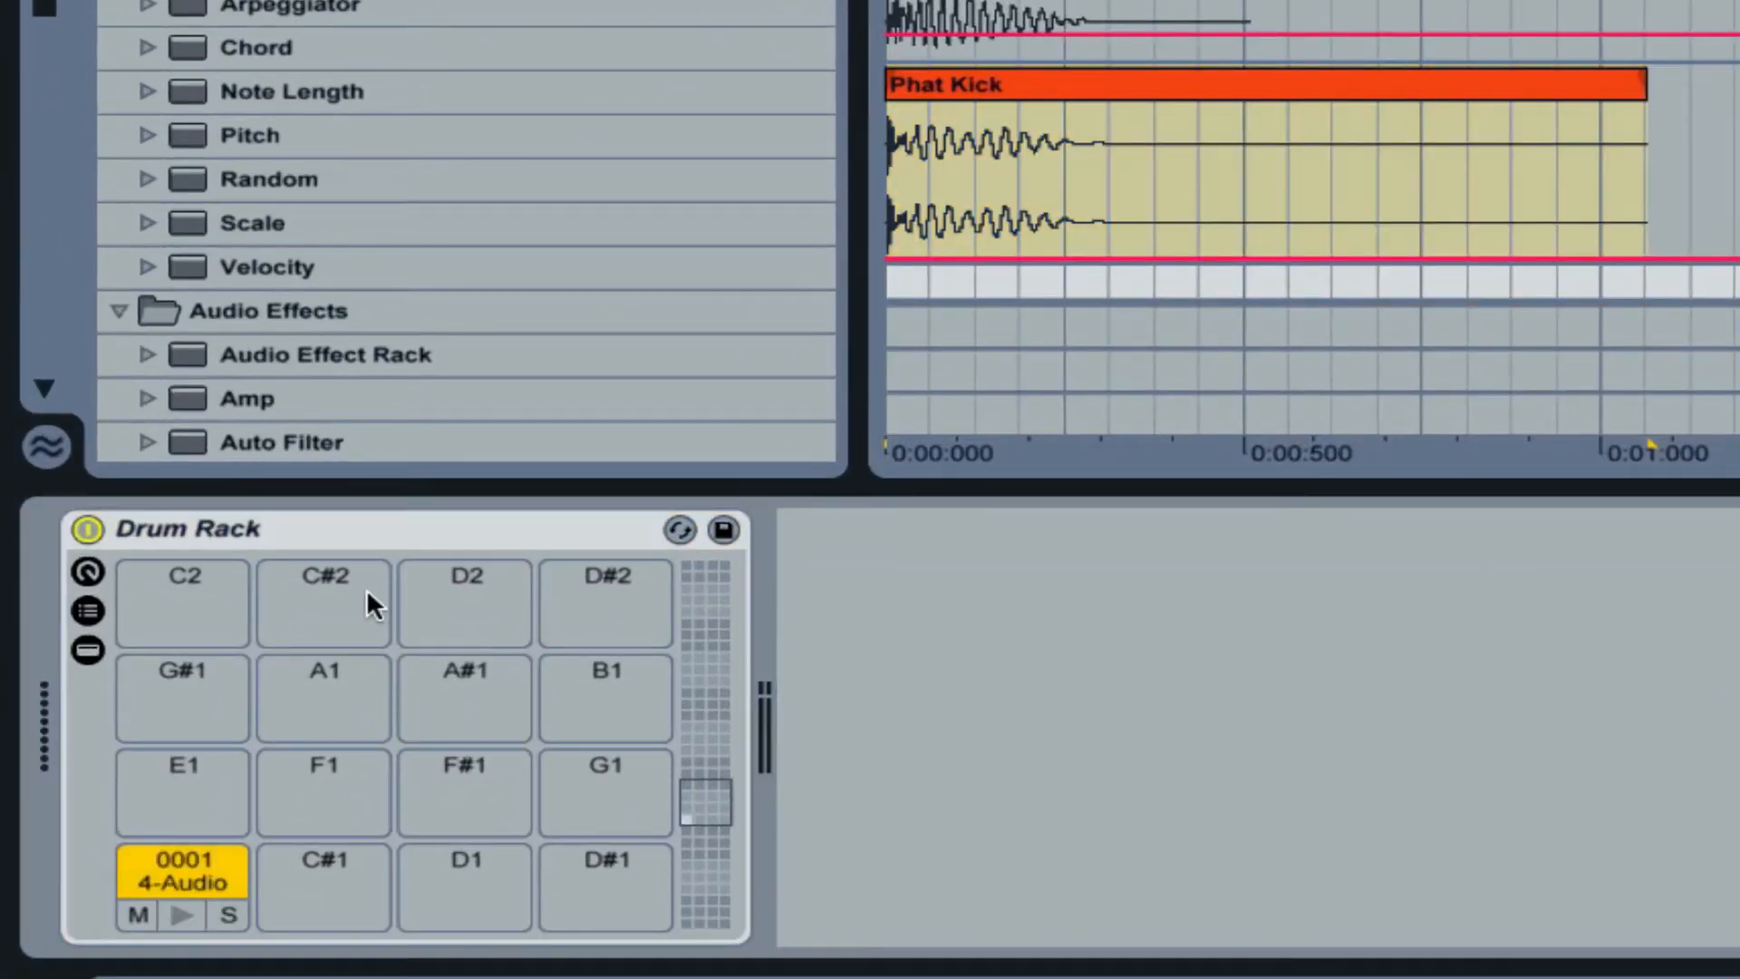
pyautogui.hotkey('ctrl', 'r')
pyautogui.write('Phat Kick')
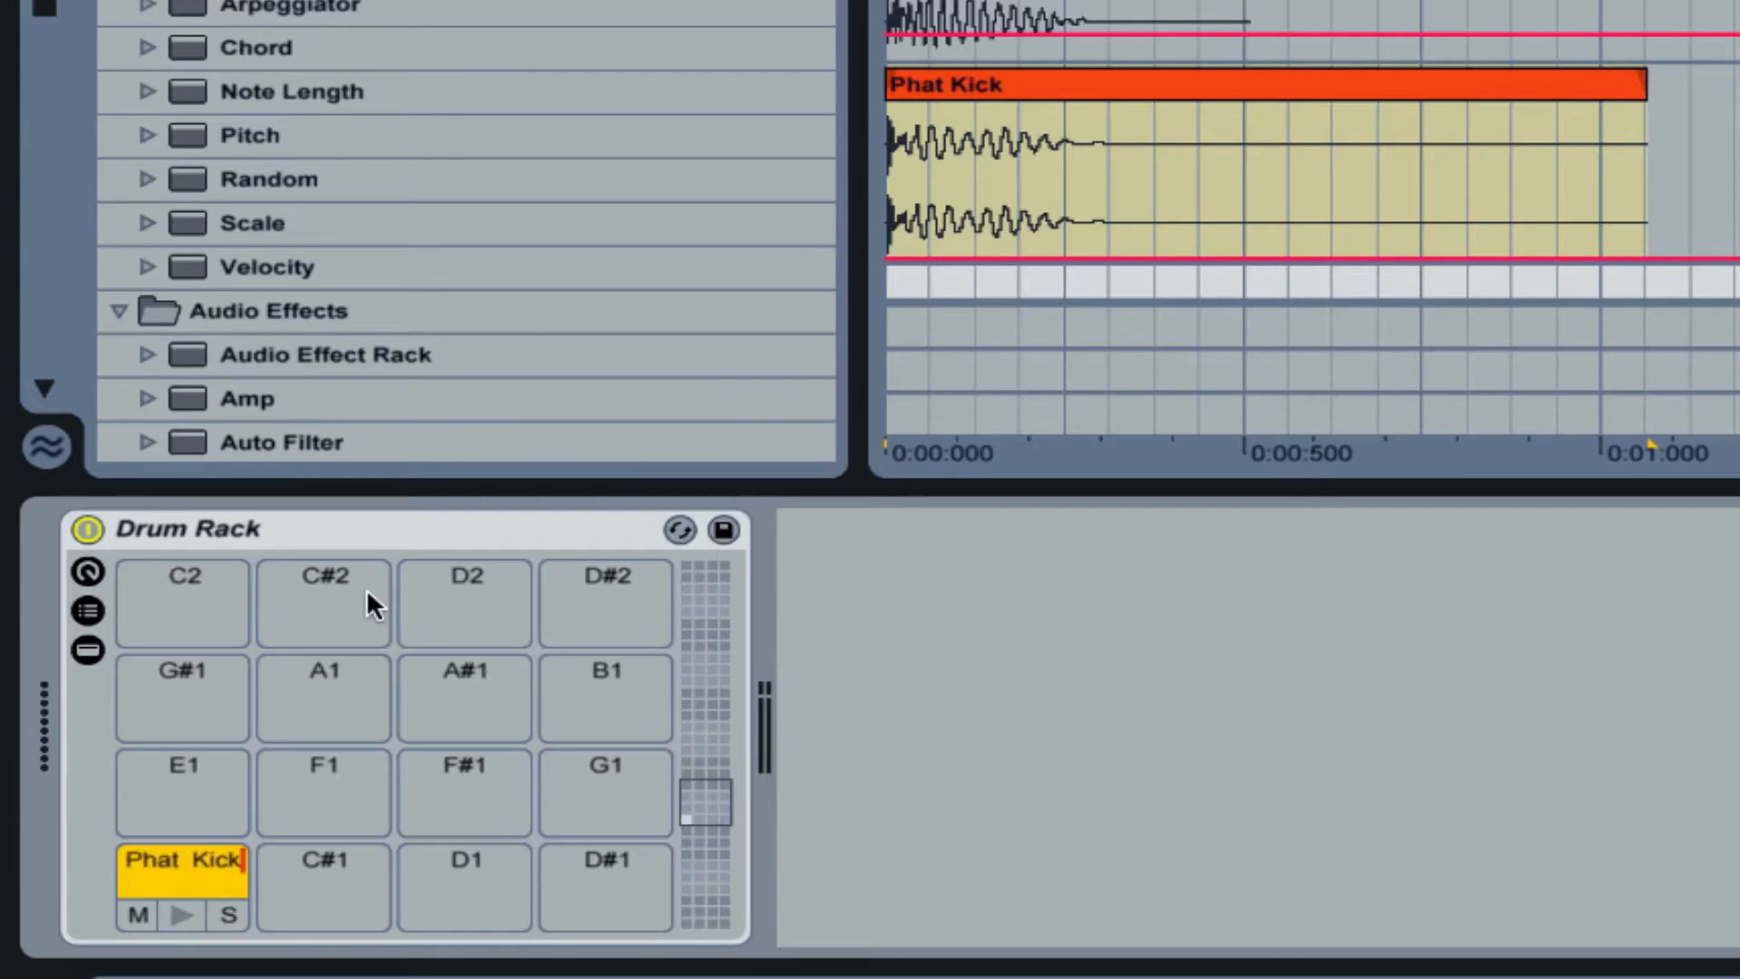
pyautogui.press('Return')
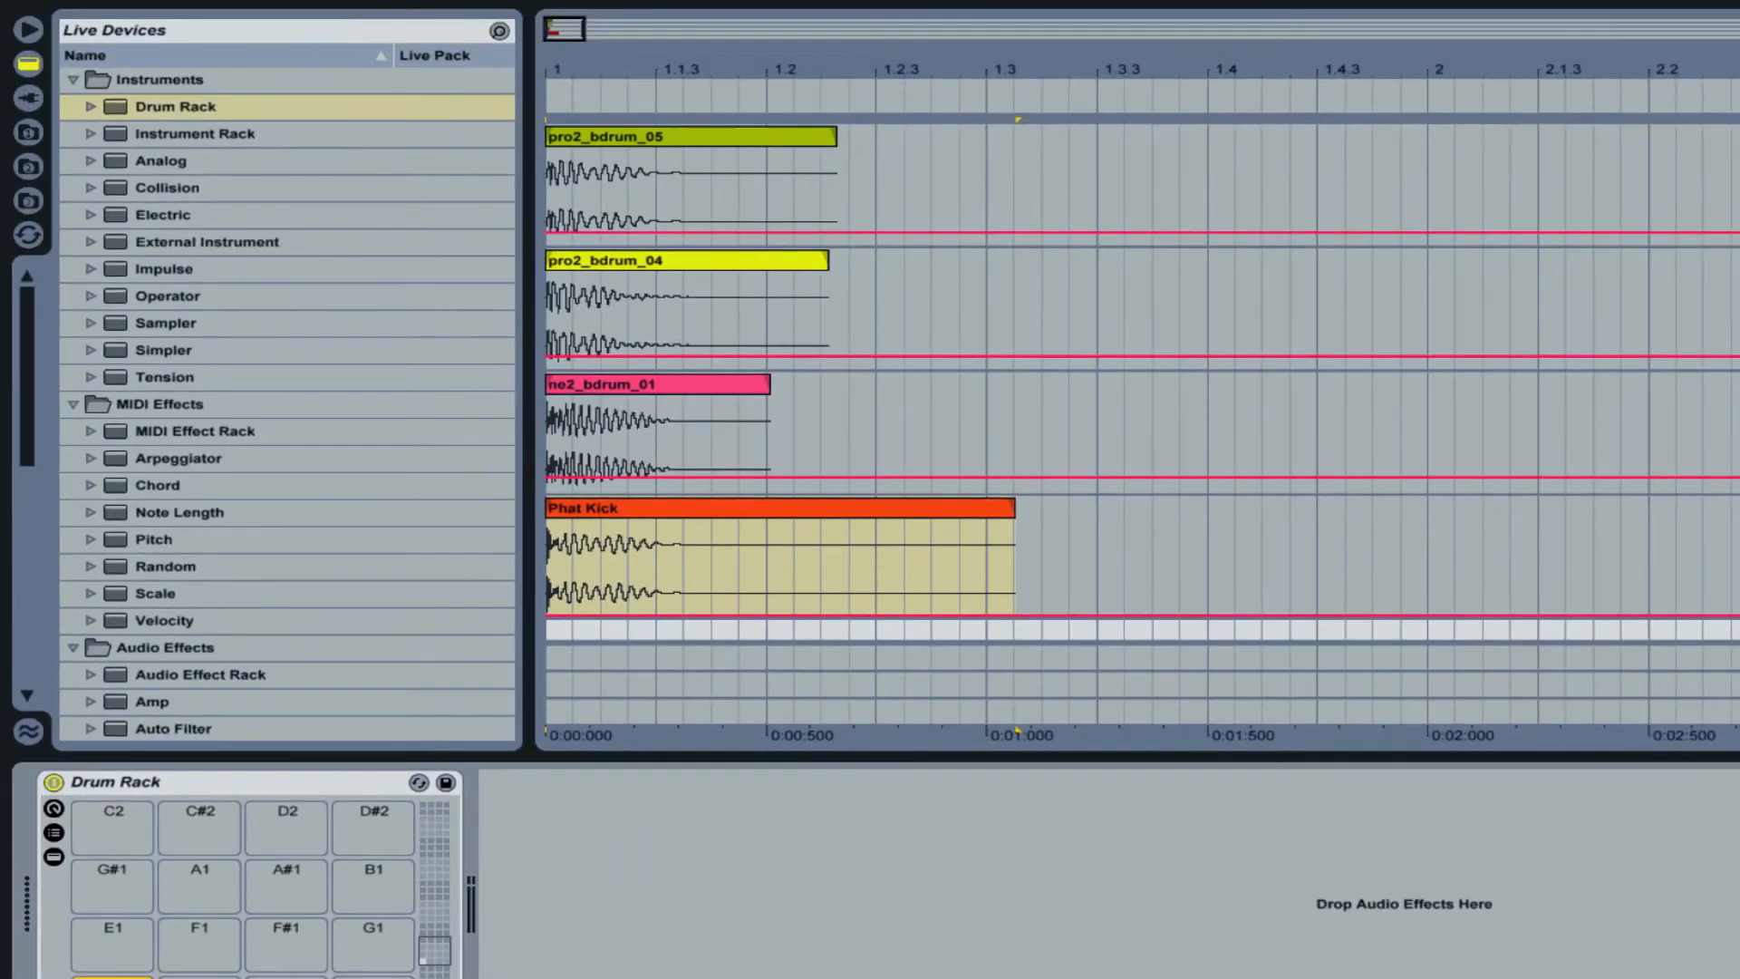
# Delete the three bass drum clips and the Phat Kick clip from the four audio tracks
pyautogui.click(1731, 261)
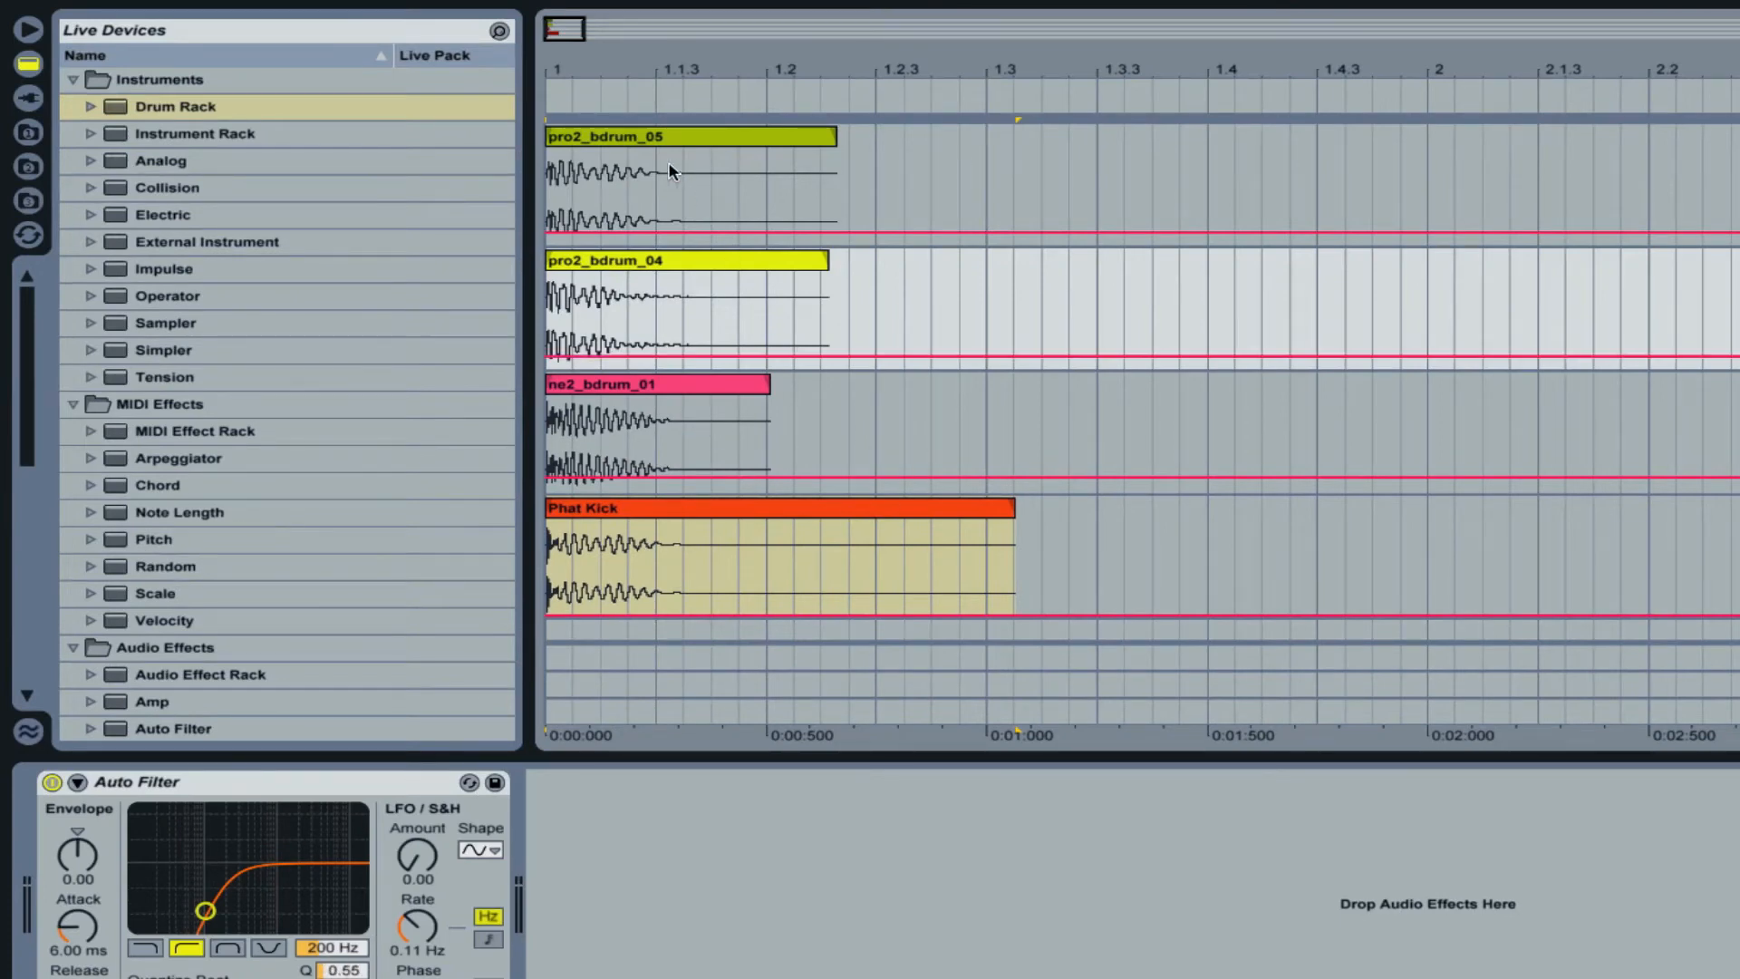
pyautogui.click(648, 138)
pyautogui.keyDown('shift'); pyautogui.click(605, 508); pyautogui.keyUp('shift')
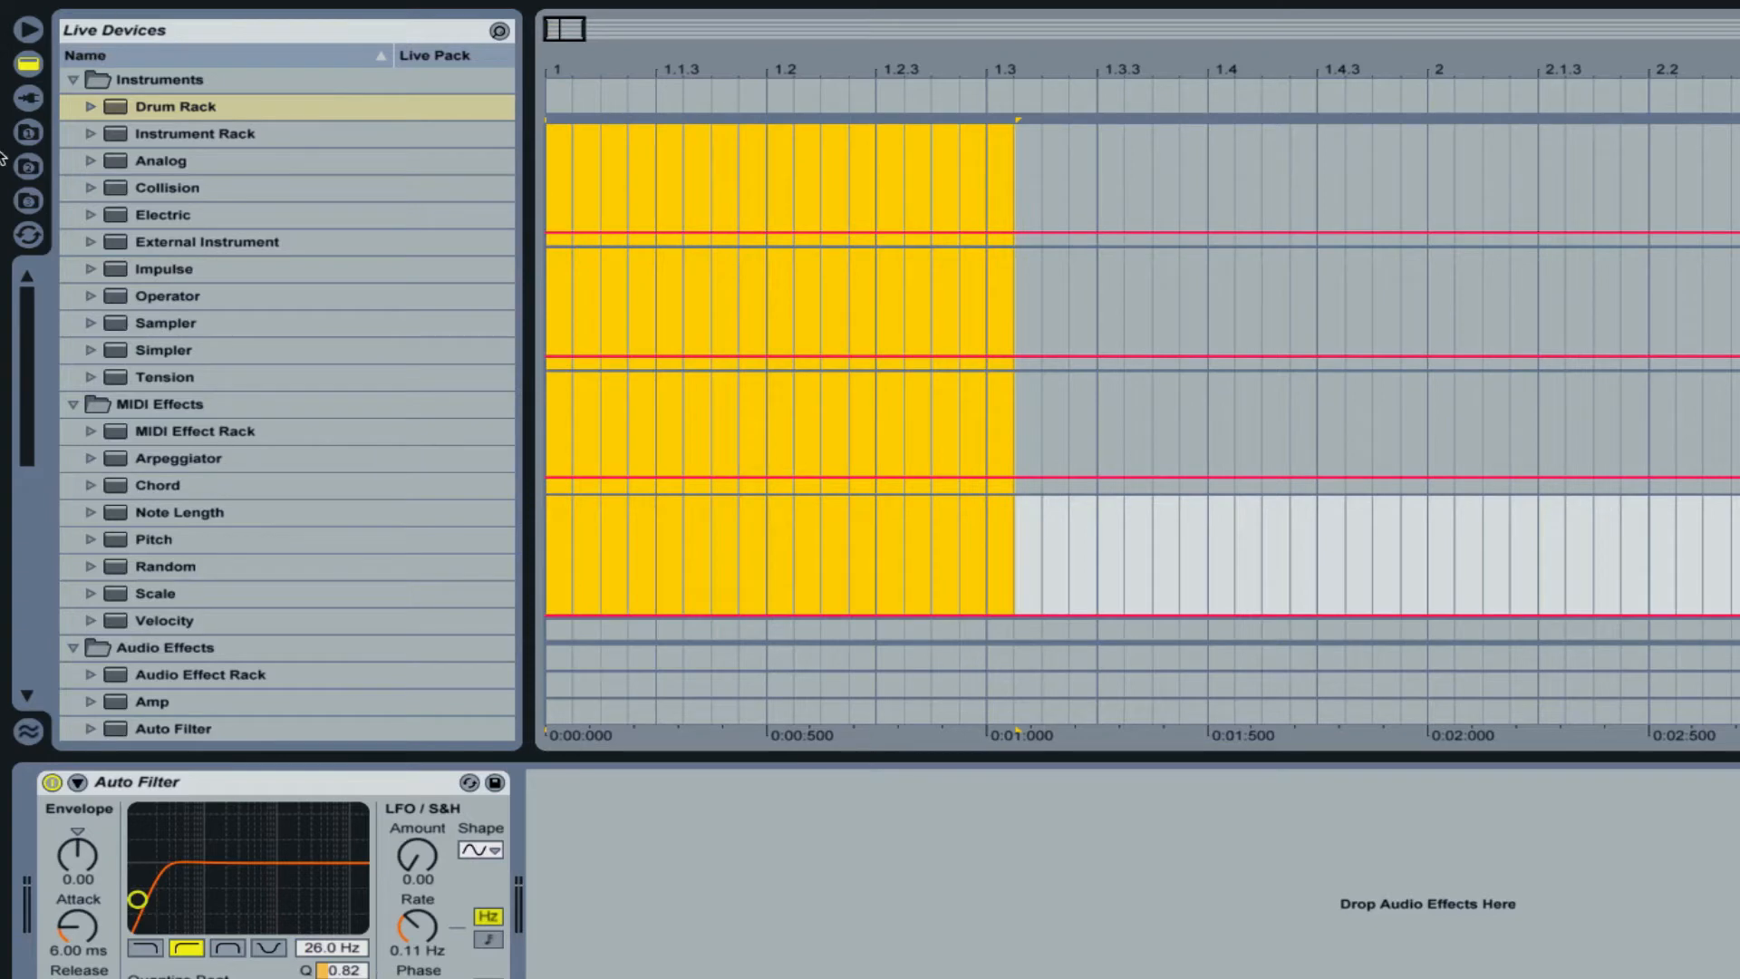
# Open the CLAPS folder under DRUM HITS in the PROGRESSIONS PROMO PACK, collapsing the NU-ELECTRIK 2 PROMO PACK
pyautogui.click(38, 134)
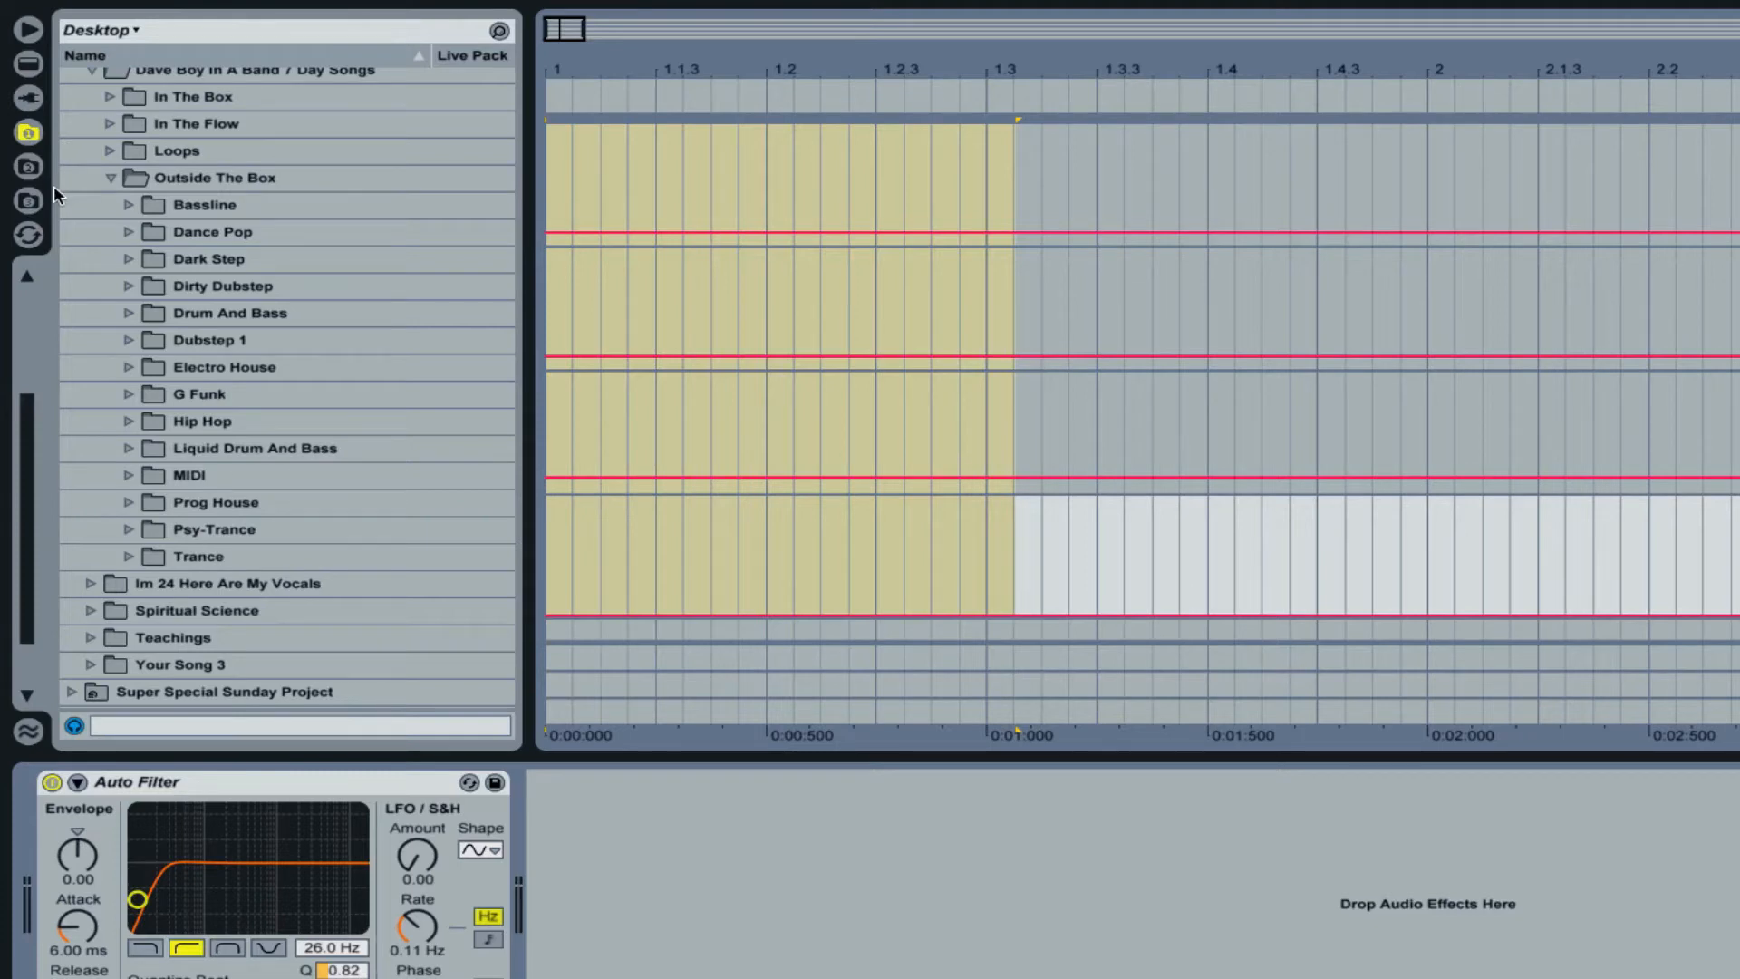
pyautogui.click(34, 172)
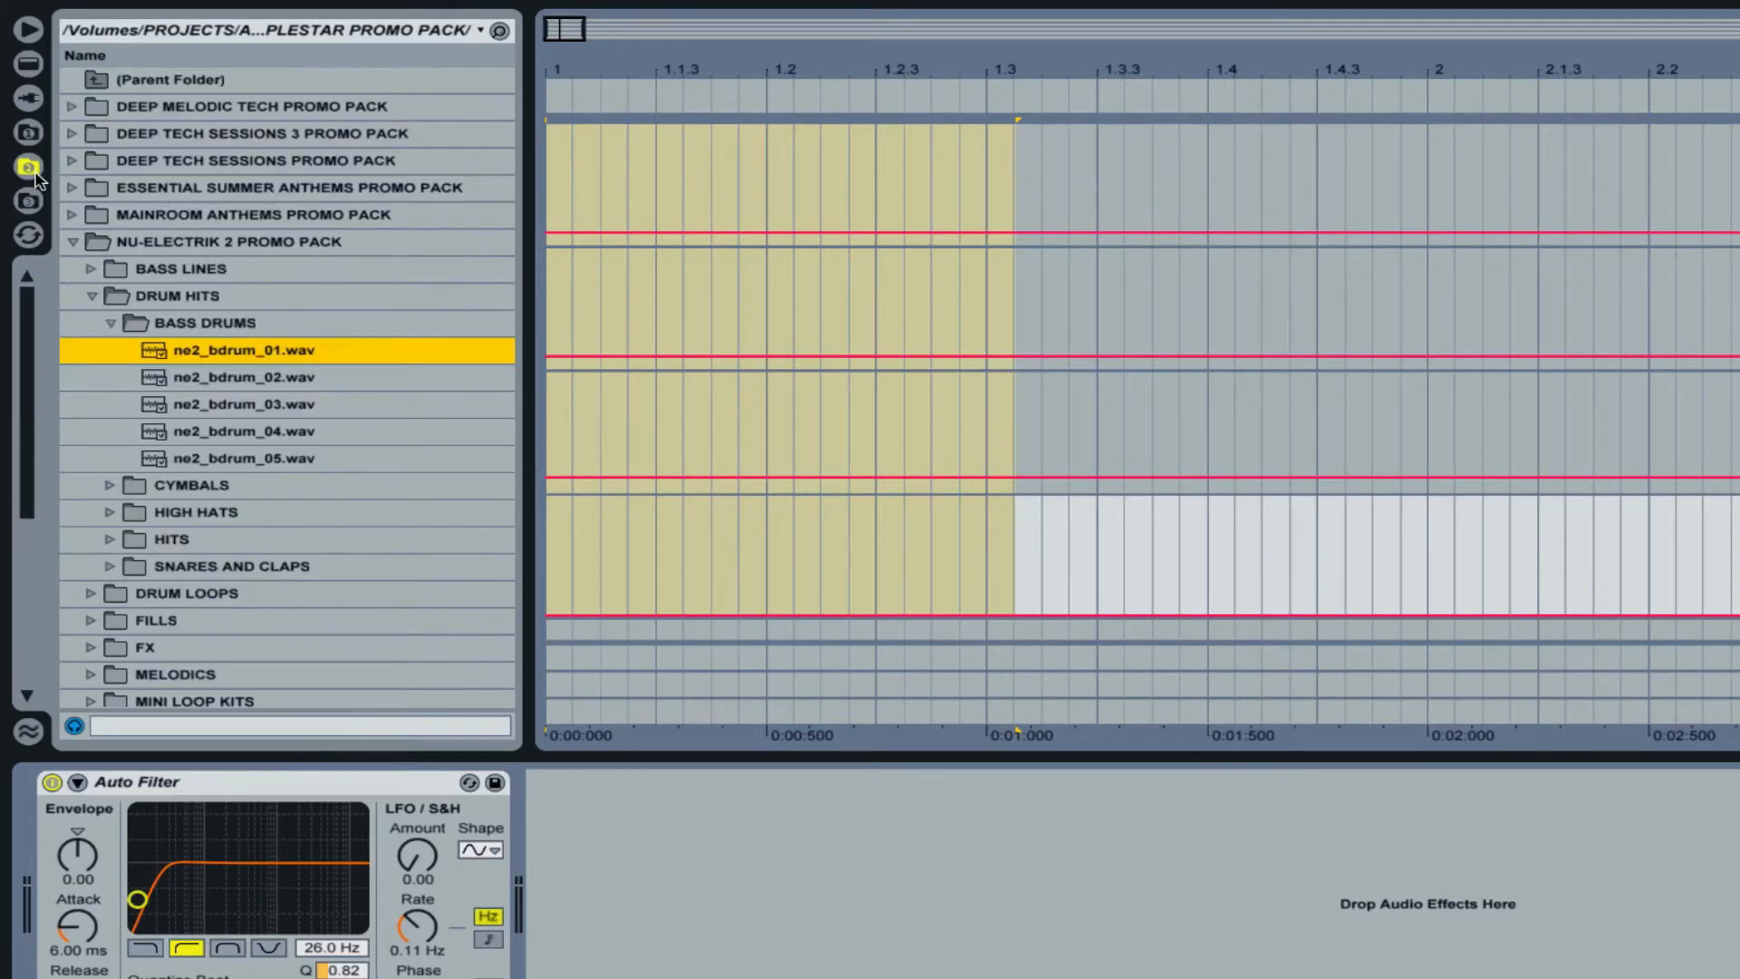
pyautogui.click(112, 323)
pyautogui.click(72, 242)
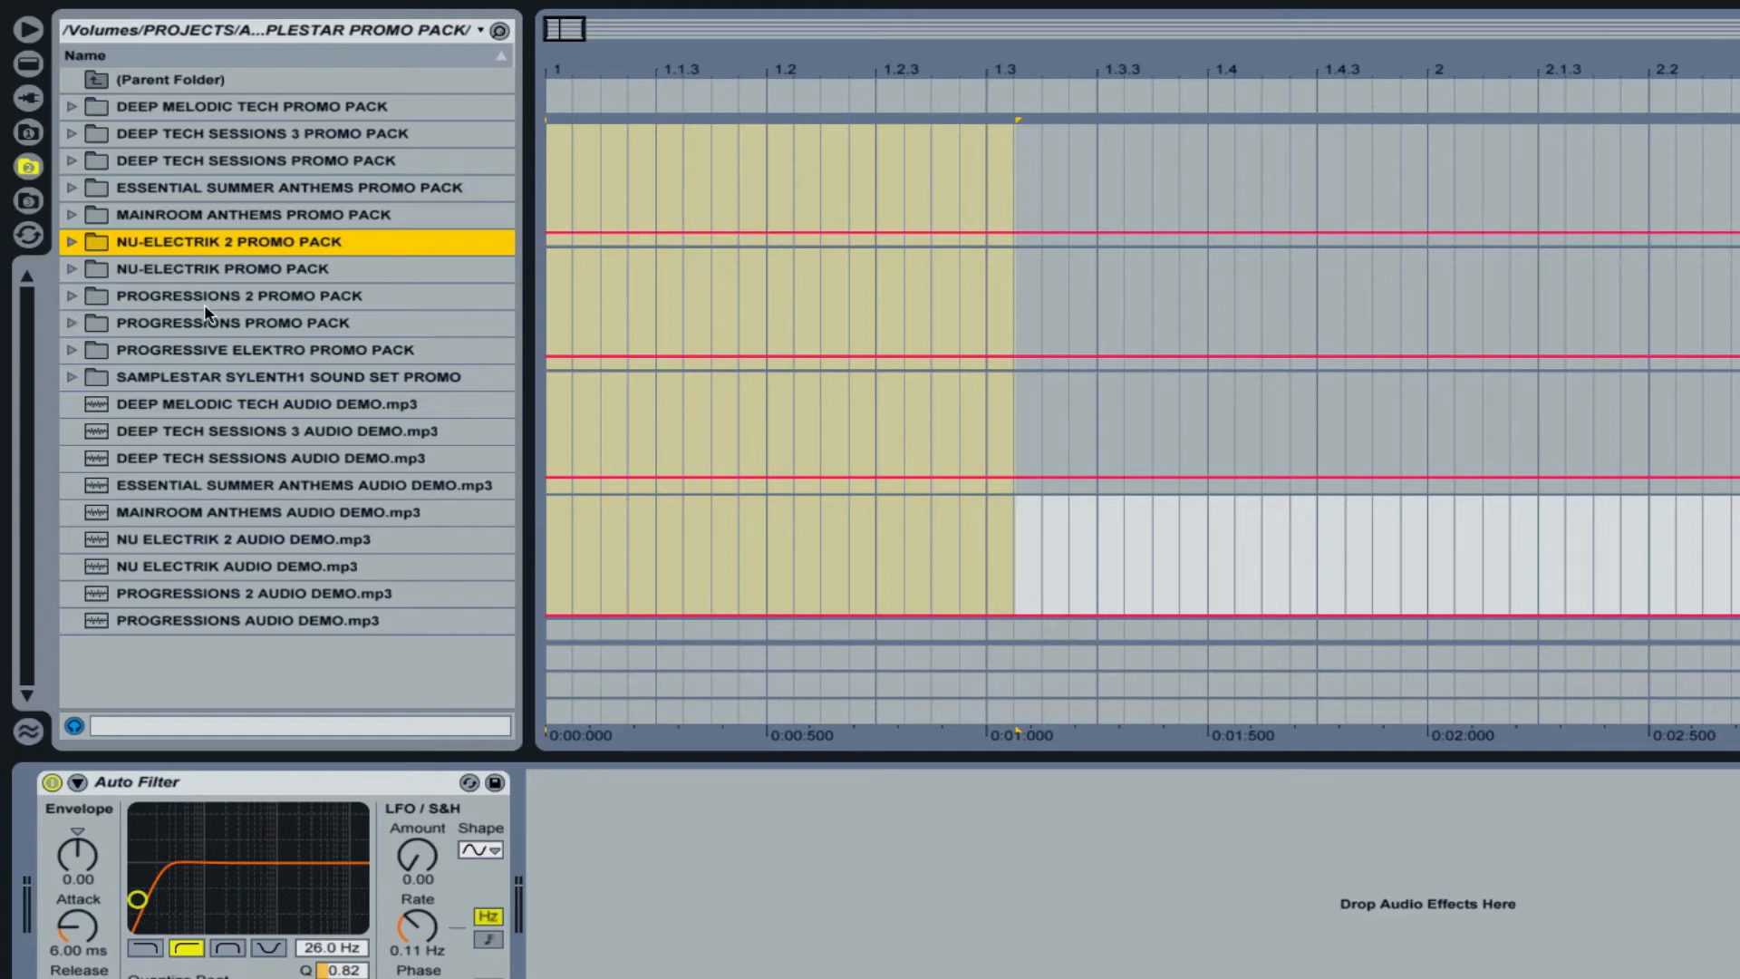
pyautogui.click(74, 323)
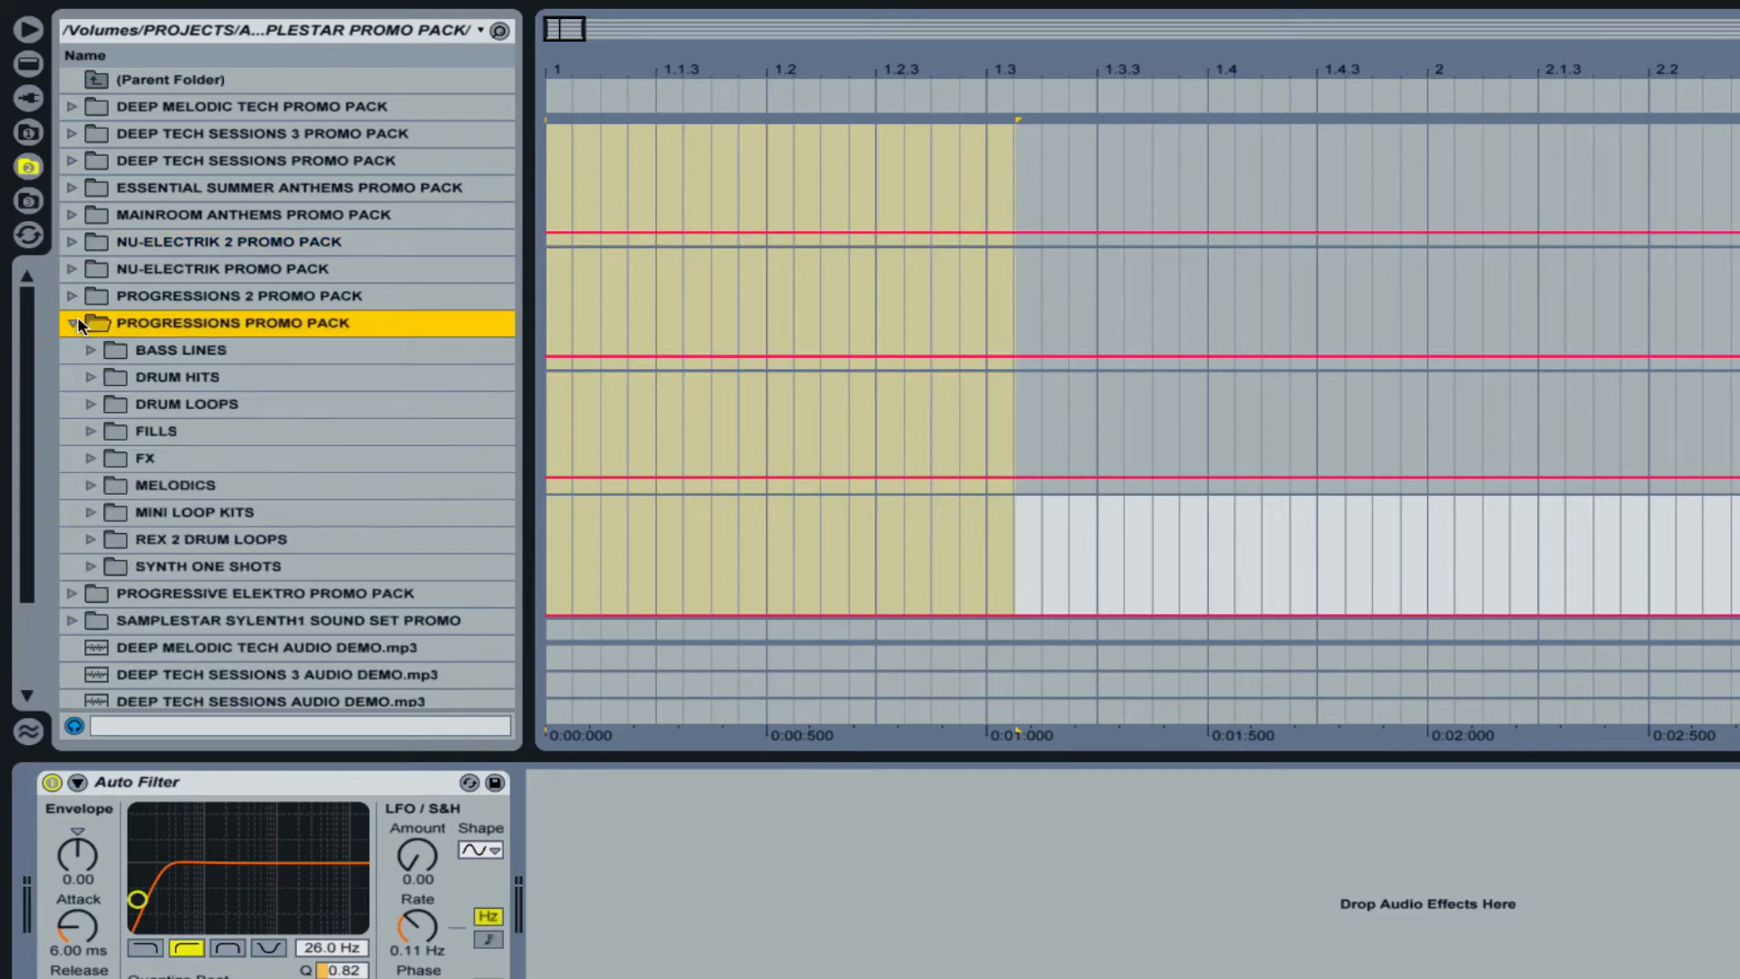
pyautogui.click(91, 376)
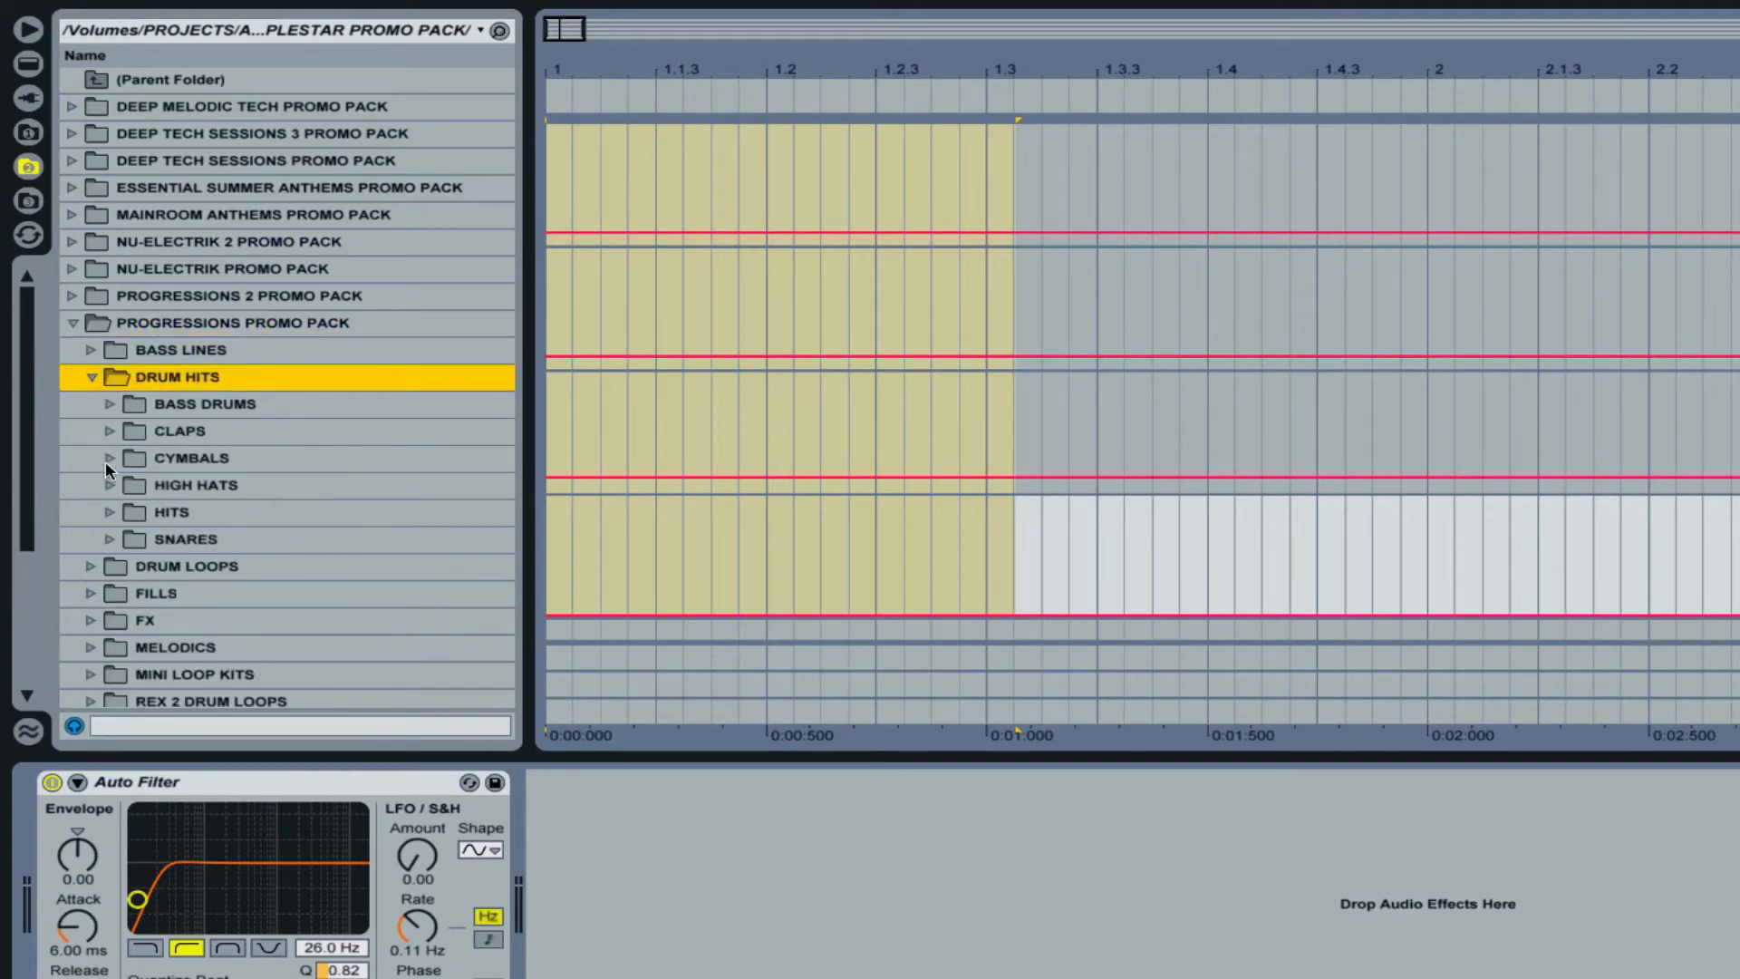
pyautogui.click(110, 431)
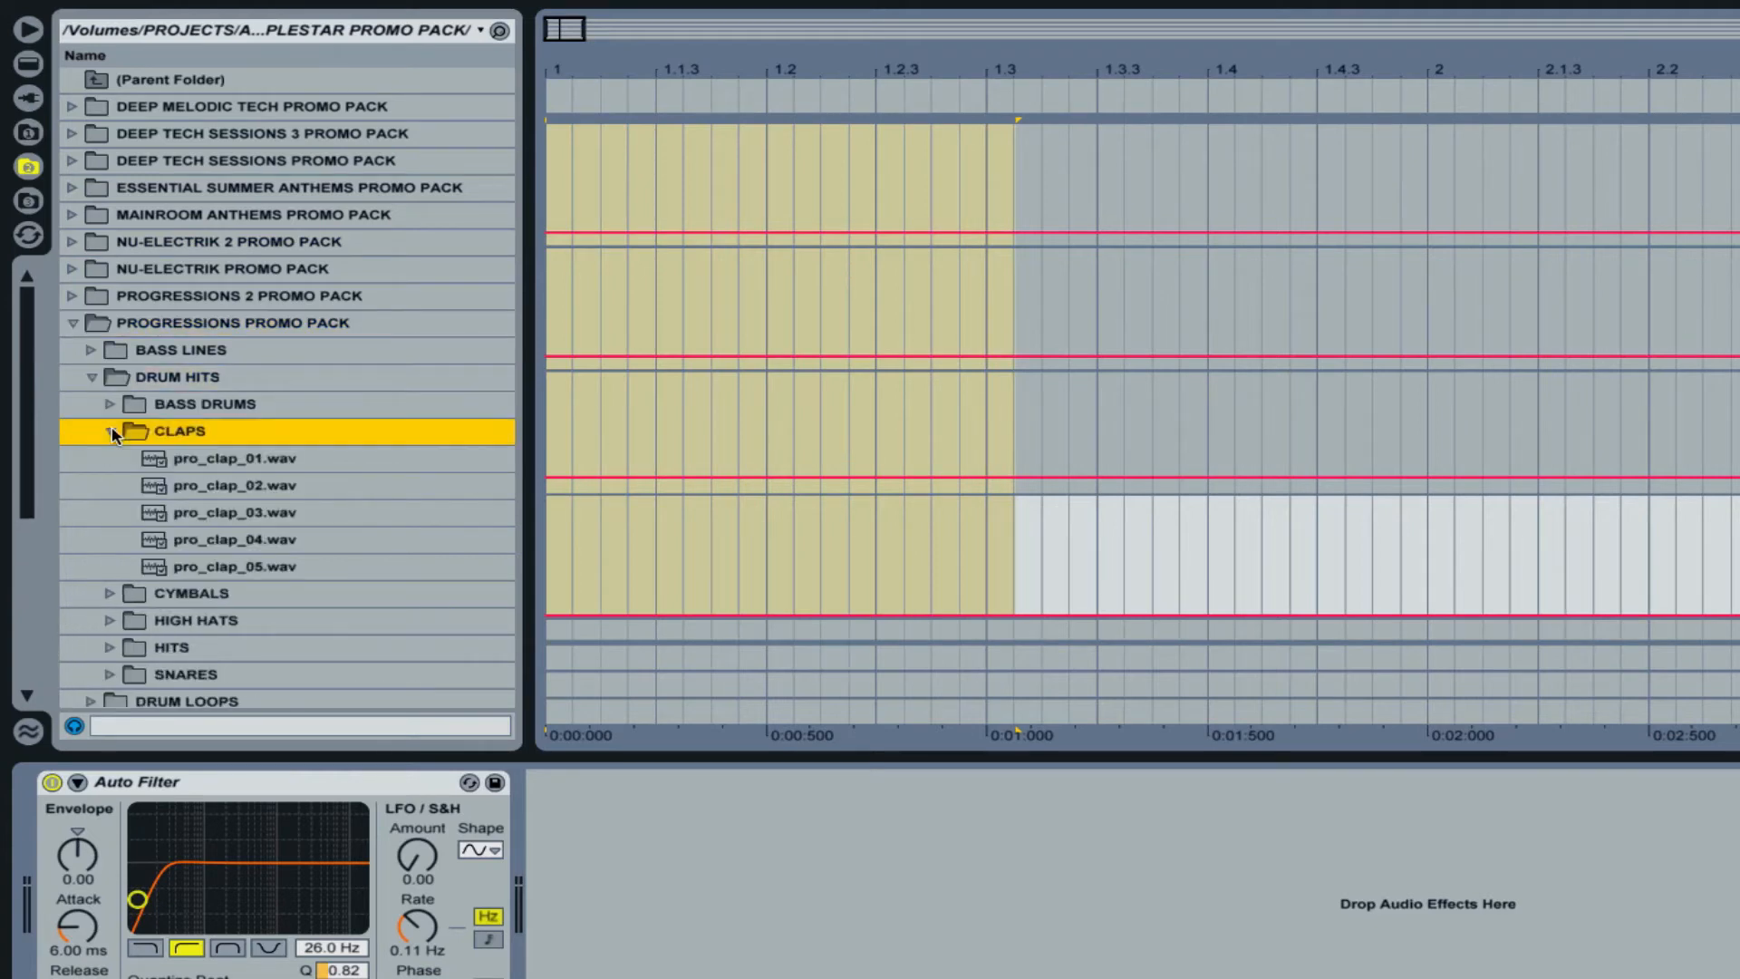
# Audition the pro_clap samples and place pro_clap_05 at the start of the third audio track
pyautogui.click(280, 488)
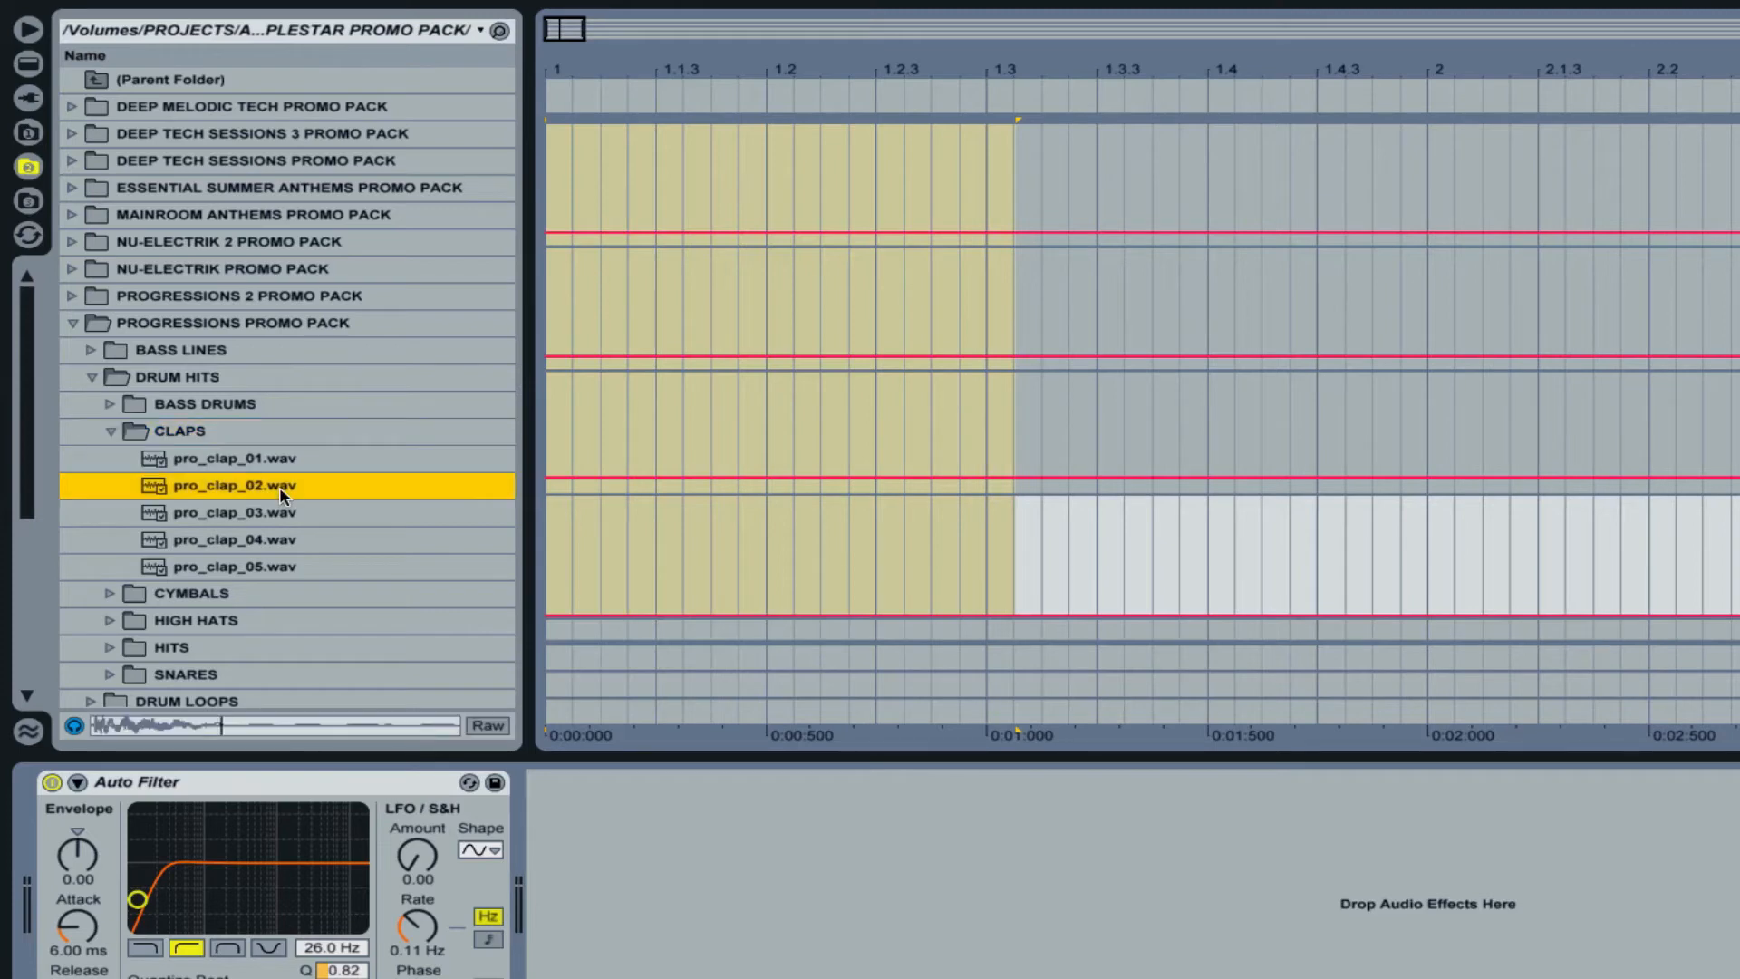
pyautogui.click(250, 546)
pyautogui.click(251, 566)
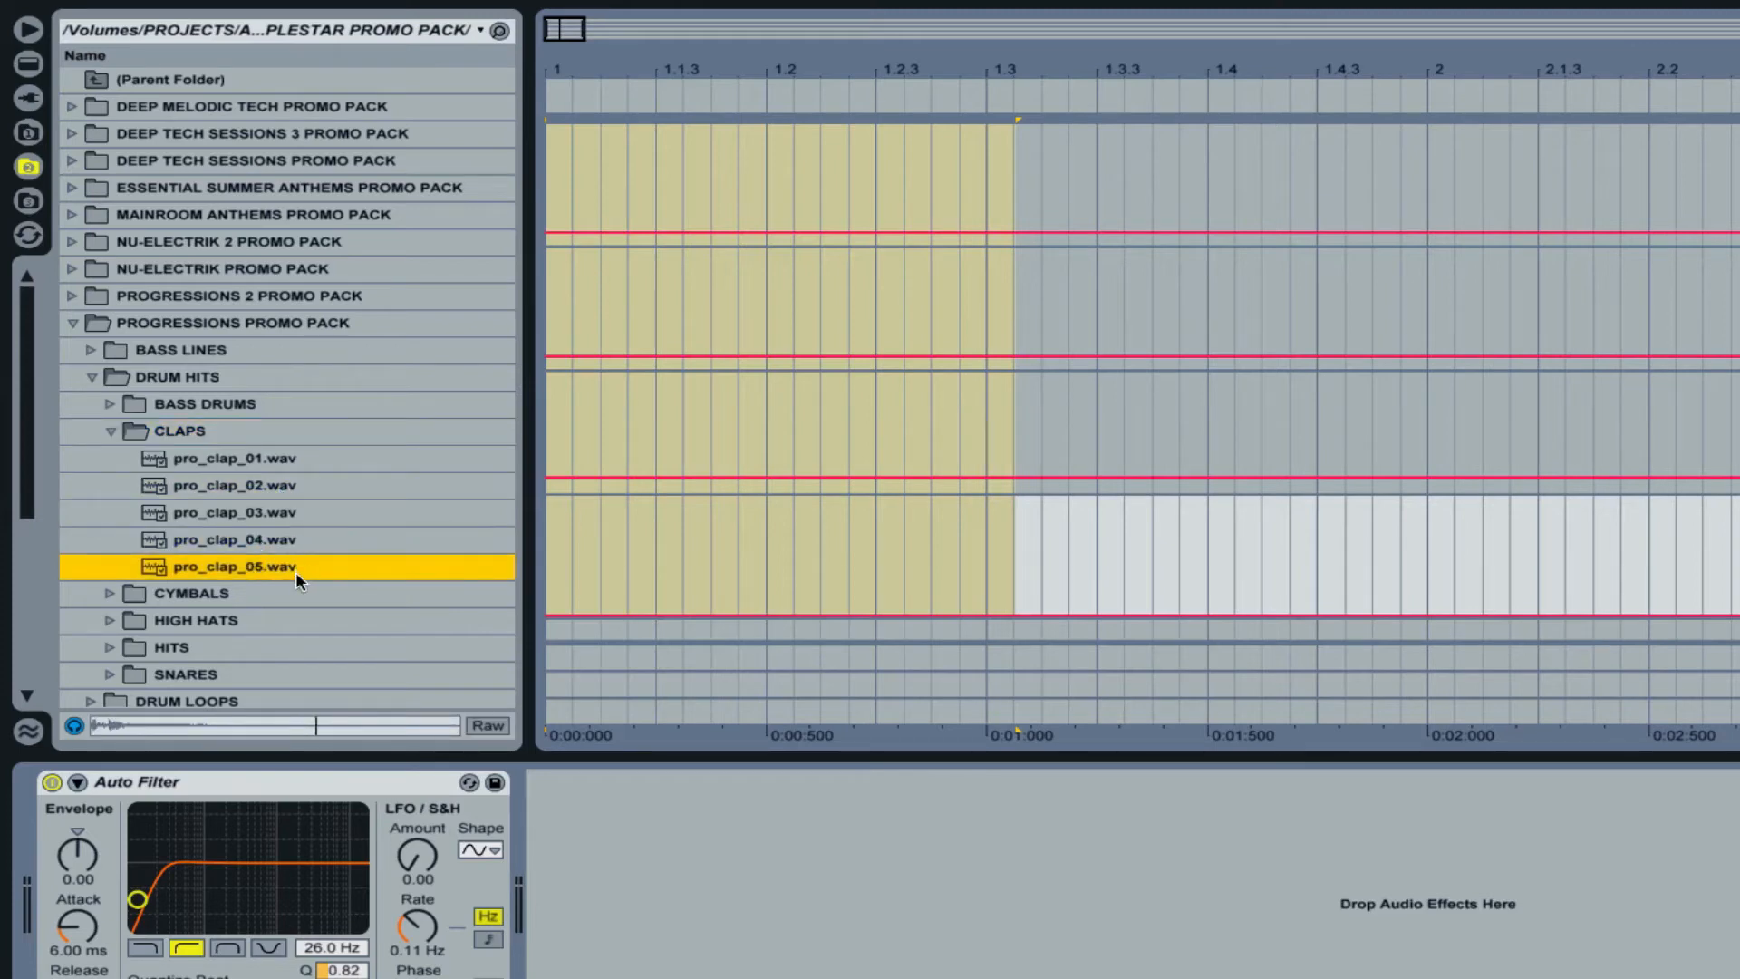
pyautogui.moveTo(203, 566); pyautogui.dragTo(553, 471)
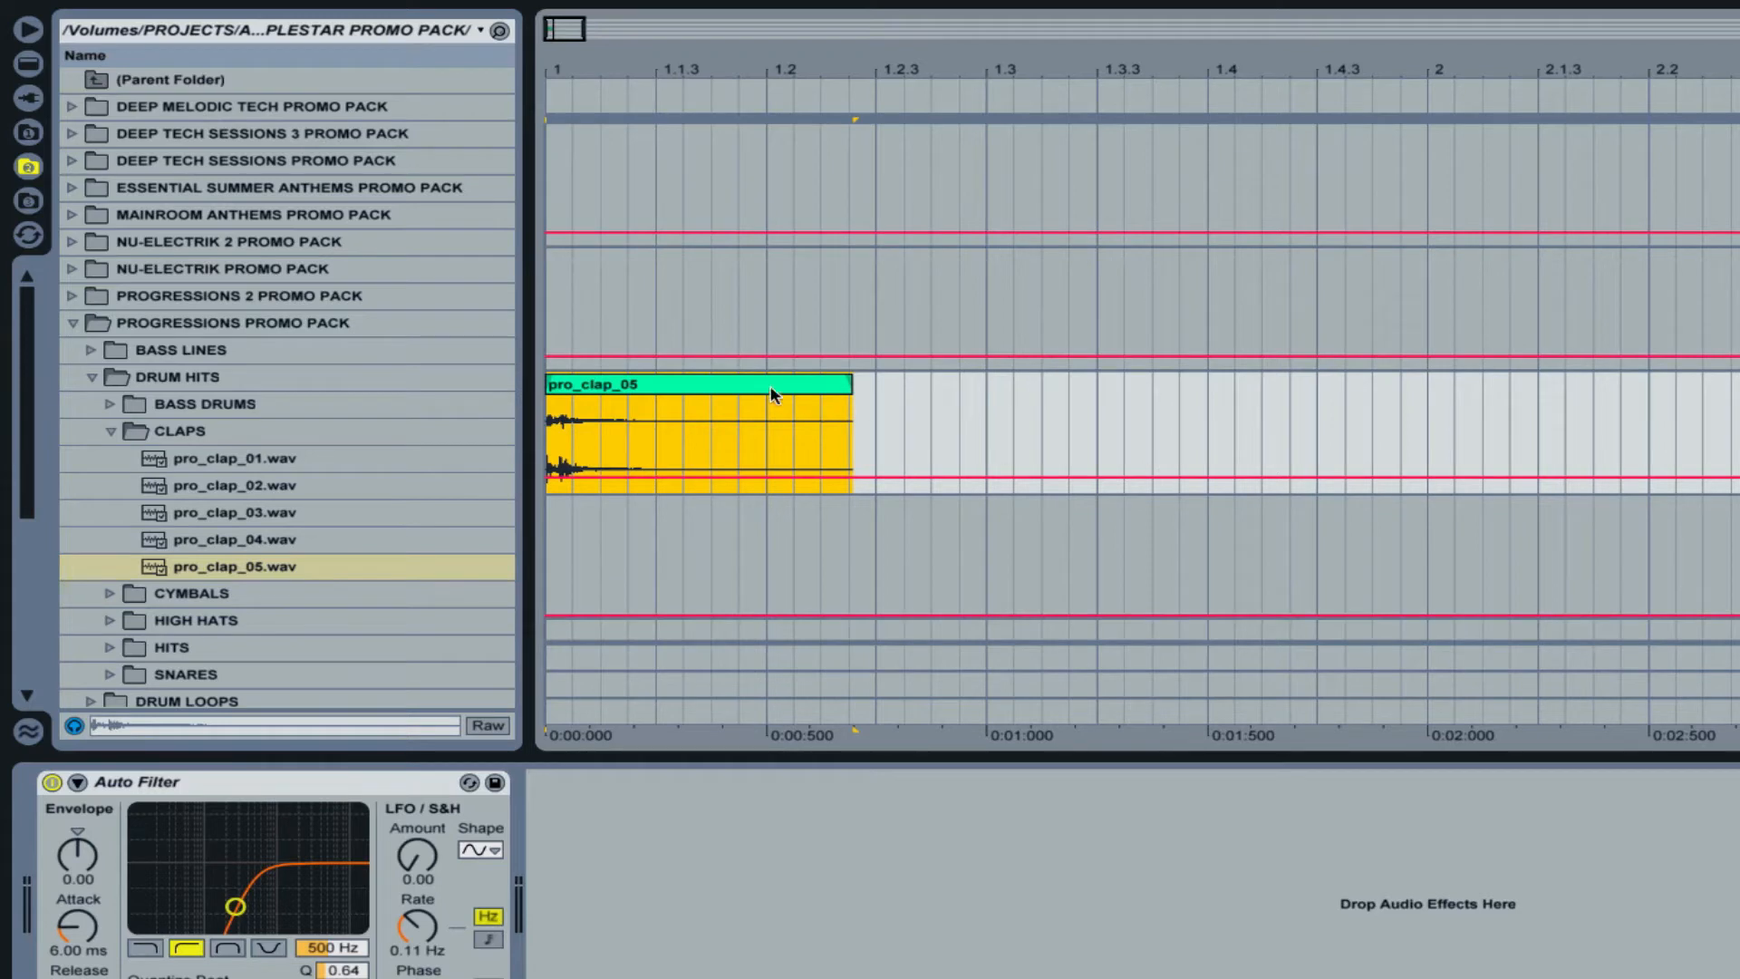
# Collapse the PROGRESSIONS PROMO PACK and open SNARES AND CLAPS under DRUM HITS in the NU-ELECTRIK PROMO PACK
pyautogui.click(111, 431)
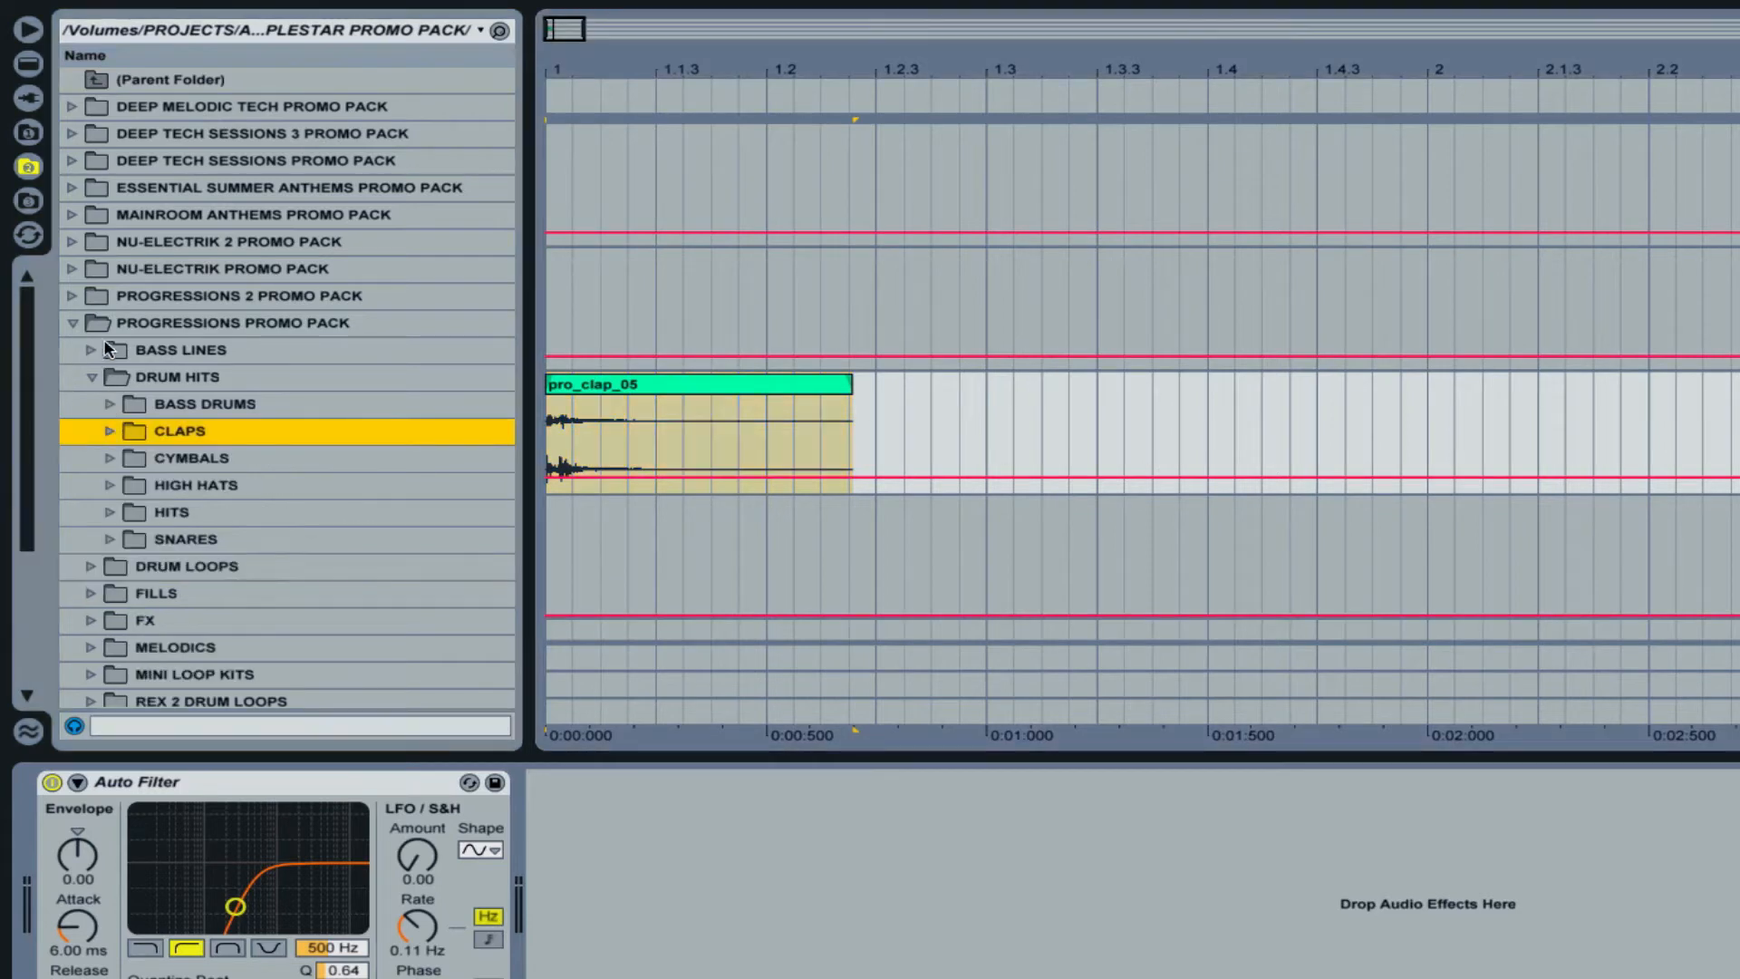
pyautogui.click(74, 325)
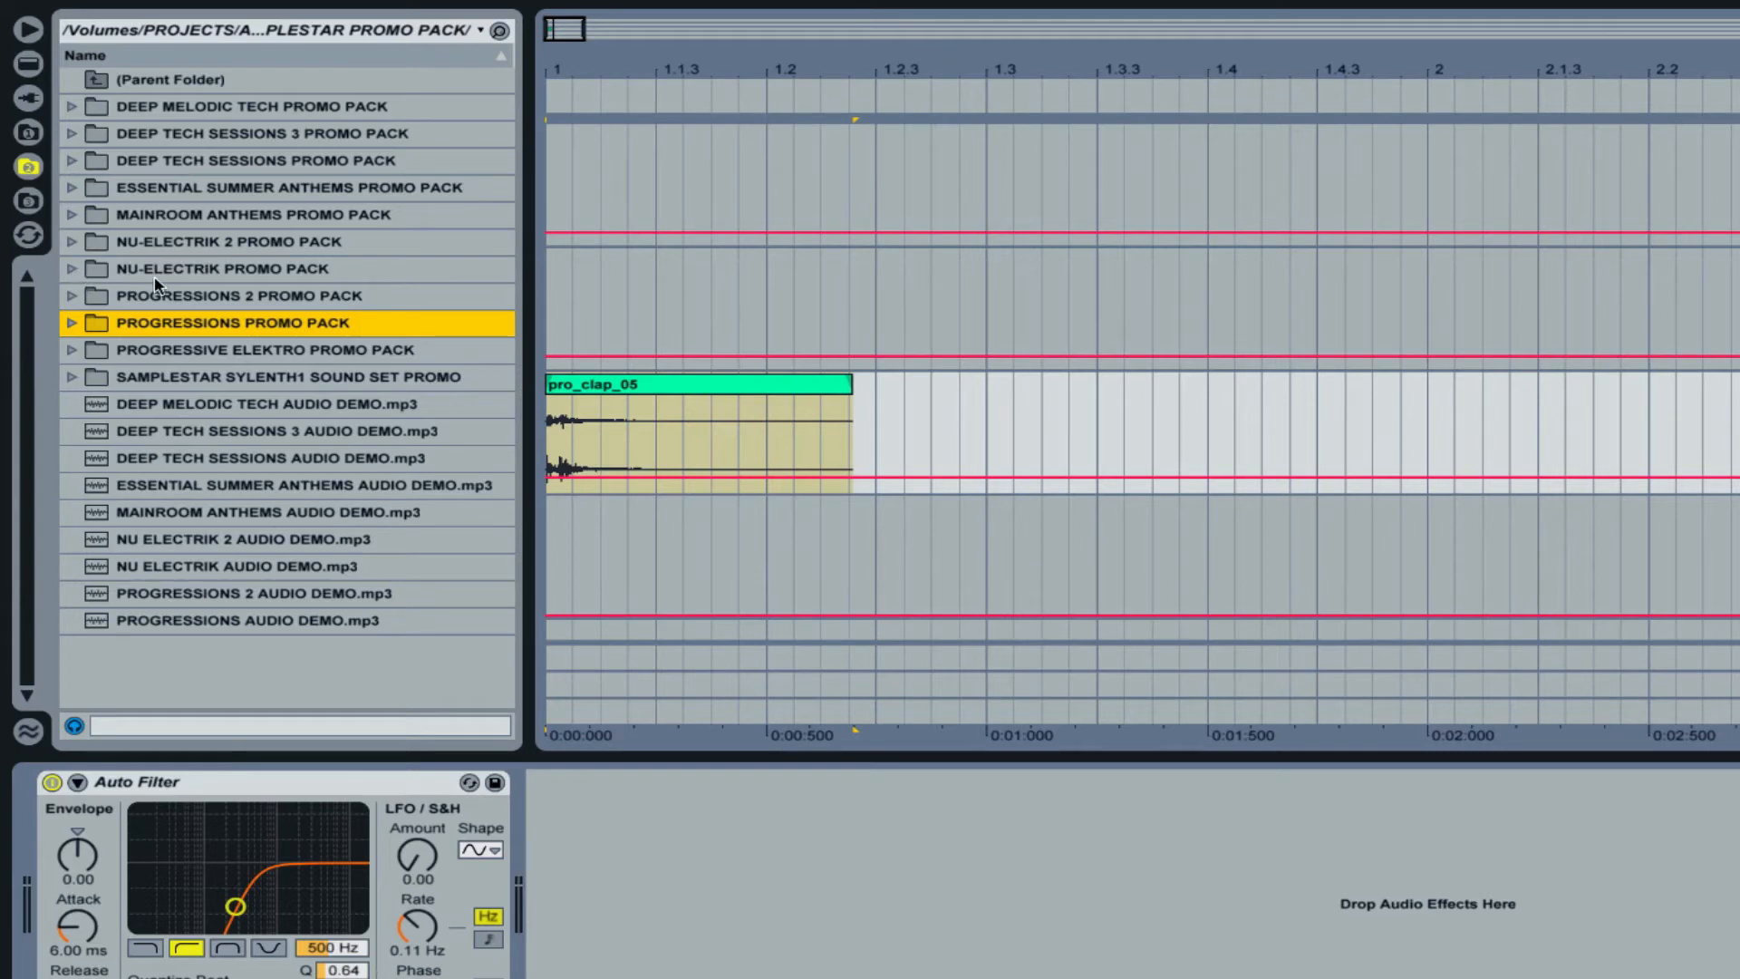
pyautogui.click(72, 268)
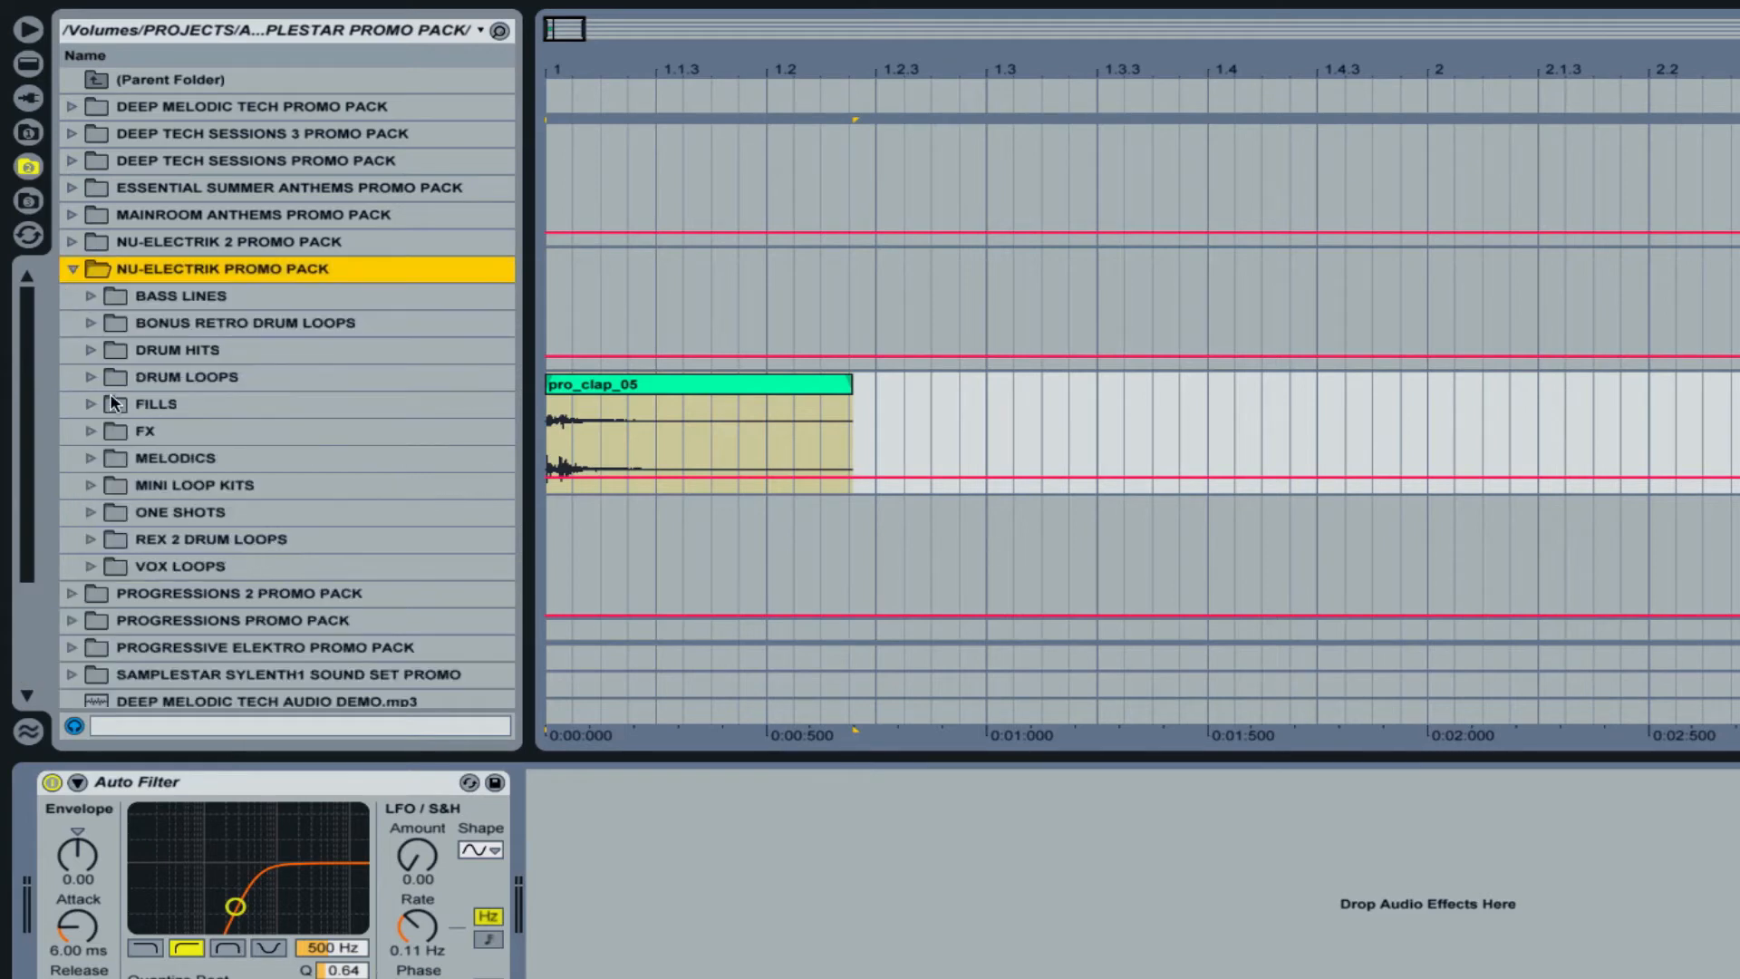
pyautogui.click(94, 350)
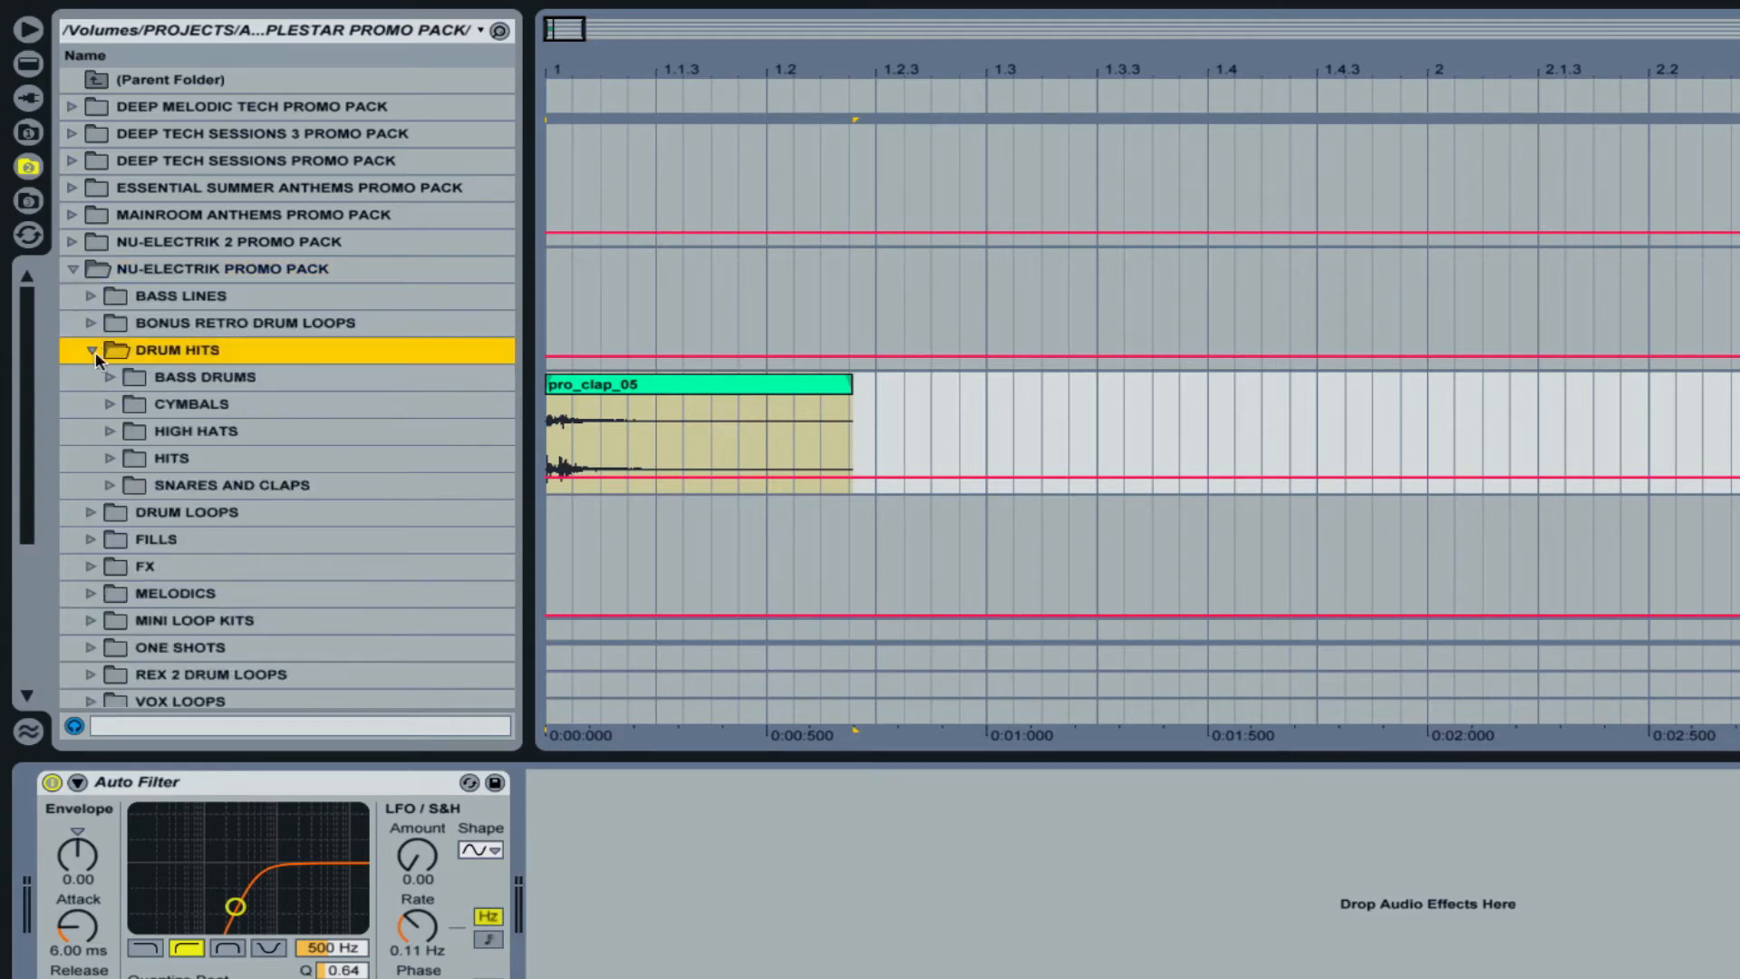
pyautogui.click(110, 484)
# Place the auditioned ne_sdrum_04 at the start of the second audio track, lower its clip gain to -11.3 dB and play the layers
pyautogui.click(231, 514)
pyautogui.click(347, 566)
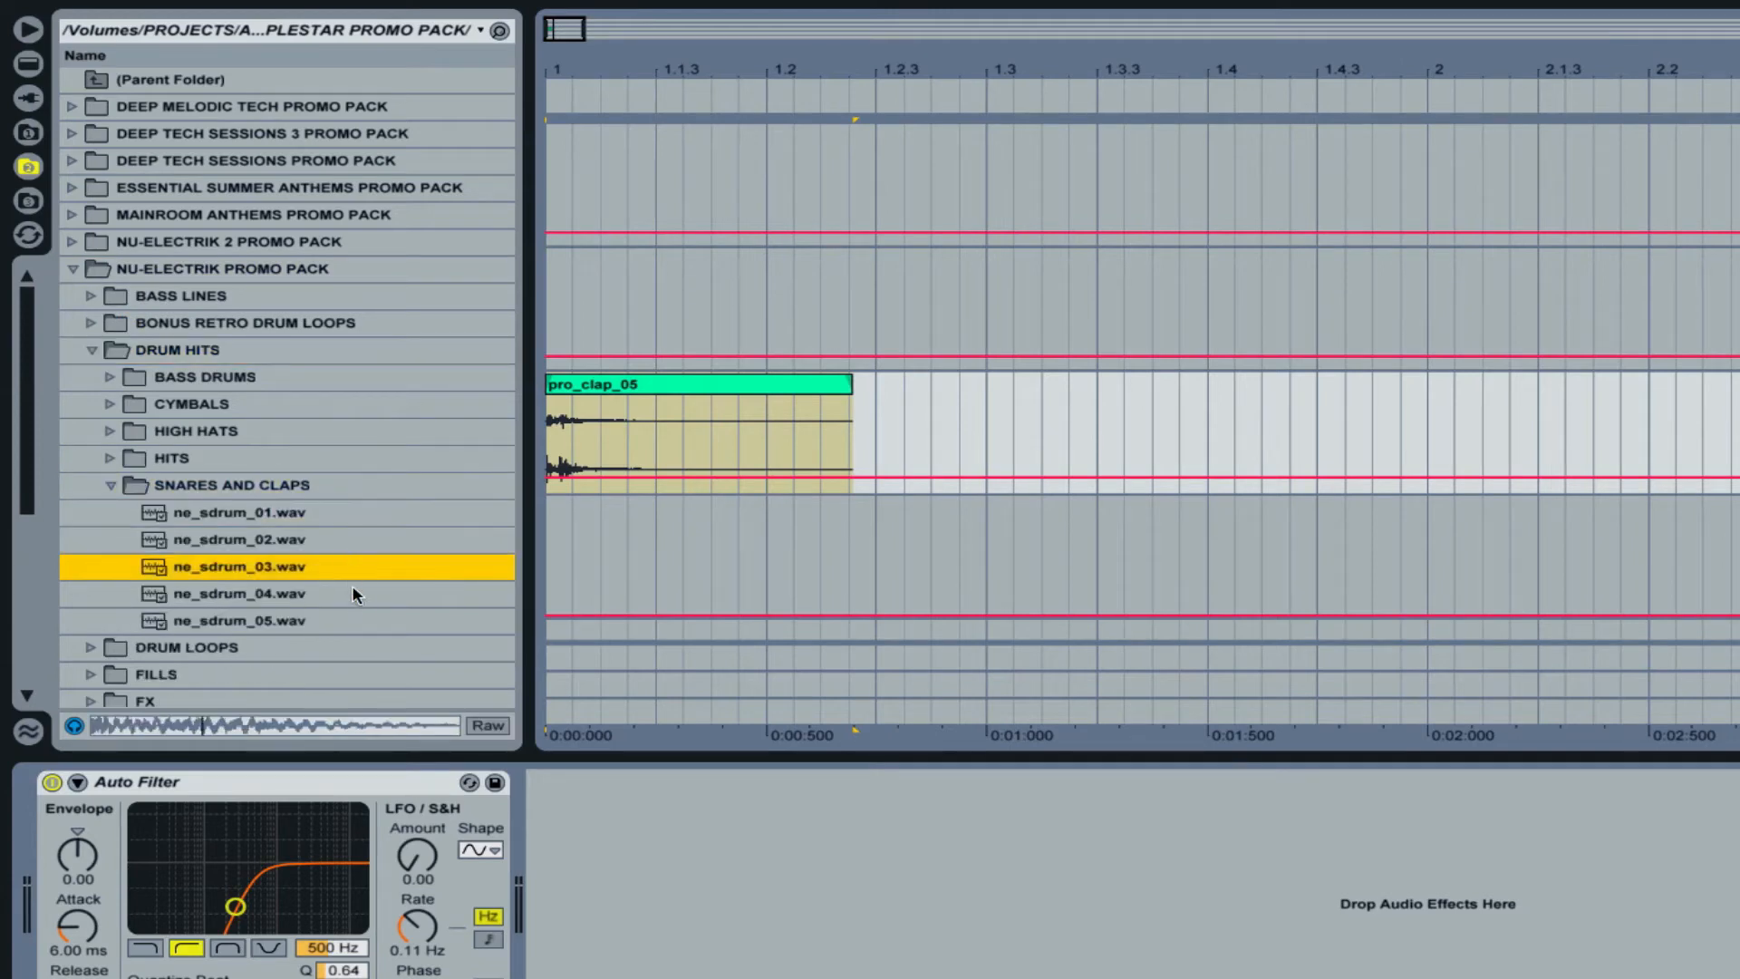
pyautogui.click(265, 593)
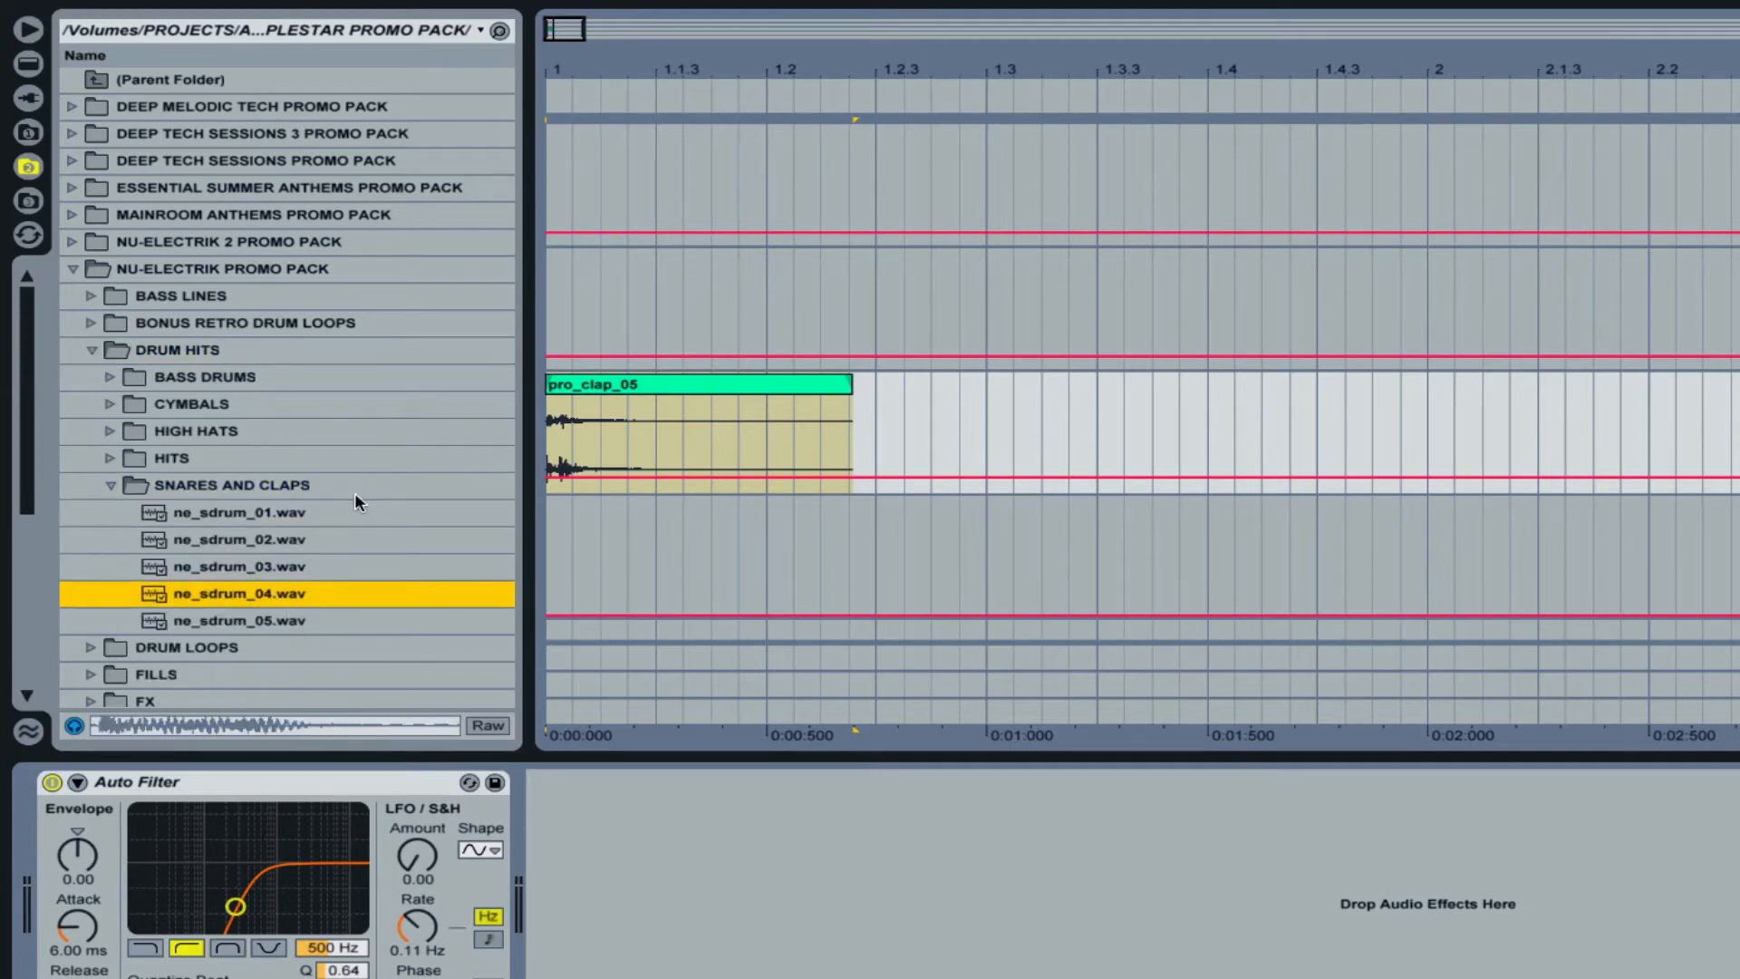
pyautogui.moveTo(355, 494); pyautogui.dragTo(557, 272)
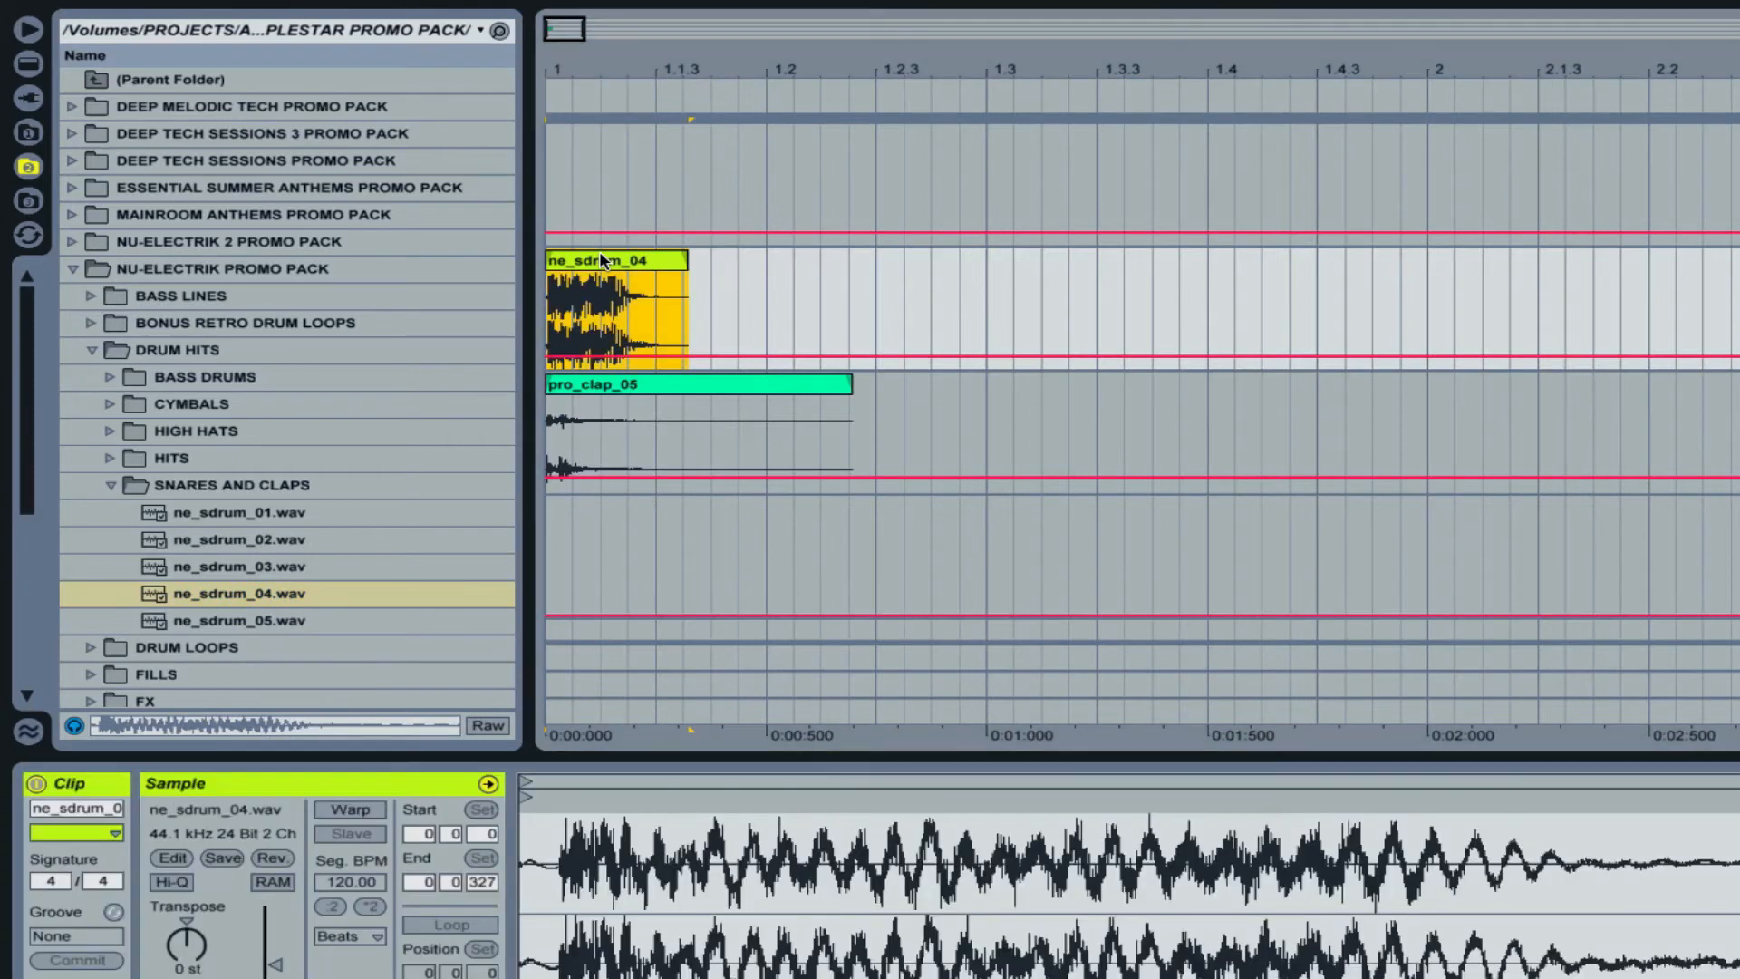
pyautogui.moveTo(276, 966); pyautogui.dragTo(279, 977)
pyautogui.press('space')
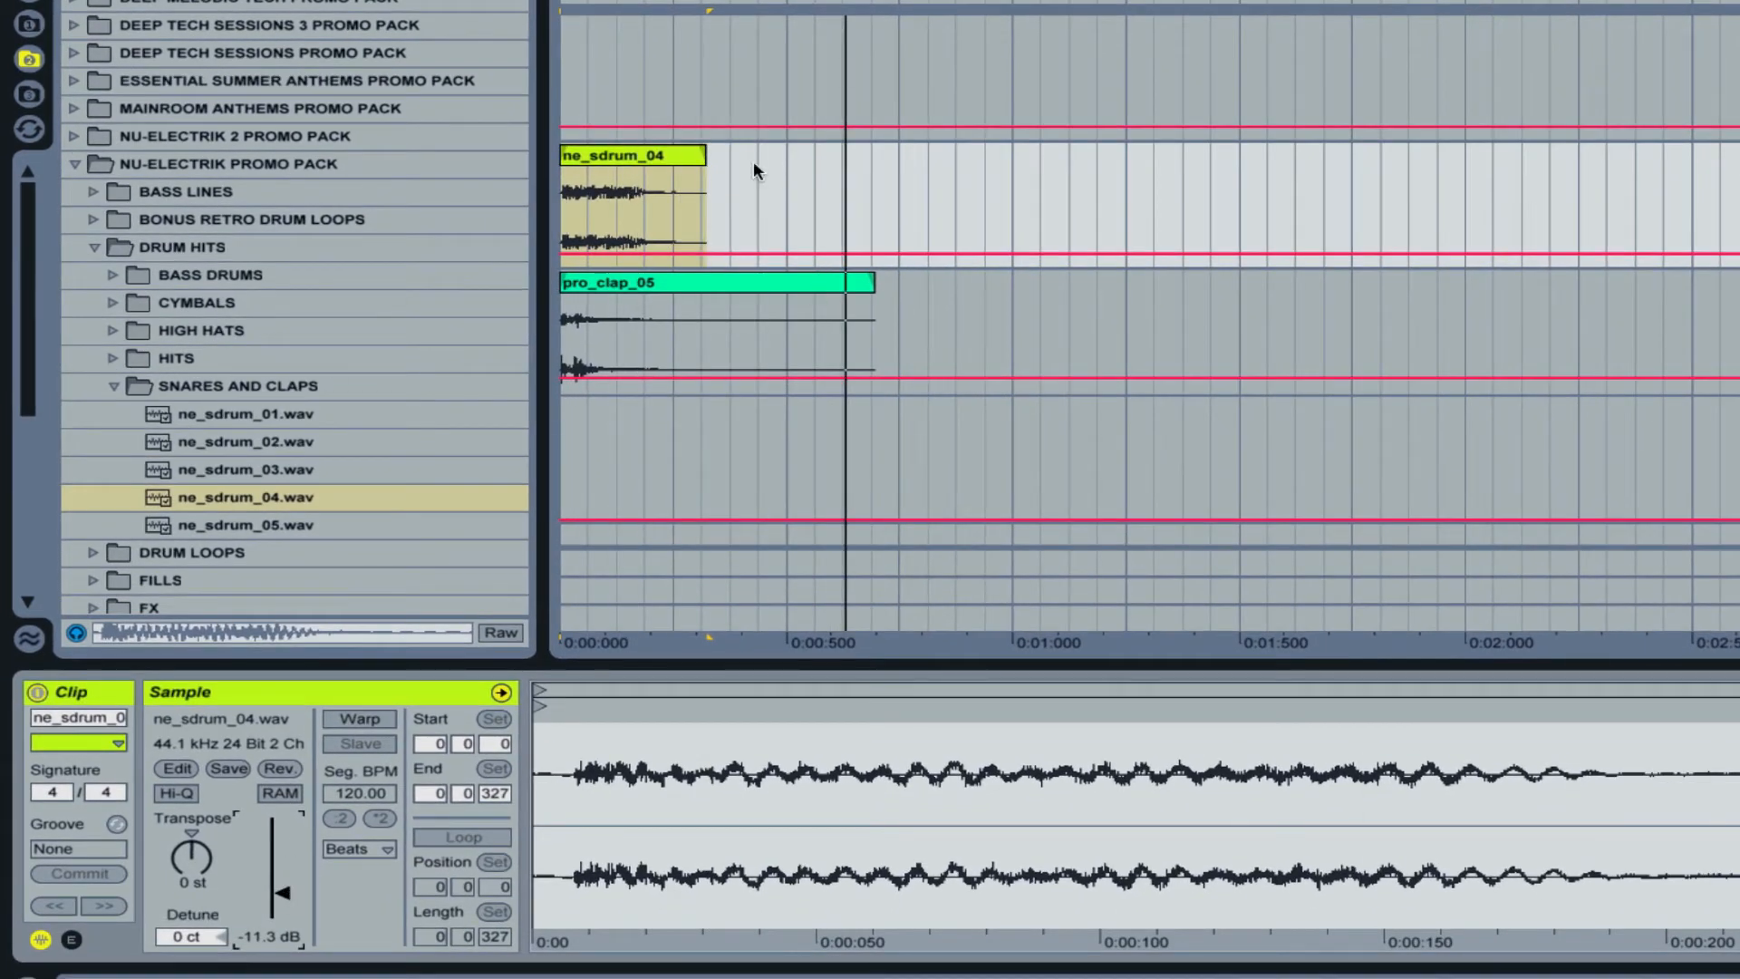
# Collapse the NU-ELECTRIK PROMO PACK and open the SNARES and CLAPS folders under DRUM HITS in the DEEP TECH SESSIONS PROMO PACK
pyautogui.click(109, 386)
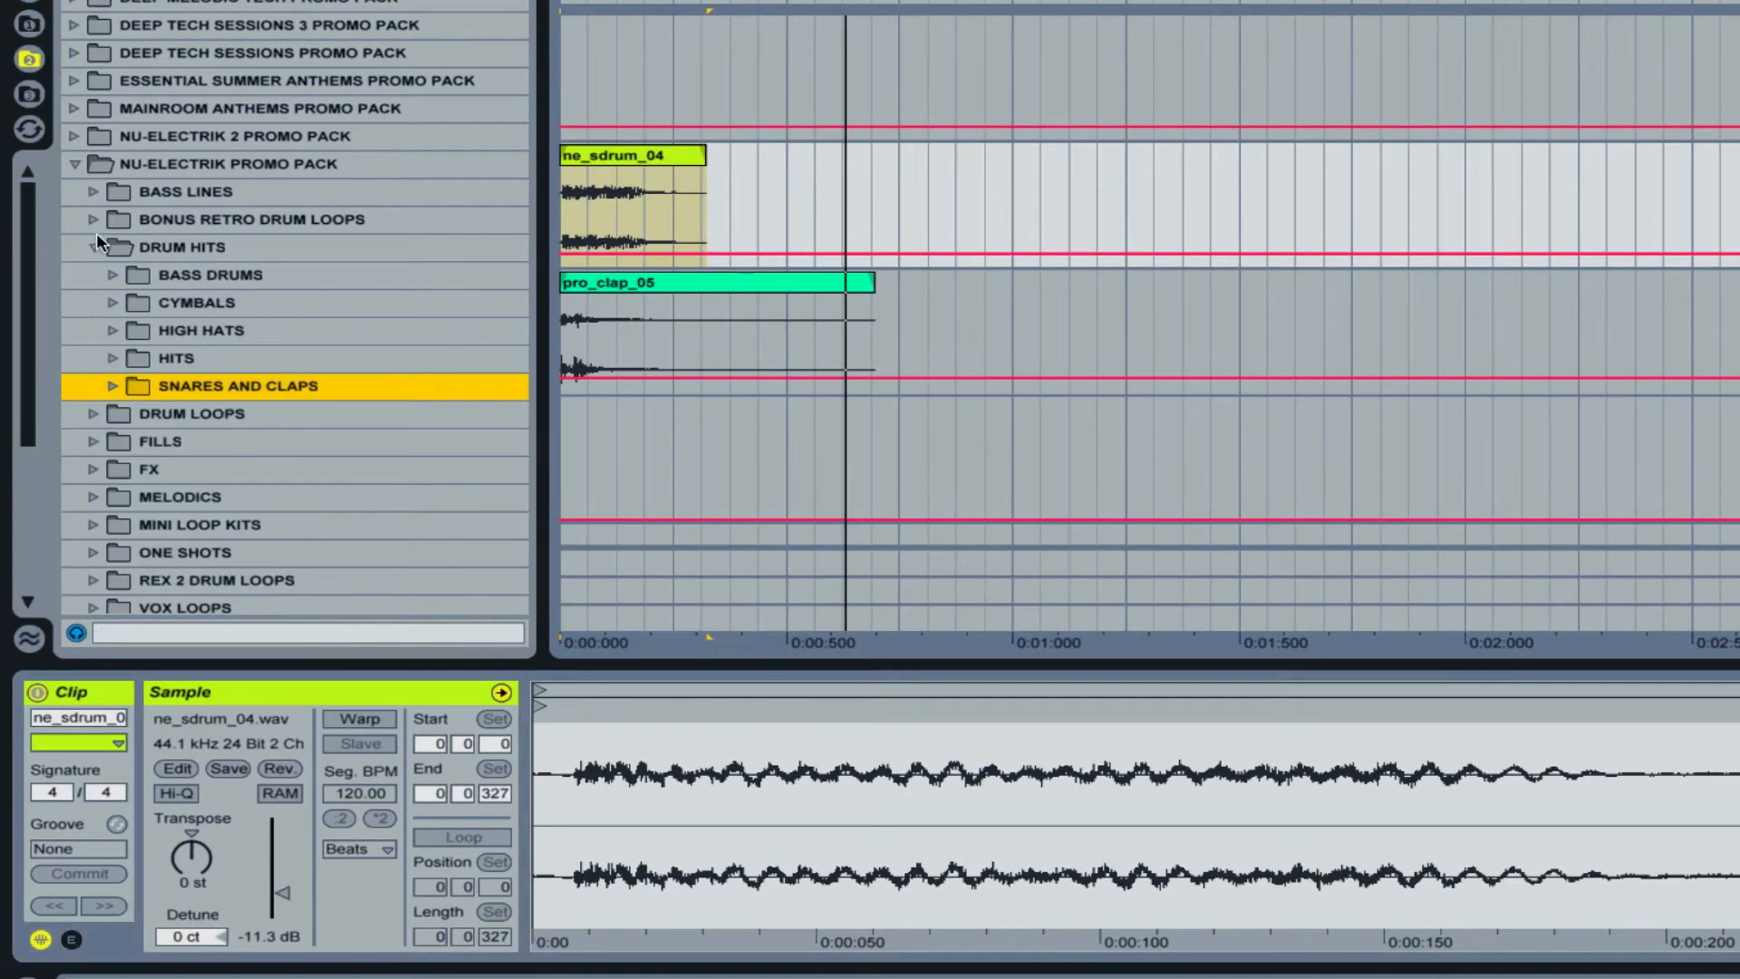
pyautogui.click(95, 242)
pyautogui.click(72, 161)
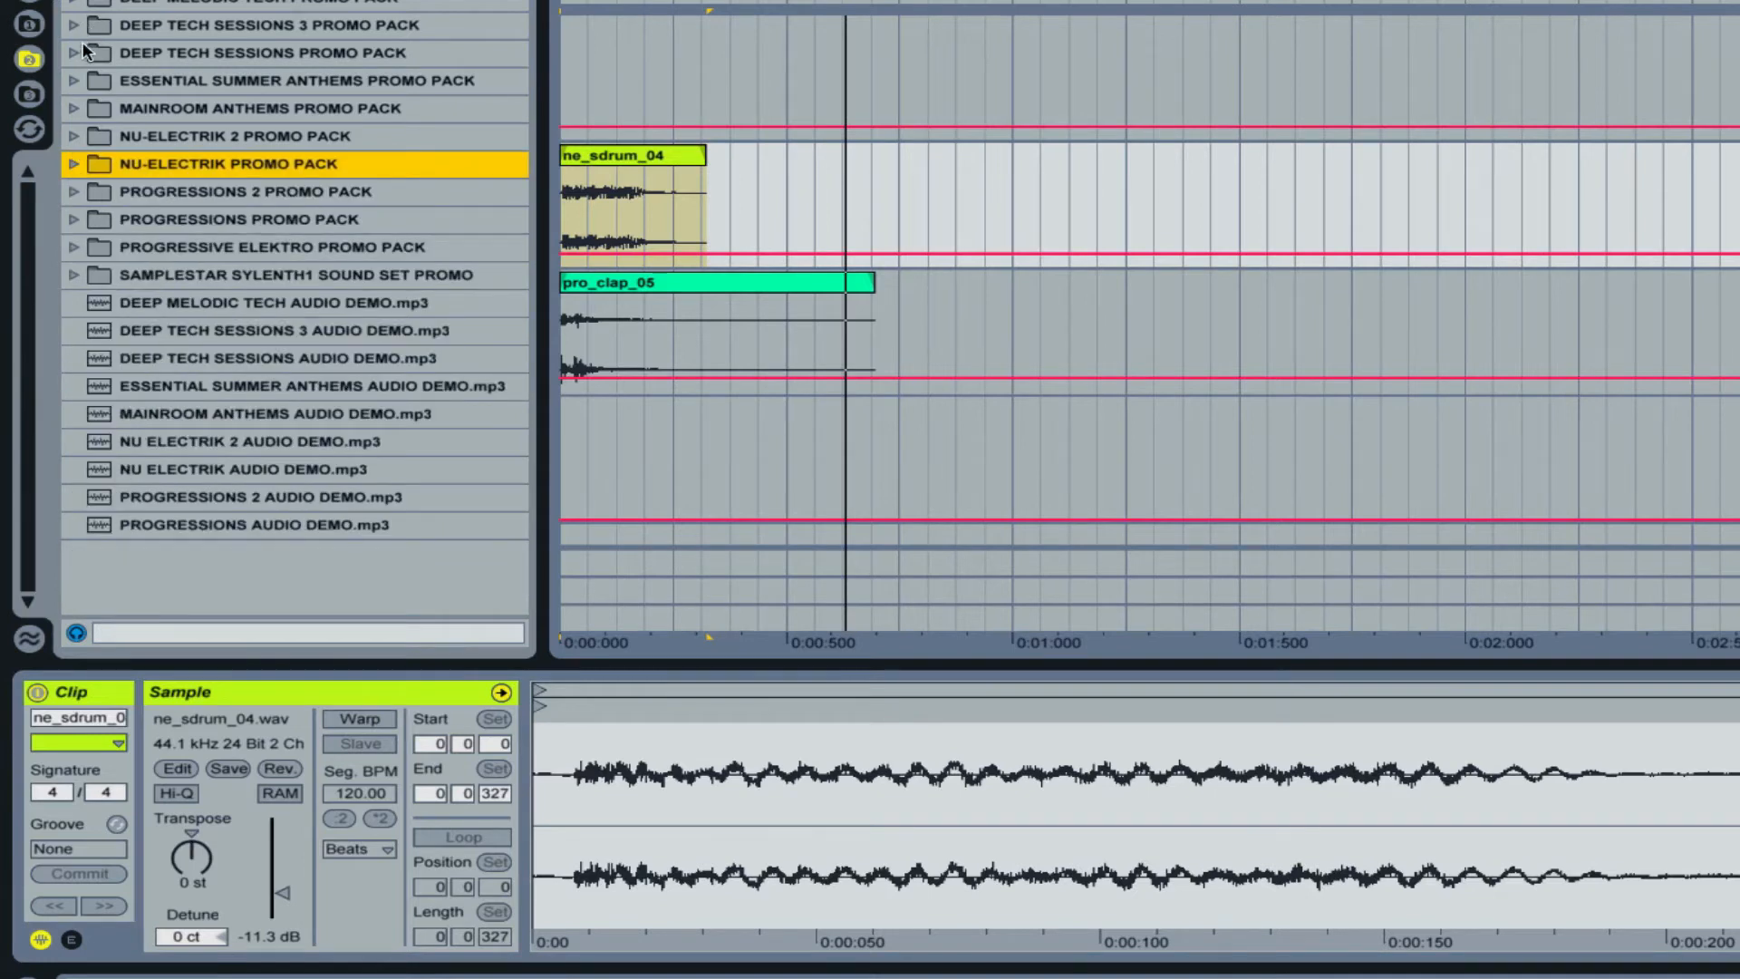
pyautogui.click(71, 49)
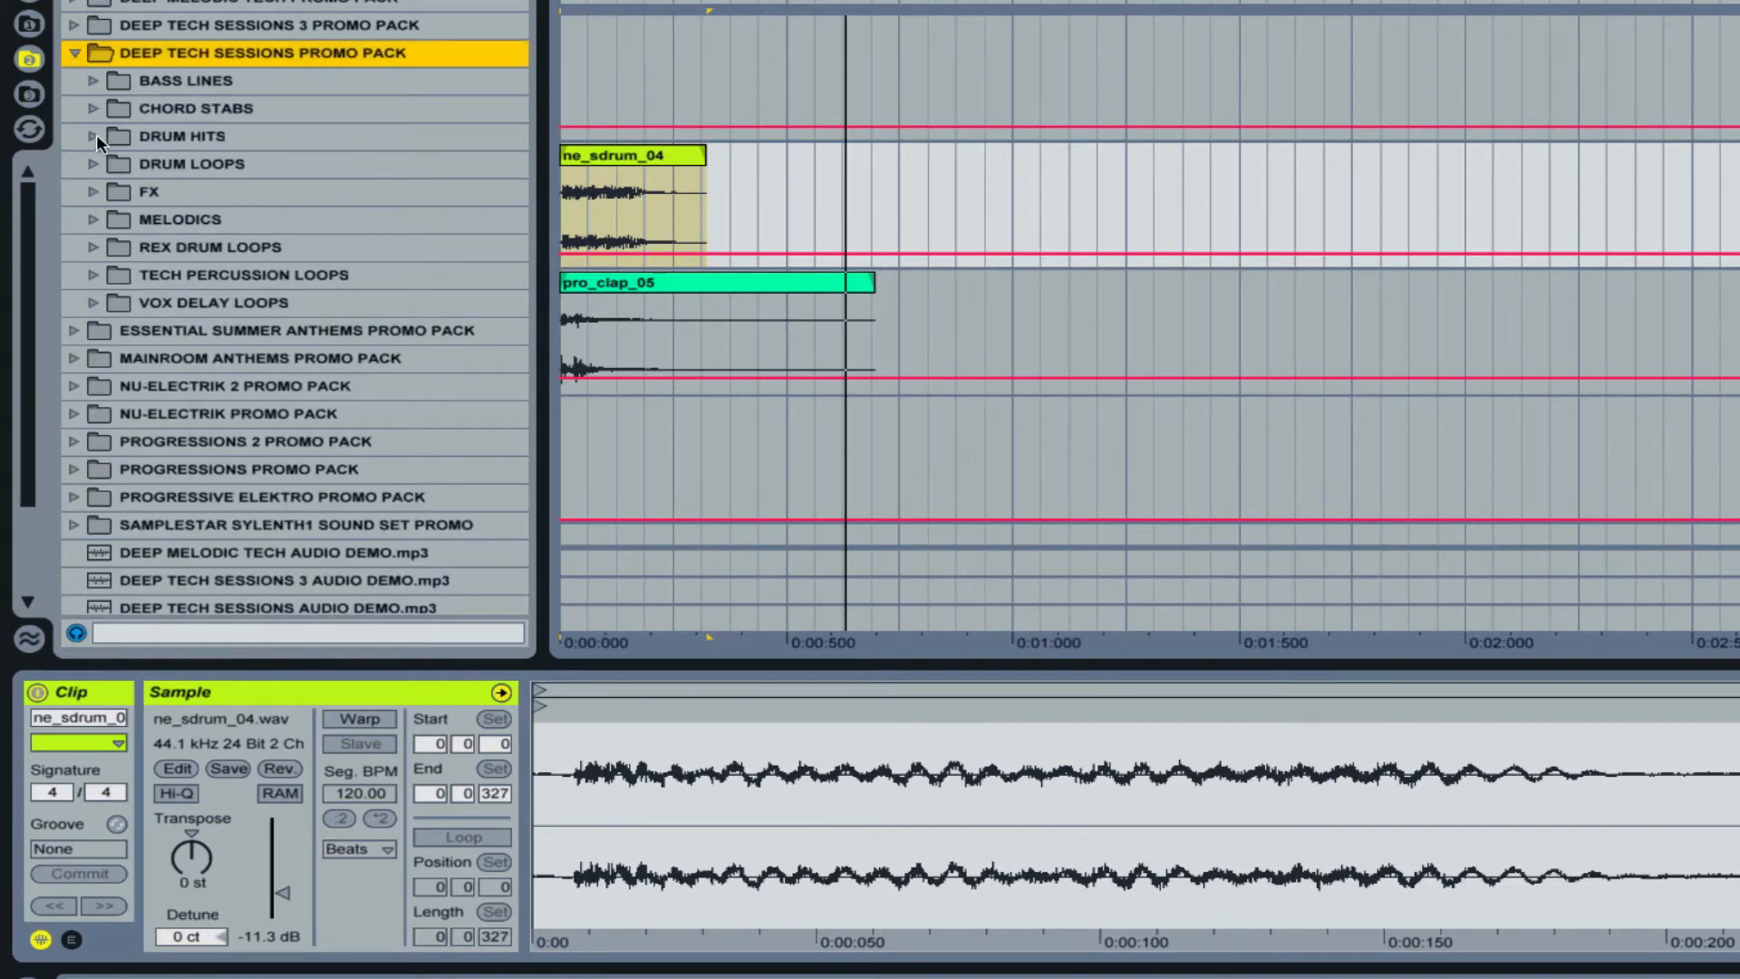
pyautogui.click(95, 135)
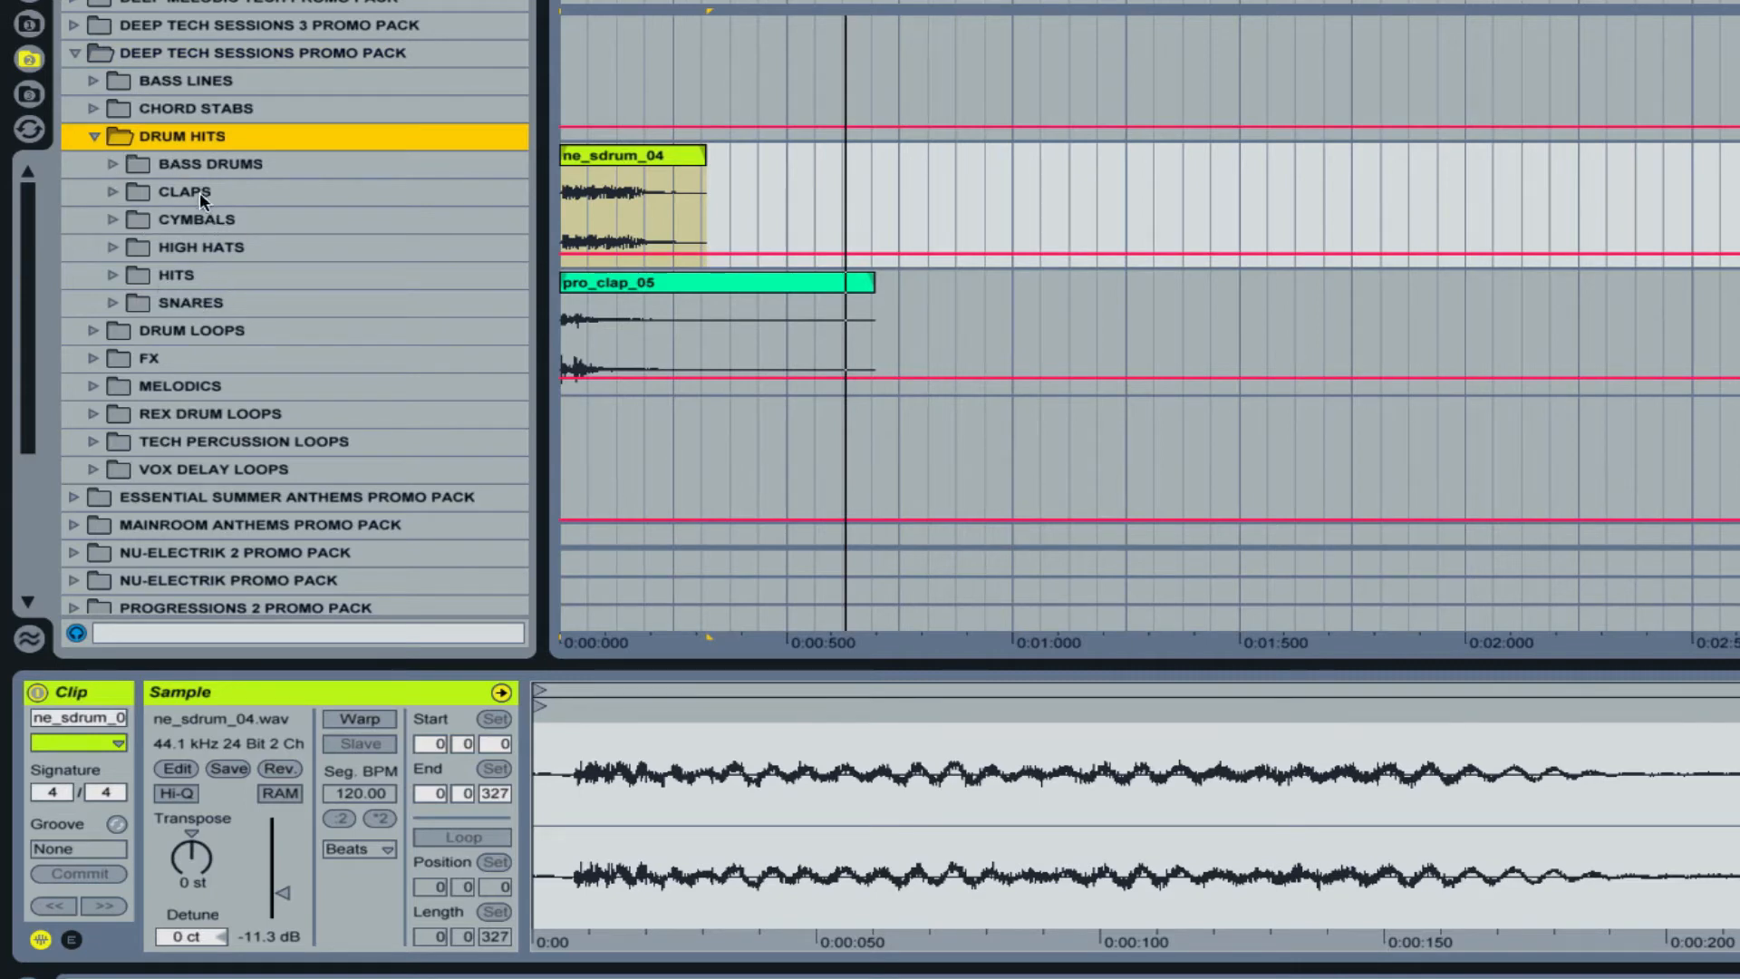
pyautogui.click(111, 300)
pyautogui.click(114, 192)
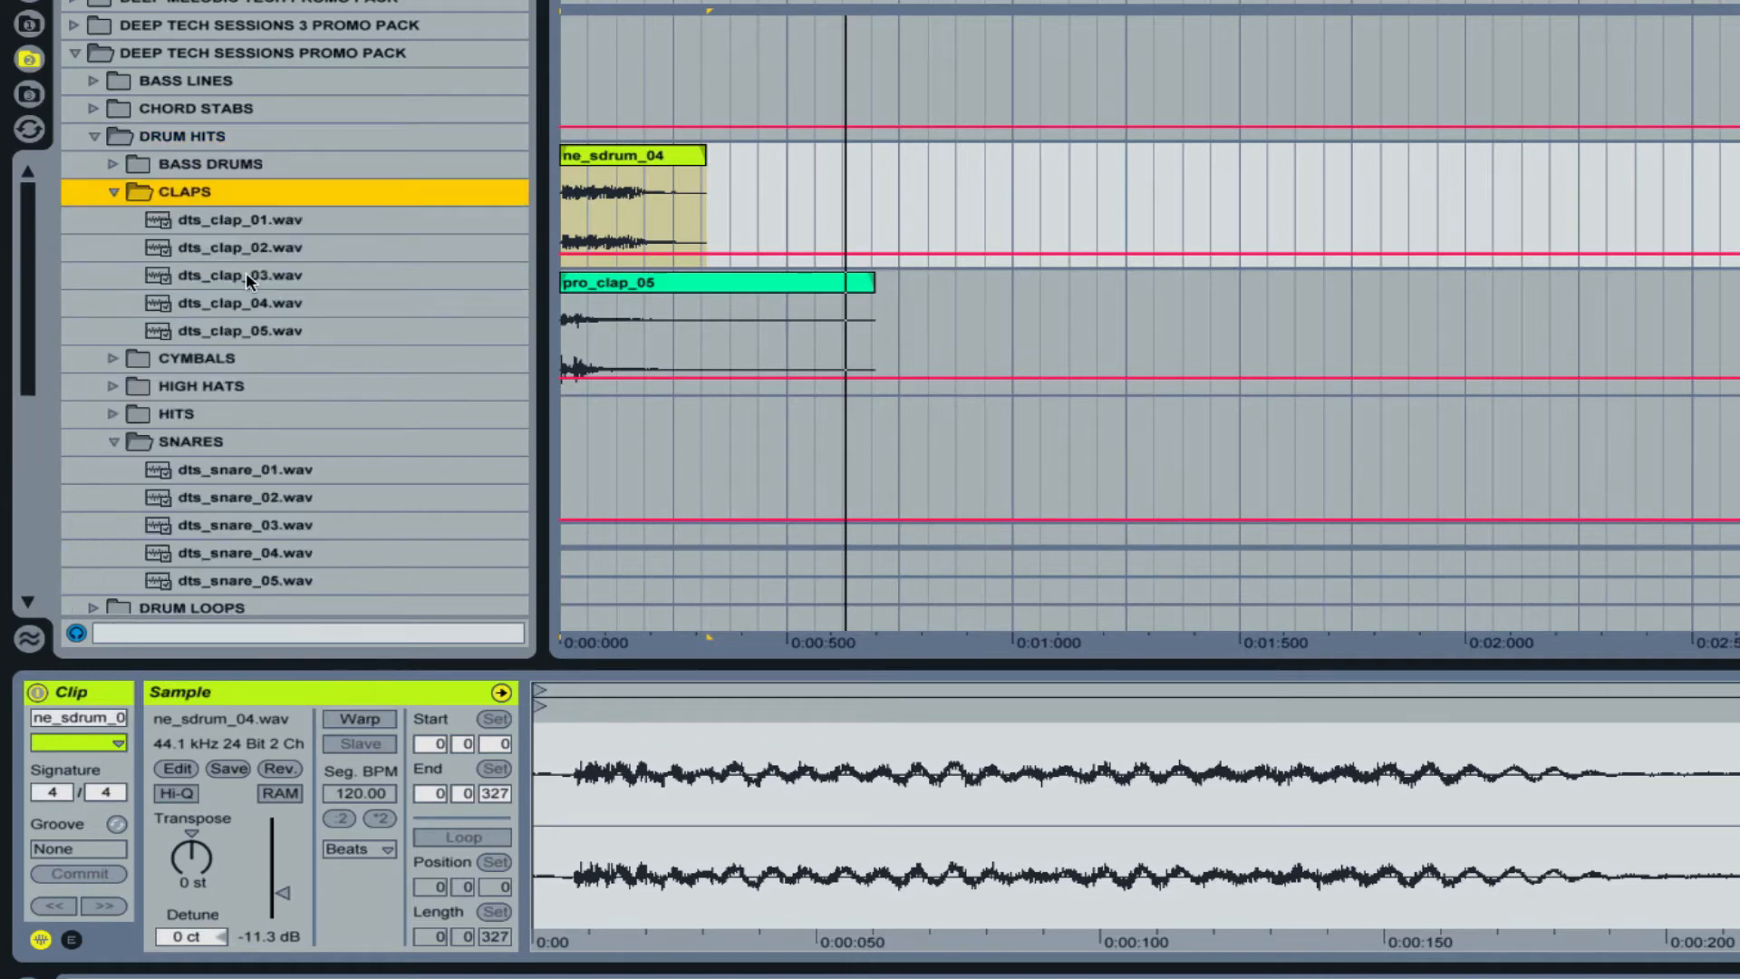
# Audition the dts_clap samples and place dts_clap_02 at the start of the first audio track
pyautogui.click(247, 273)
pyautogui.click(262, 304)
pyautogui.click(276, 332)
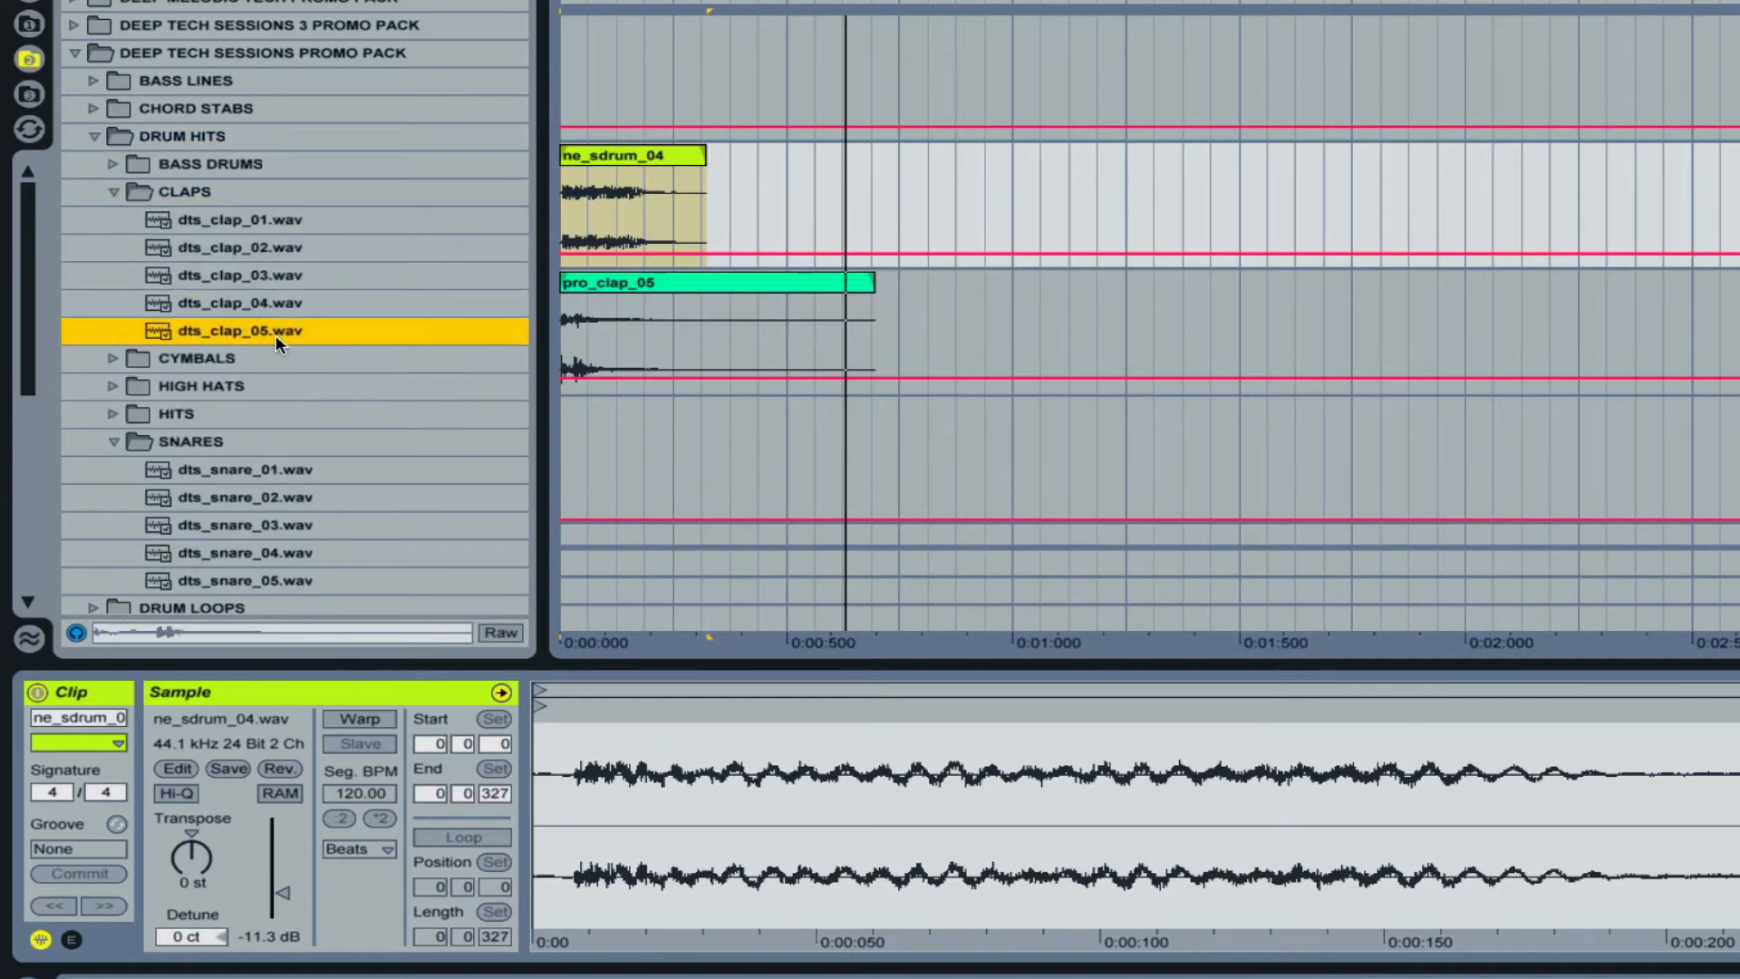
pyautogui.click(281, 225)
pyautogui.click(286, 248)
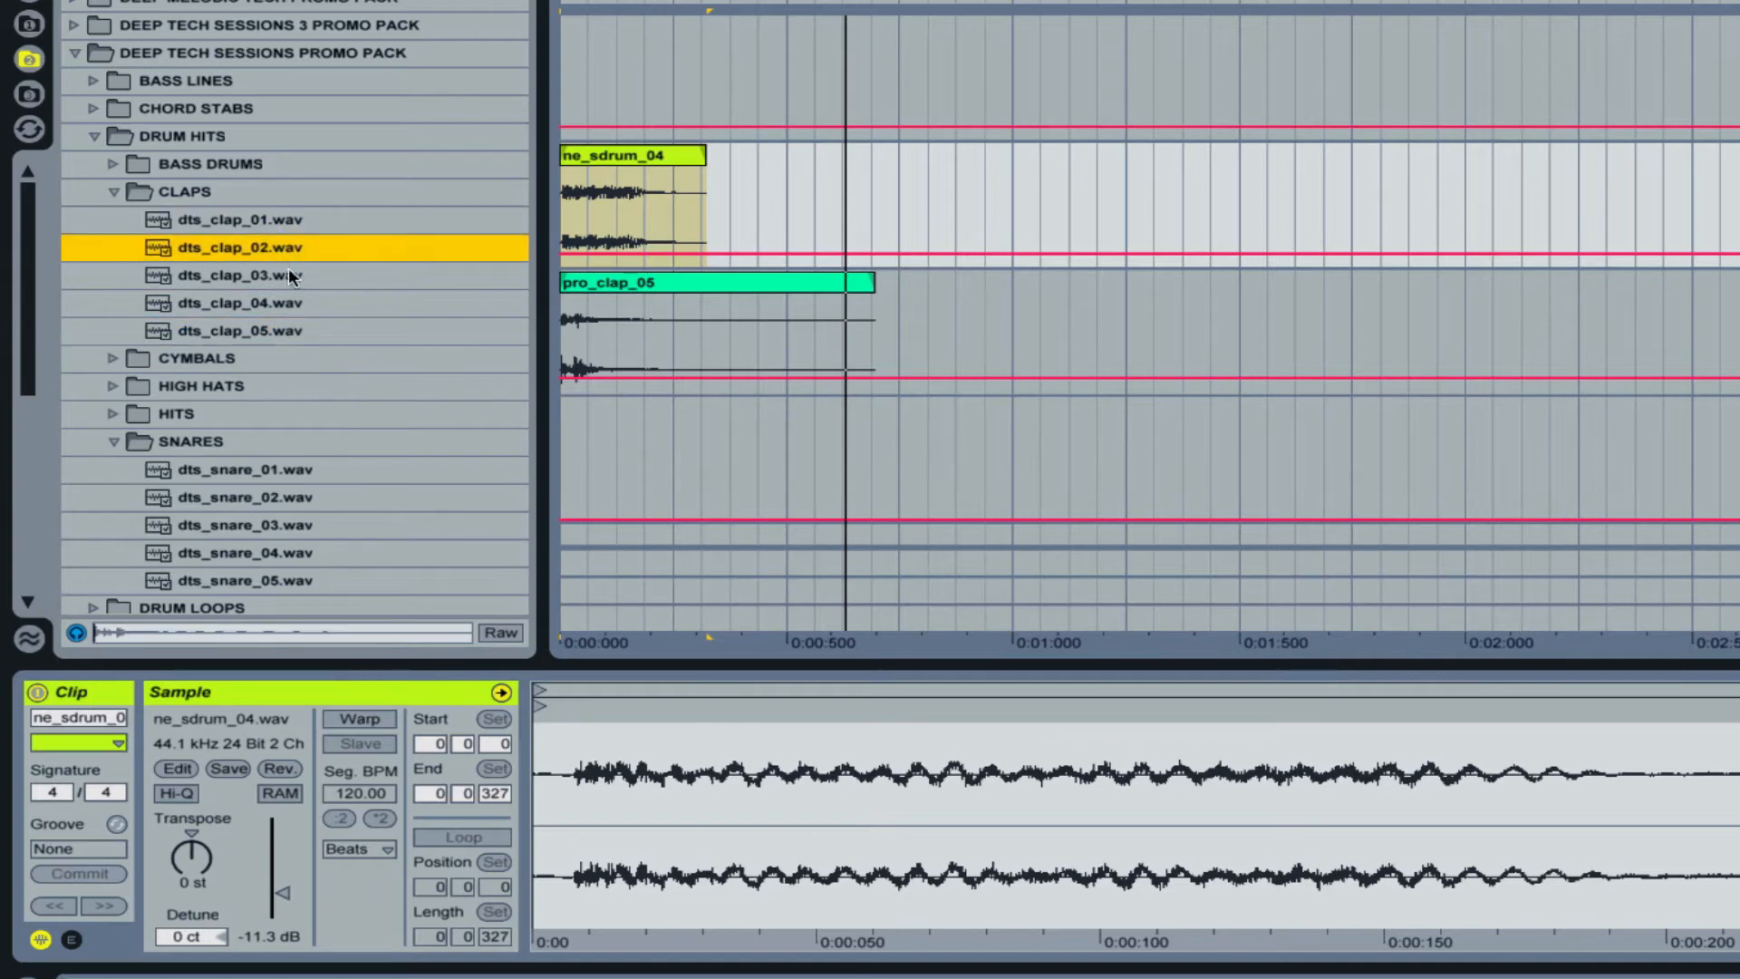
pyautogui.moveTo(266, 238); pyautogui.dragTo(567, 41)
# Raise the dts_clap_02 clip gain to 2.94 dB and play the layers
pyautogui.click(301, 884)
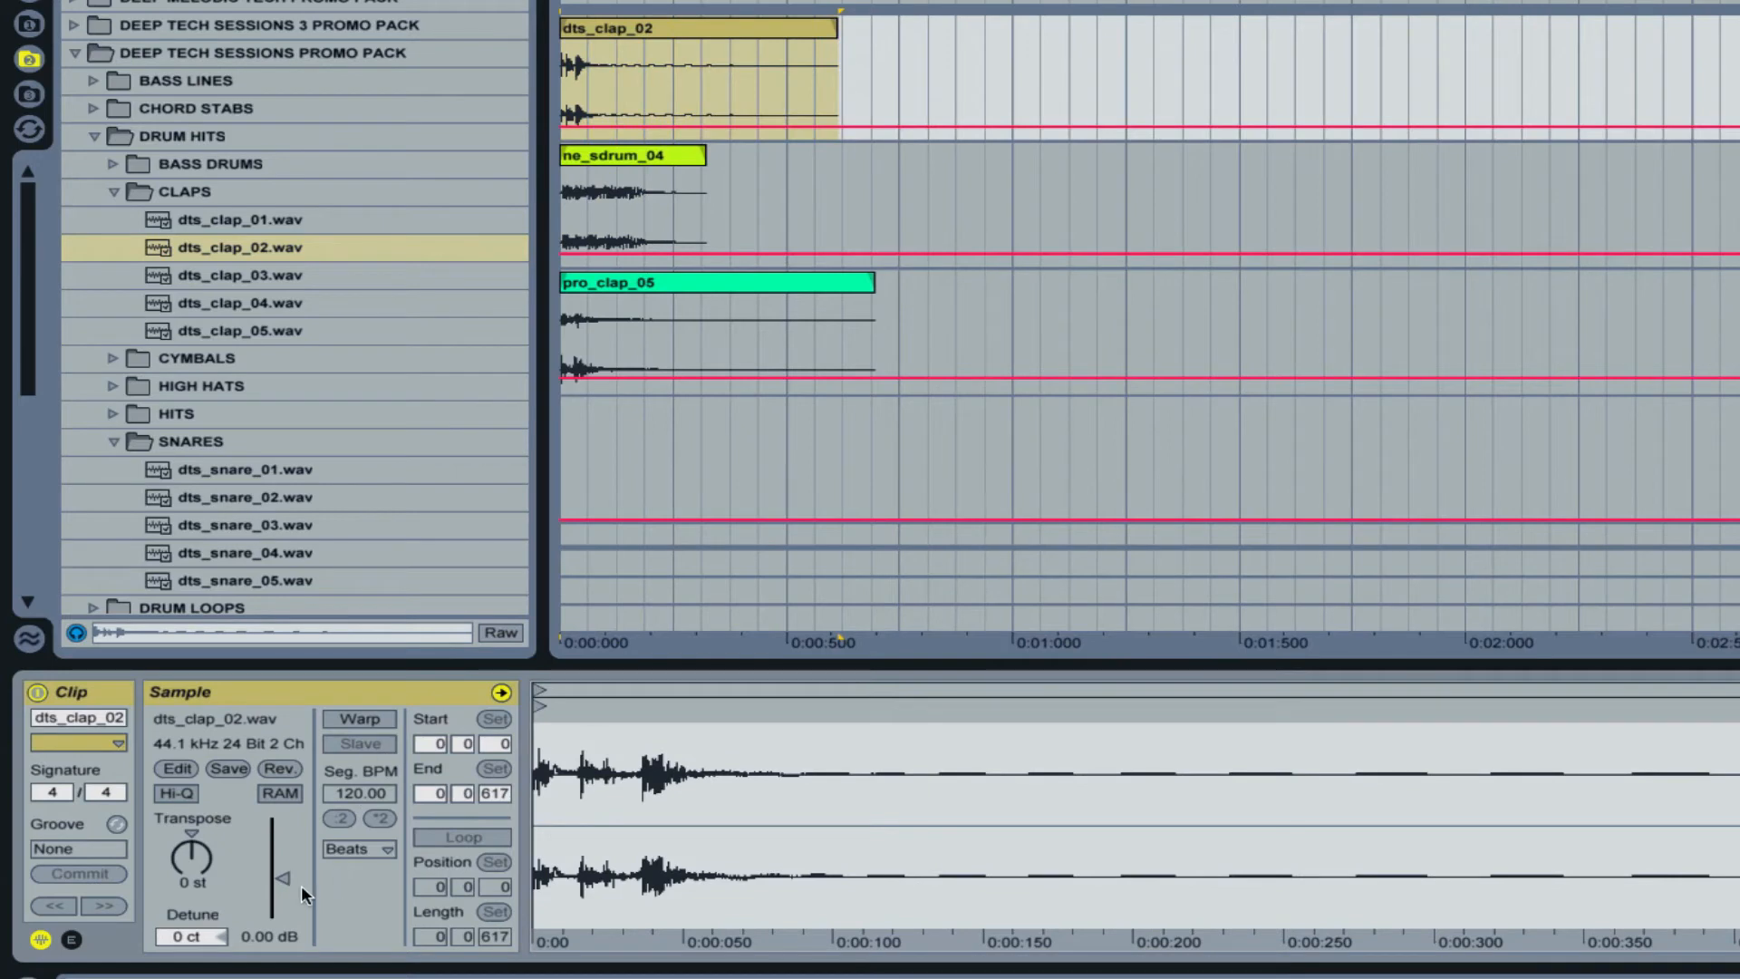
pyautogui.moveTo(283, 879); pyautogui.dragTo(284, 871)
pyautogui.click(603, 27)
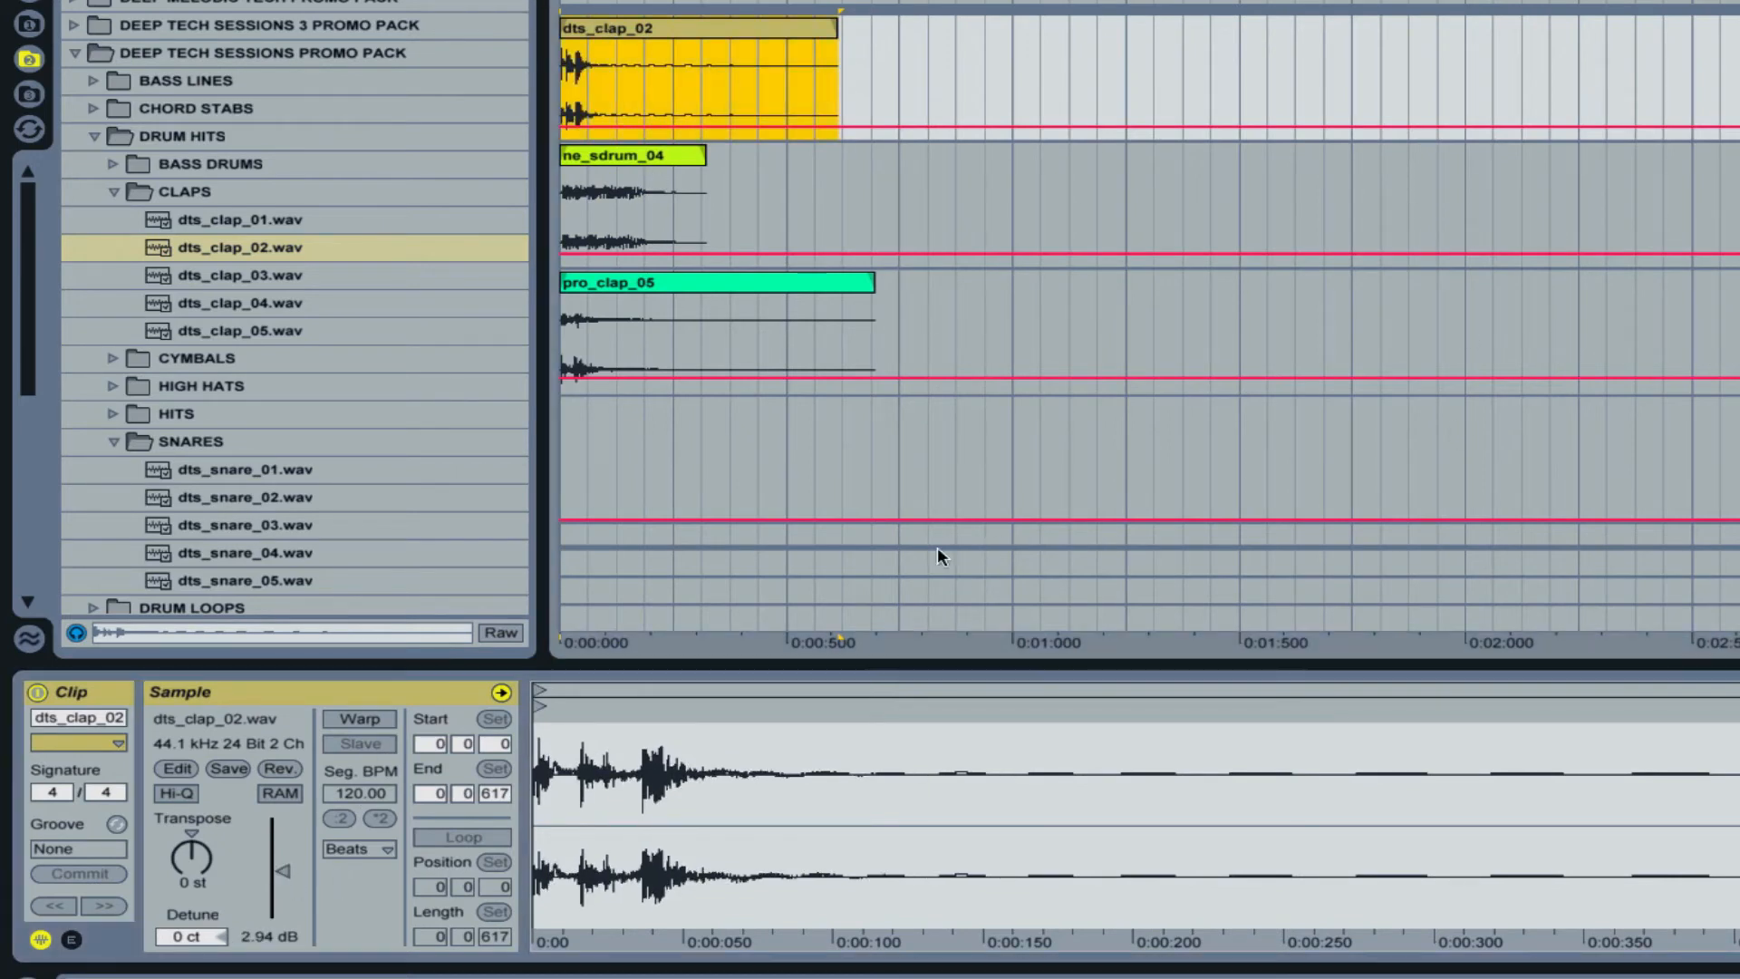
pyautogui.press('space')
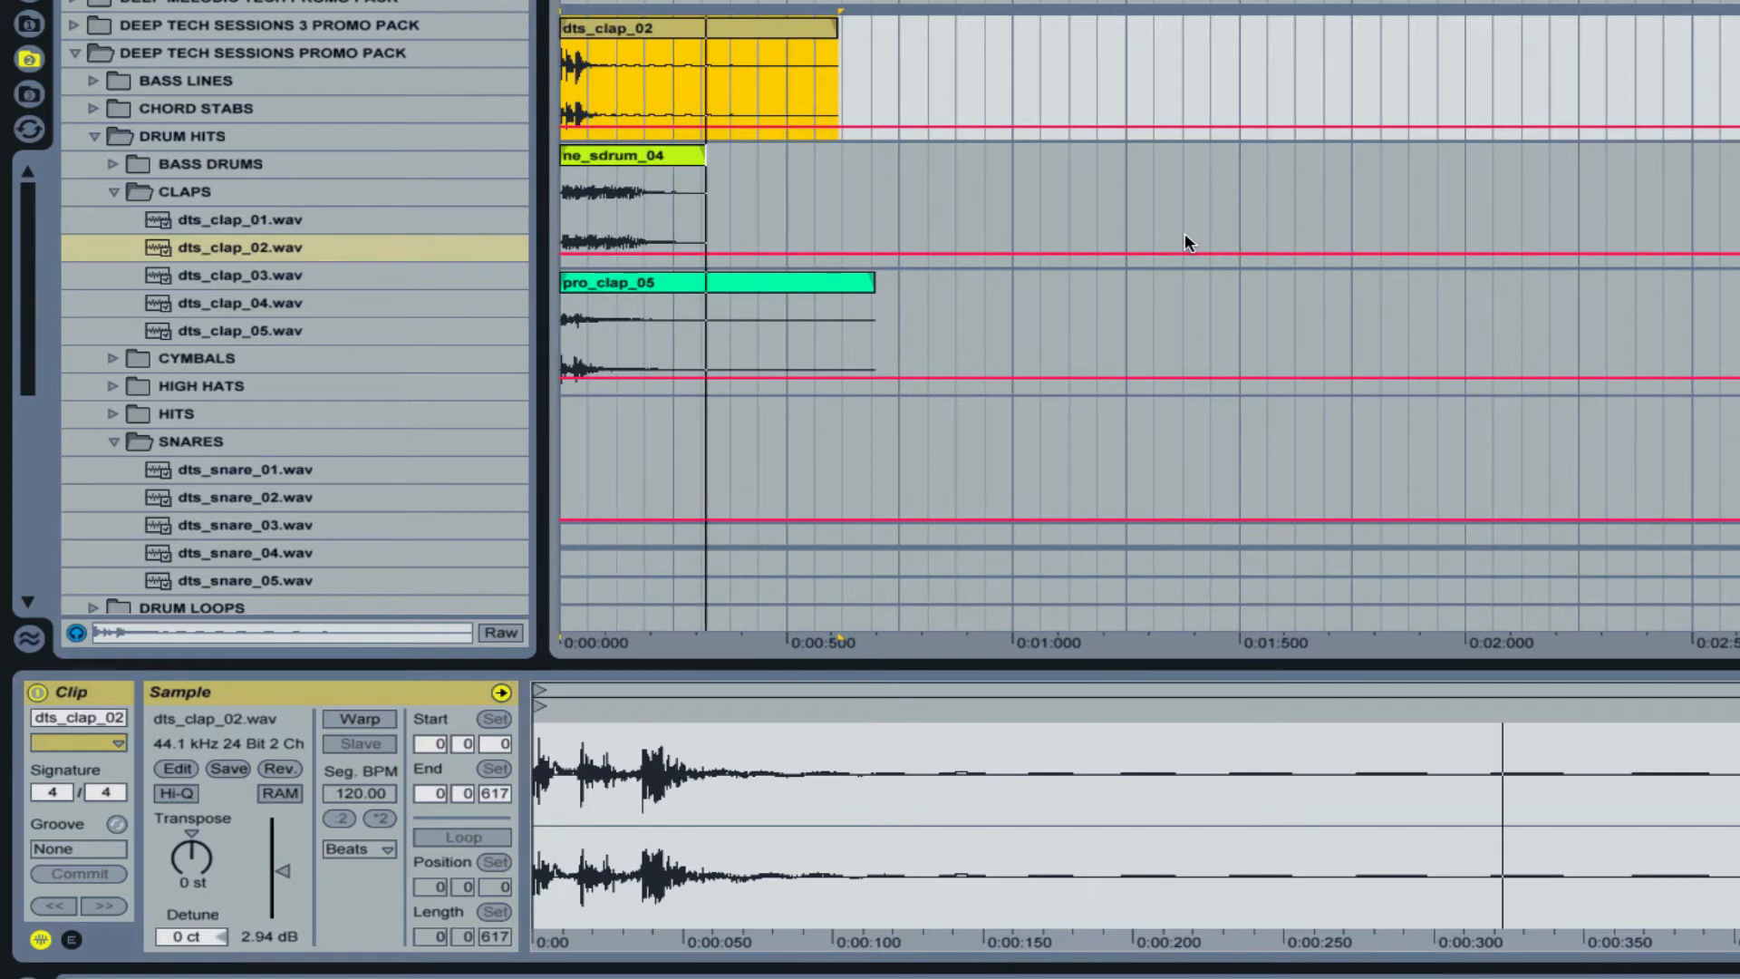
# Swap the clips so ne_sdrum_04 starts the first audio track and dts_clap_02 the second, and play the layers
pyautogui.moveTo(622, 152); pyautogui.dragTo(960, 28)
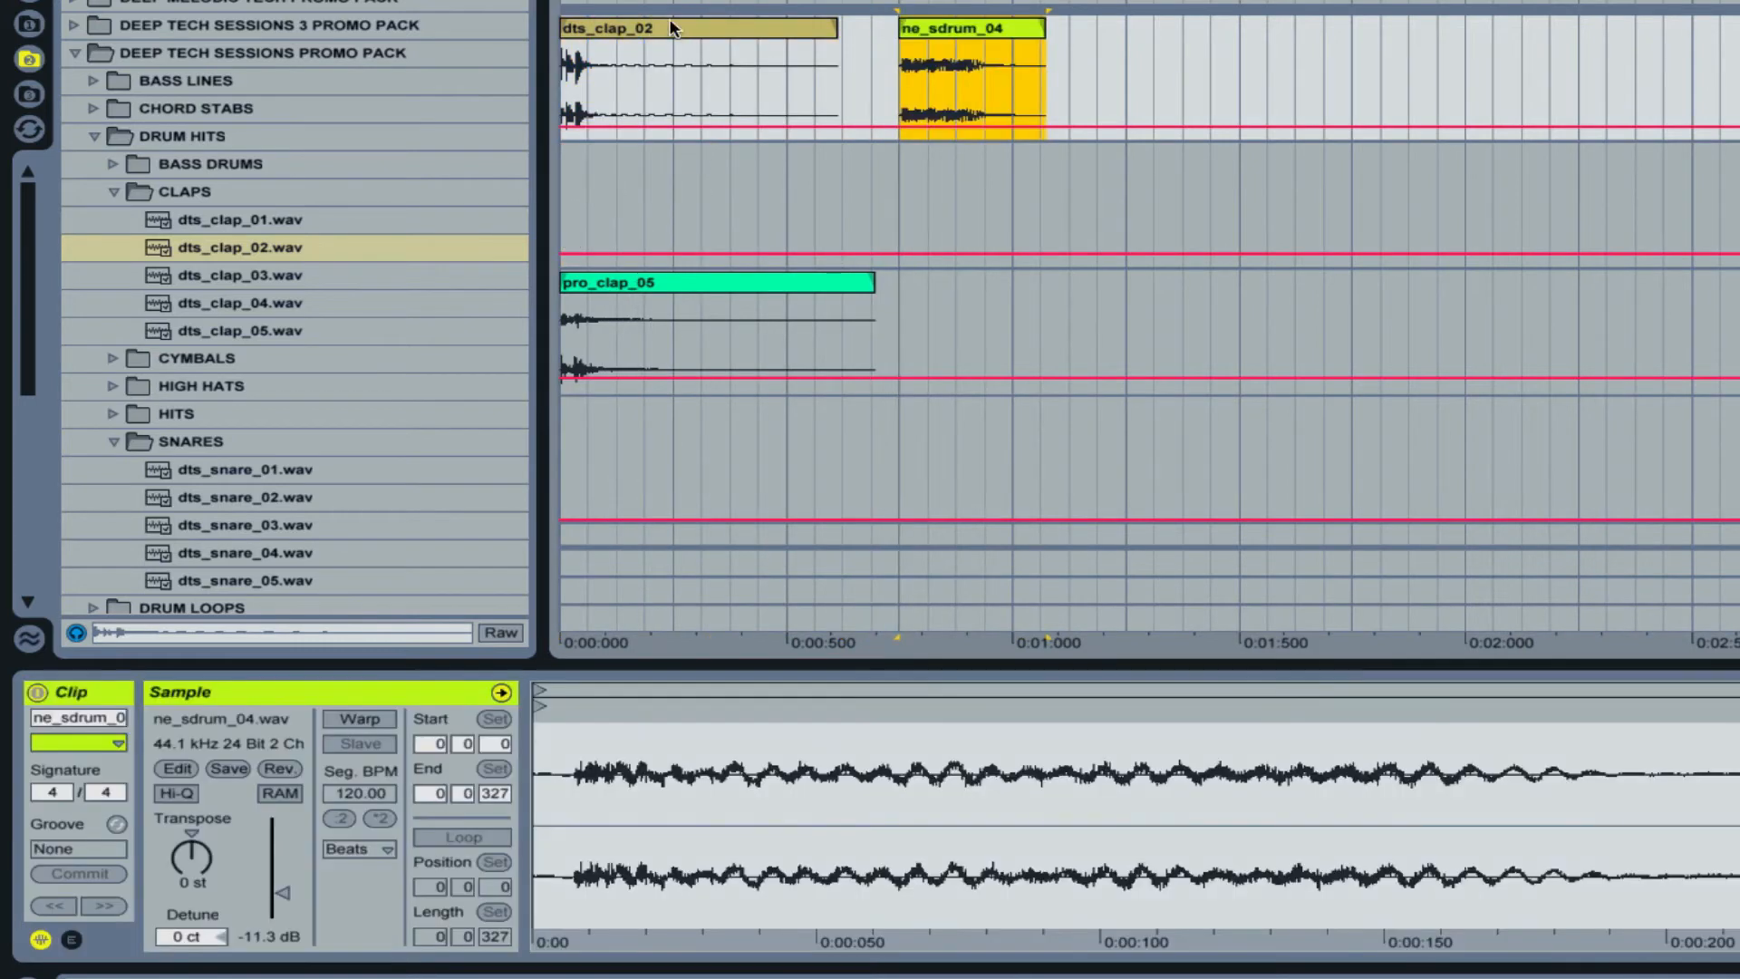
pyautogui.moveTo(671, 32); pyautogui.dragTo(670, 159)
pyautogui.moveTo(928, 40); pyautogui.dragTo(587, 30)
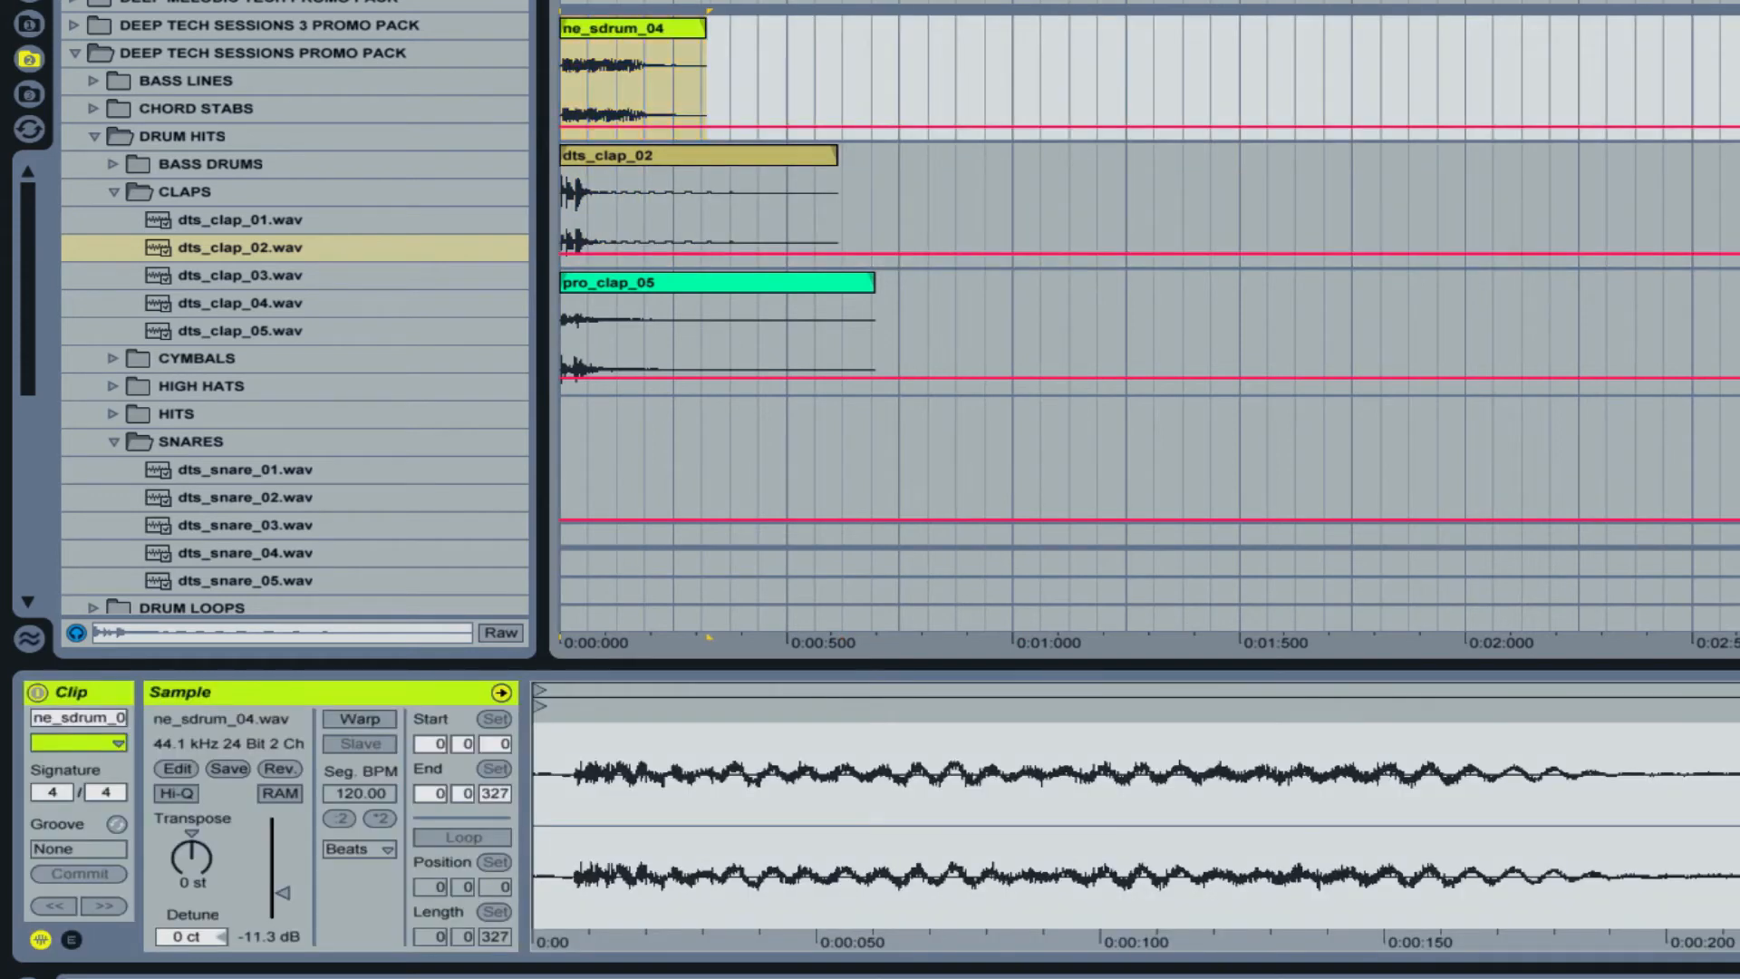
pyautogui.hotkey('shift', 'Tab')
pyautogui.press('space')
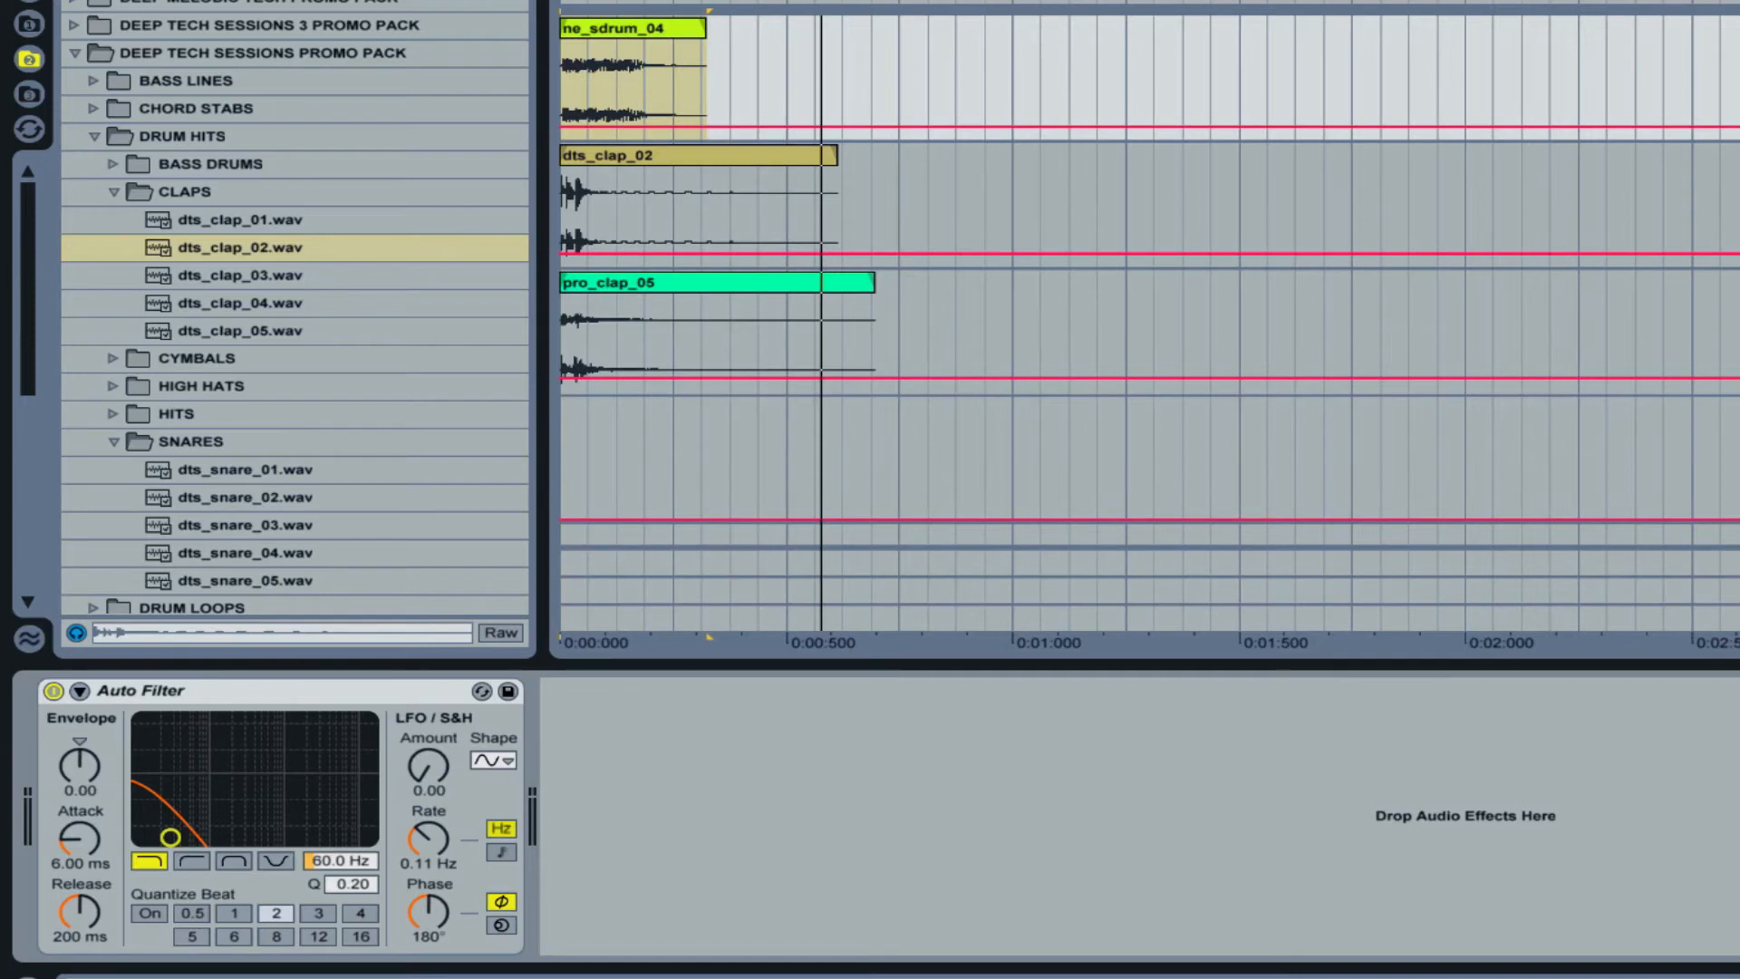
pyautogui.press('space')
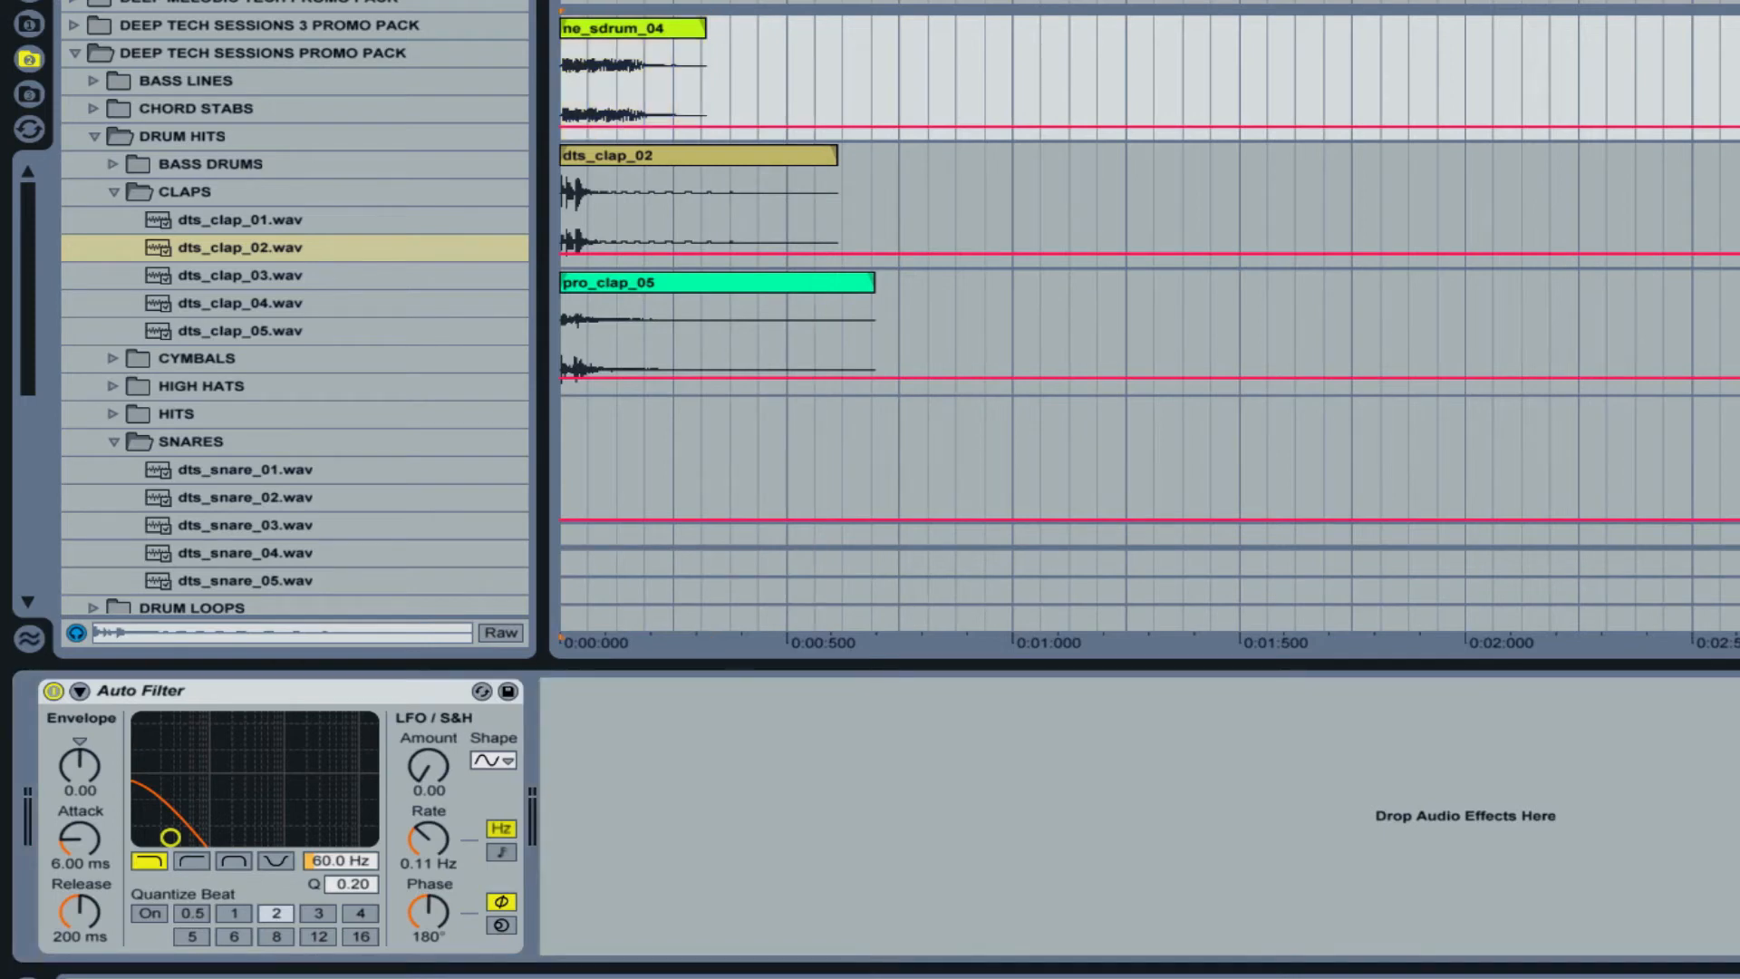
pyautogui.scroll(-3, 1231, 346)
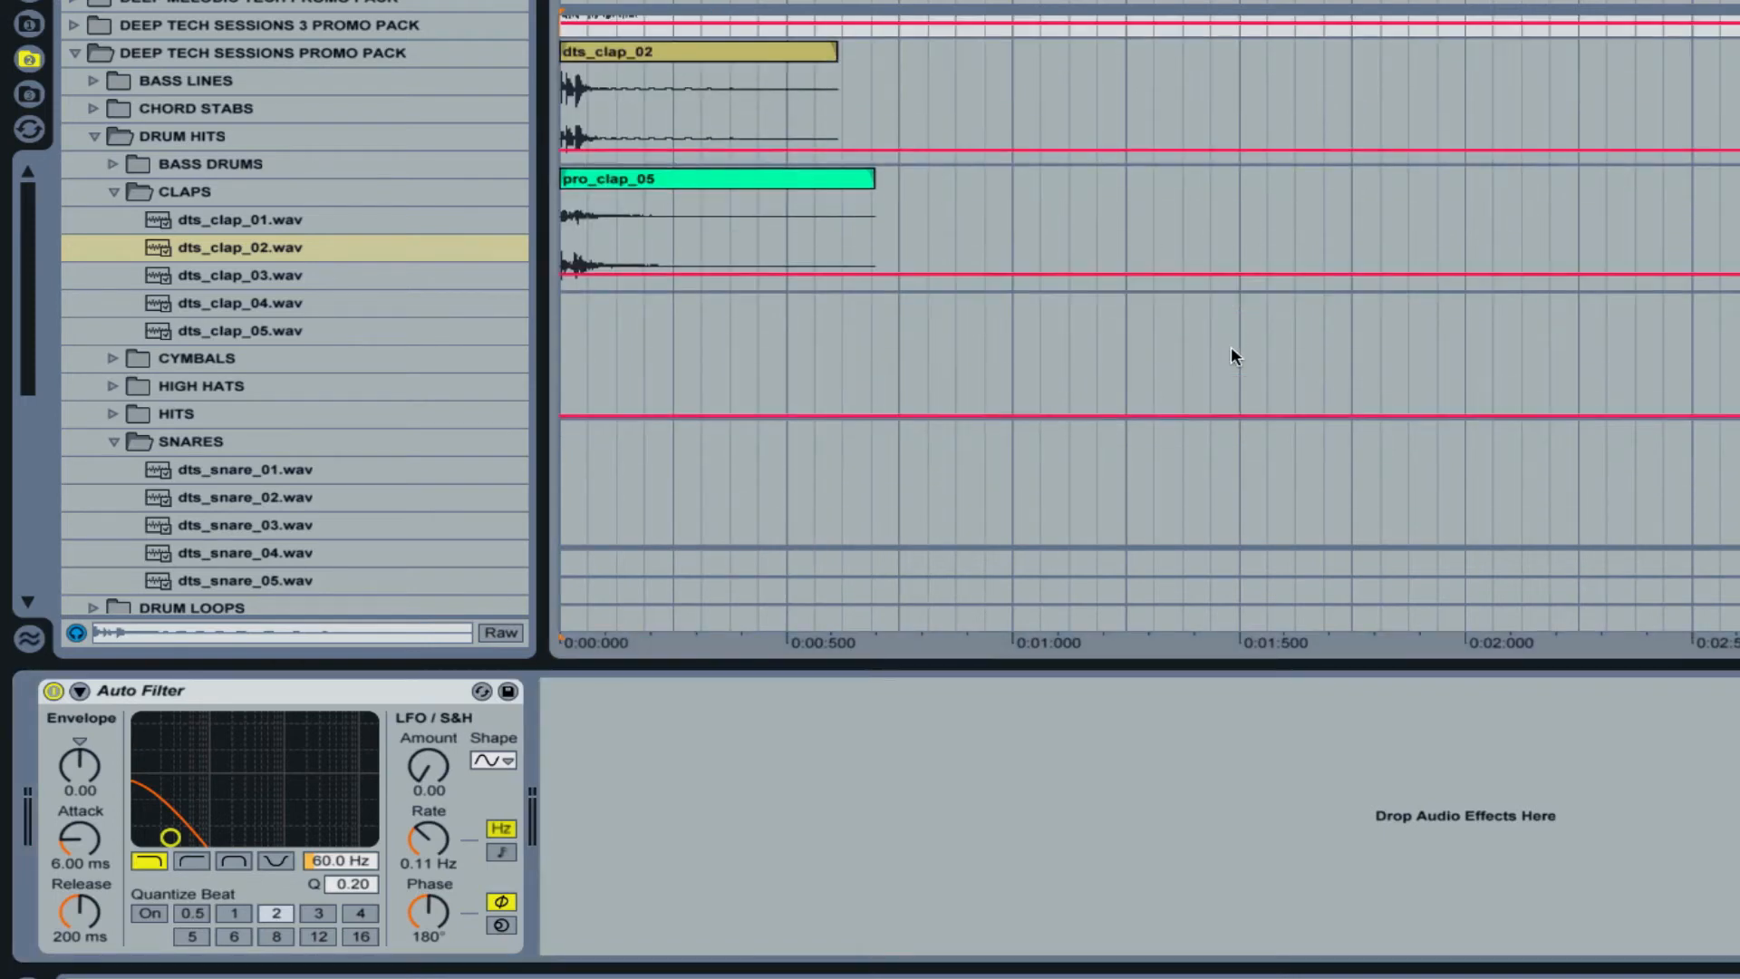
pyautogui.press('space')
pyautogui.press('space')
pyautogui.hotkey('ctrl', 'z')
pyautogui.scroll(2, 1521, 312)
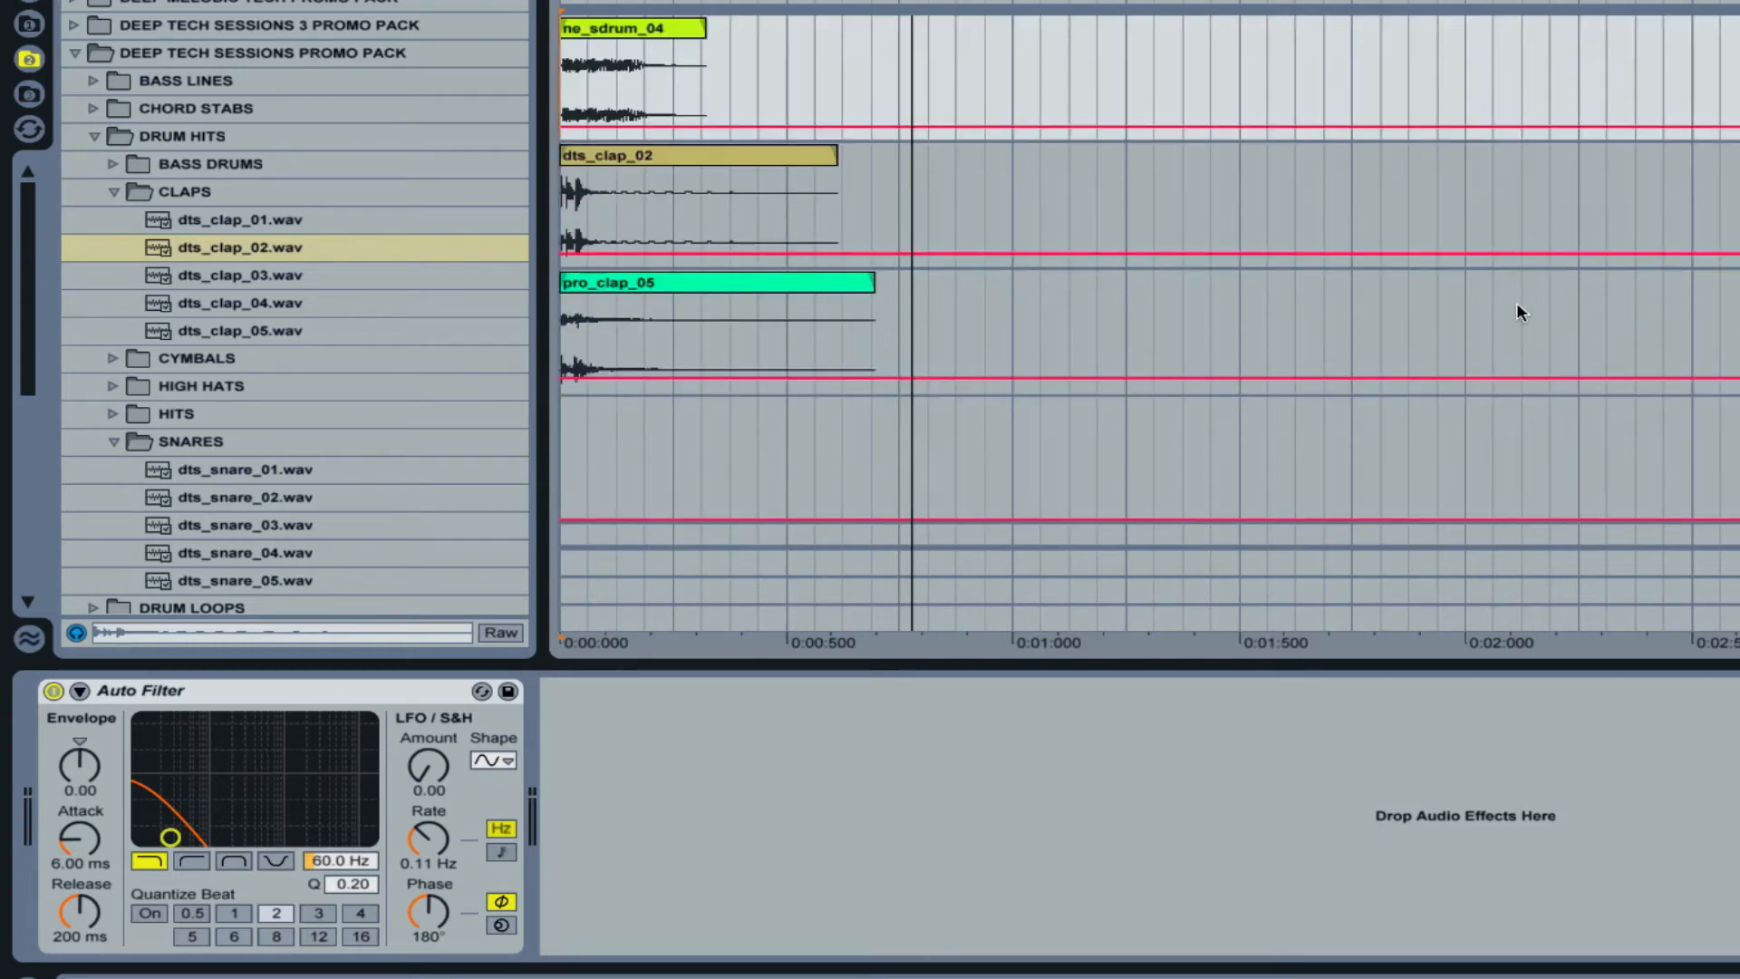
# Try a band-pass Auto Filter at 400 Hz with Q 1.00 on the ne_sdrum_04 track and play the layers
pyautogui.click(636, 29)
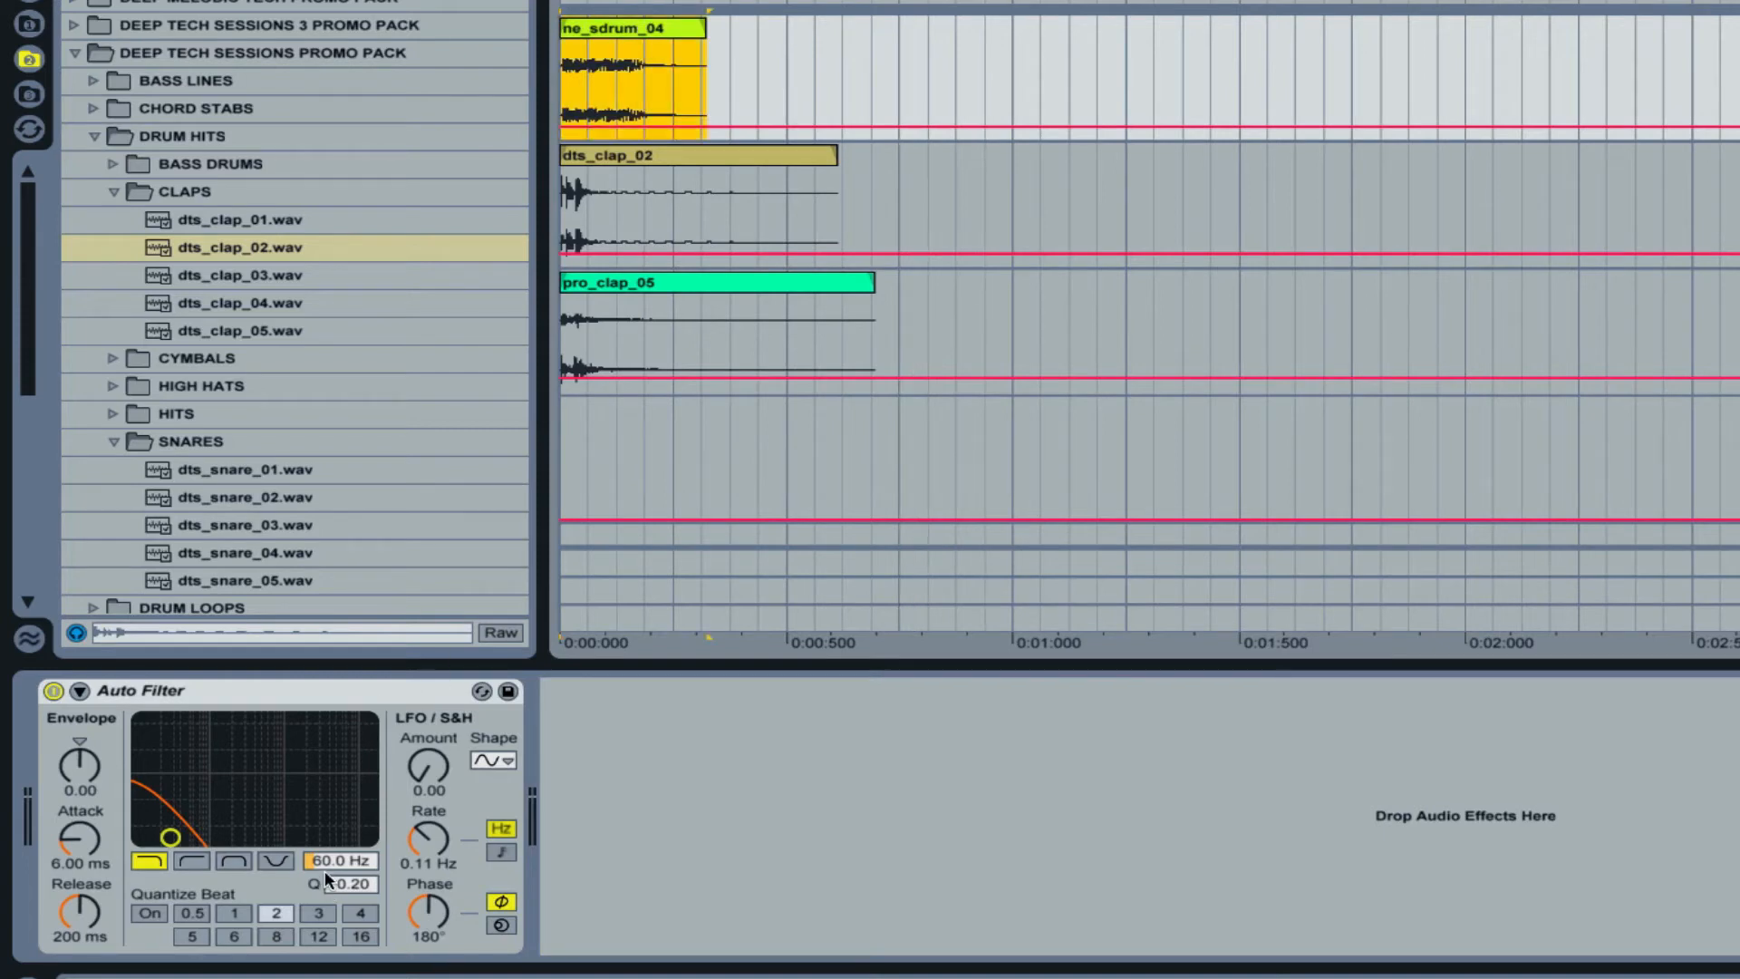
pyautogui.moveTo(328, 861); pyautogui.dragTo(328, 823)
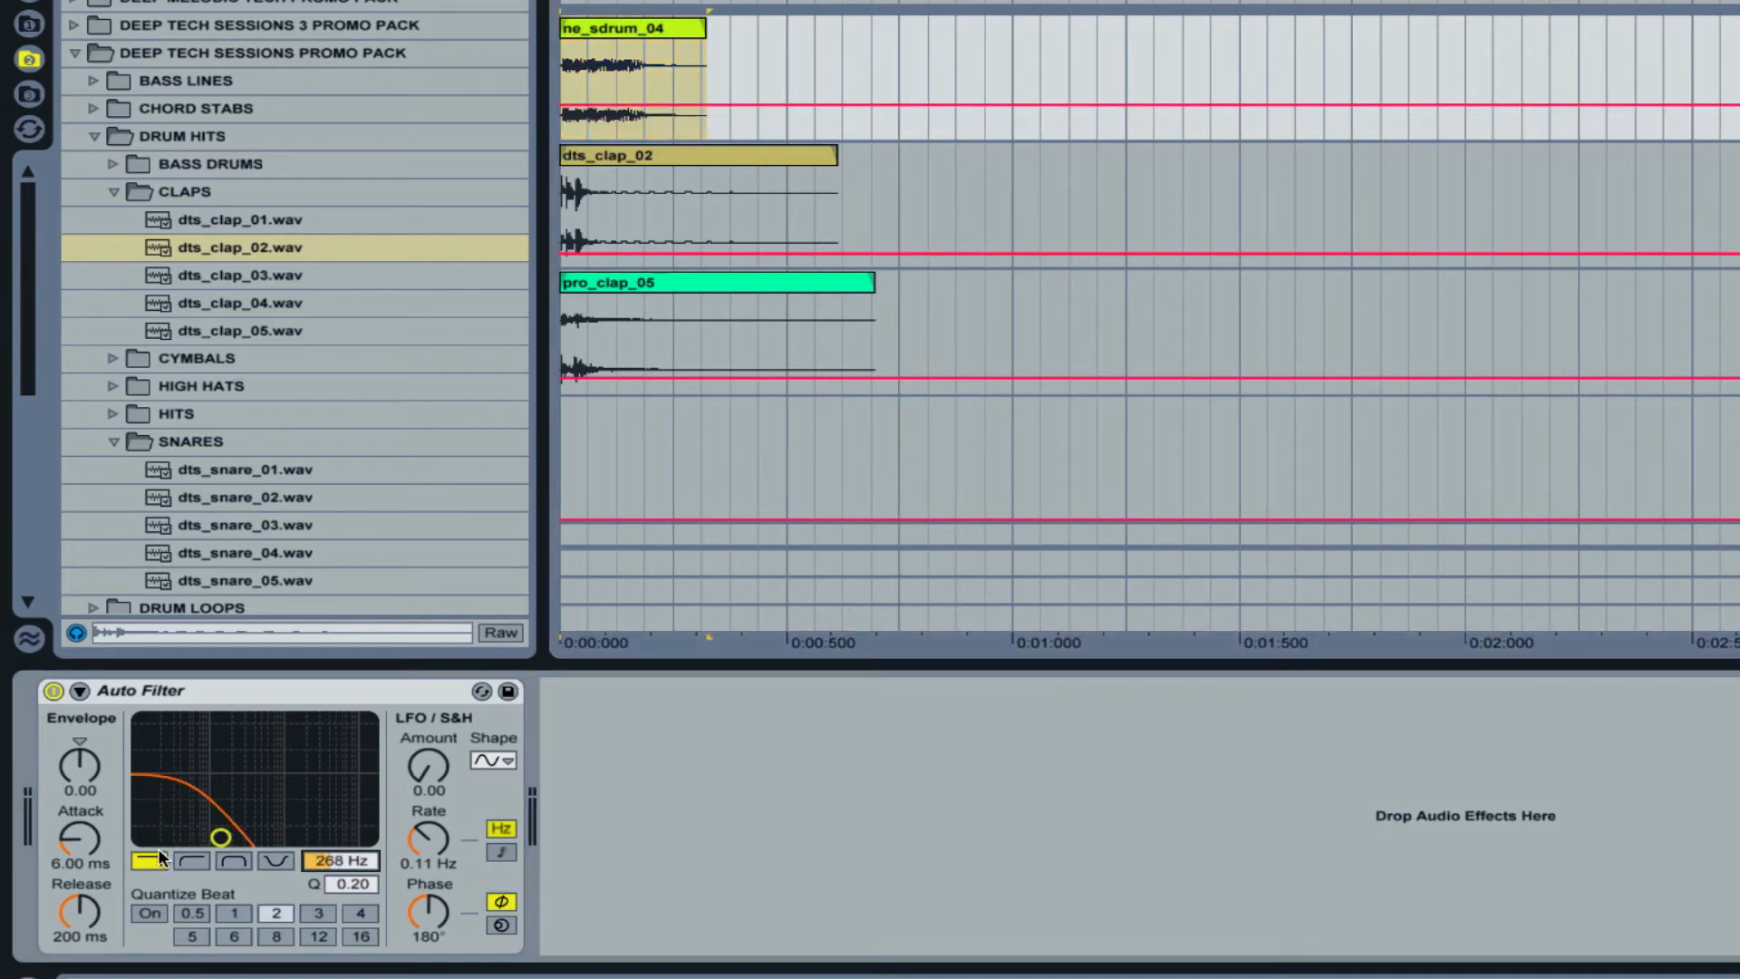
pyautogui.click(227, 859)
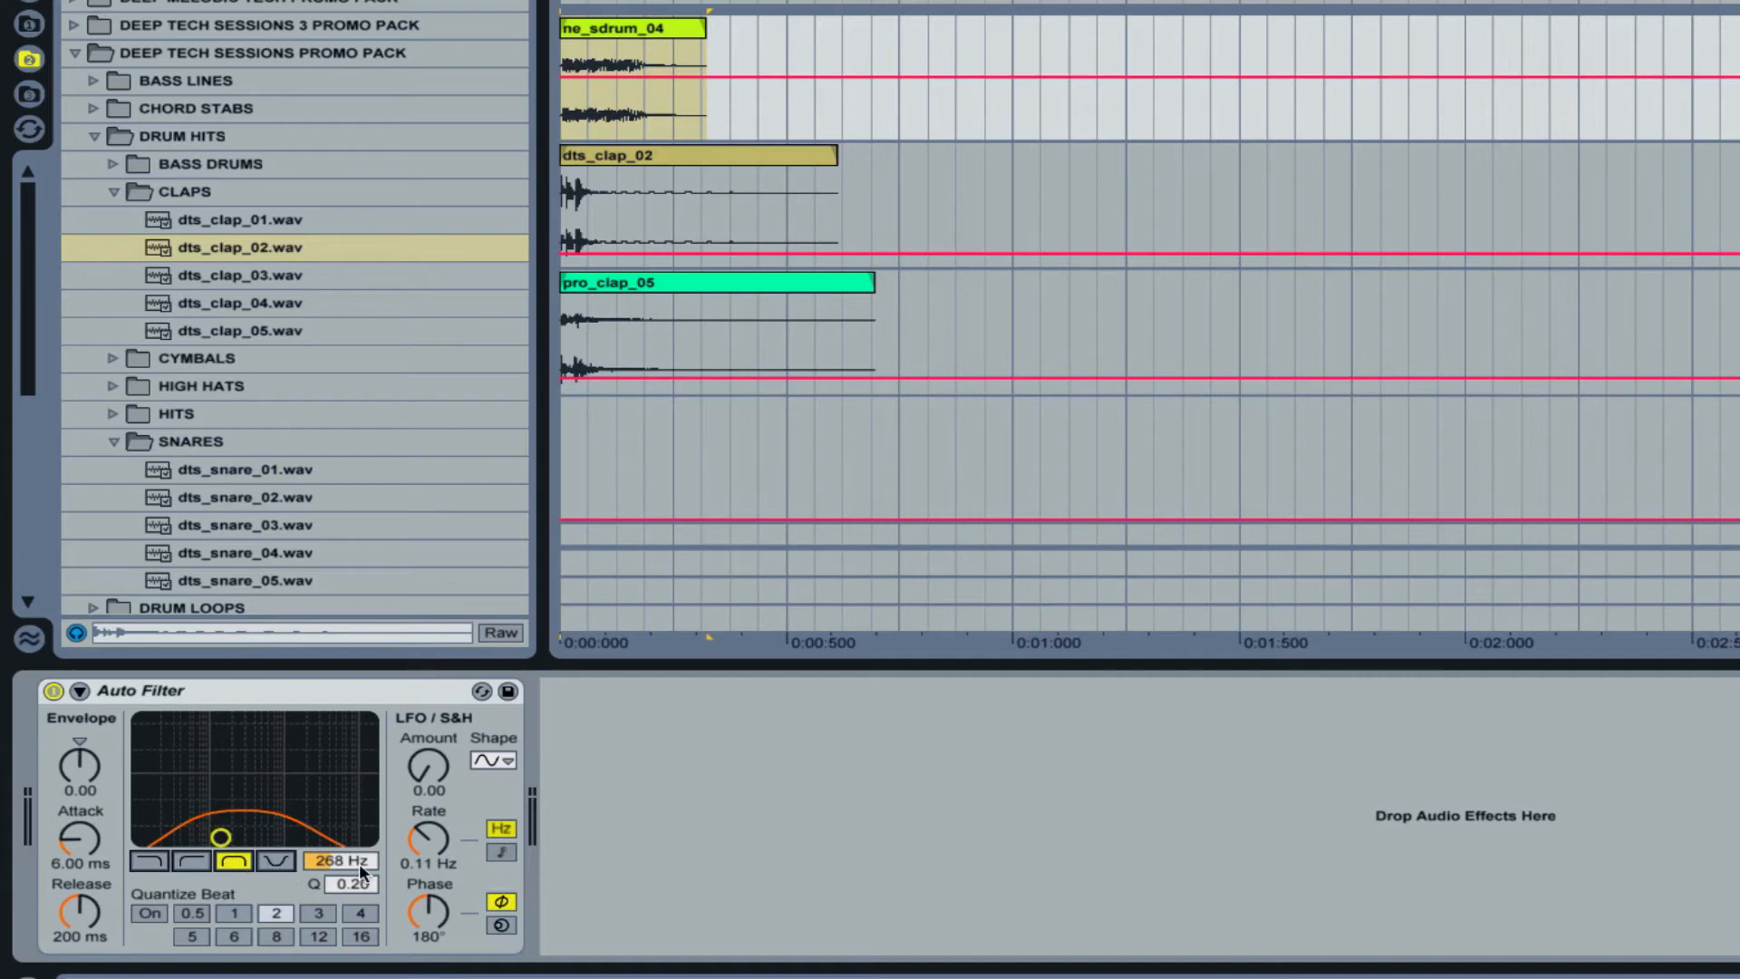
pyautogui.moveTo(341, 857); pyautogui.dragTo(349, 855)
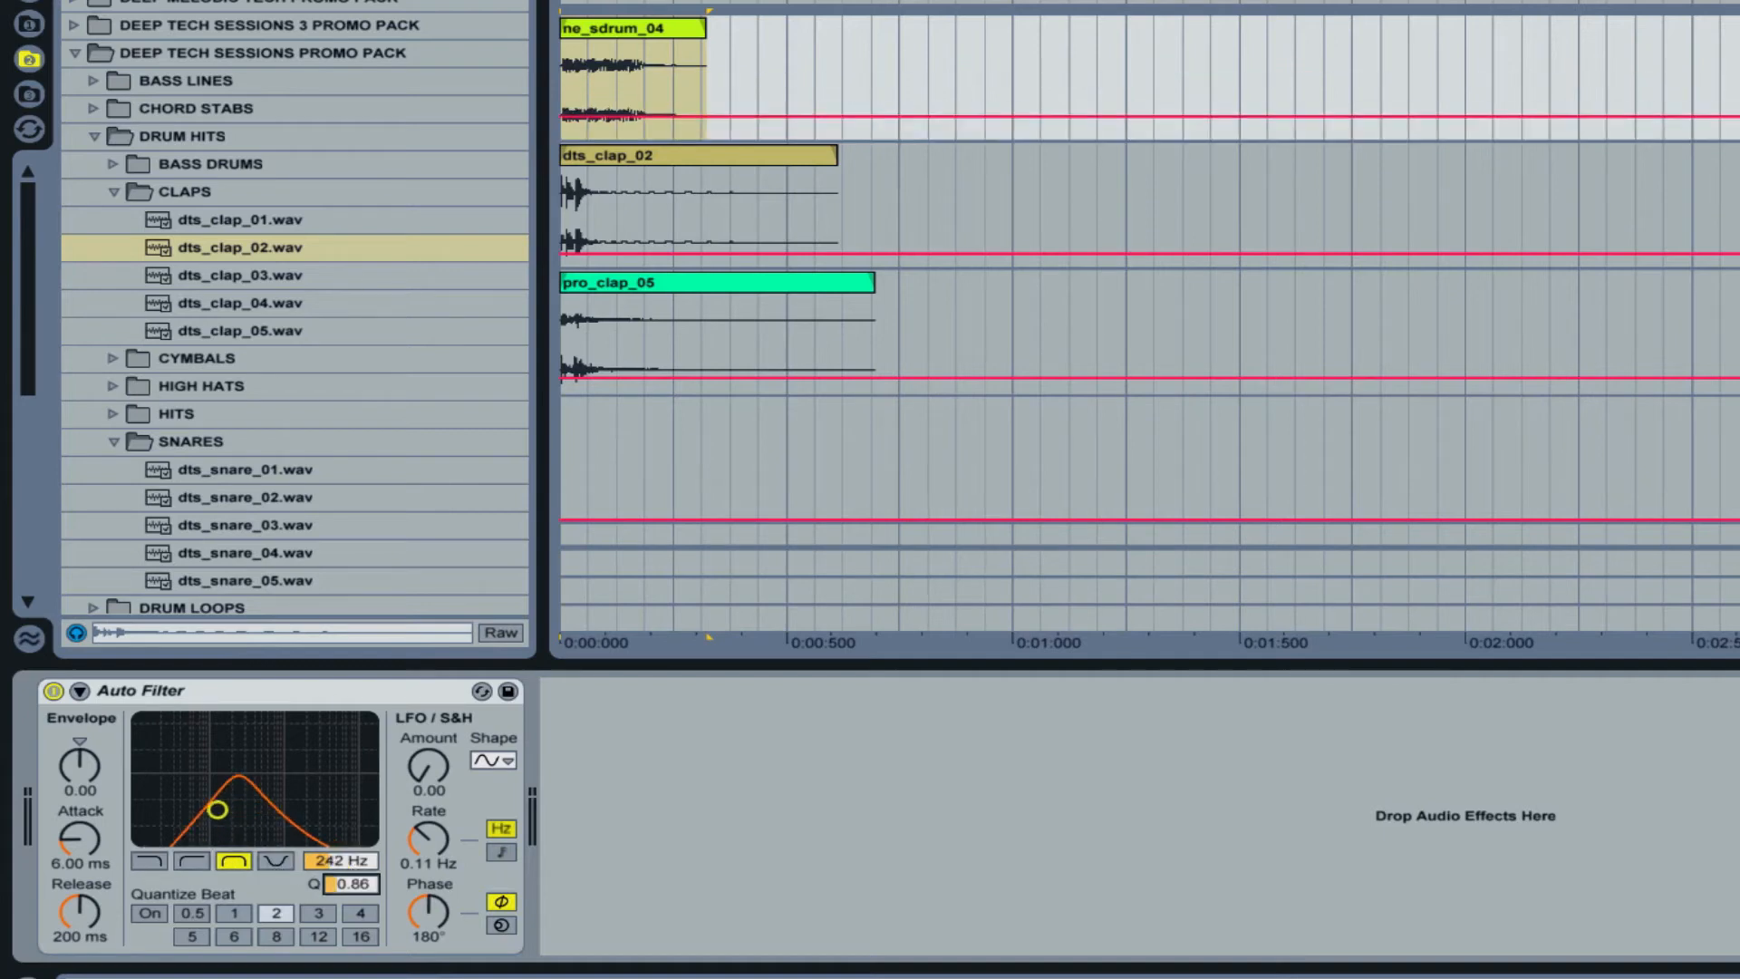
pyautogui.moveTo(215, 810); pyautogui.dragTo(220, 804)
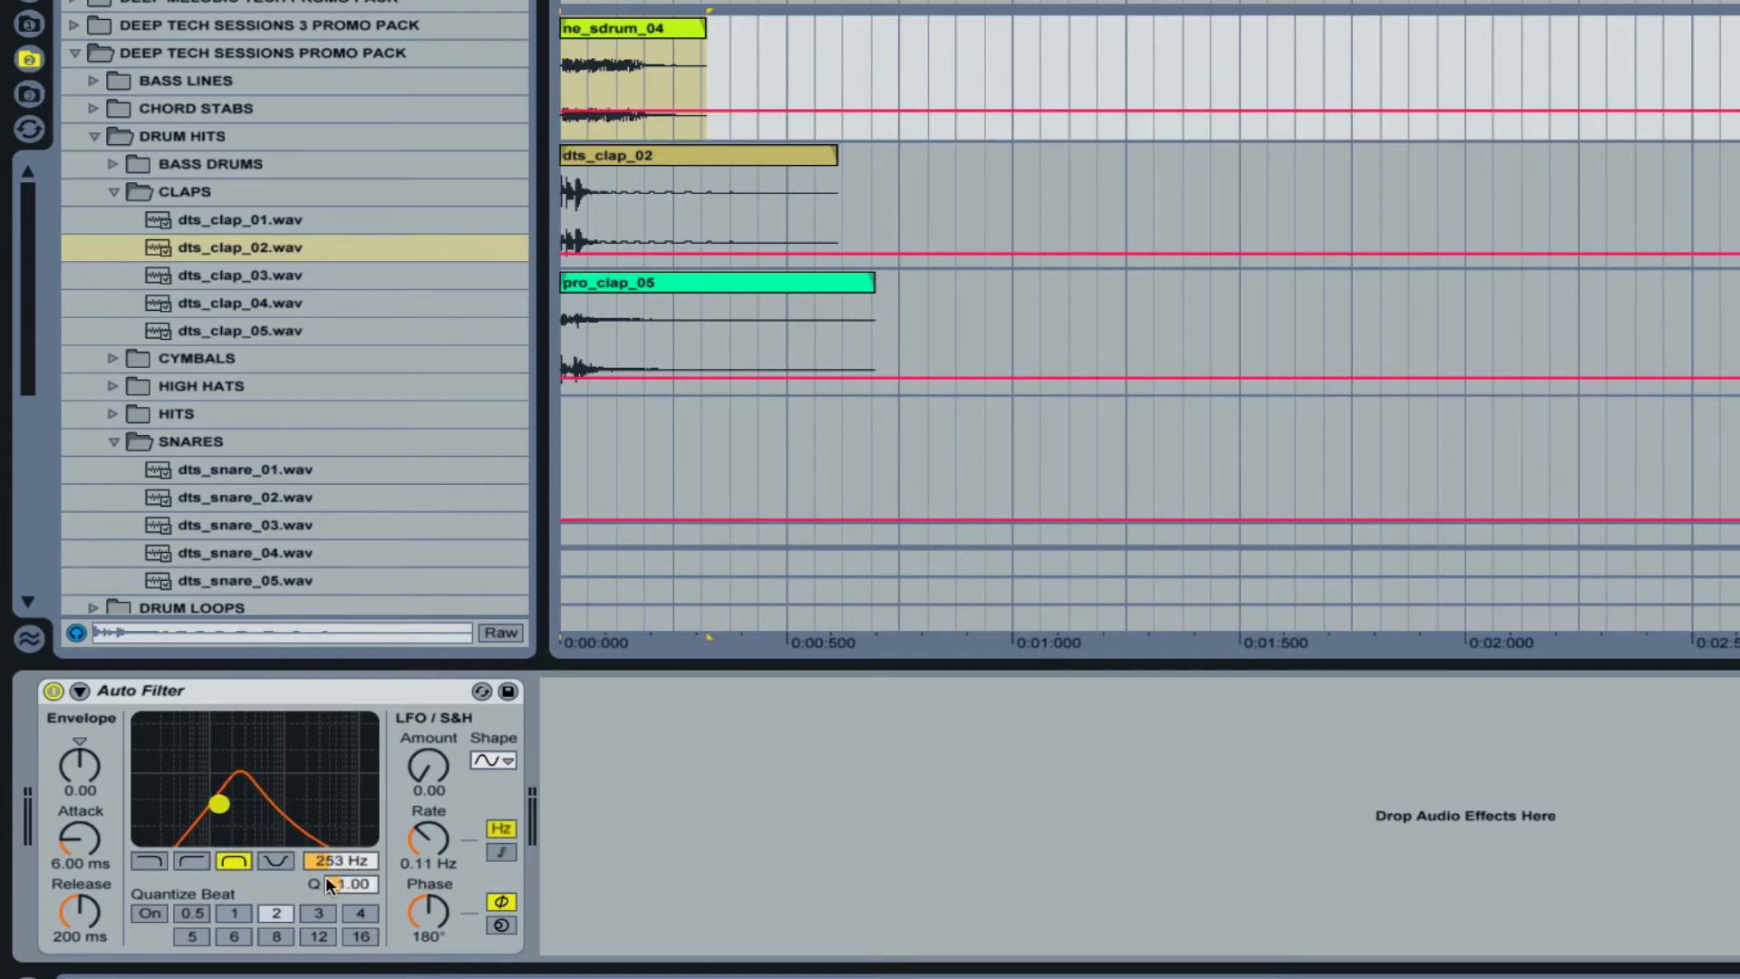
pyautogui.moveTo(339, 858); pyautogui.dragTo(339, 835)
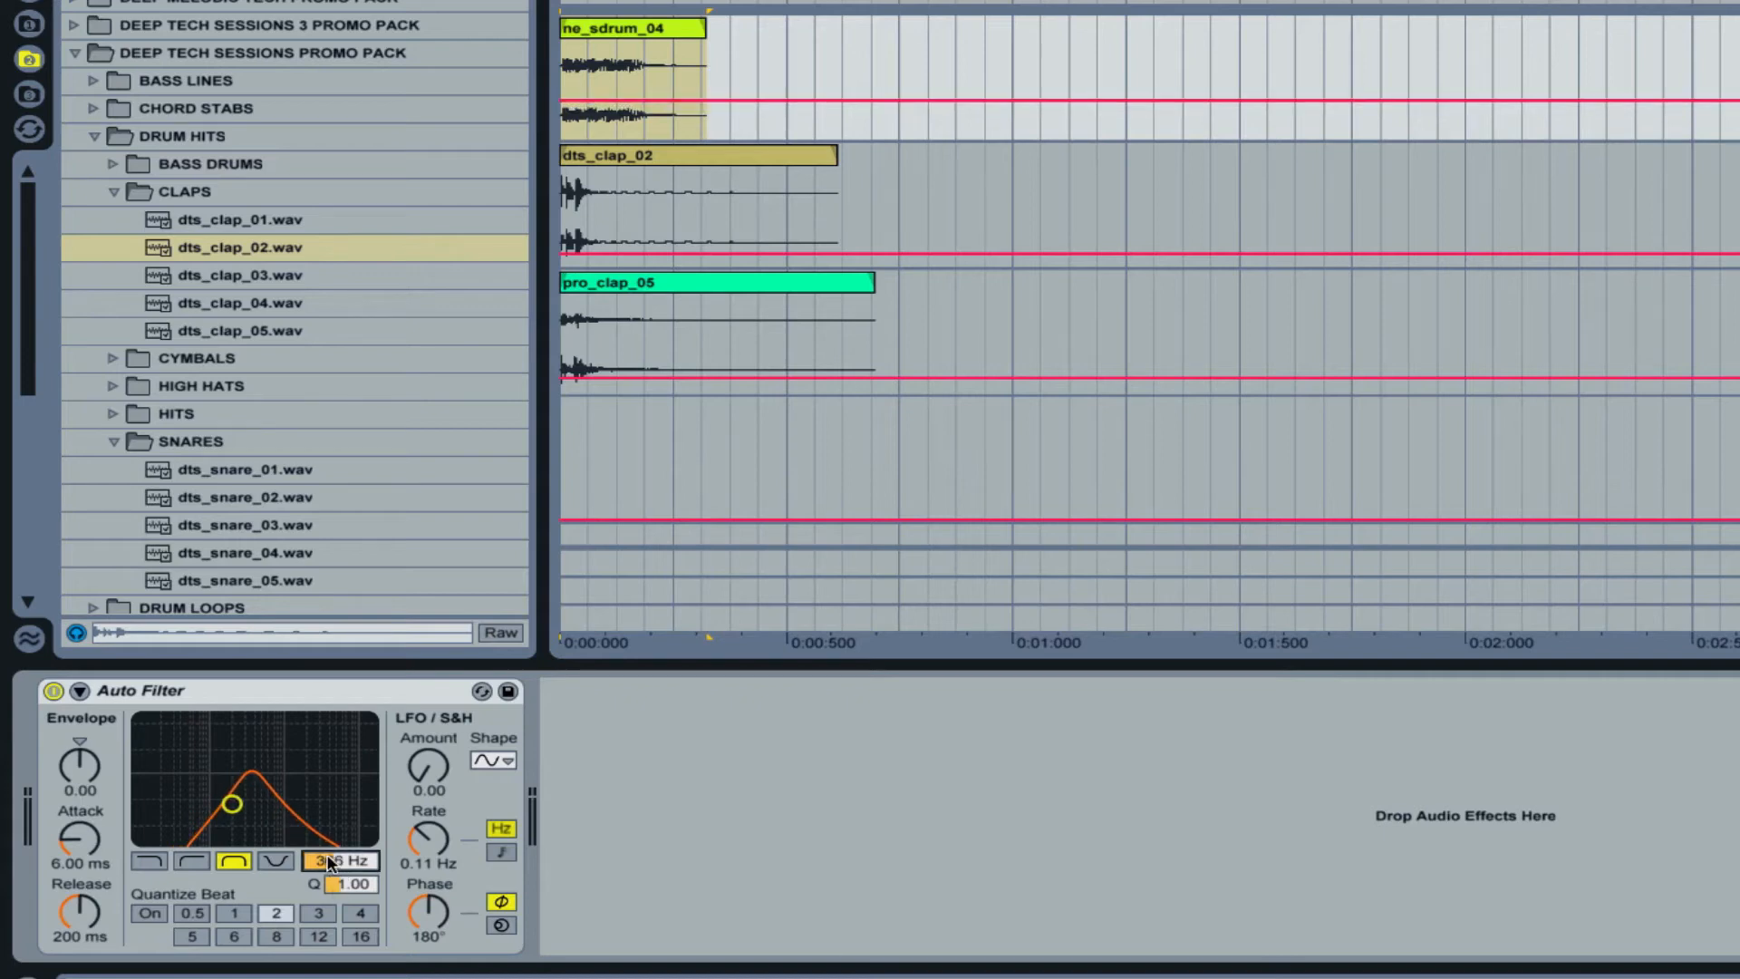
pyautogui.write('400')
pyautogui.press('Return')
pyautogui.press('space')
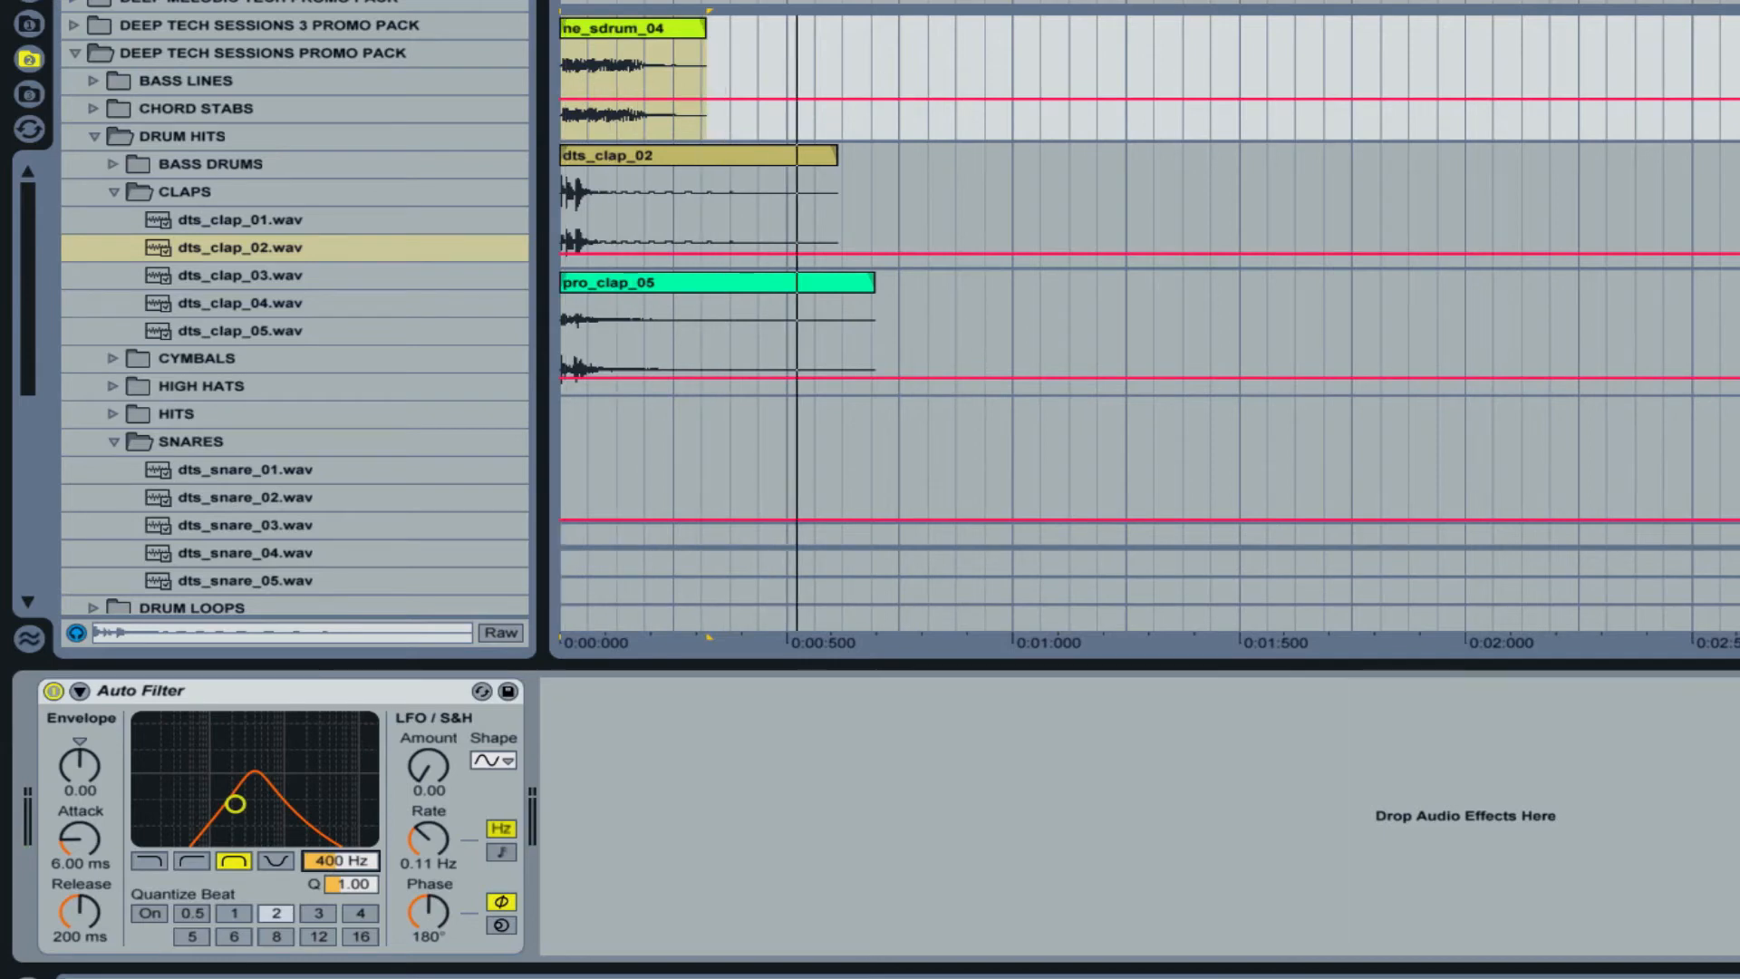
# Set the ne_sdrum_04 track's Auto Filter to high-pass at 19.9 kHz with Q 0.20 and play the layers
pyautogui.moveTo(353, 885)
pyautogui.mouseDown()
pyautogui.moveTo(353, 925)
pyautogui.moveTo(350, 897)
pyautogui.mouseUp()
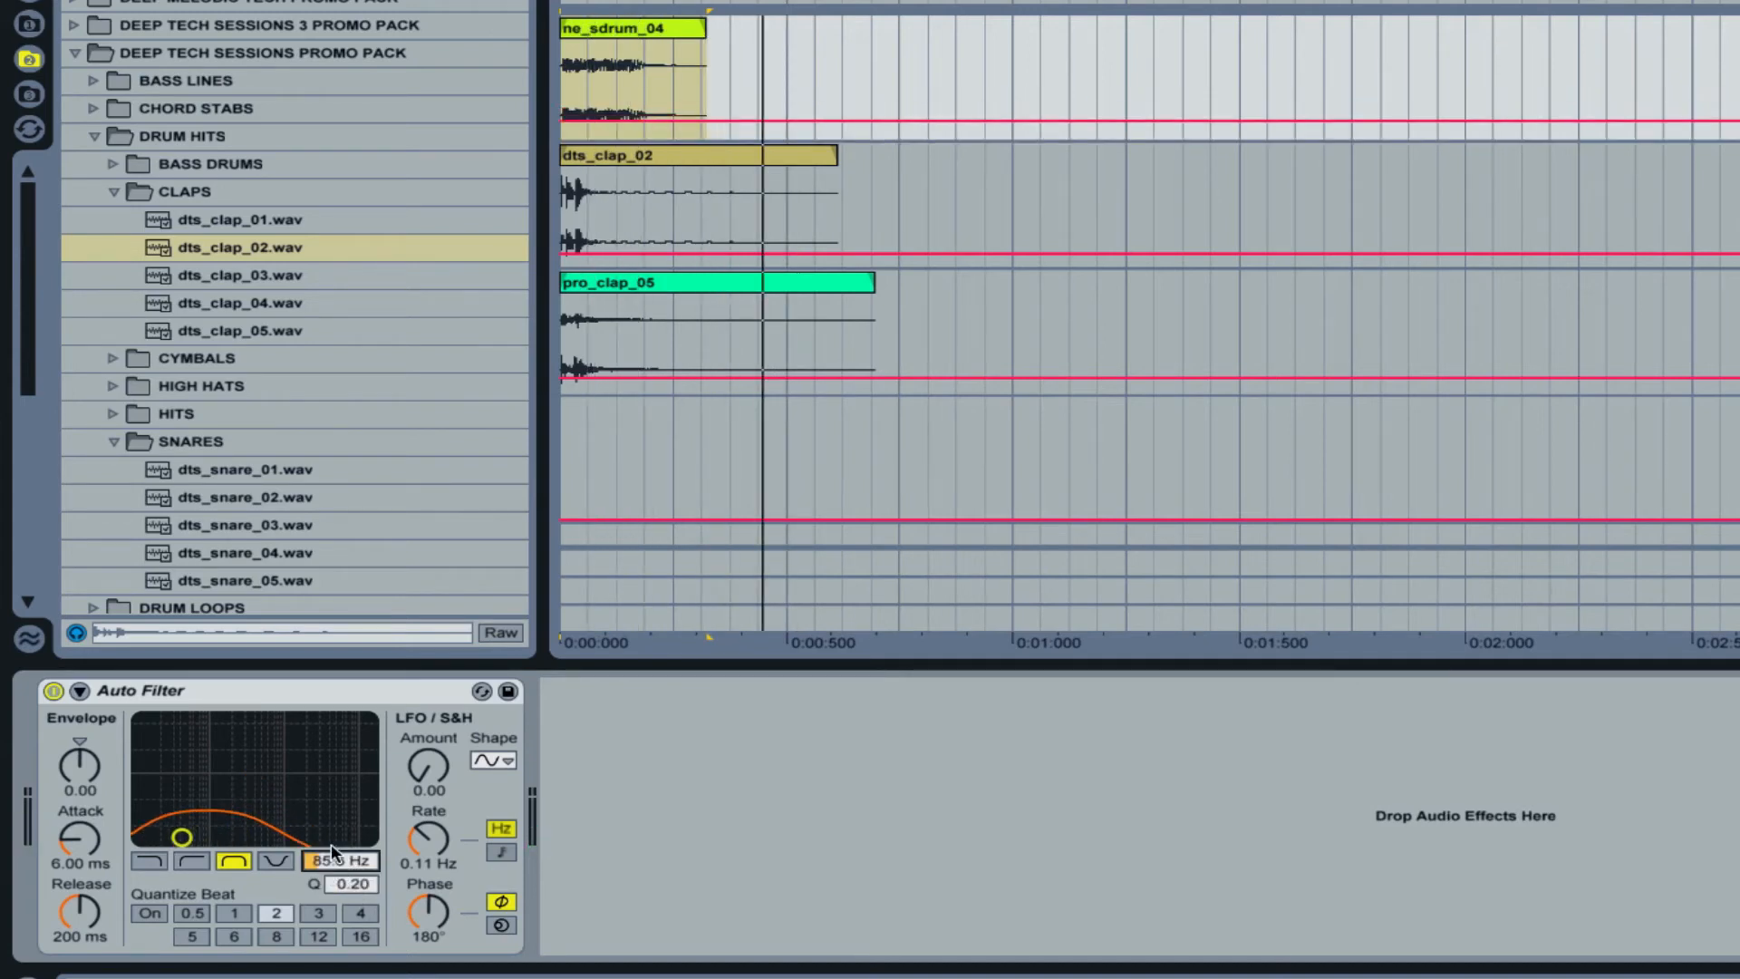
pyautogui.press('space')
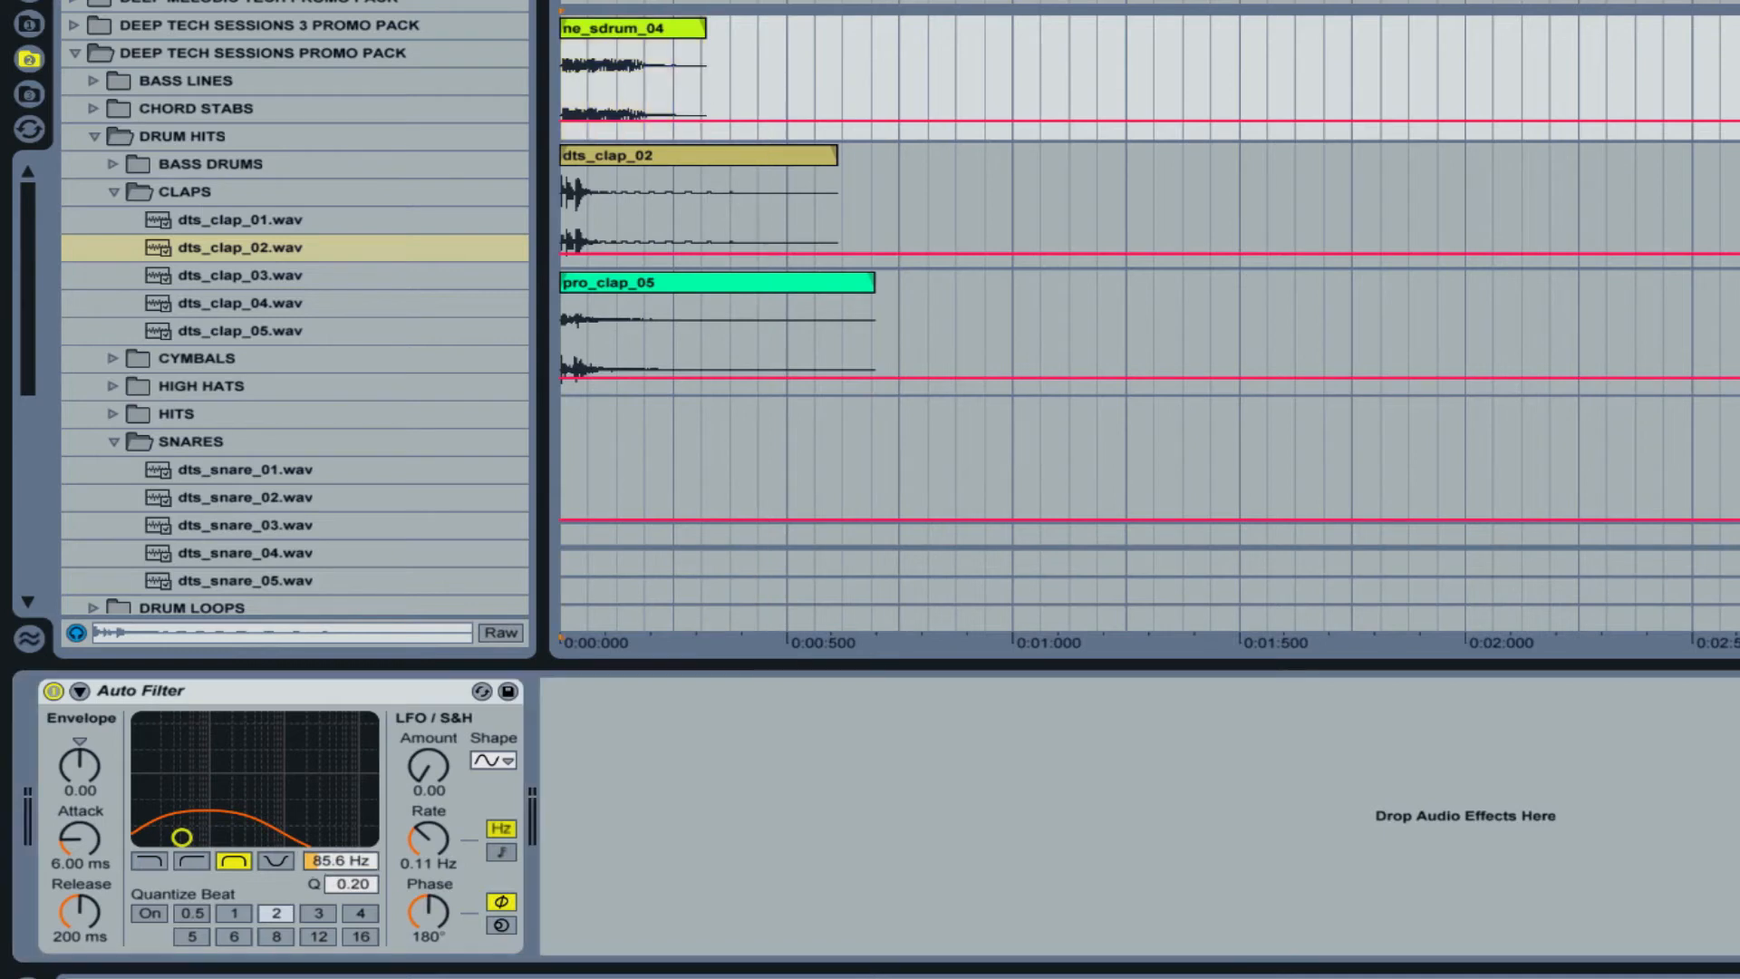
pyautogui.click(190, 860)
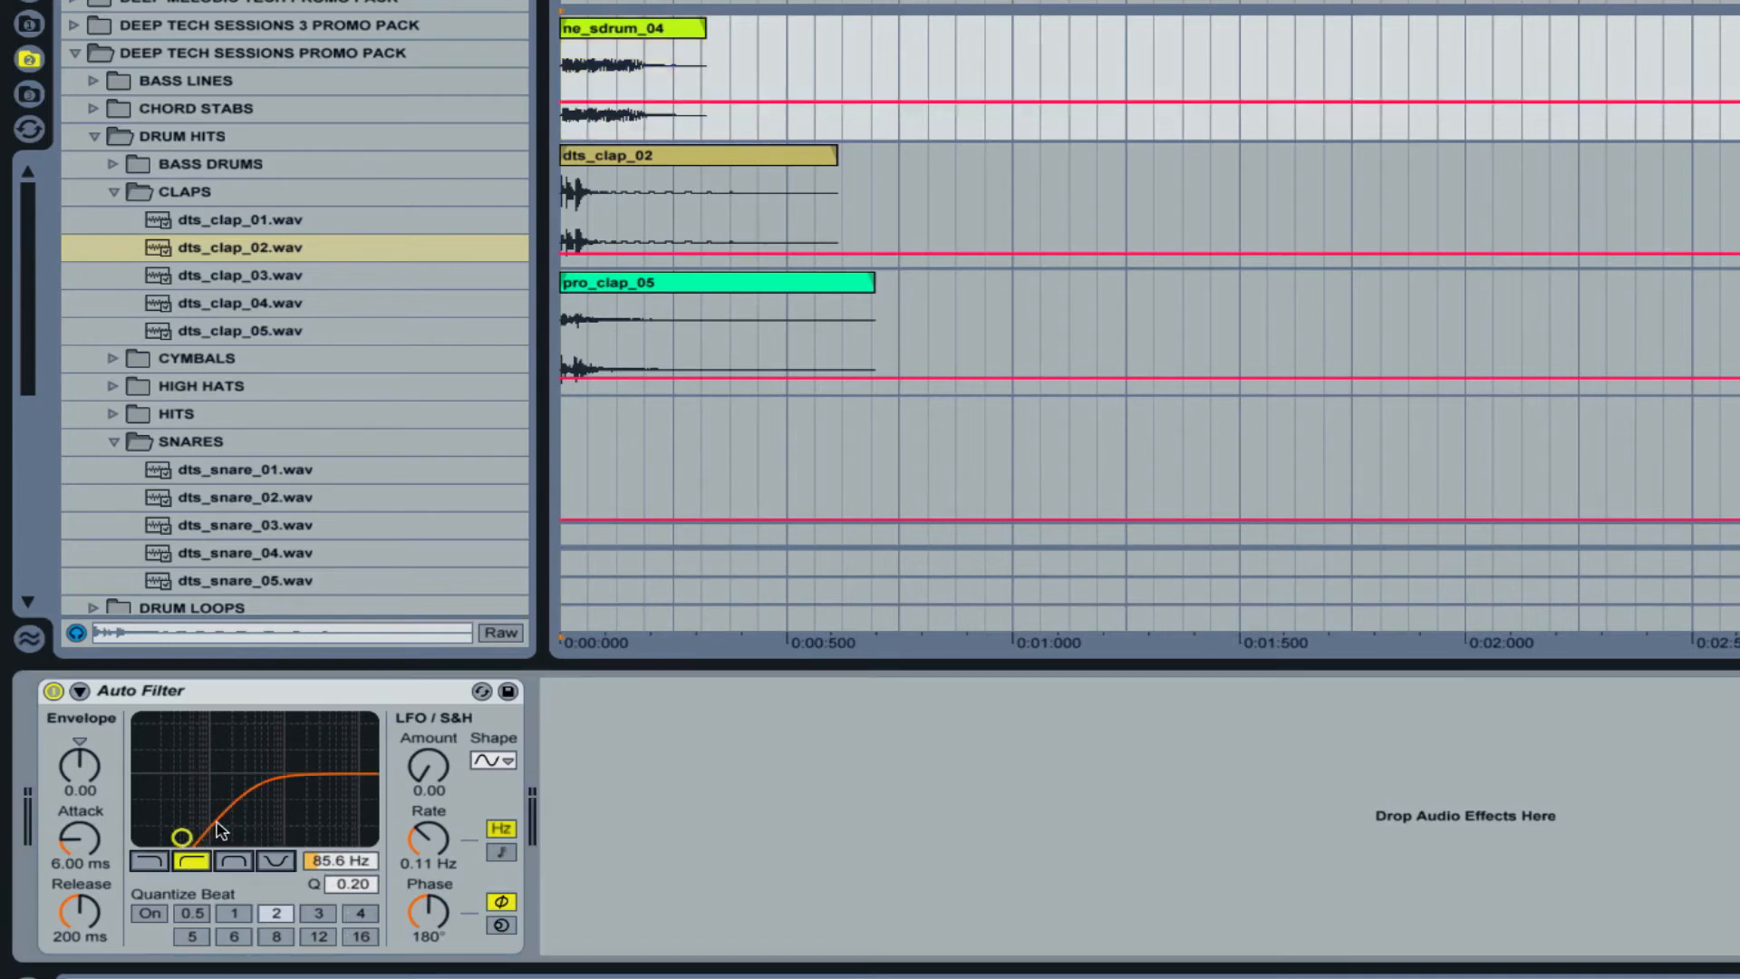
pyautogui.moveTo(214, 829); pyautogui.dragTo(368, 838)
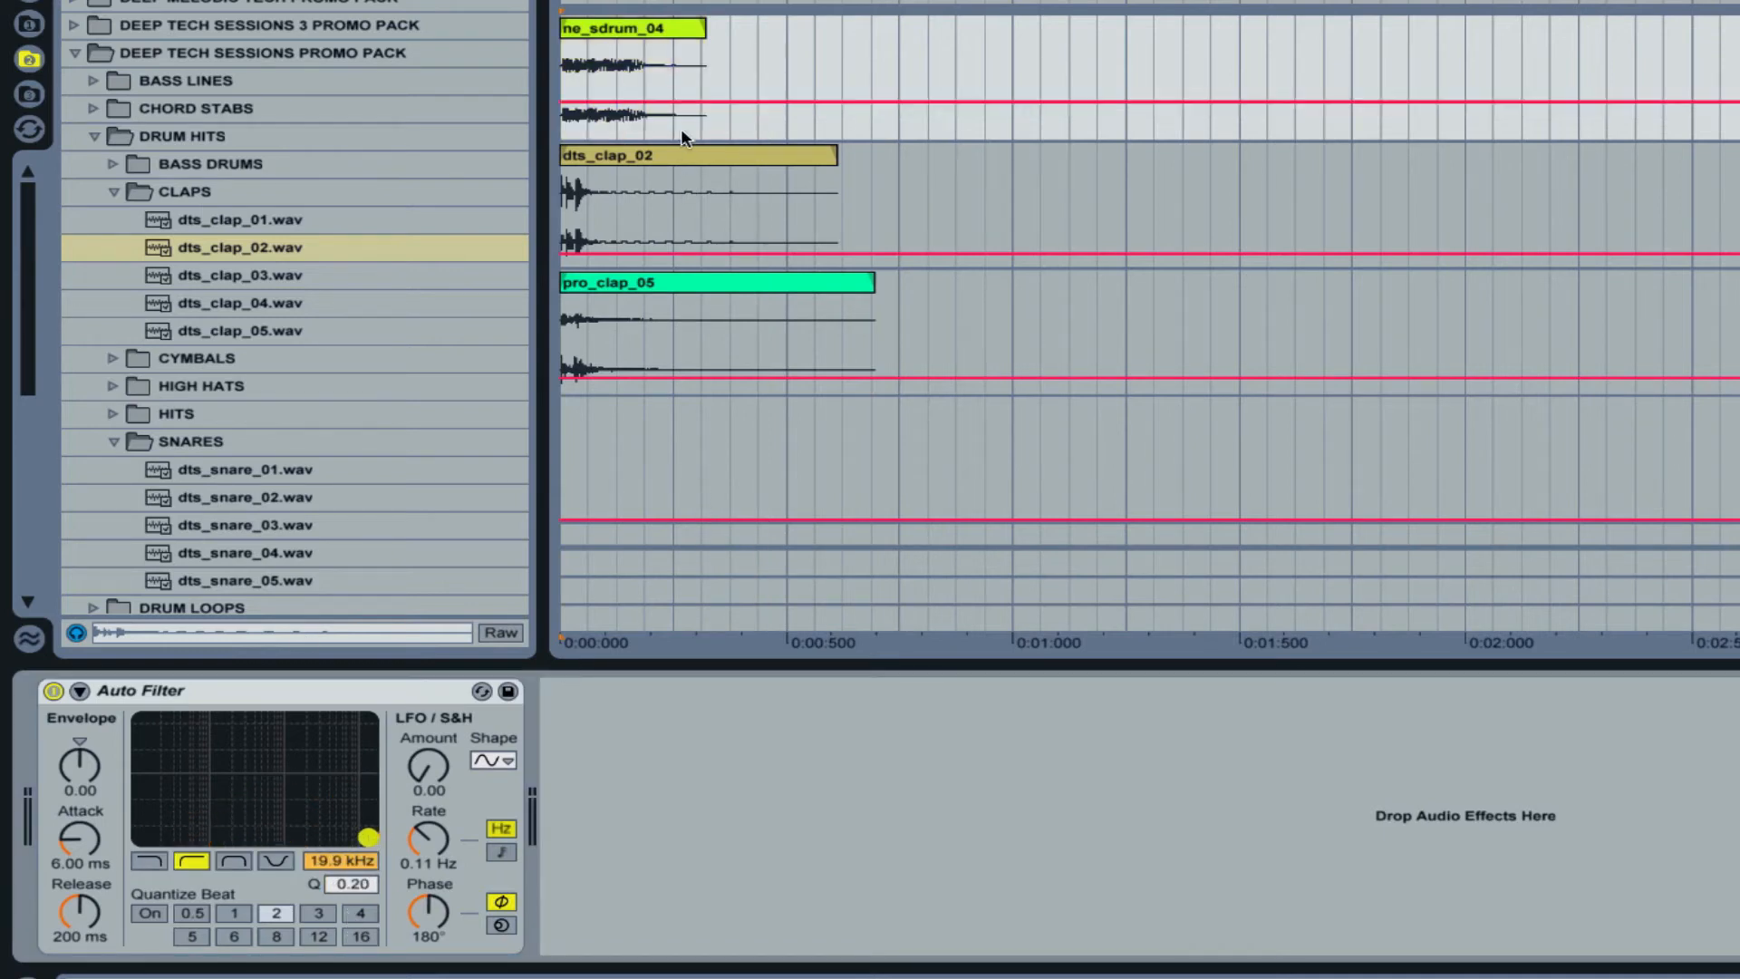
pyautogui.click(669, 28)
pyautogui.press('space')
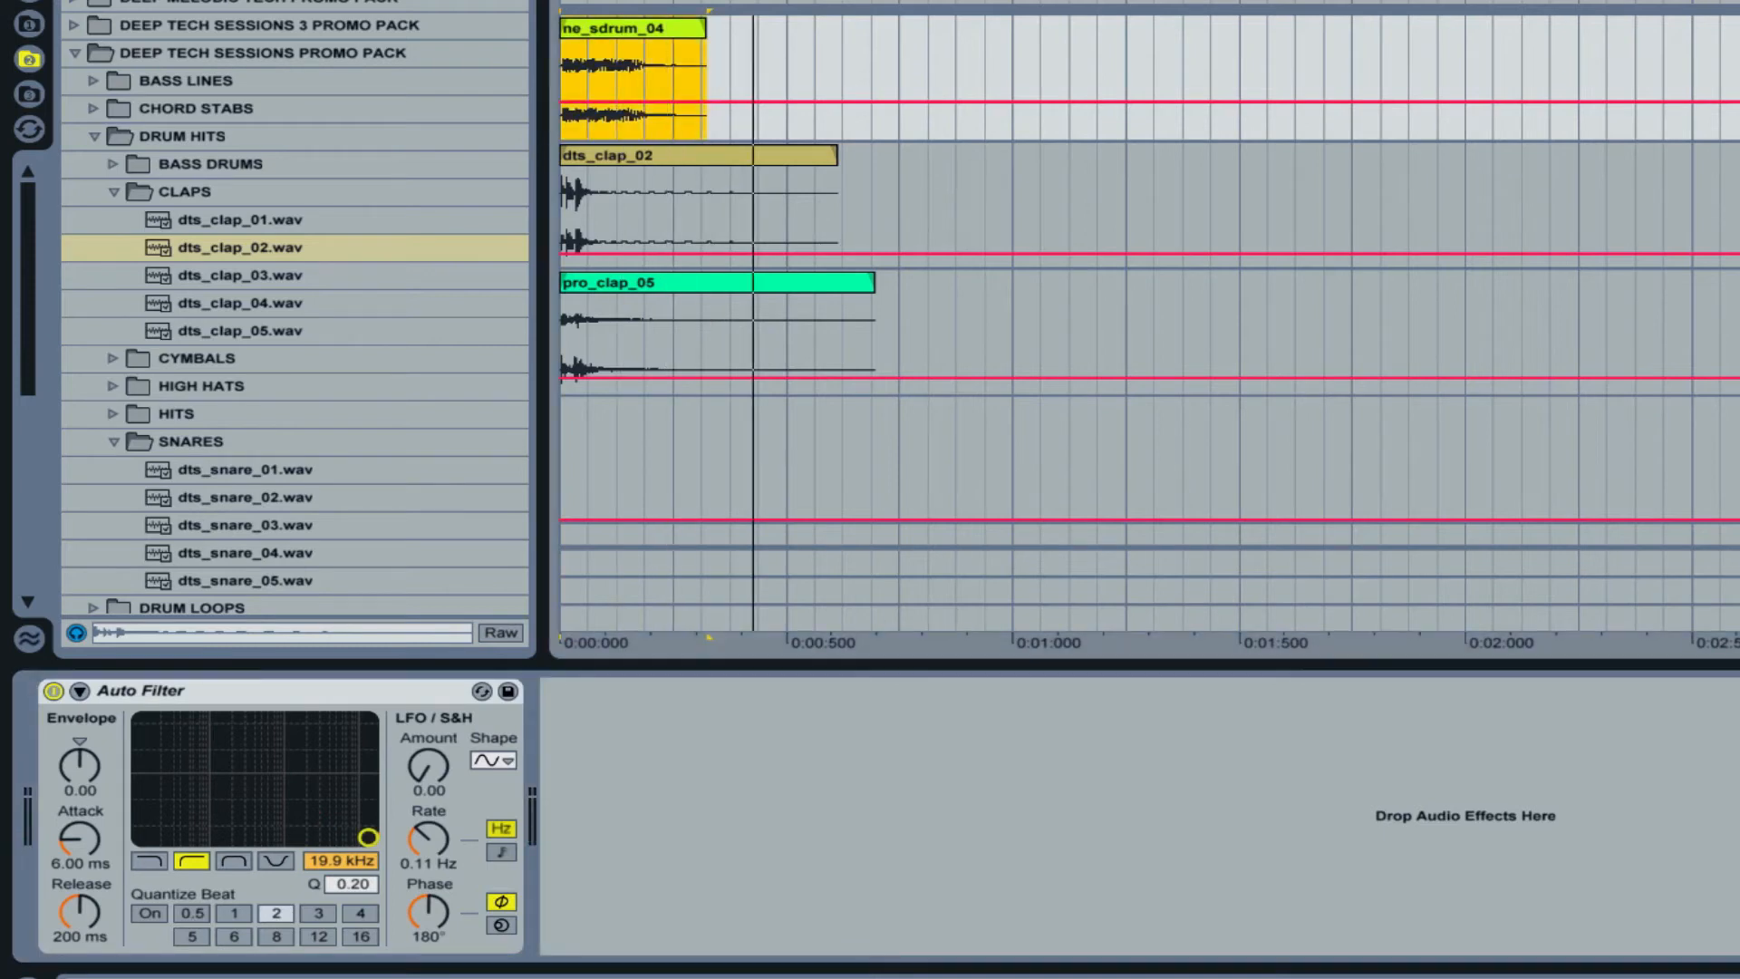
pyautogui.press('space')
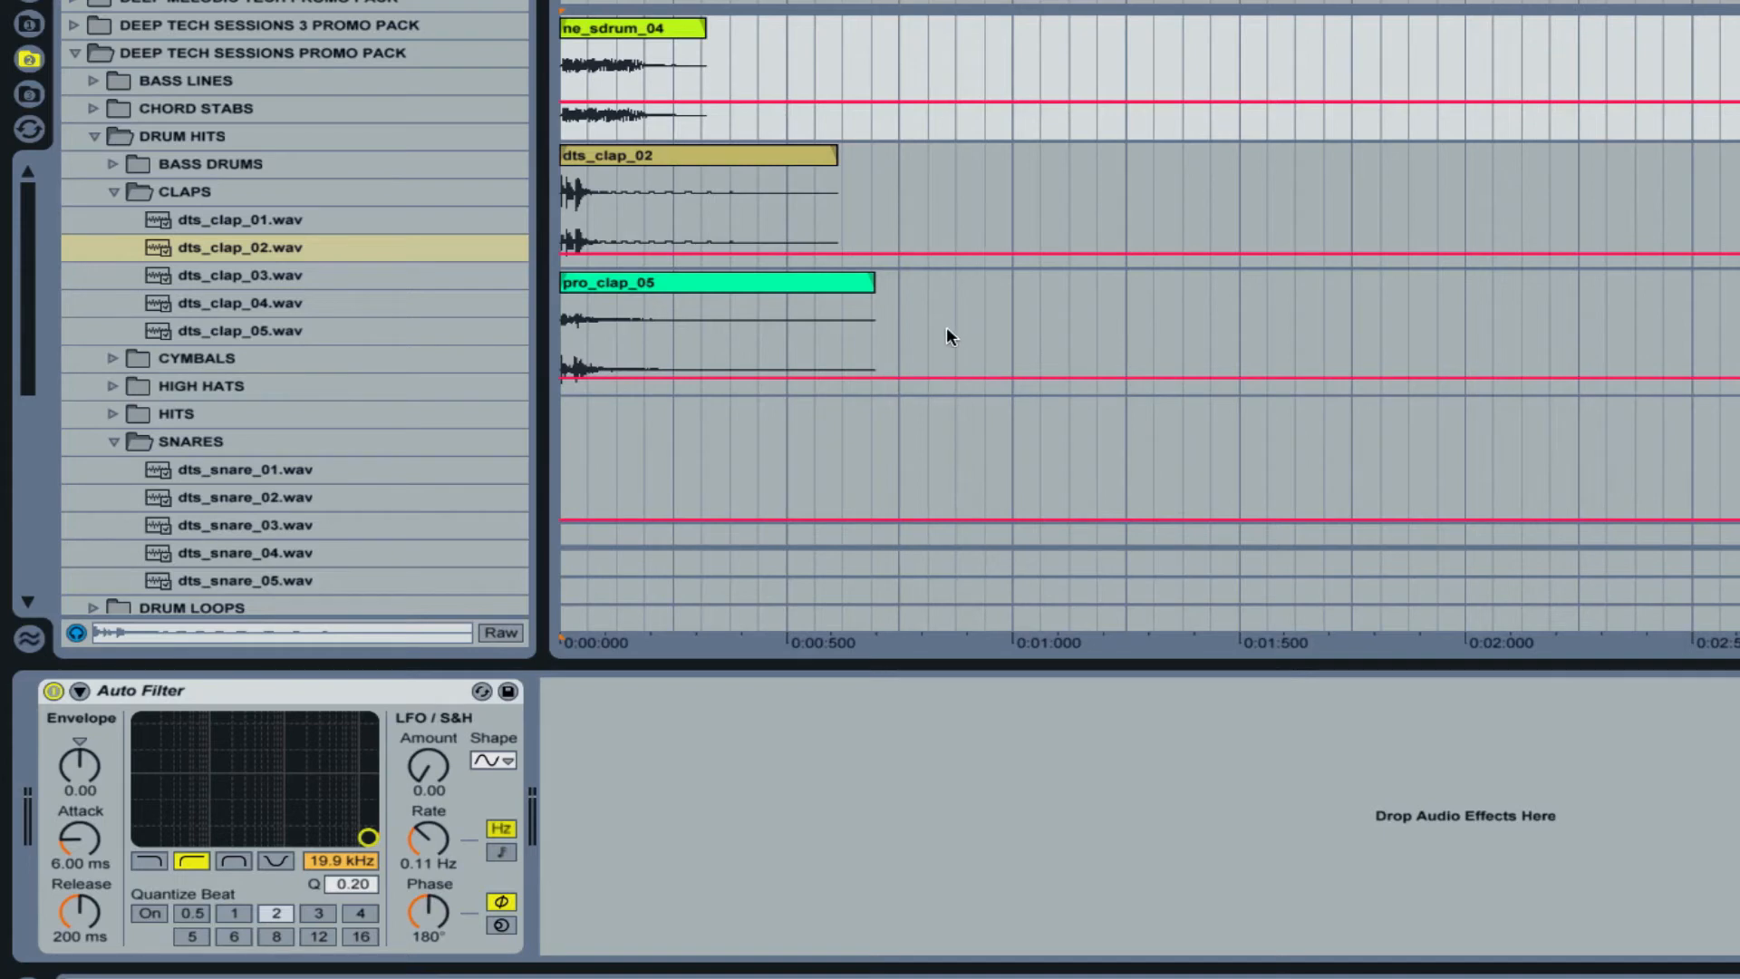
# Record the layered clap and snare hit through resampling onto the fourth audio track
pyautogui.press('space')
pyautogui.press('space')
pyautogui.scroll(-3, 917, 350)
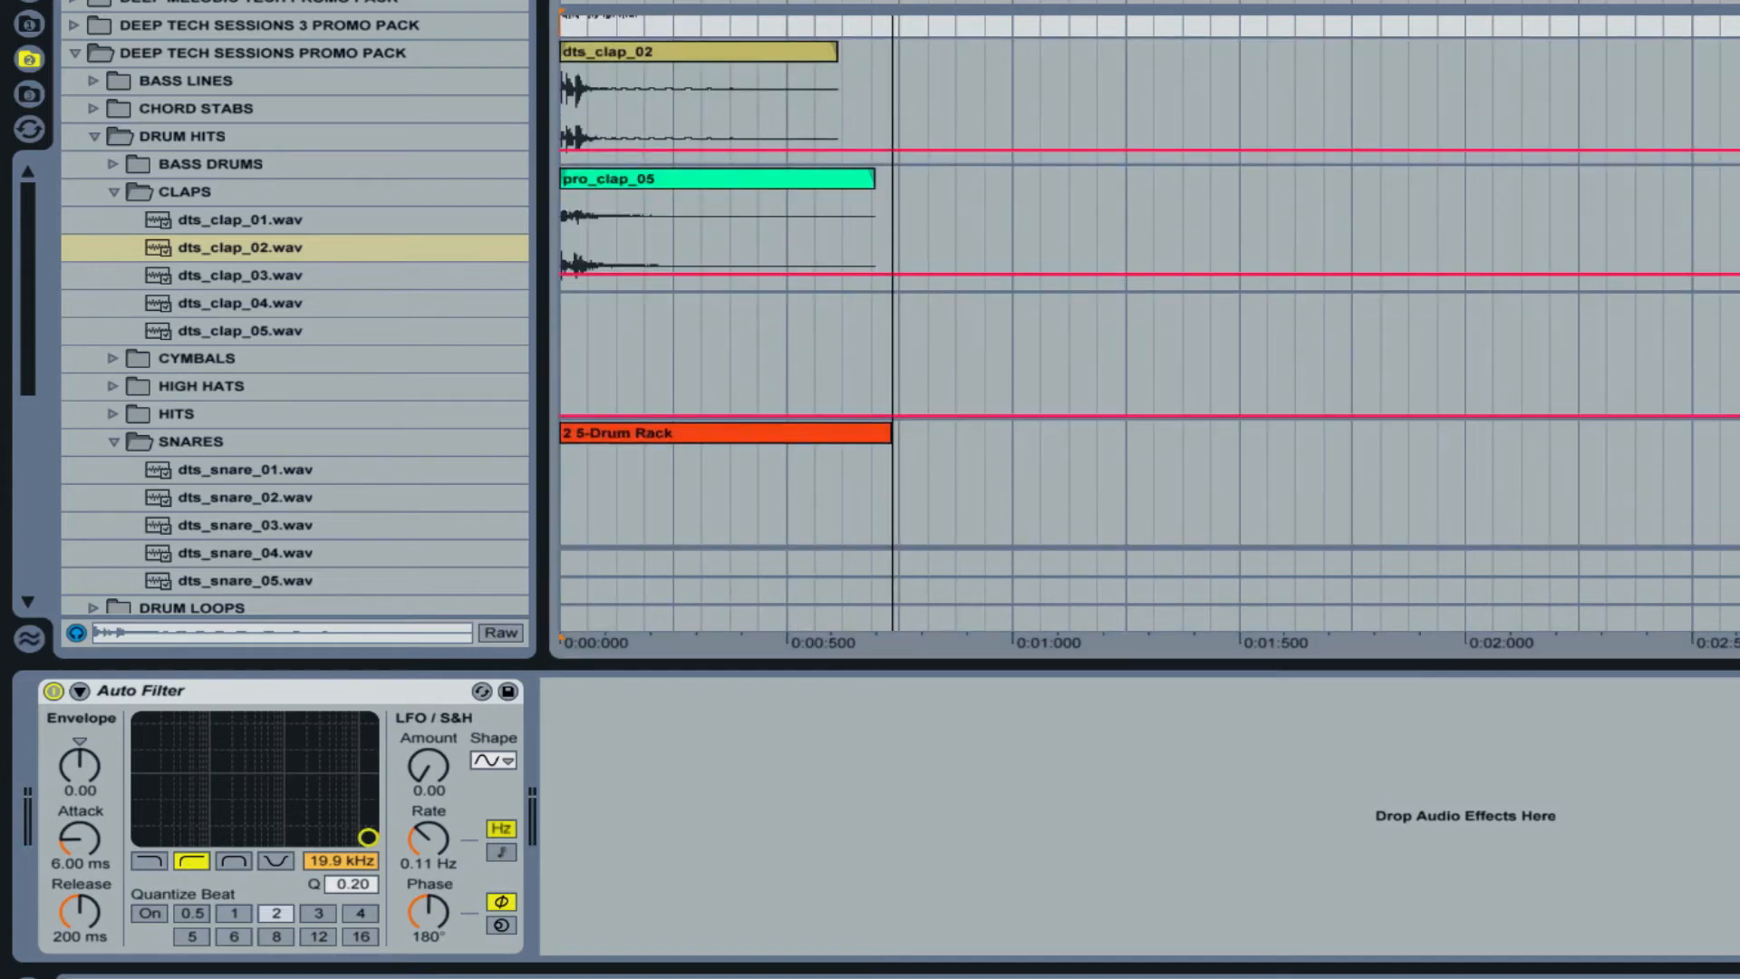
pyautogui.click(1519, 459)
pyautogui.click(327, 53)
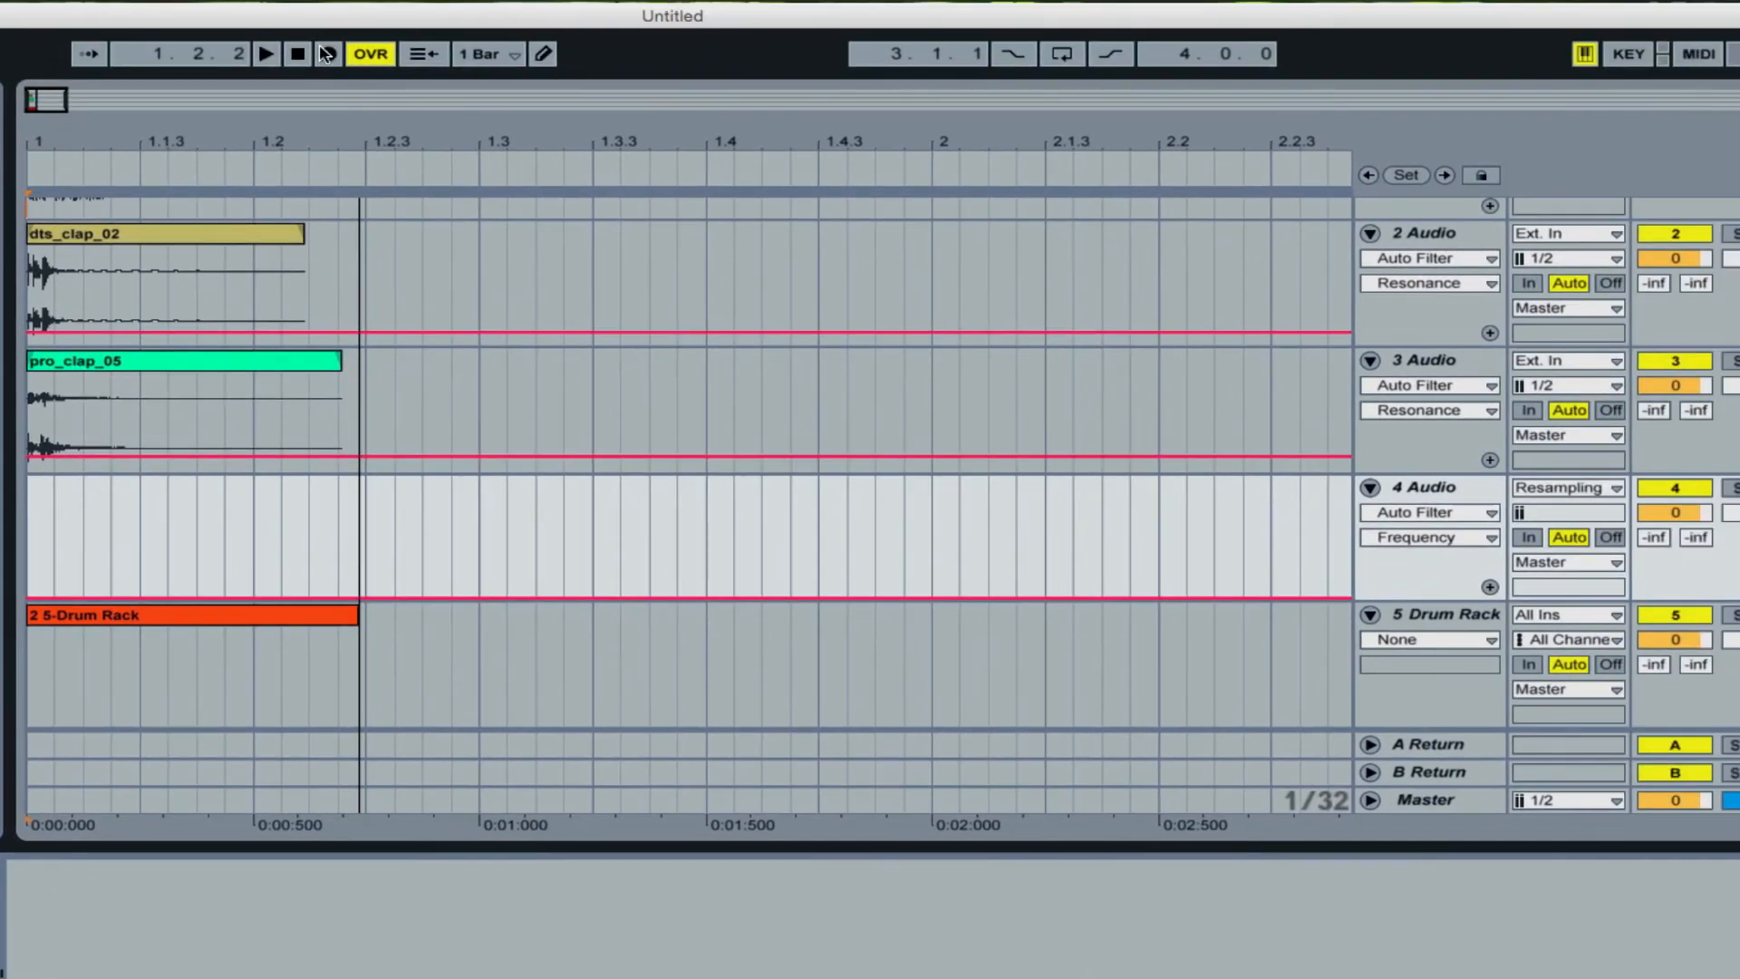
pyautogui.click(260, 55)
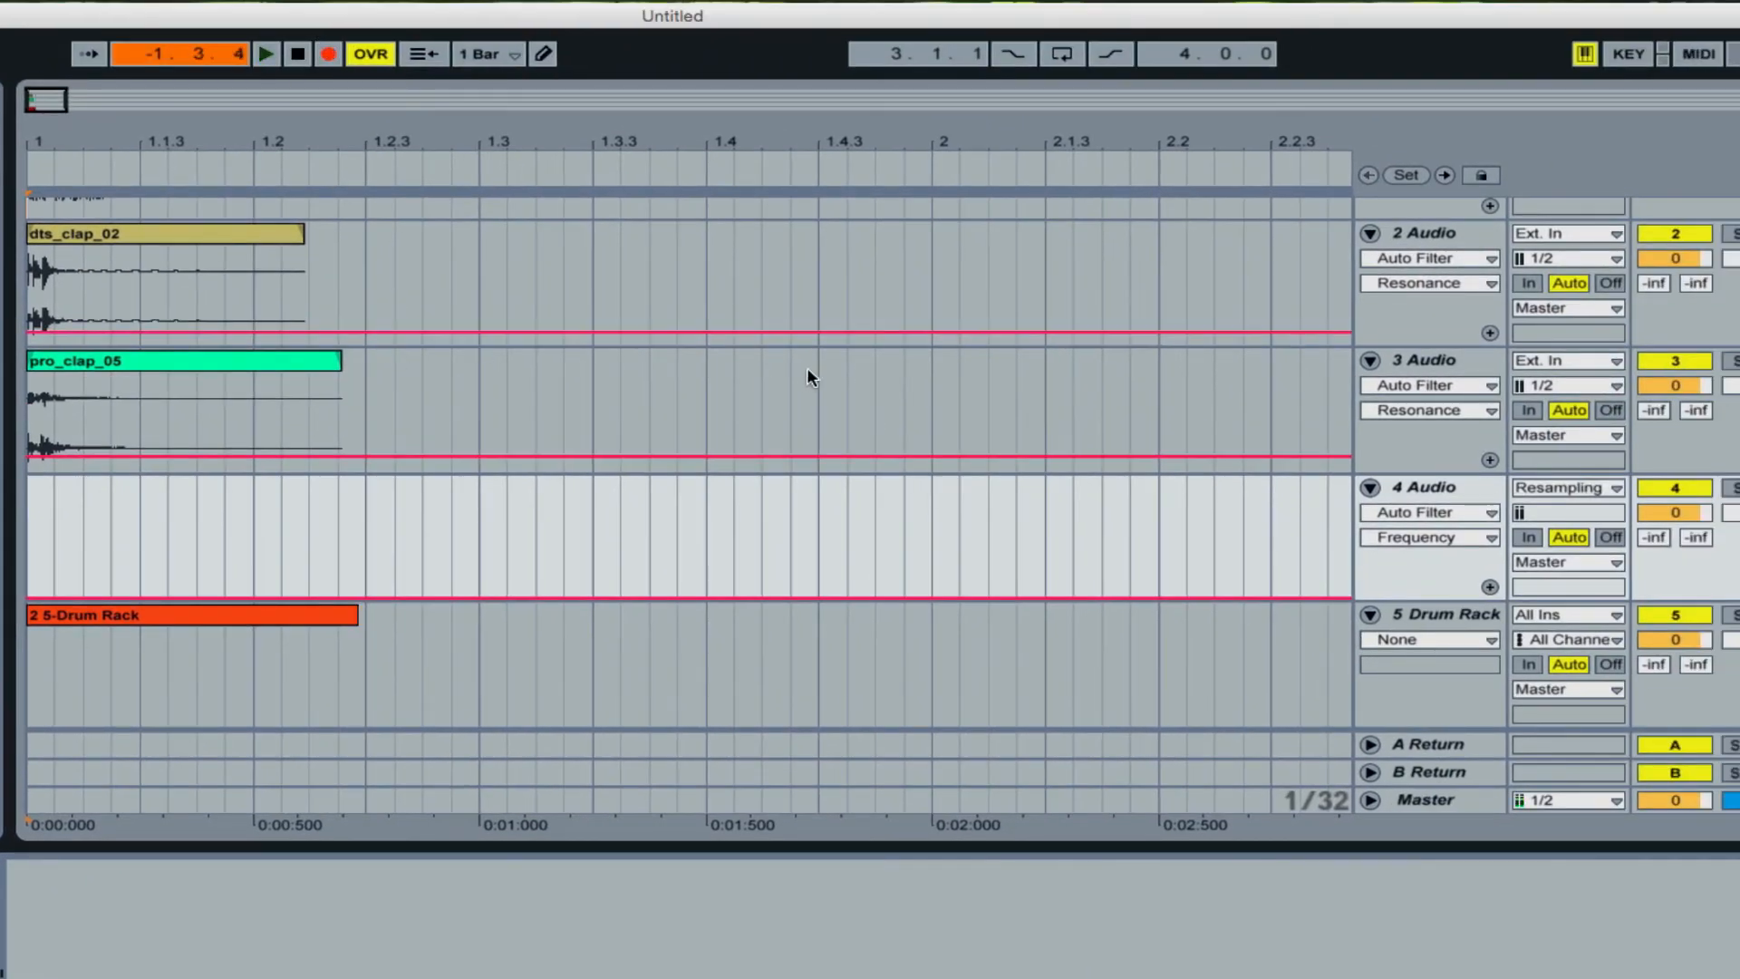
pyautogui.press('space')
# Load the resampled clip from the fourth audio track onto the Drum Rack's F1 pad and rename the pad Phat Clap
pyautogui.click(114, 492)
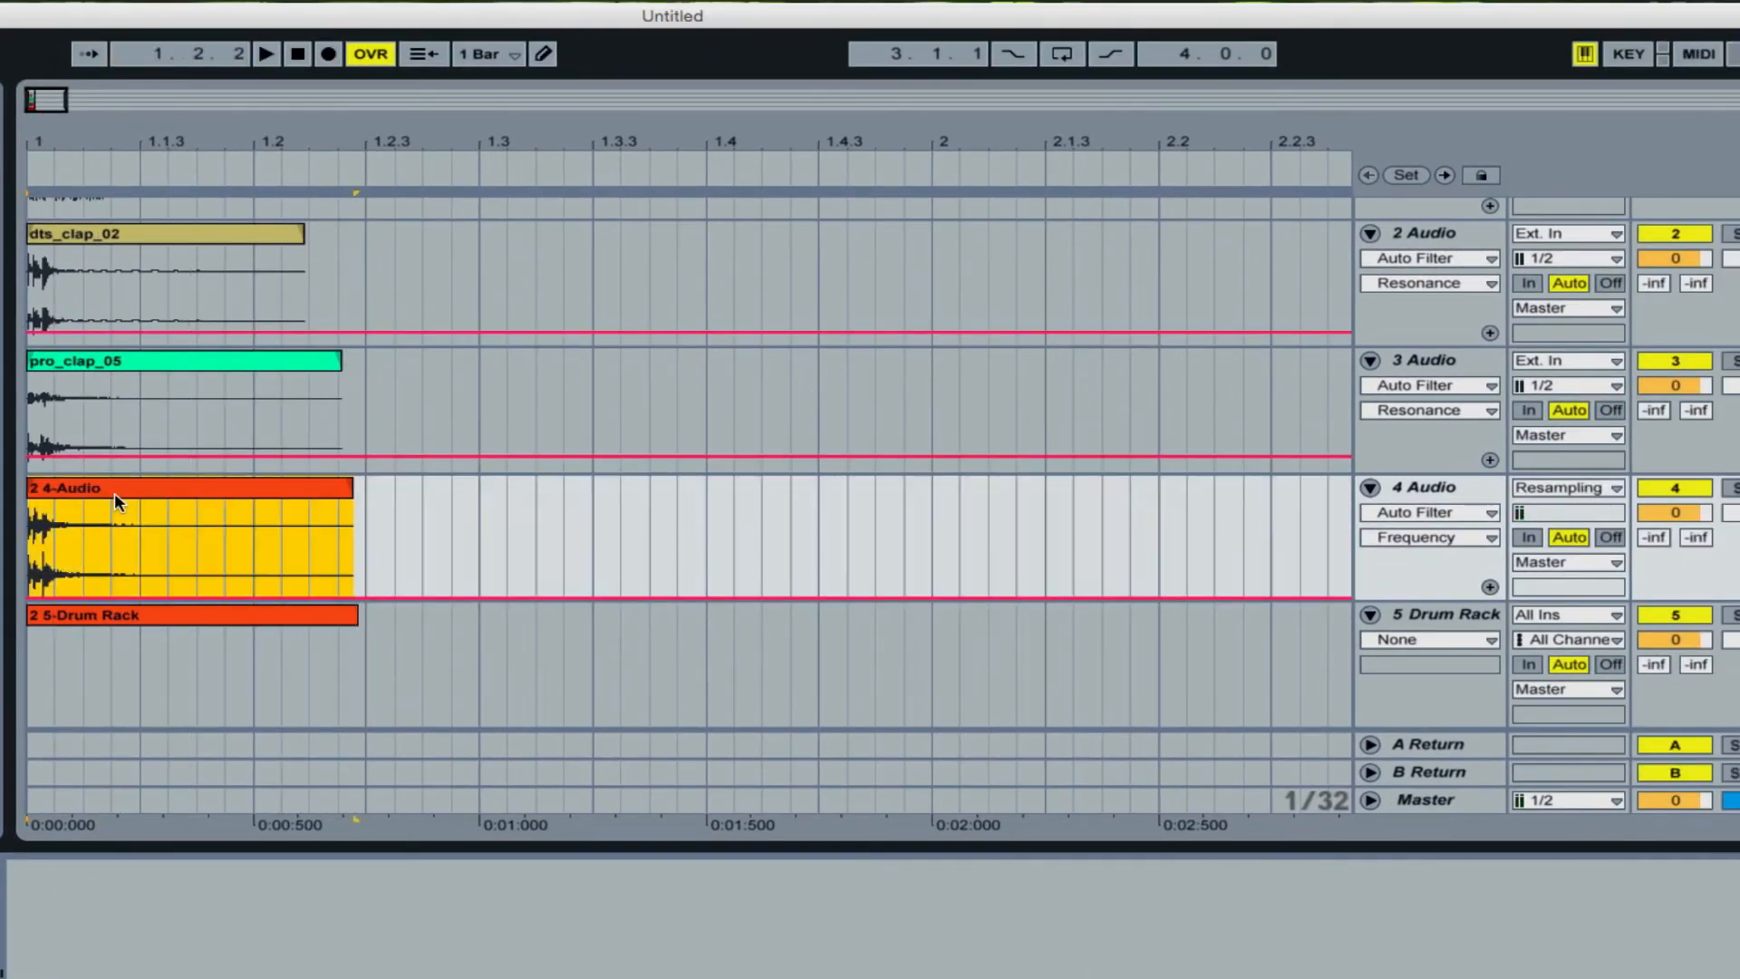
pyautogui.hotkey('ctrl', 'r')
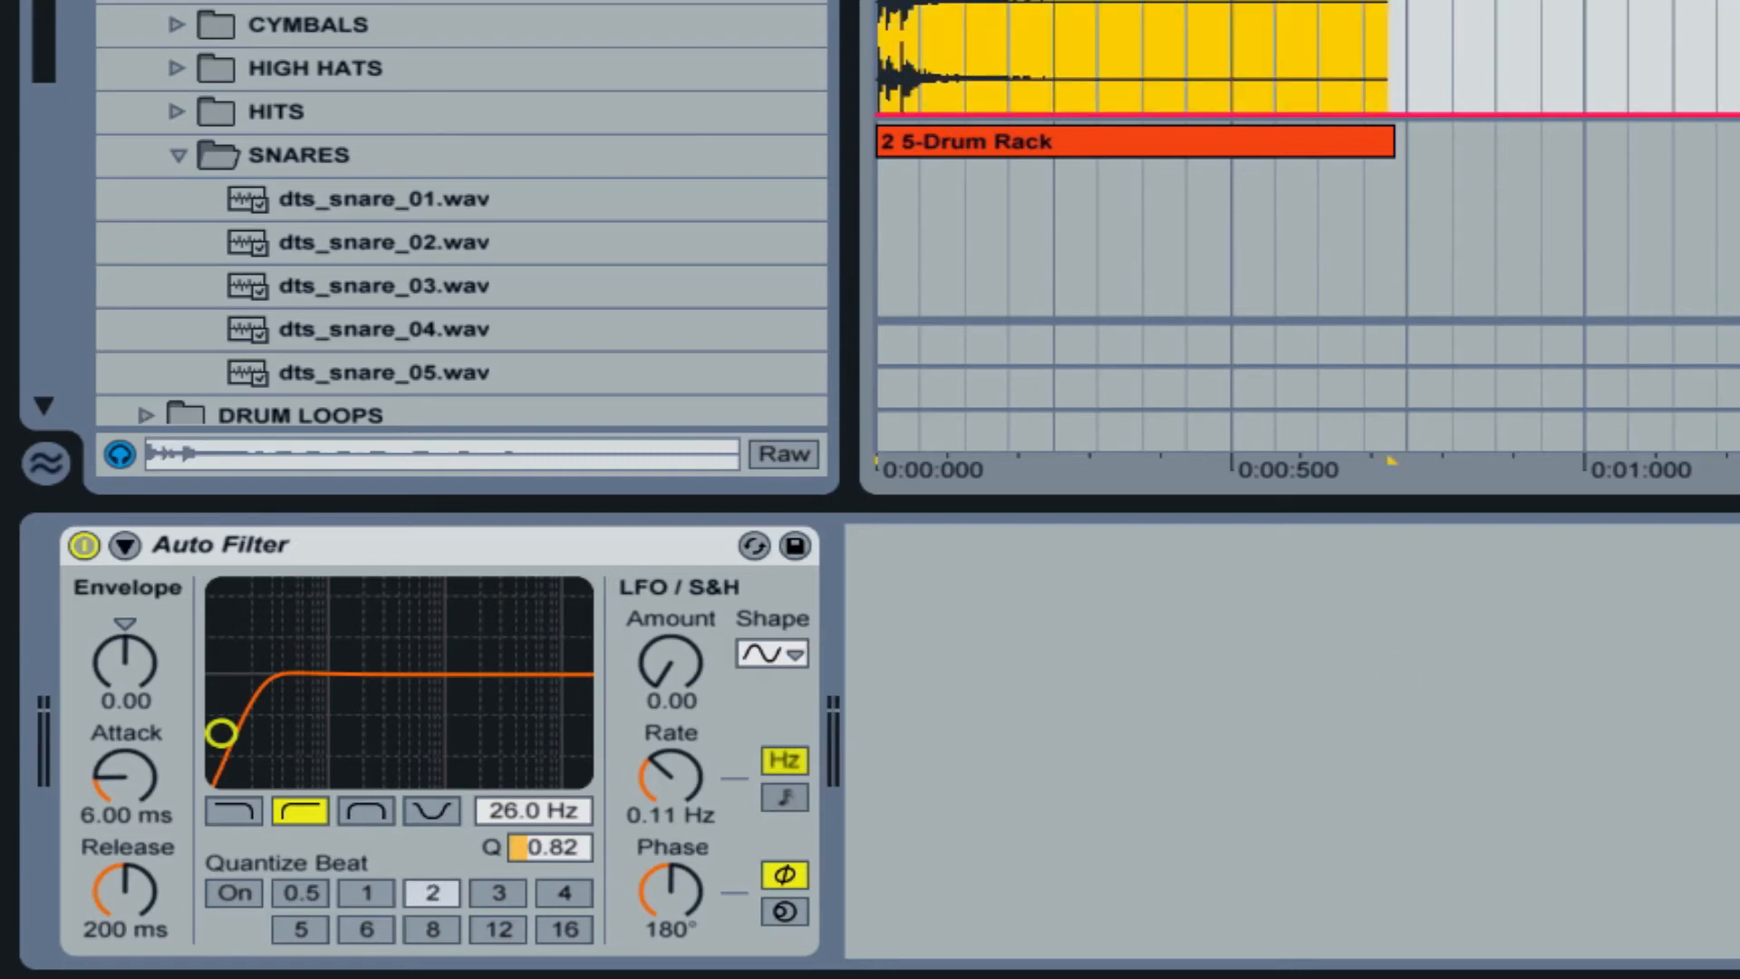
pyautogui.moveTo(997, 3); pyautogui.dragTo(306, 799)
pyautogui.hotkey('ctrl', 'r')
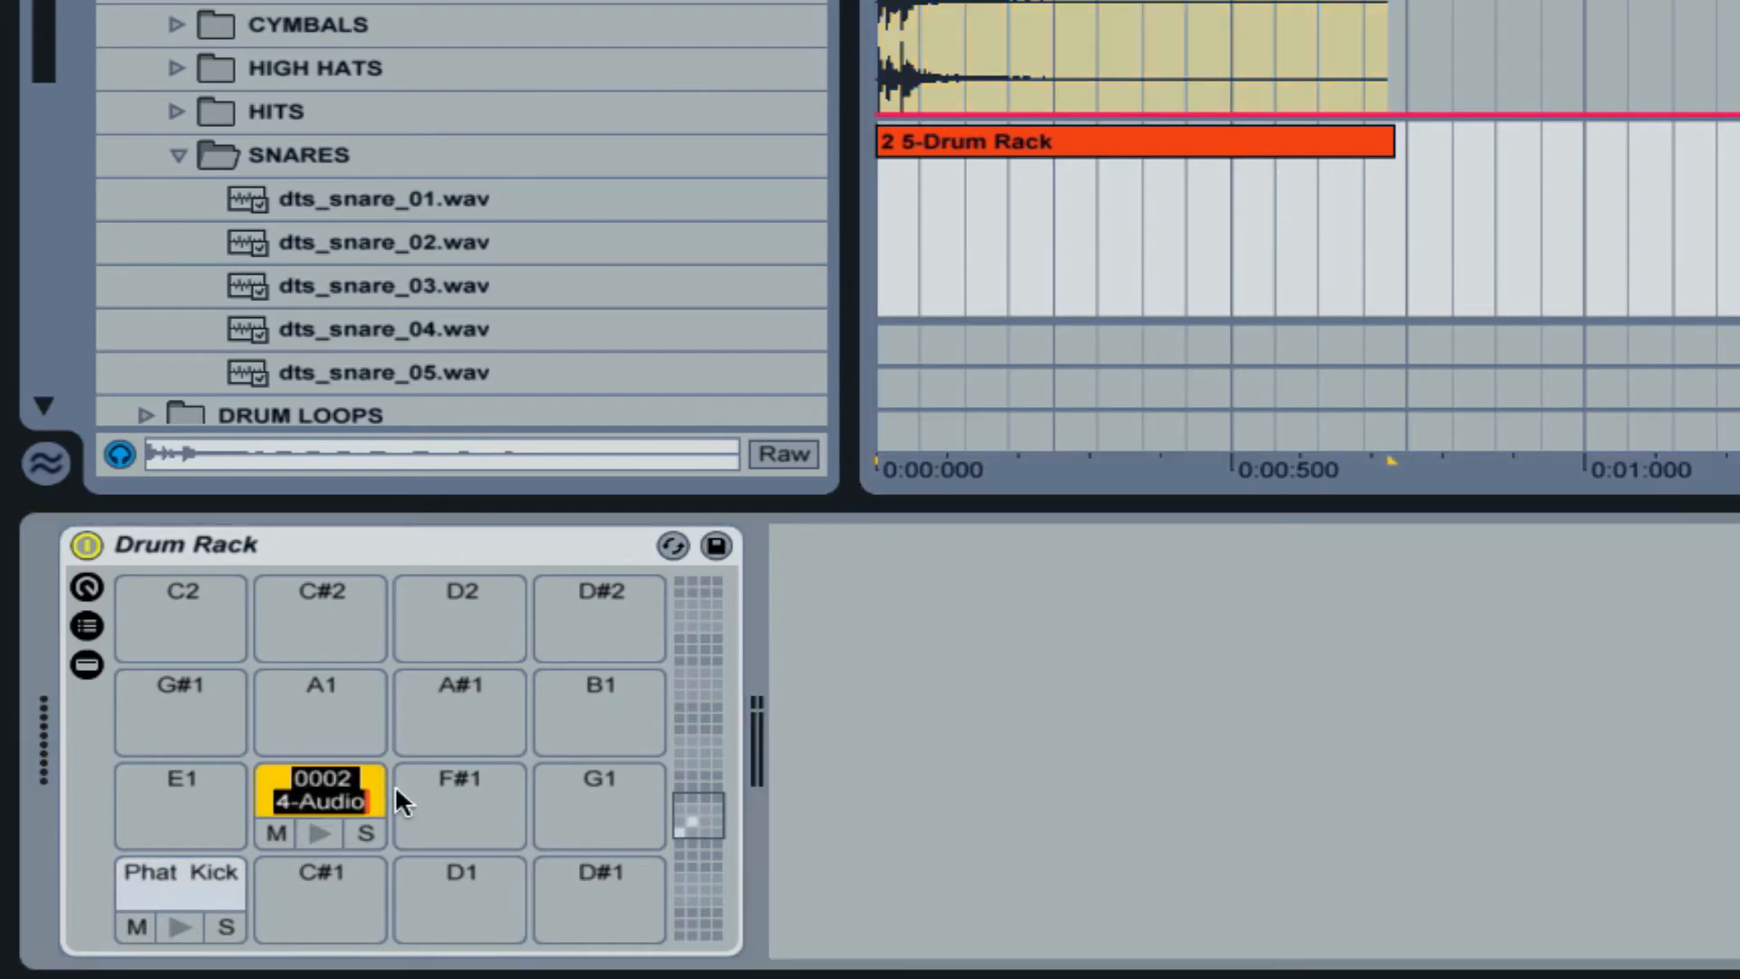
pyautogui.write('Phat Clap')
pyautogui.press('Return')
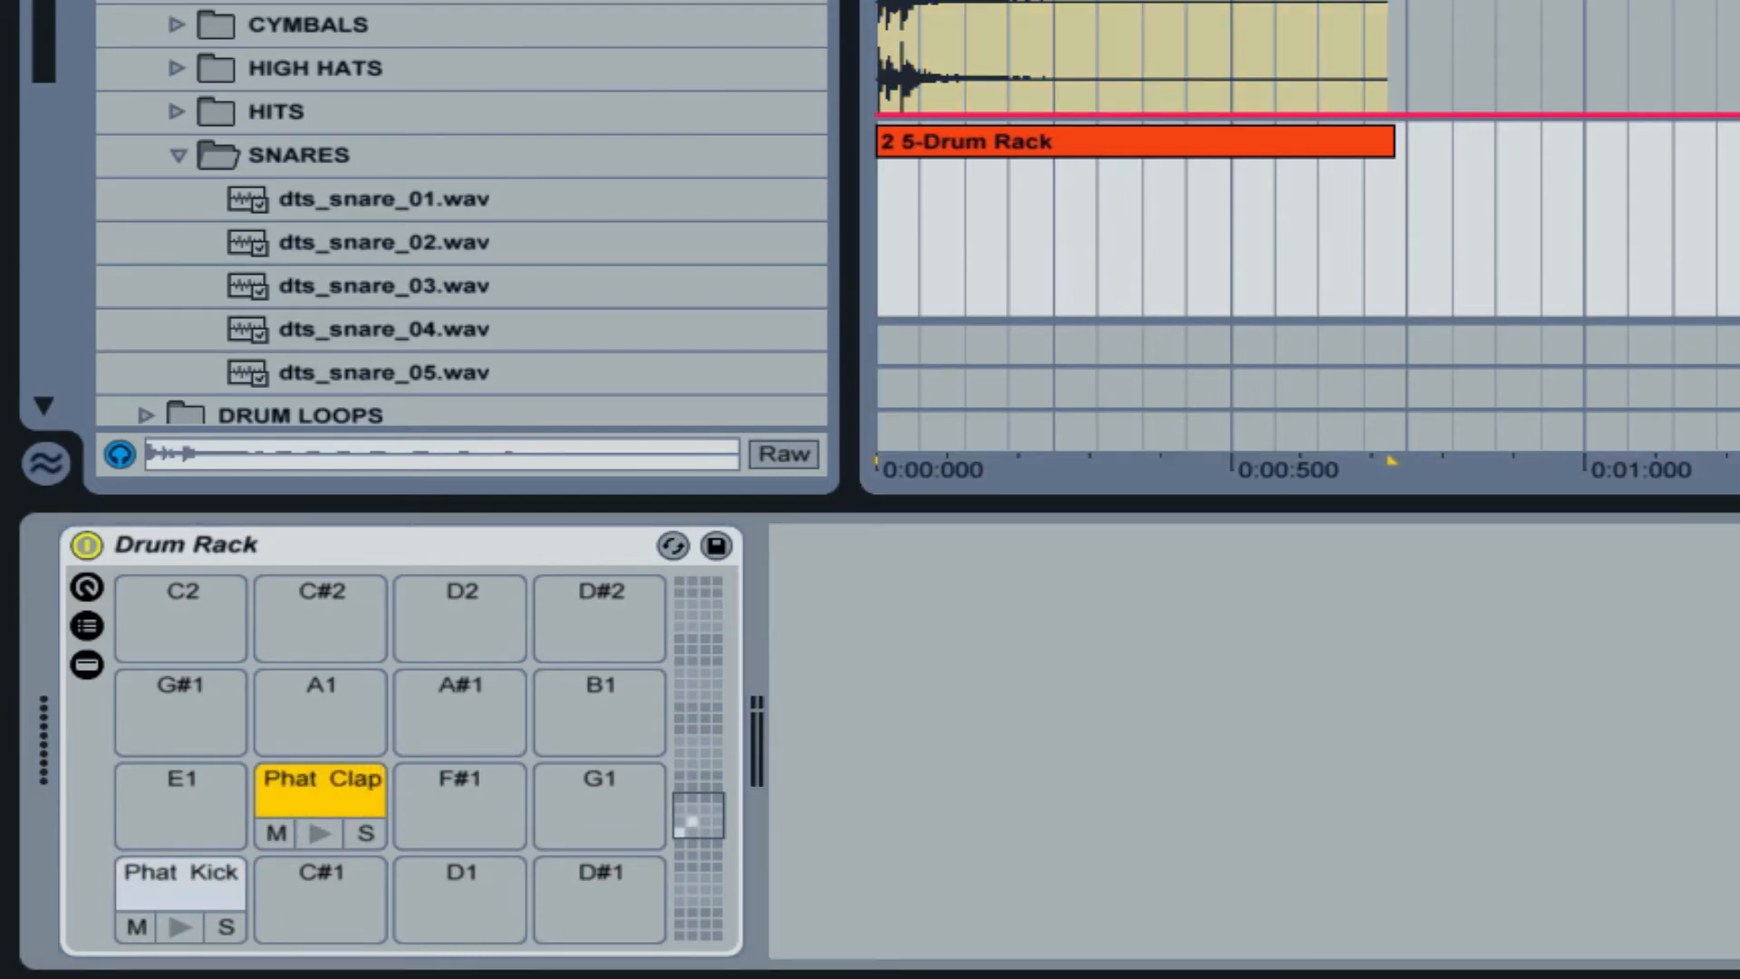
# Clear the layered samples and recorded clips from the audio and Drum Rack tracks in the arrangement
pyautogui.scroll(3, 1305, 181)
pyautogui.moveTo(1495, 40); pyautogui.dragTo(826, 311)
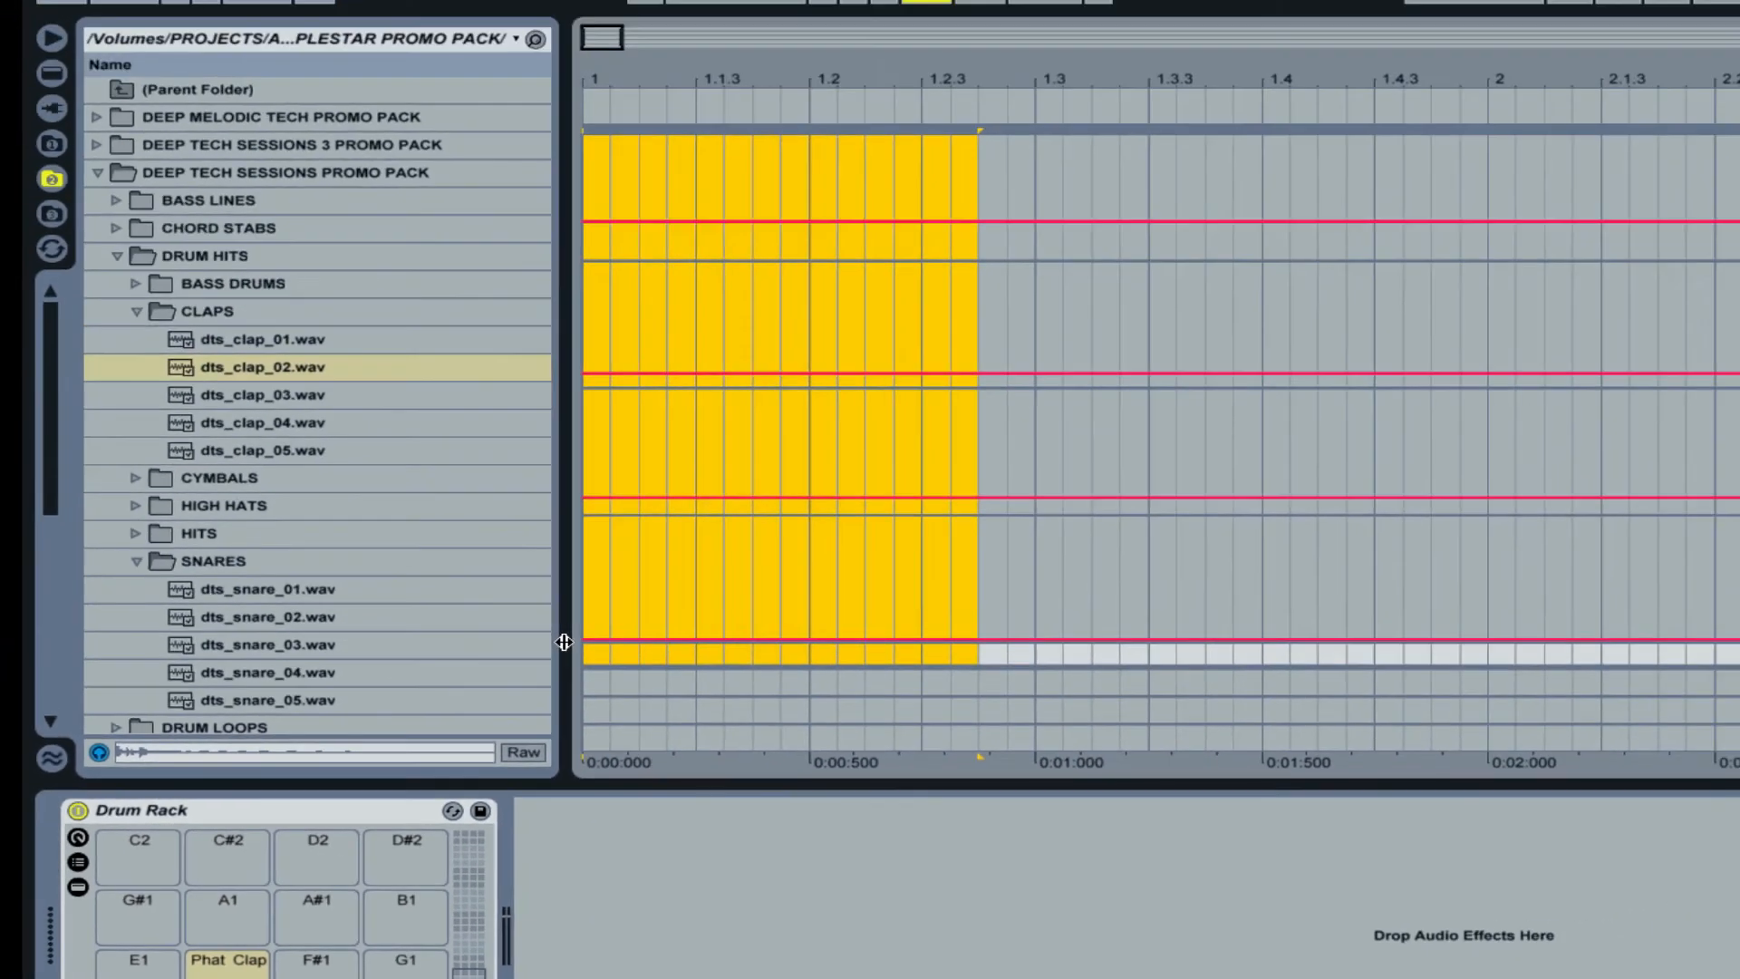
# Collapse CLAPS and SNARES, check the HIGH HATS folder, and close the DEEP TECH SESSIONS PROMO PACK
pyautogui.click(136, 311)
pyautogui.click(127, 414)
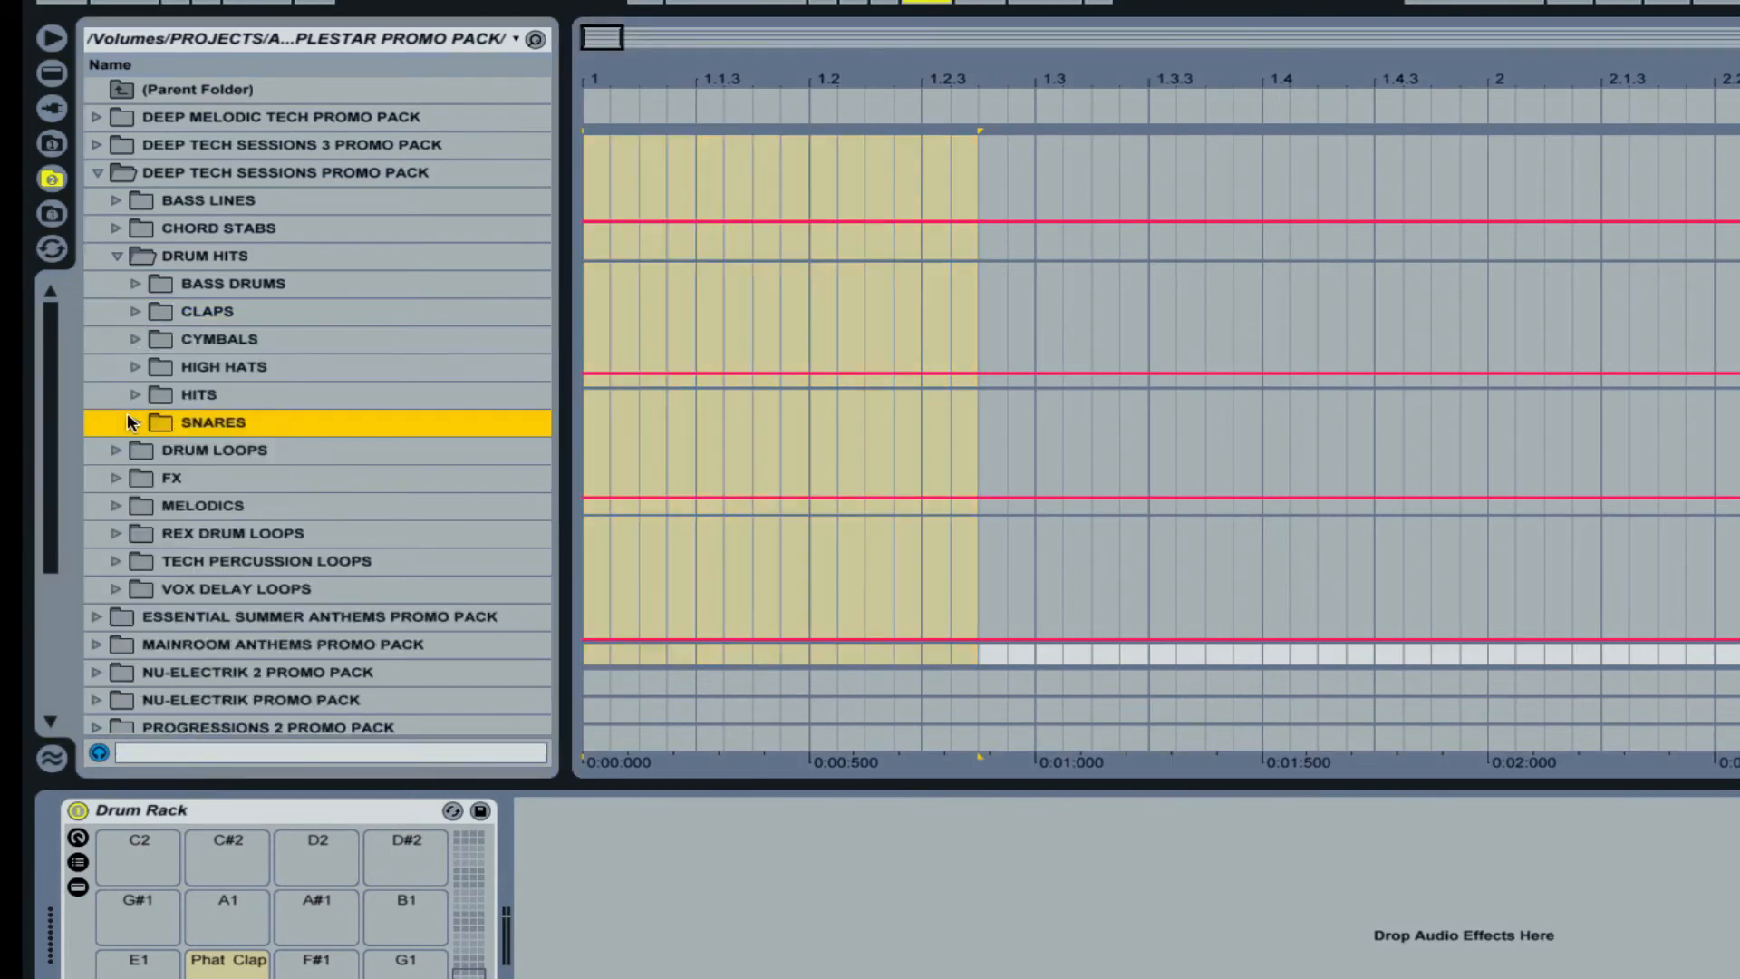
pyautogui.click(136, 365)
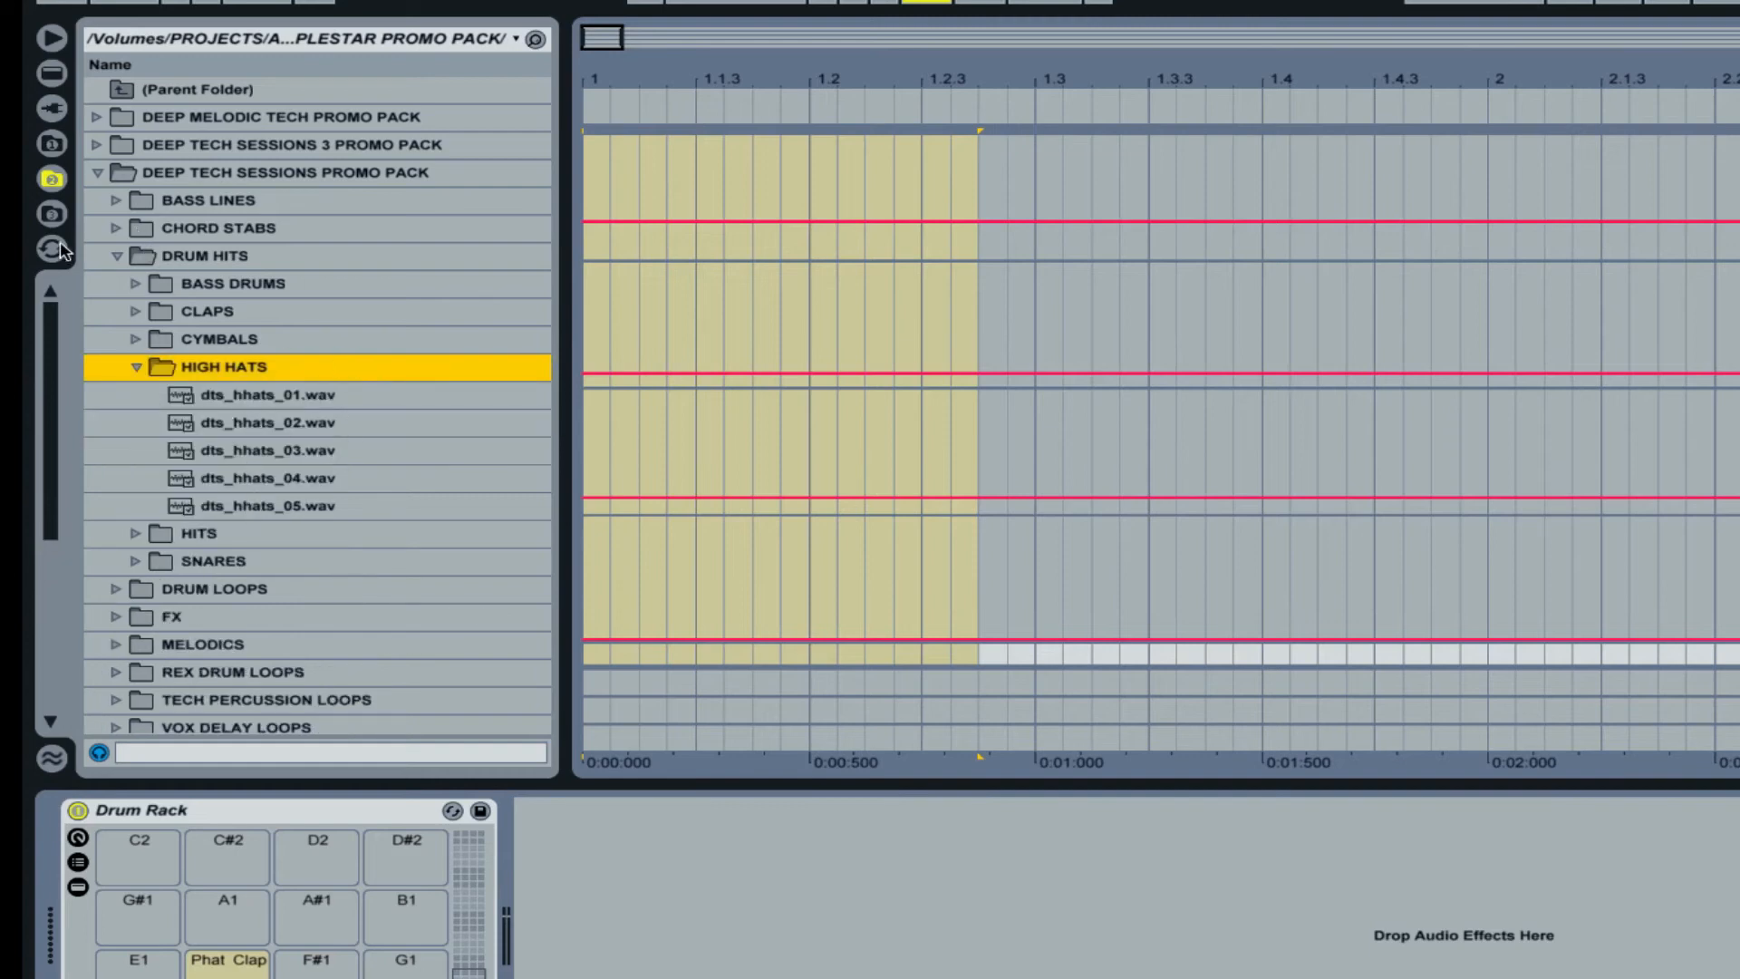
pyautogui.click(96, 171)
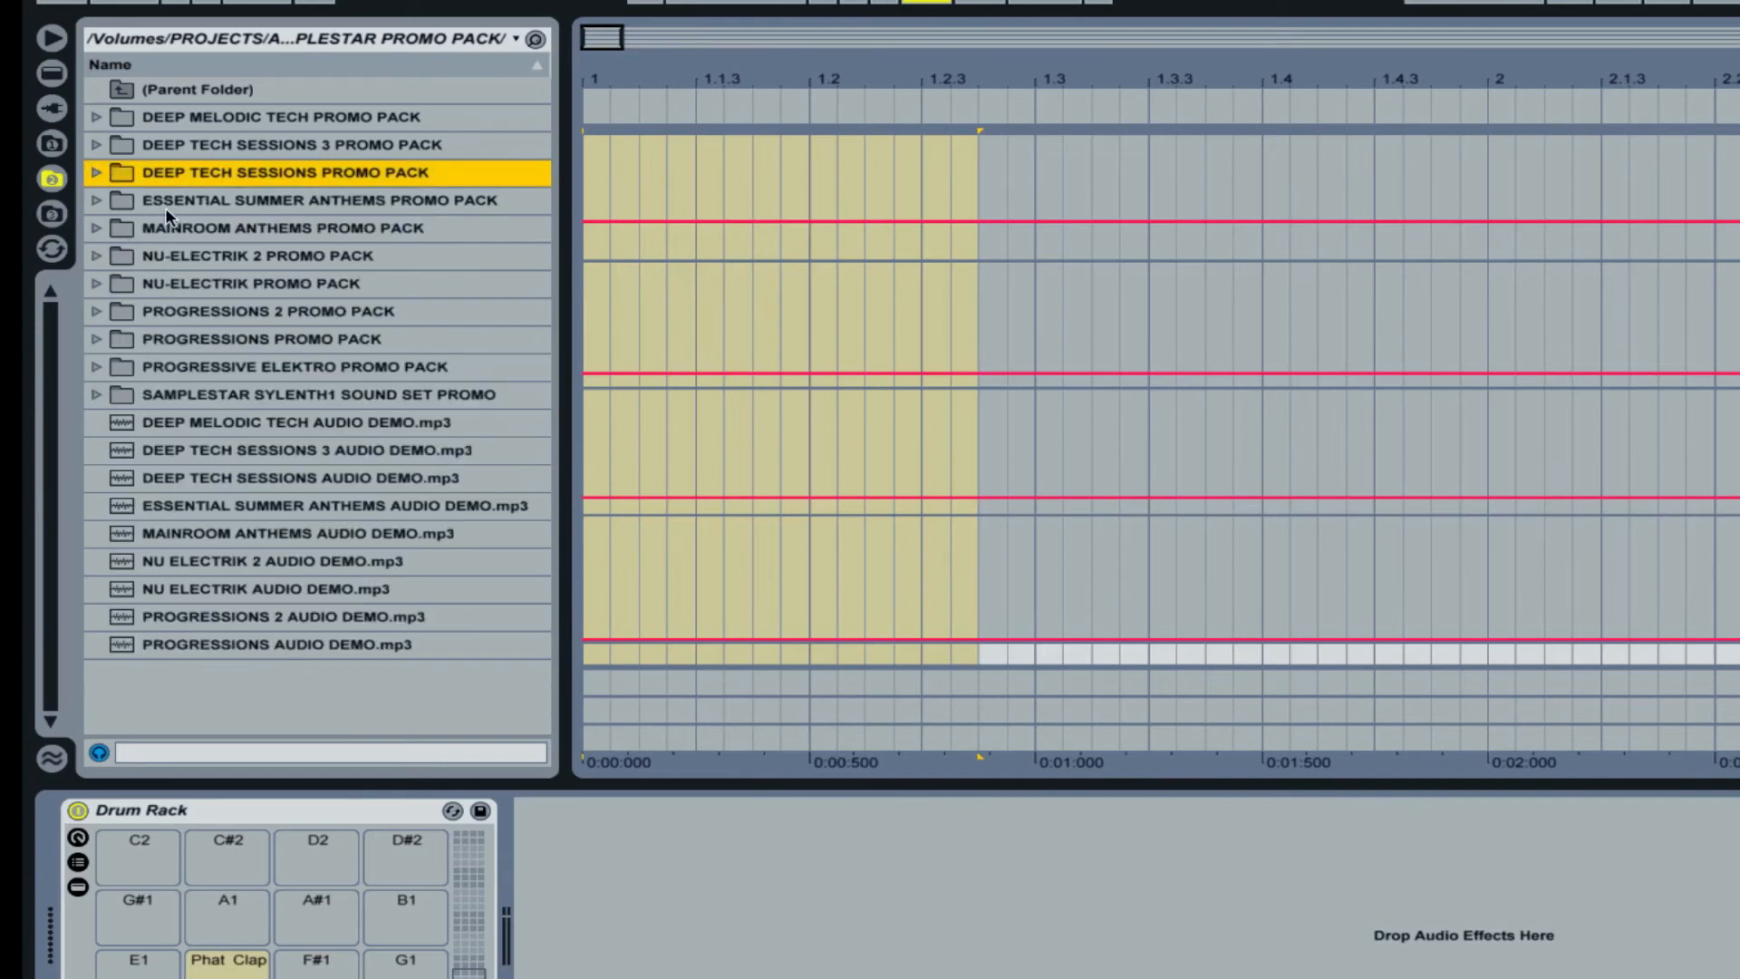
# Audition the high hats in the NU-ELEKTRIK 2 PROMO PACK's drum hits and place ne2_hh_03.wav at the start of the first audio track
pyautogui.click(96, 254)
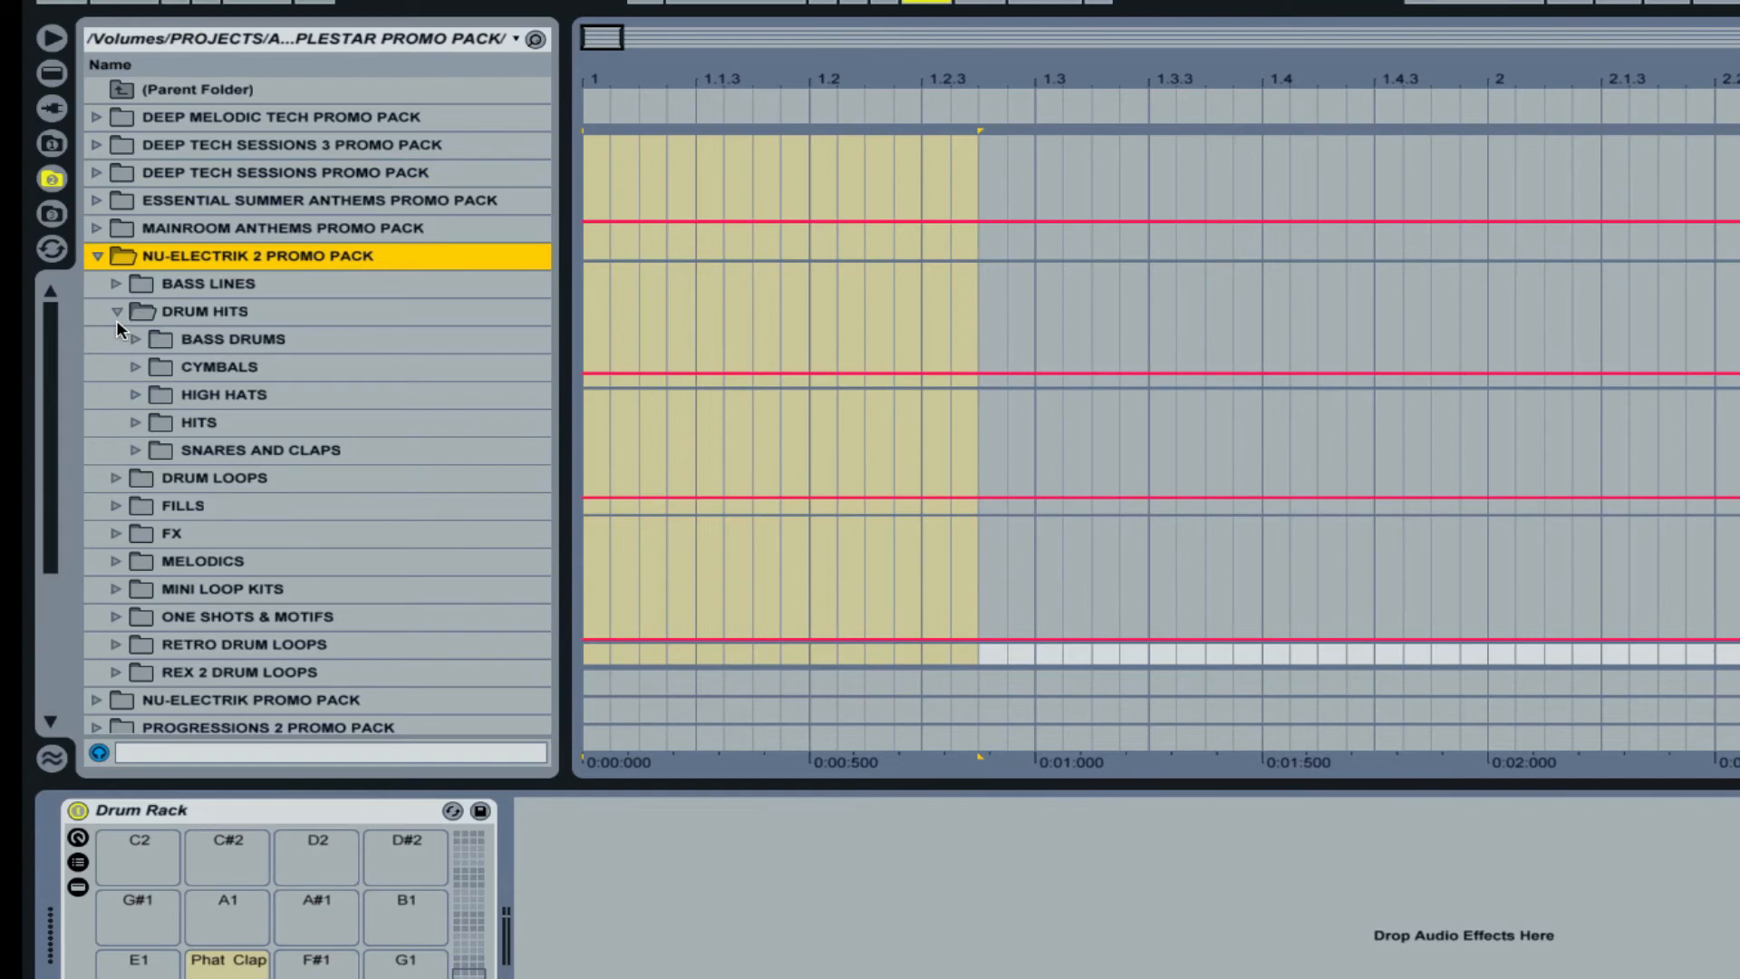
pyautogui.click(136, 395)
pyautogui.click(196, 424)
pyautogui.click(222, 477)
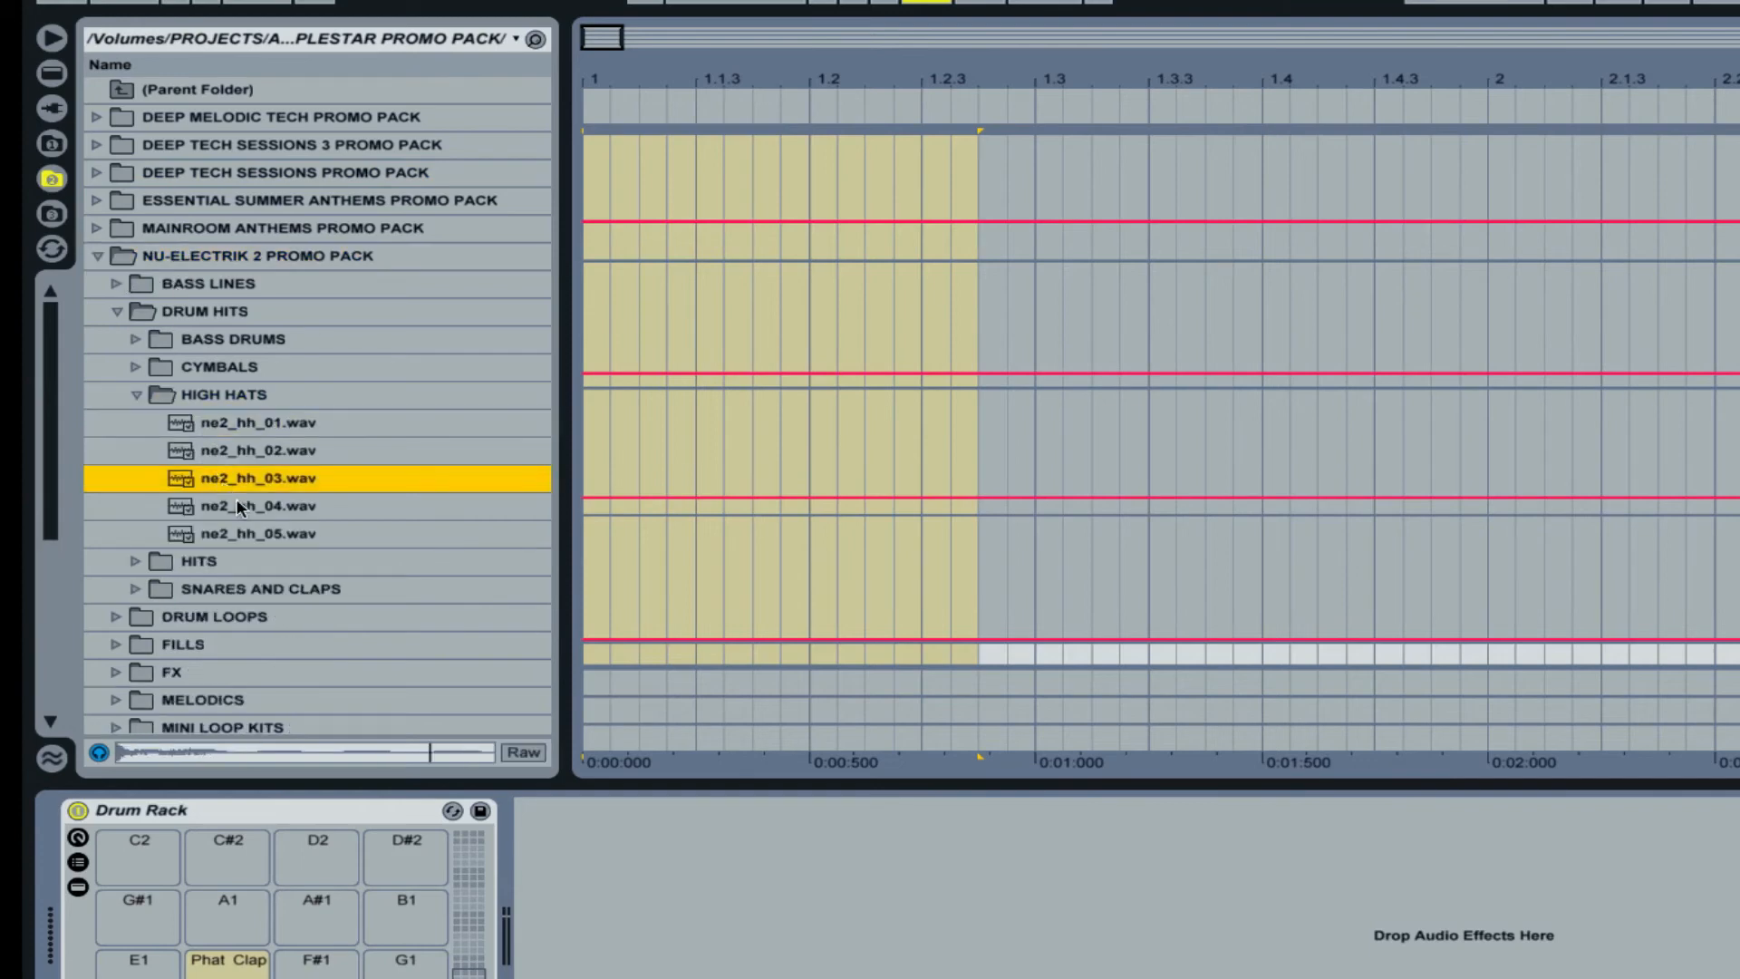
pyautogui.click(240, 506)
pyautogui.click(253, 535)
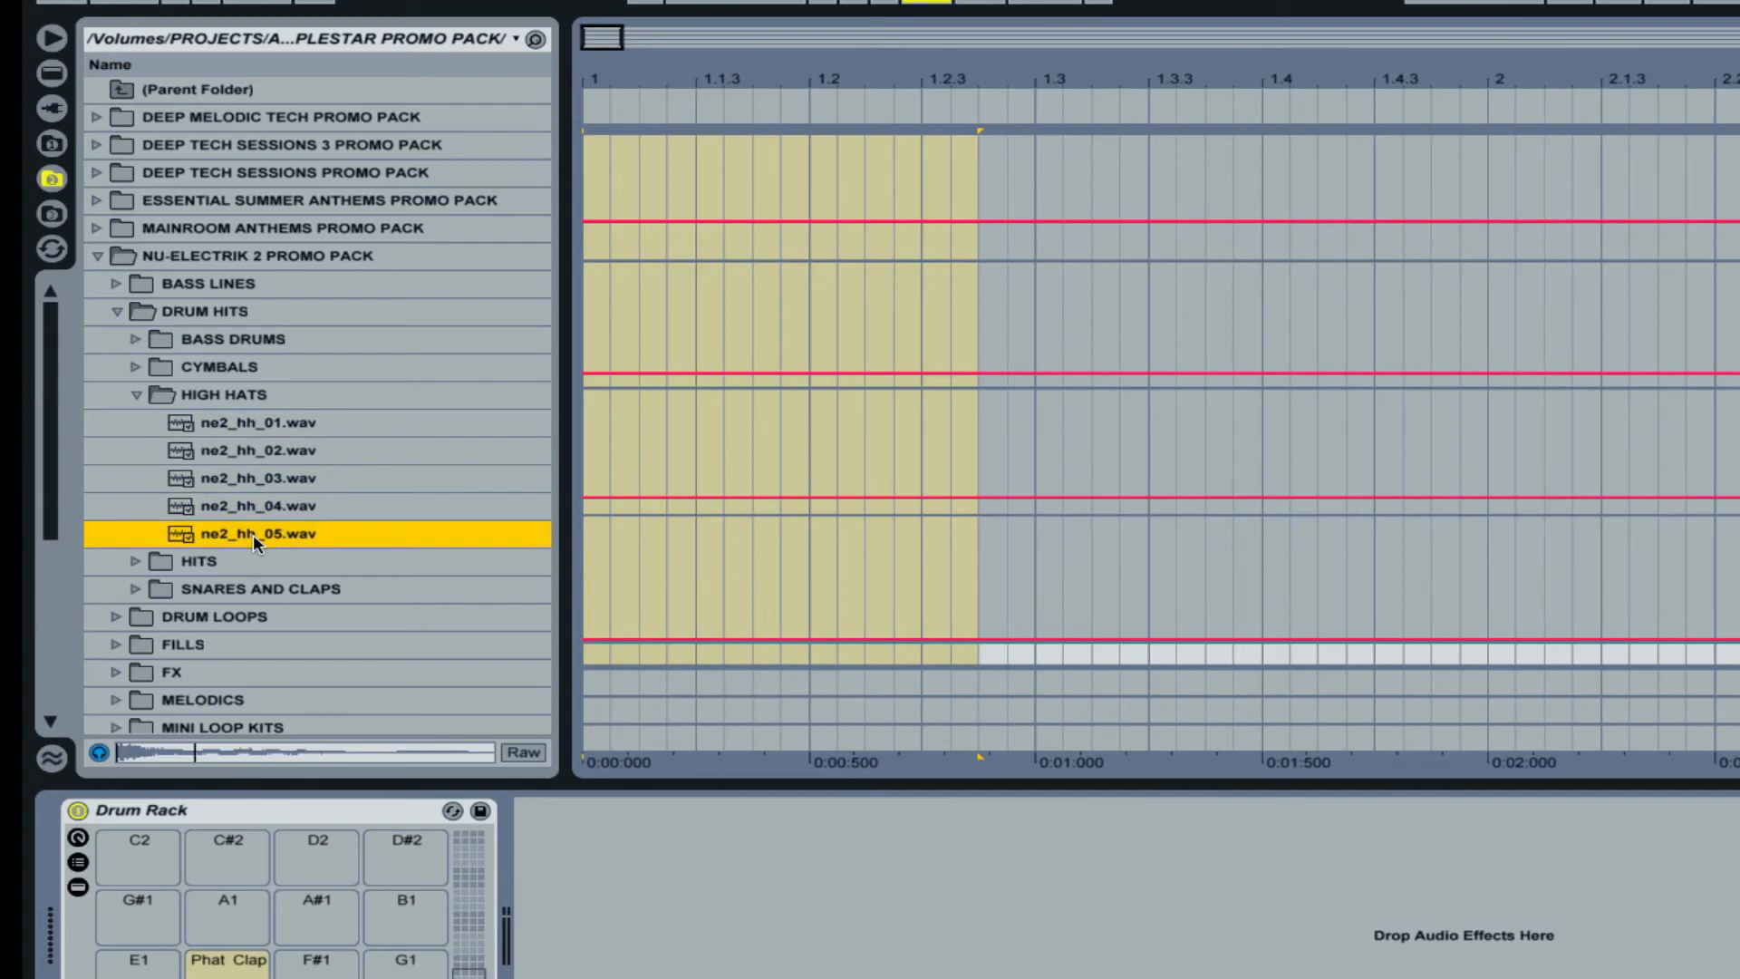
pyautogui.click(230, 459)
pyautogui.click(246, 488)
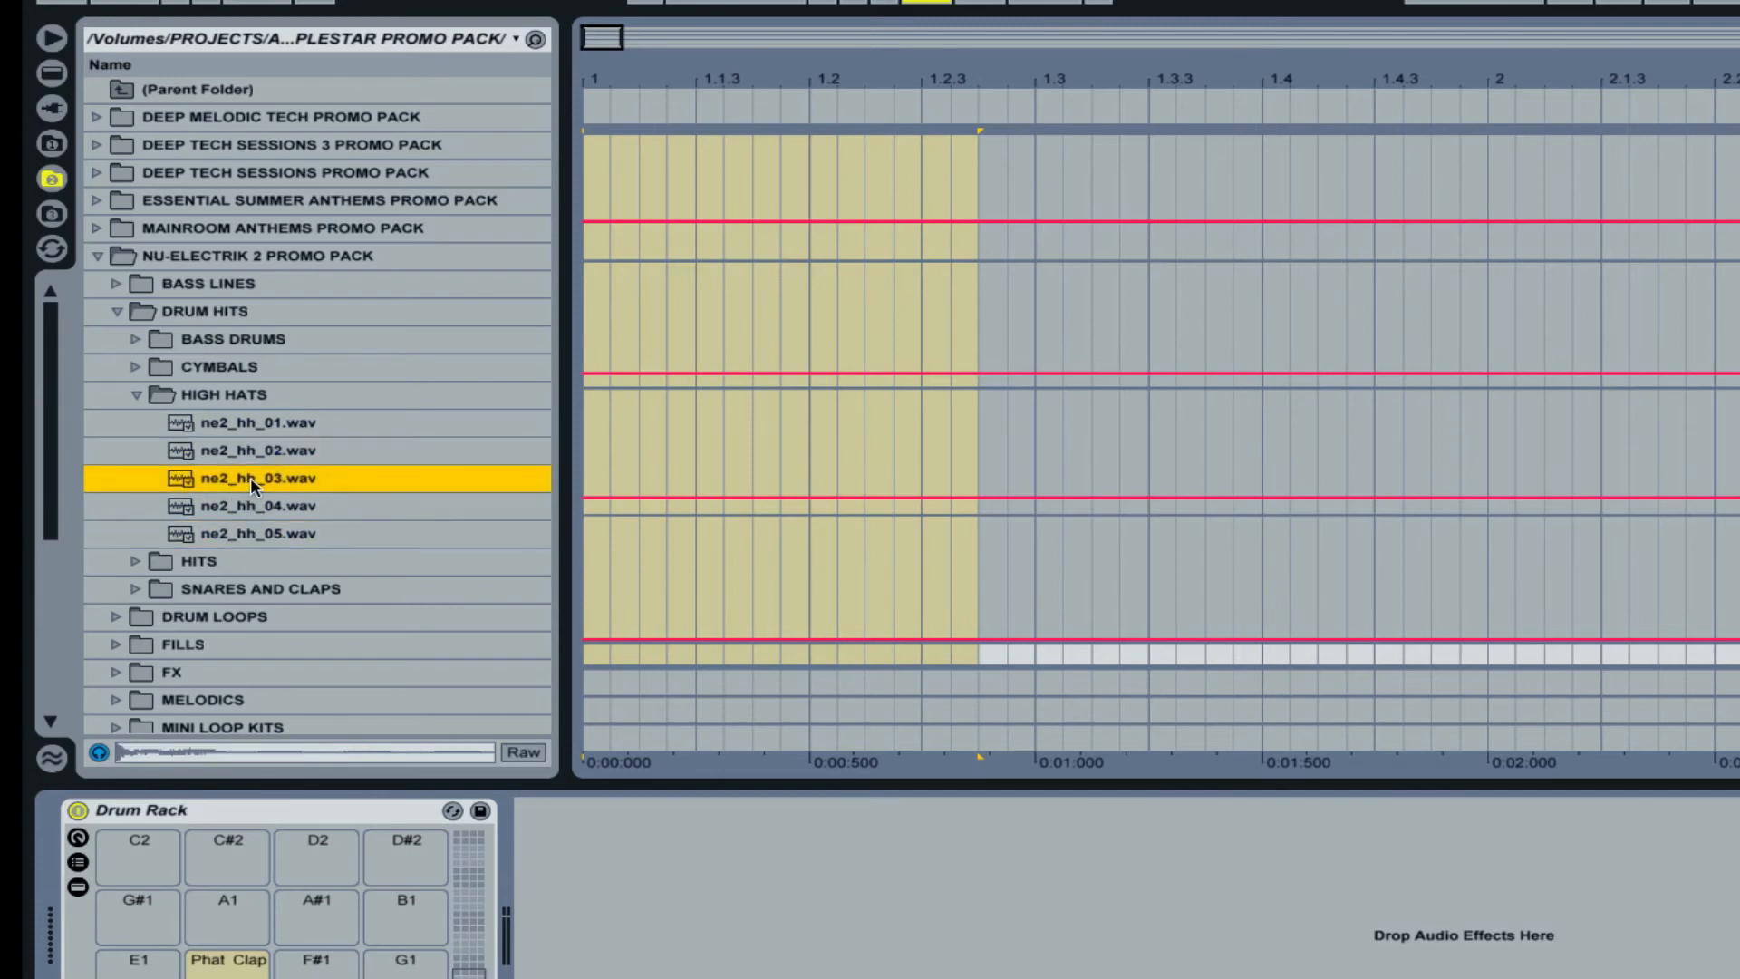
pyautogui.moveTo(533, 270); pyautogui.dragTo(589, 203)
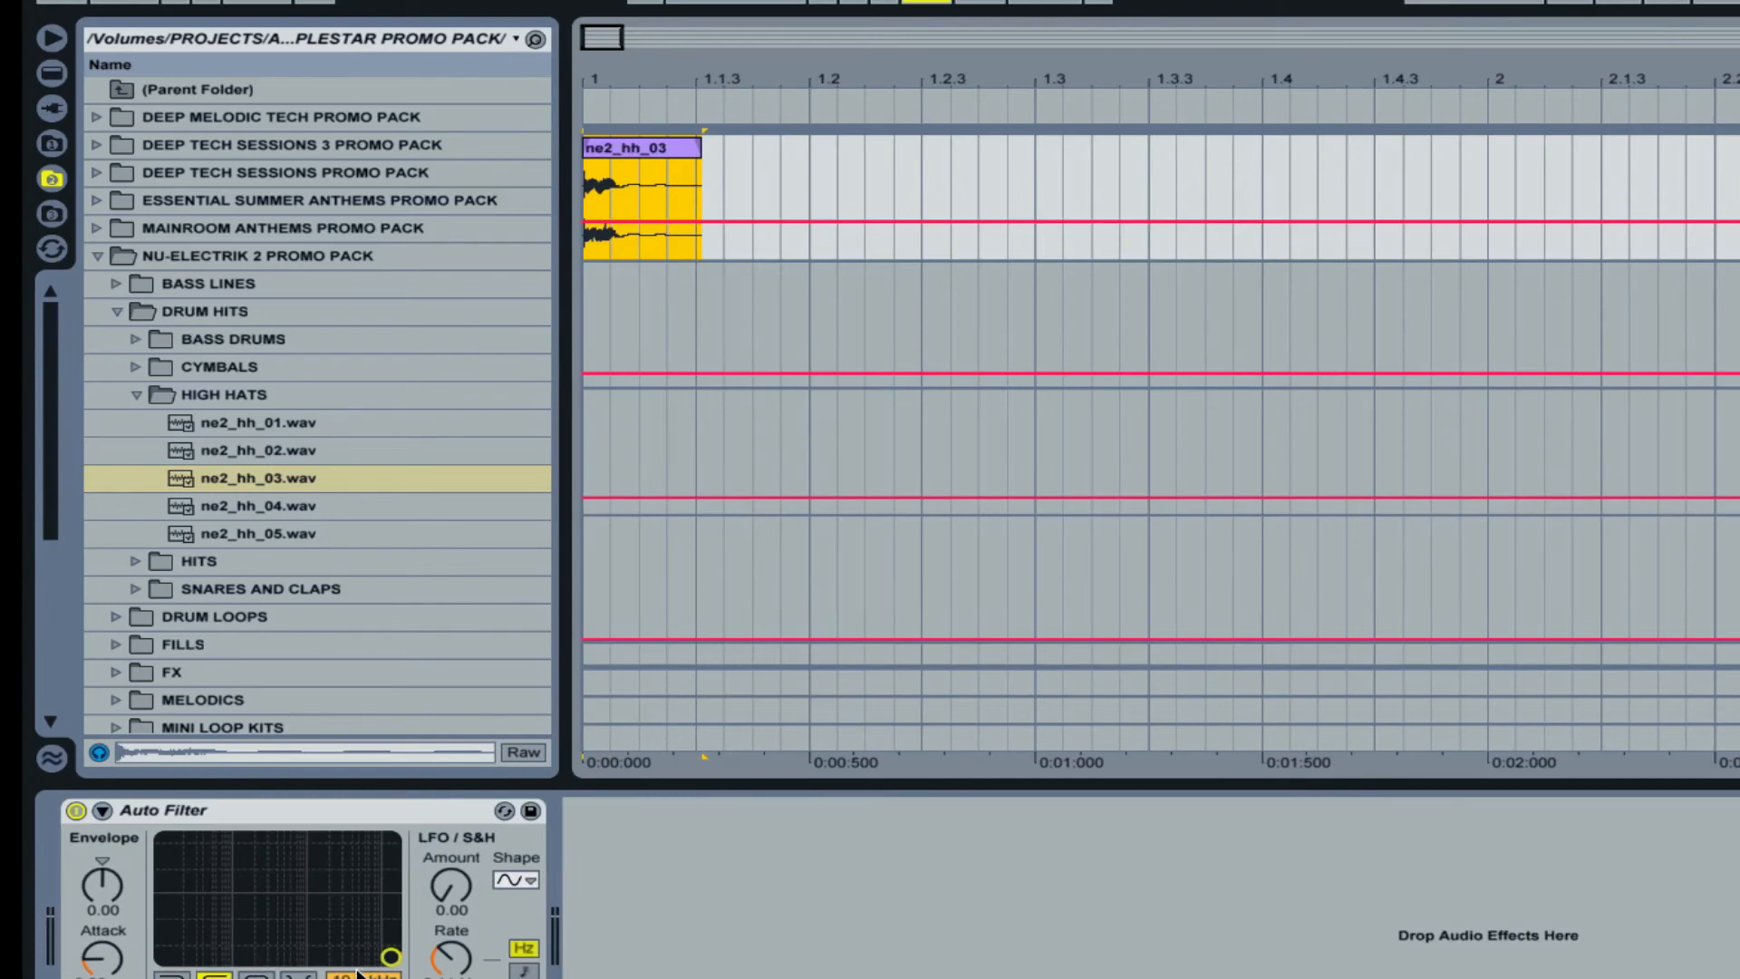
pyautogui.click(396, 809)
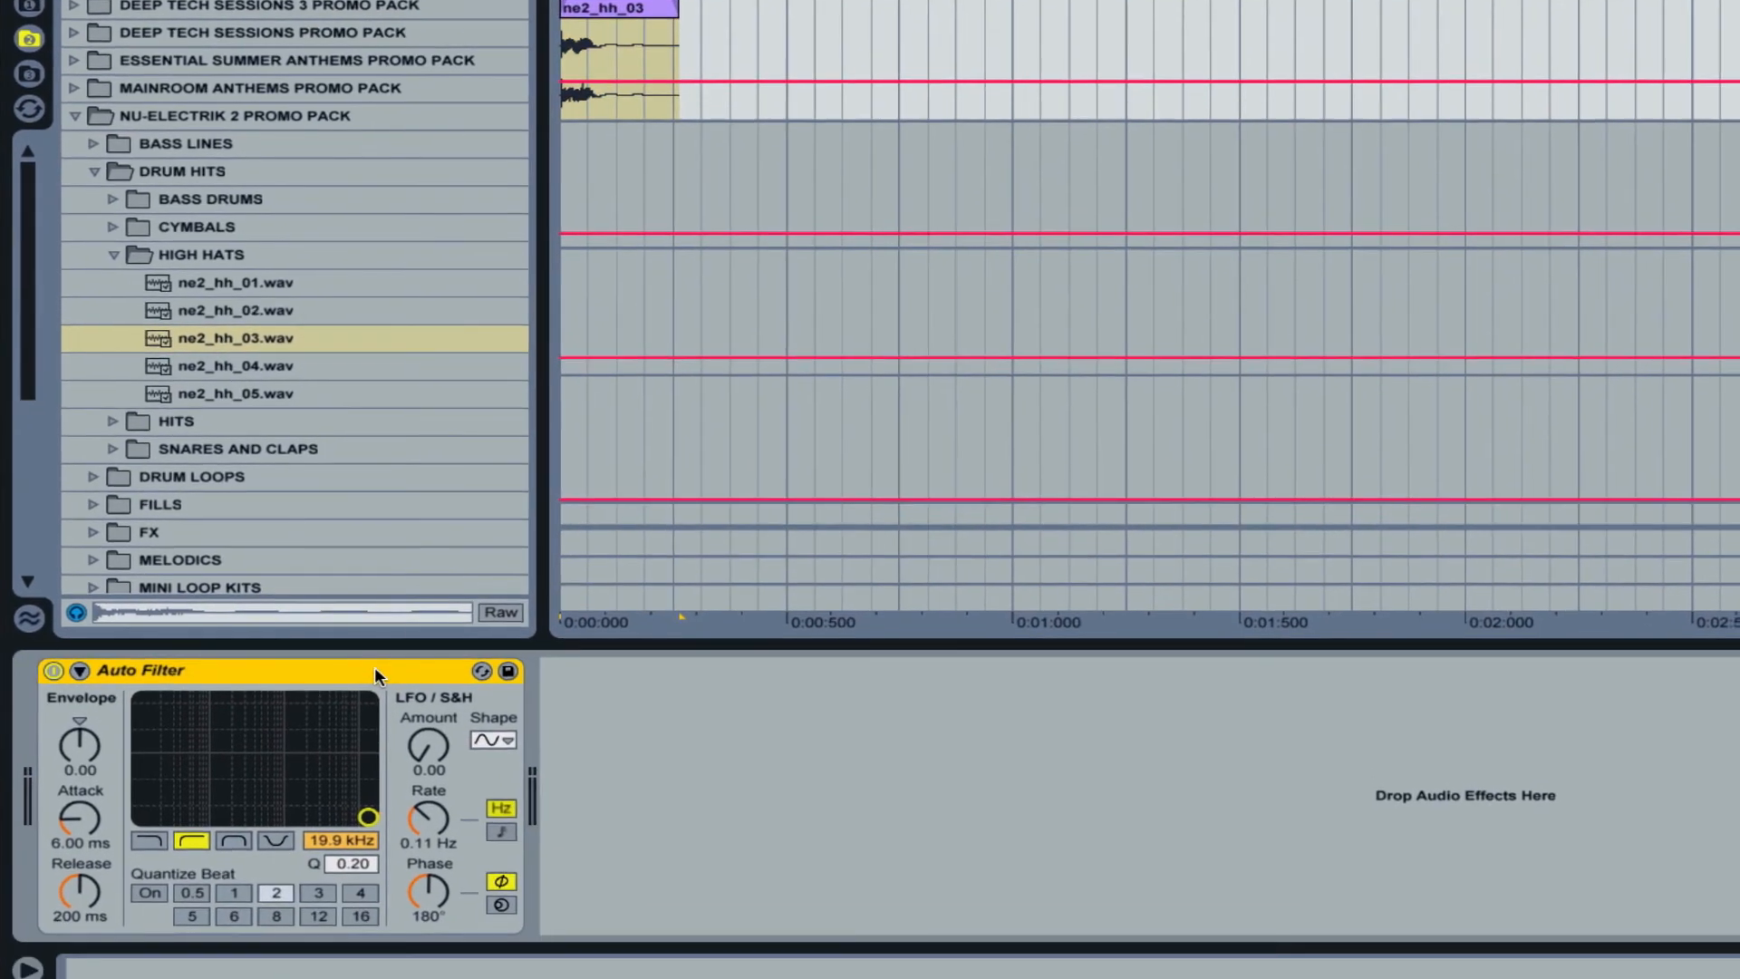
pyautogui.press('Delete')
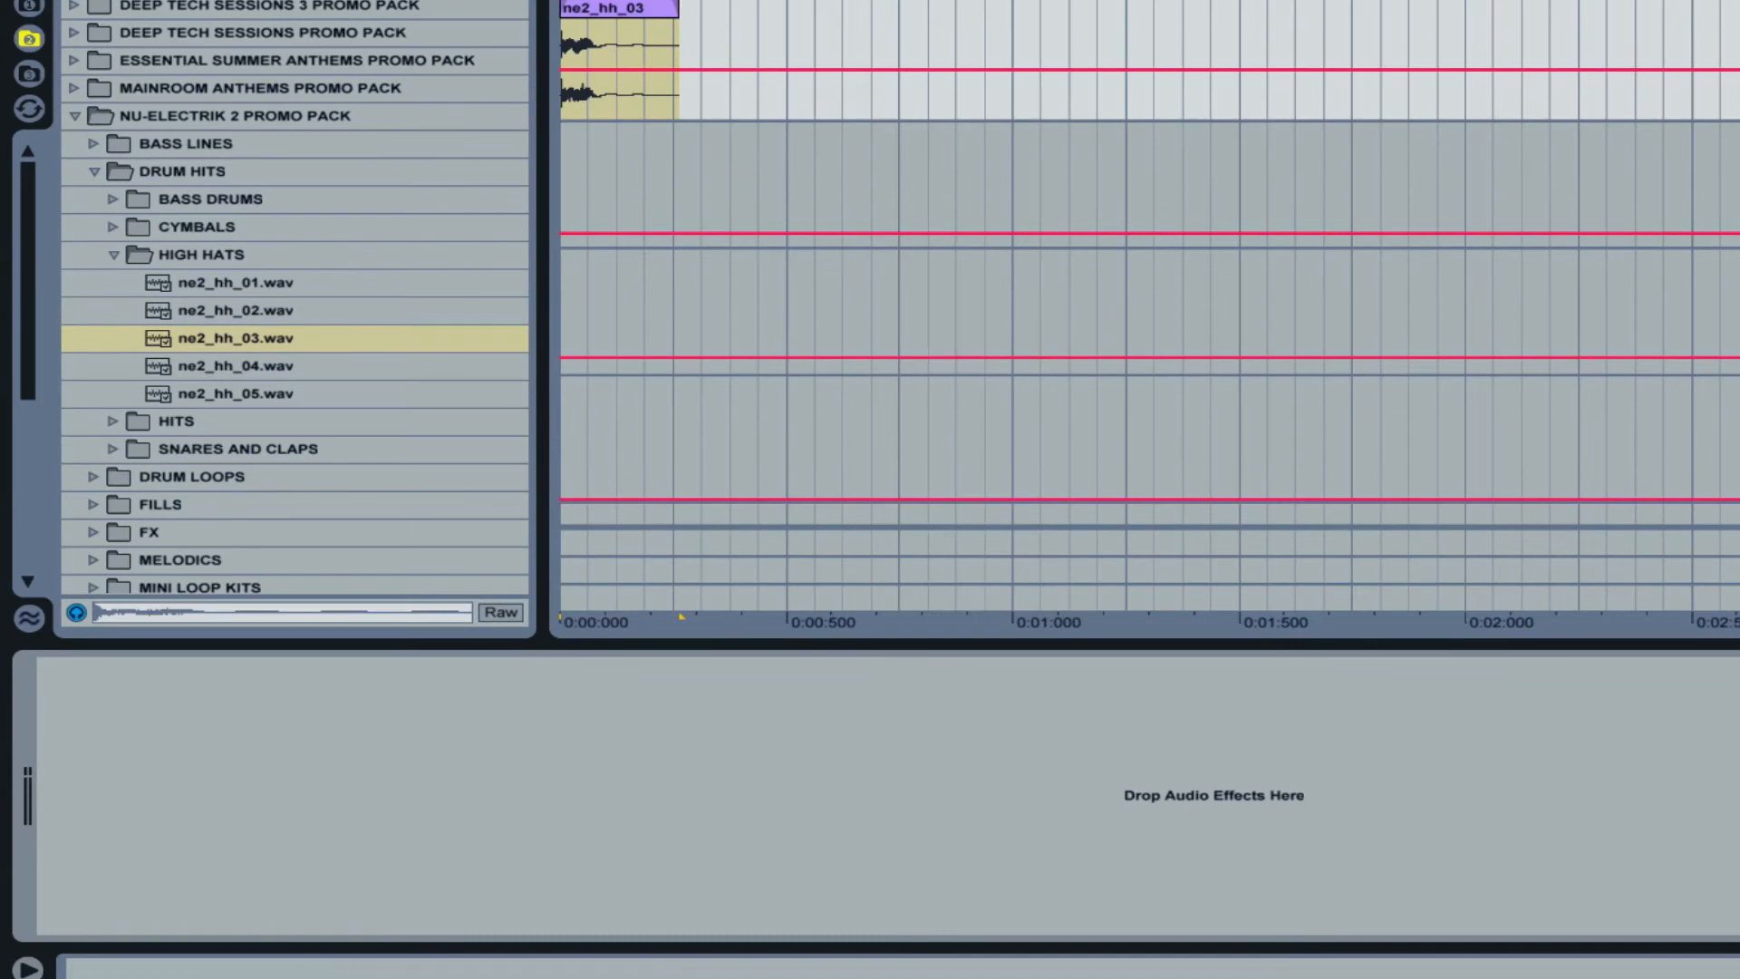
pyautogui.hotkey('ctrl', 'z')
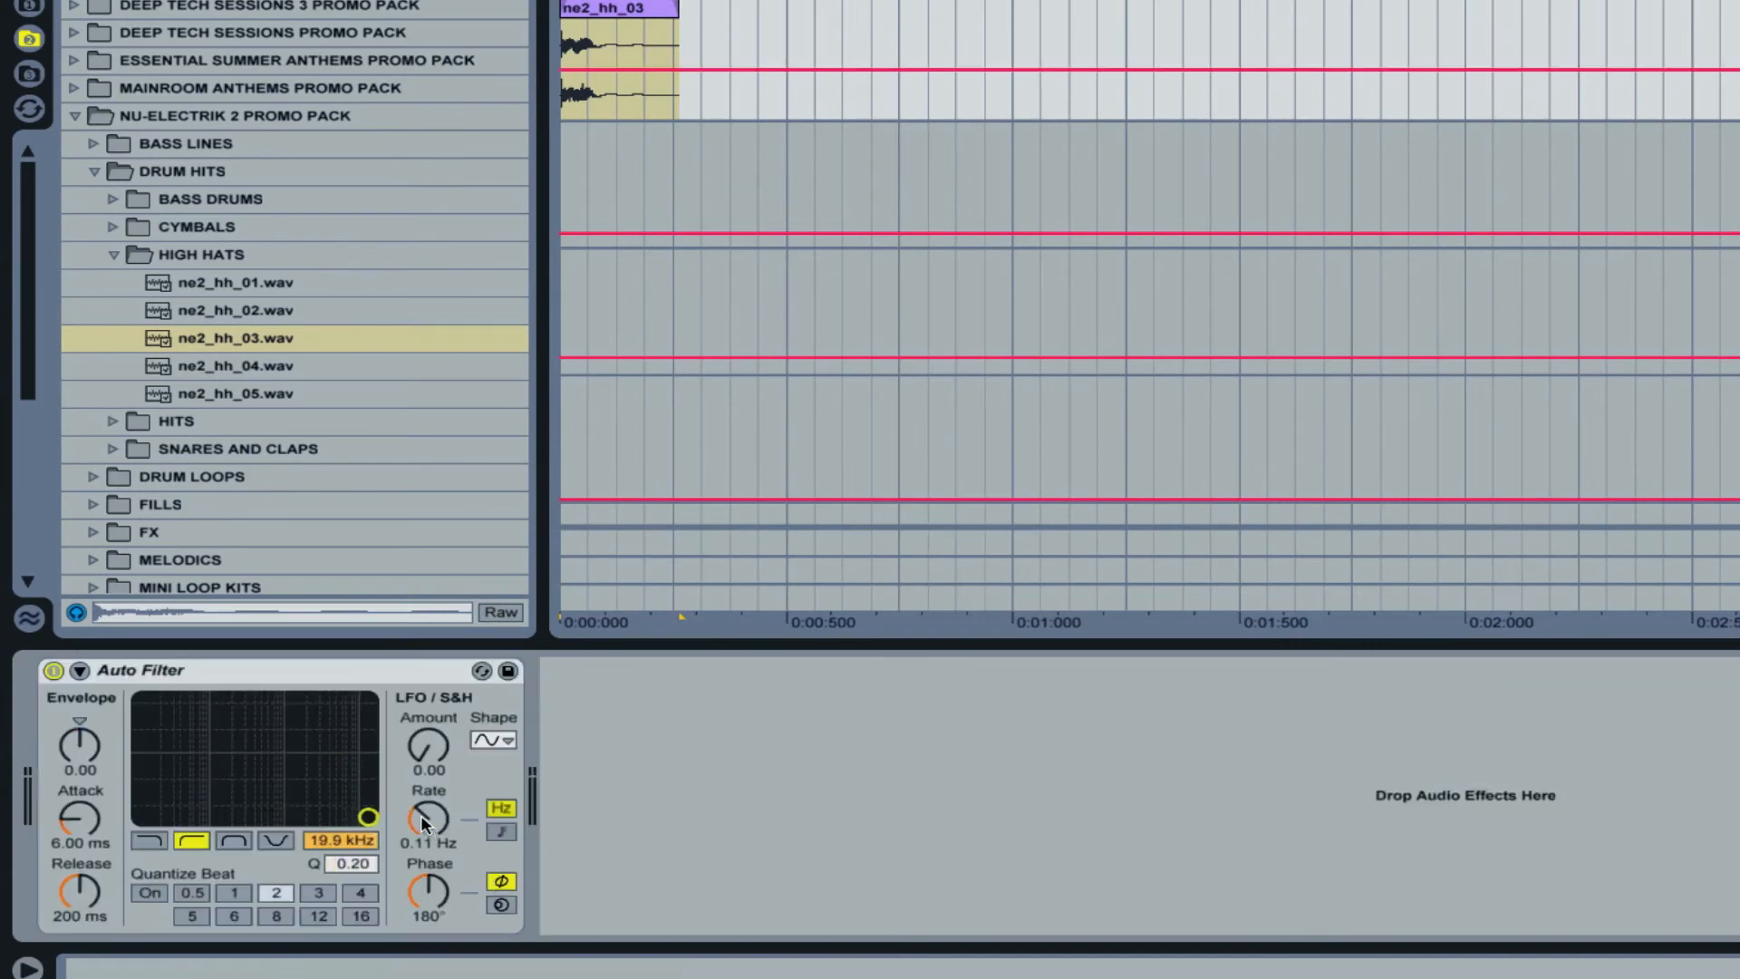
# Set the high-pass cutoff of the first audio track's Auto Filter to 130 Hz
pyautogui.click(317, 840)
pyautogui.moveTo(328, 846); pyautogui.dragTo(328, 888)
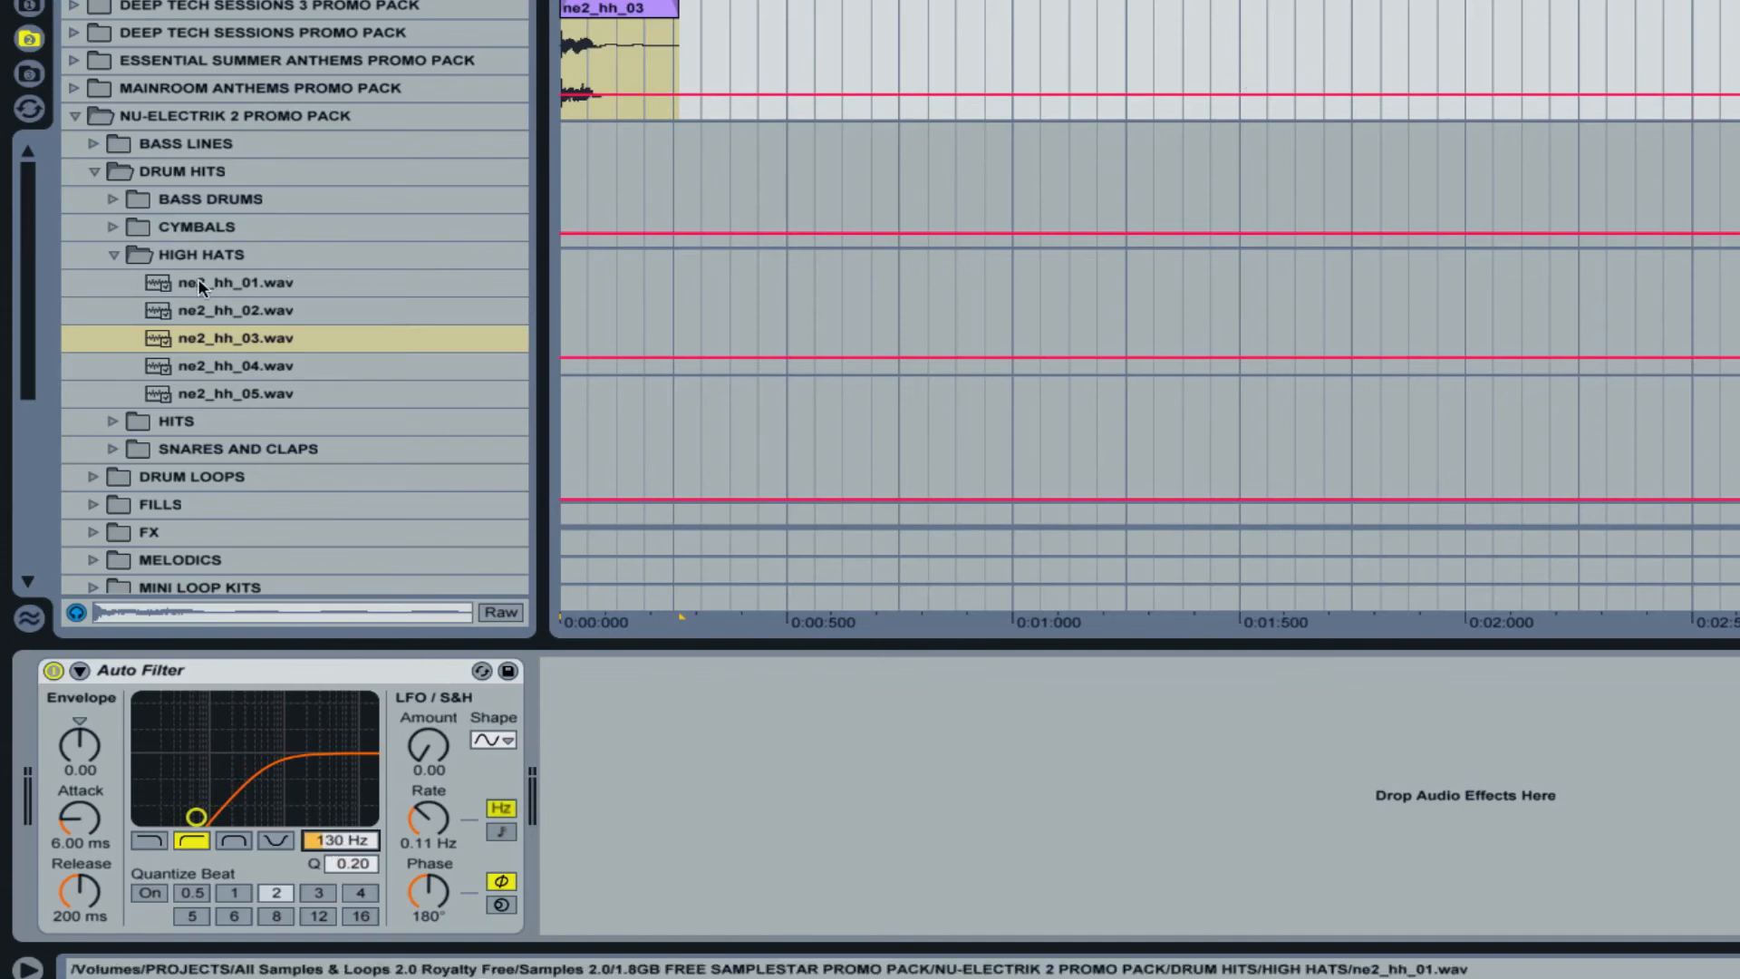
# Place ne_hh_03.wav from the NU-ELEKTRIK PROMO PACK's HIGH HATS folder at the start of the second audio track
pyautogui.click(113, 253)
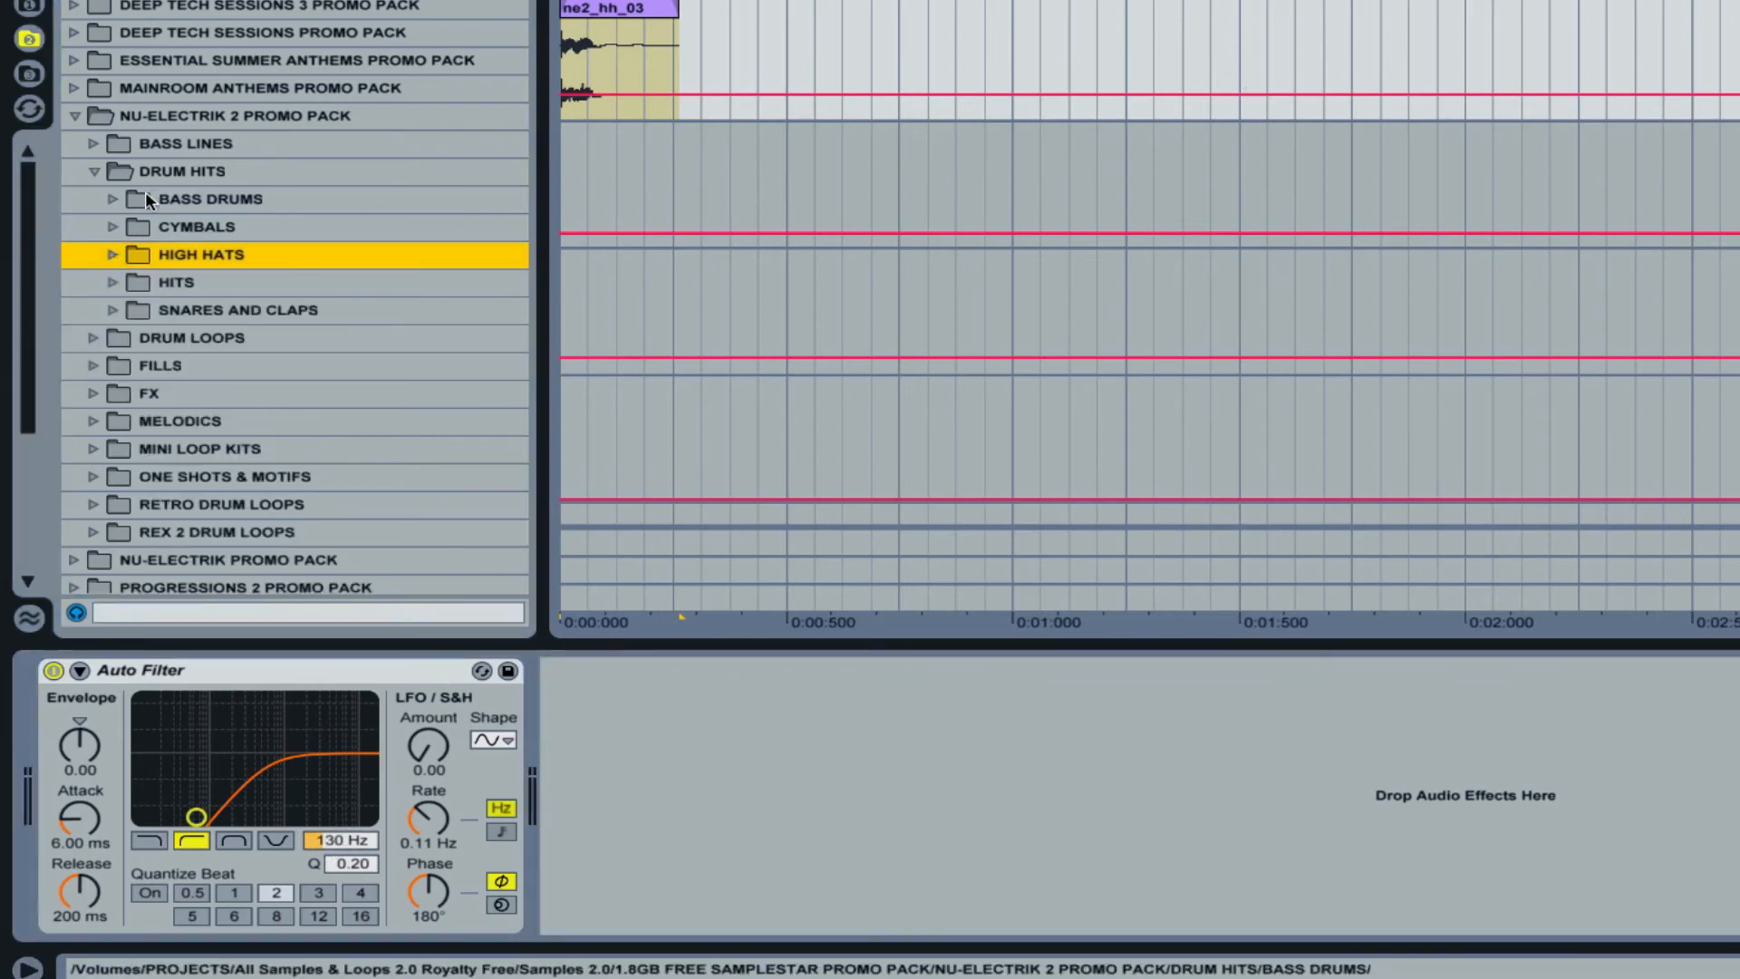
pyautogui.click(96, 171)
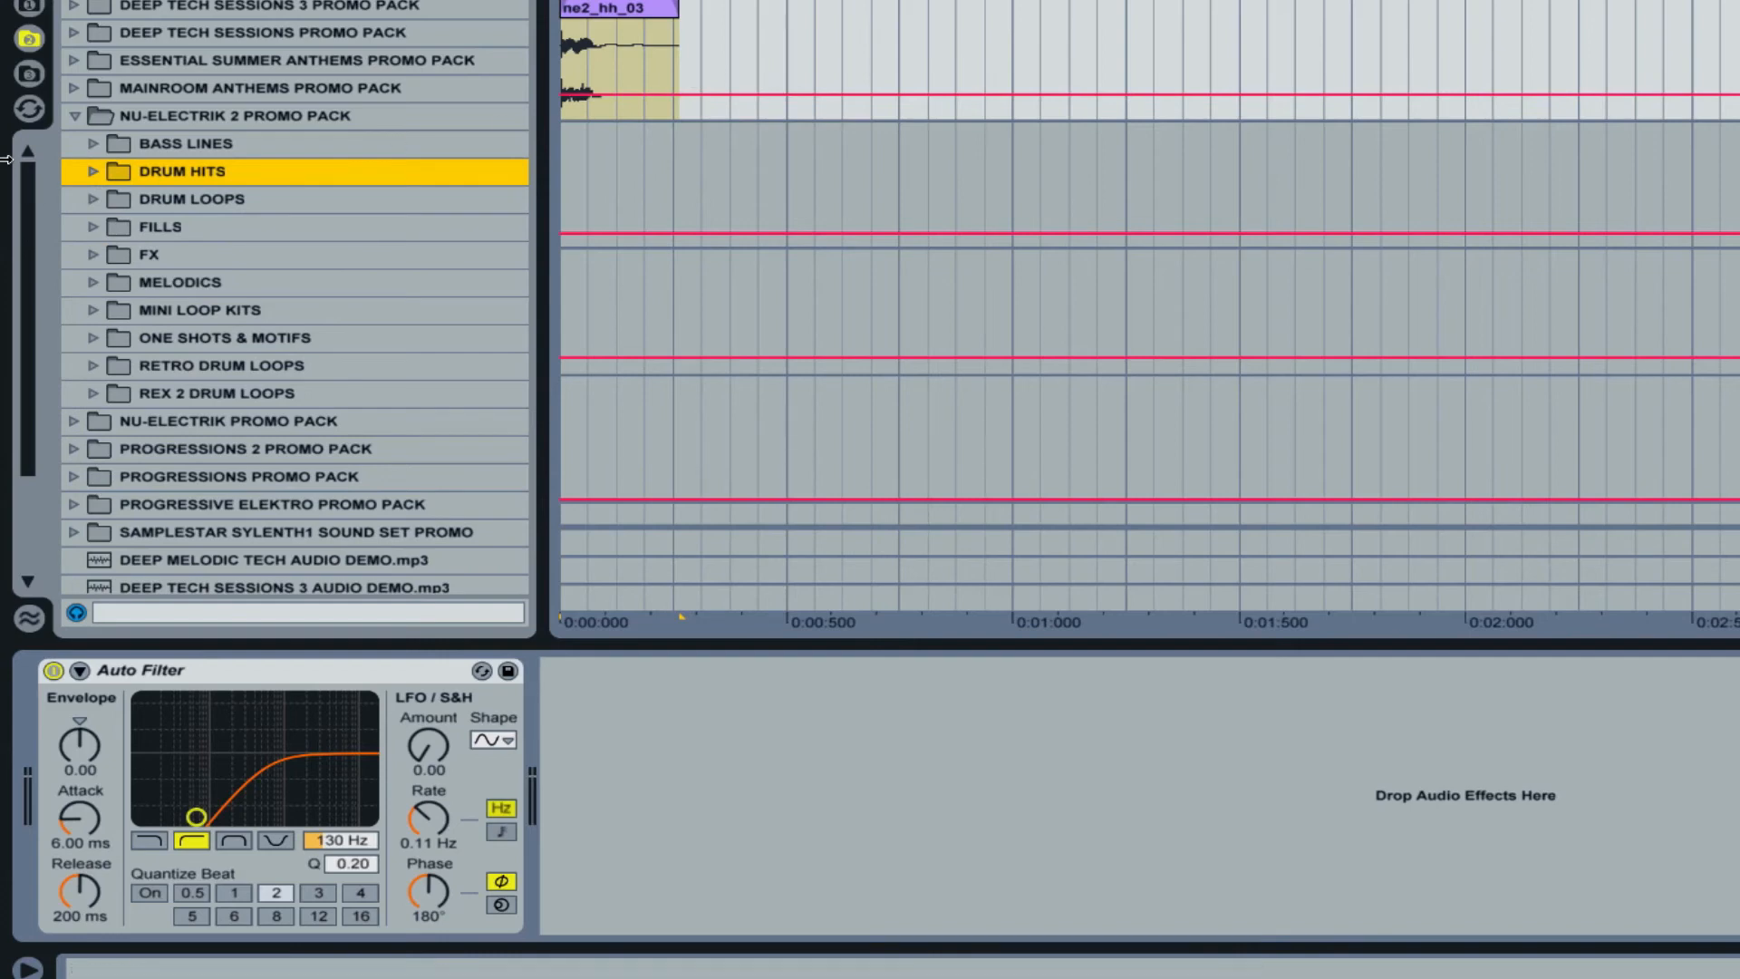
pyautogui.click(76, 114)
pyautogui.click(72, 143)
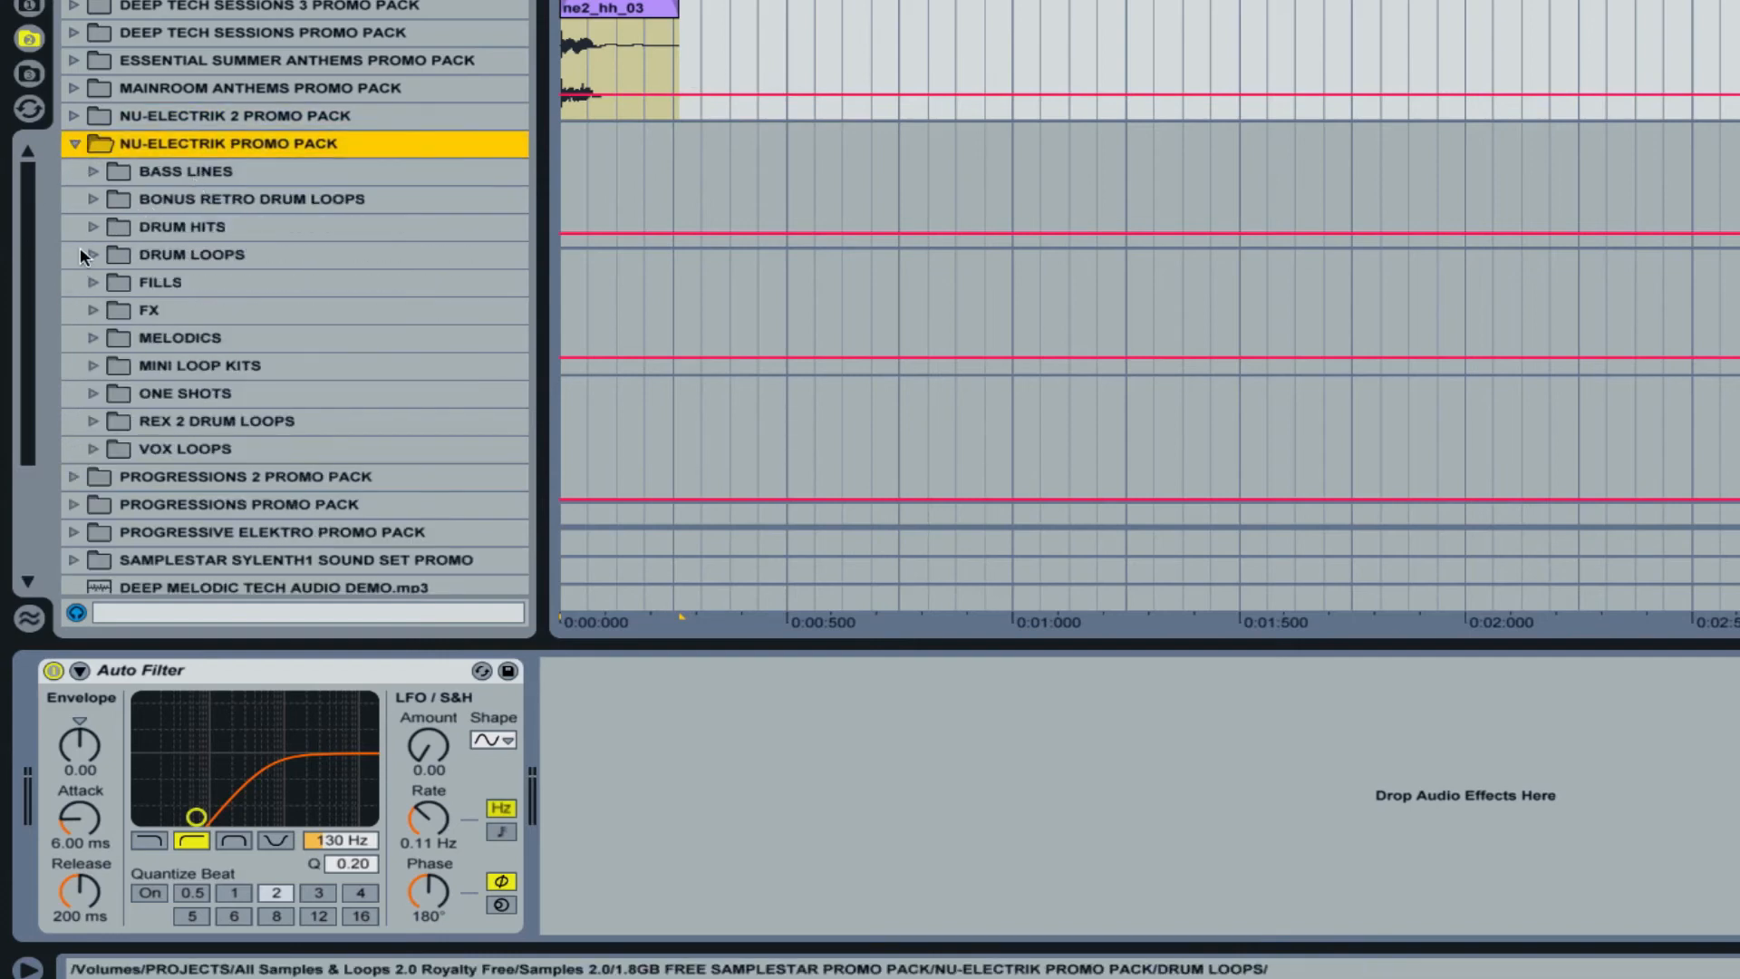
pyautogui.click(93, 226)
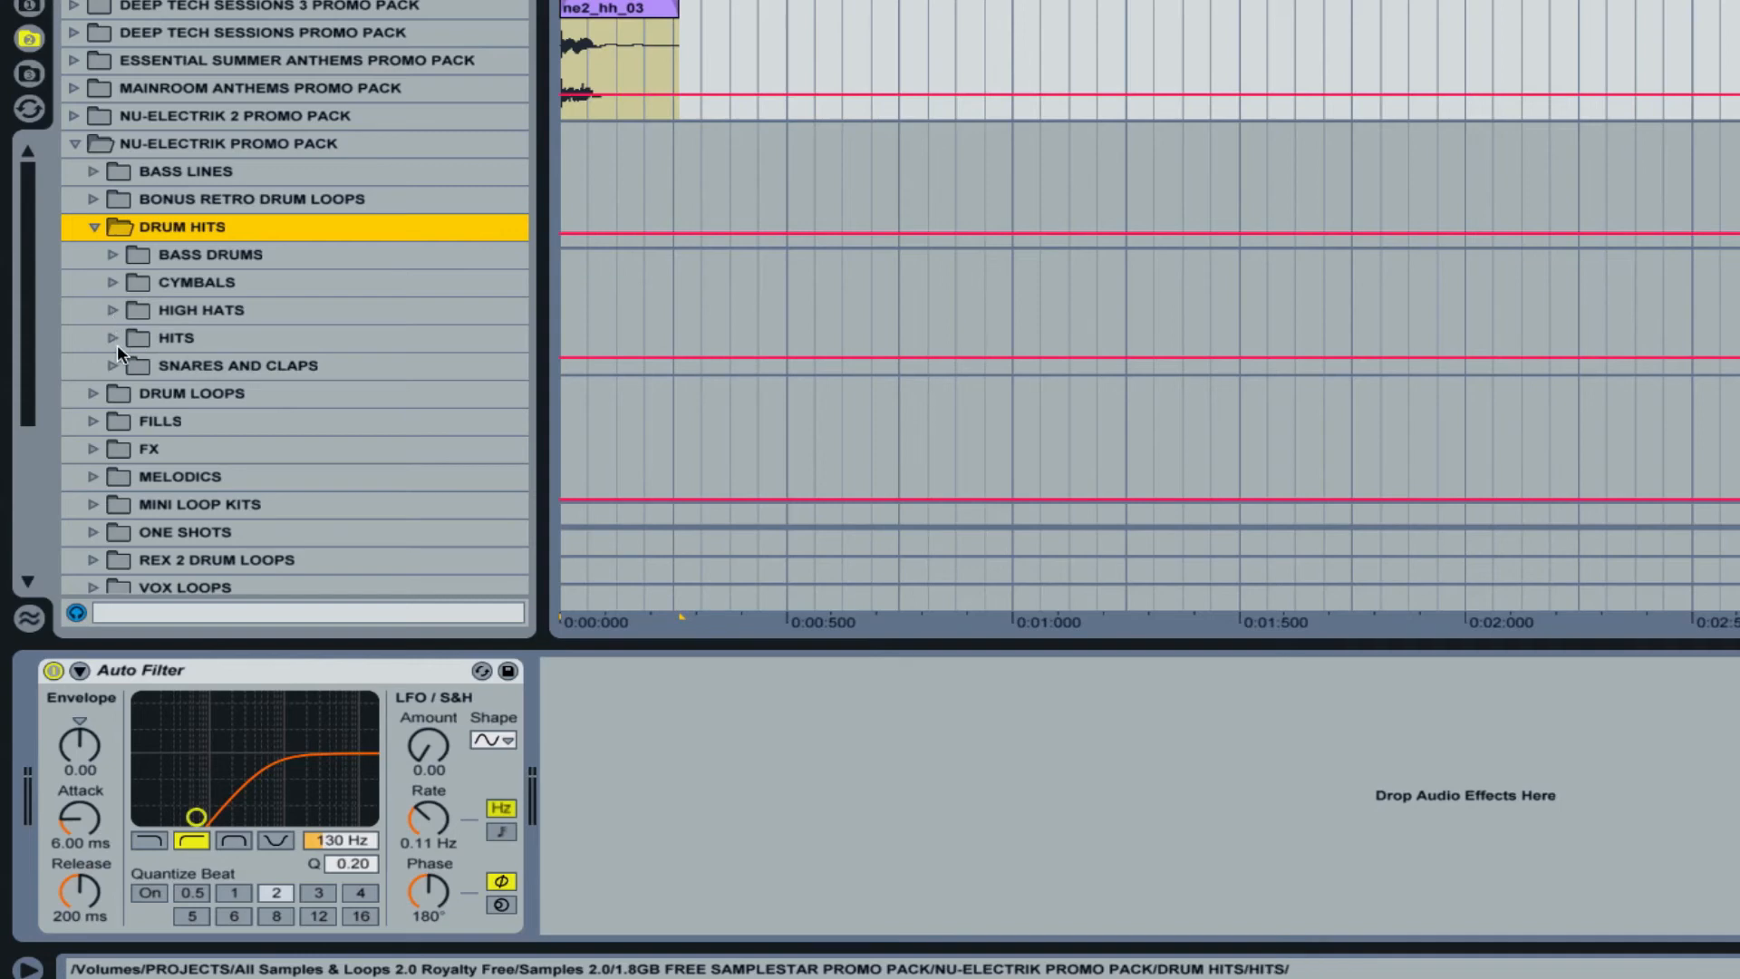
pyautogui.click(109, 312)
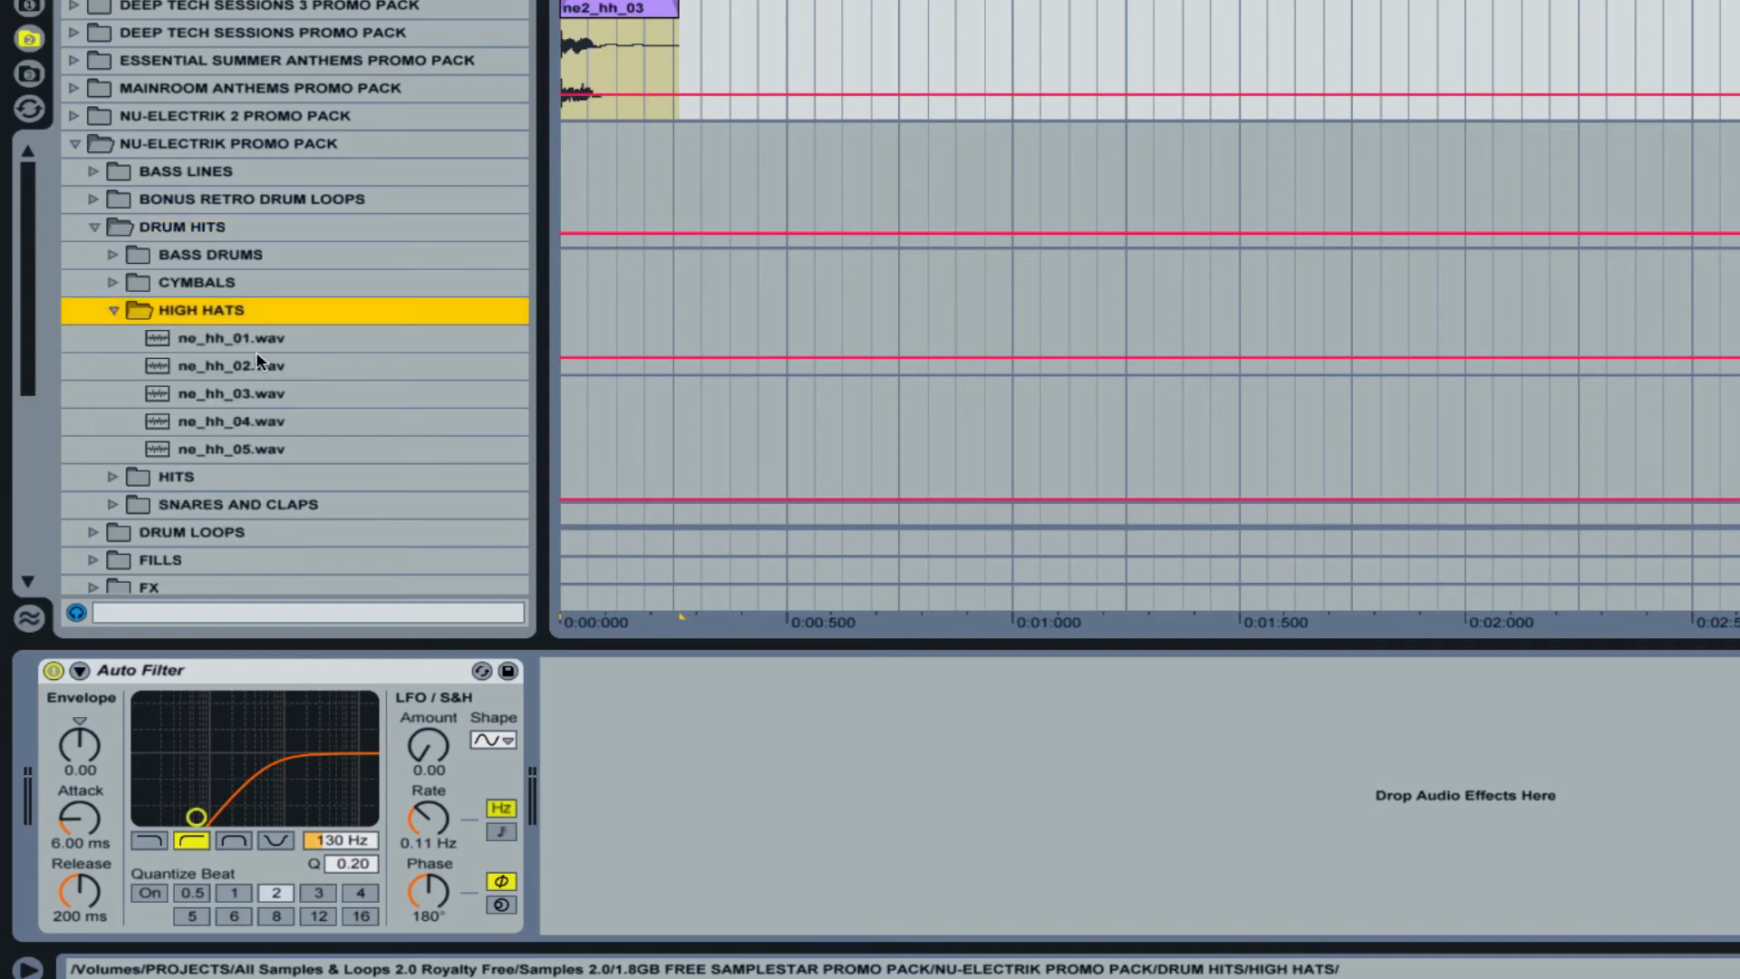
pyautogui.click(186, 397)
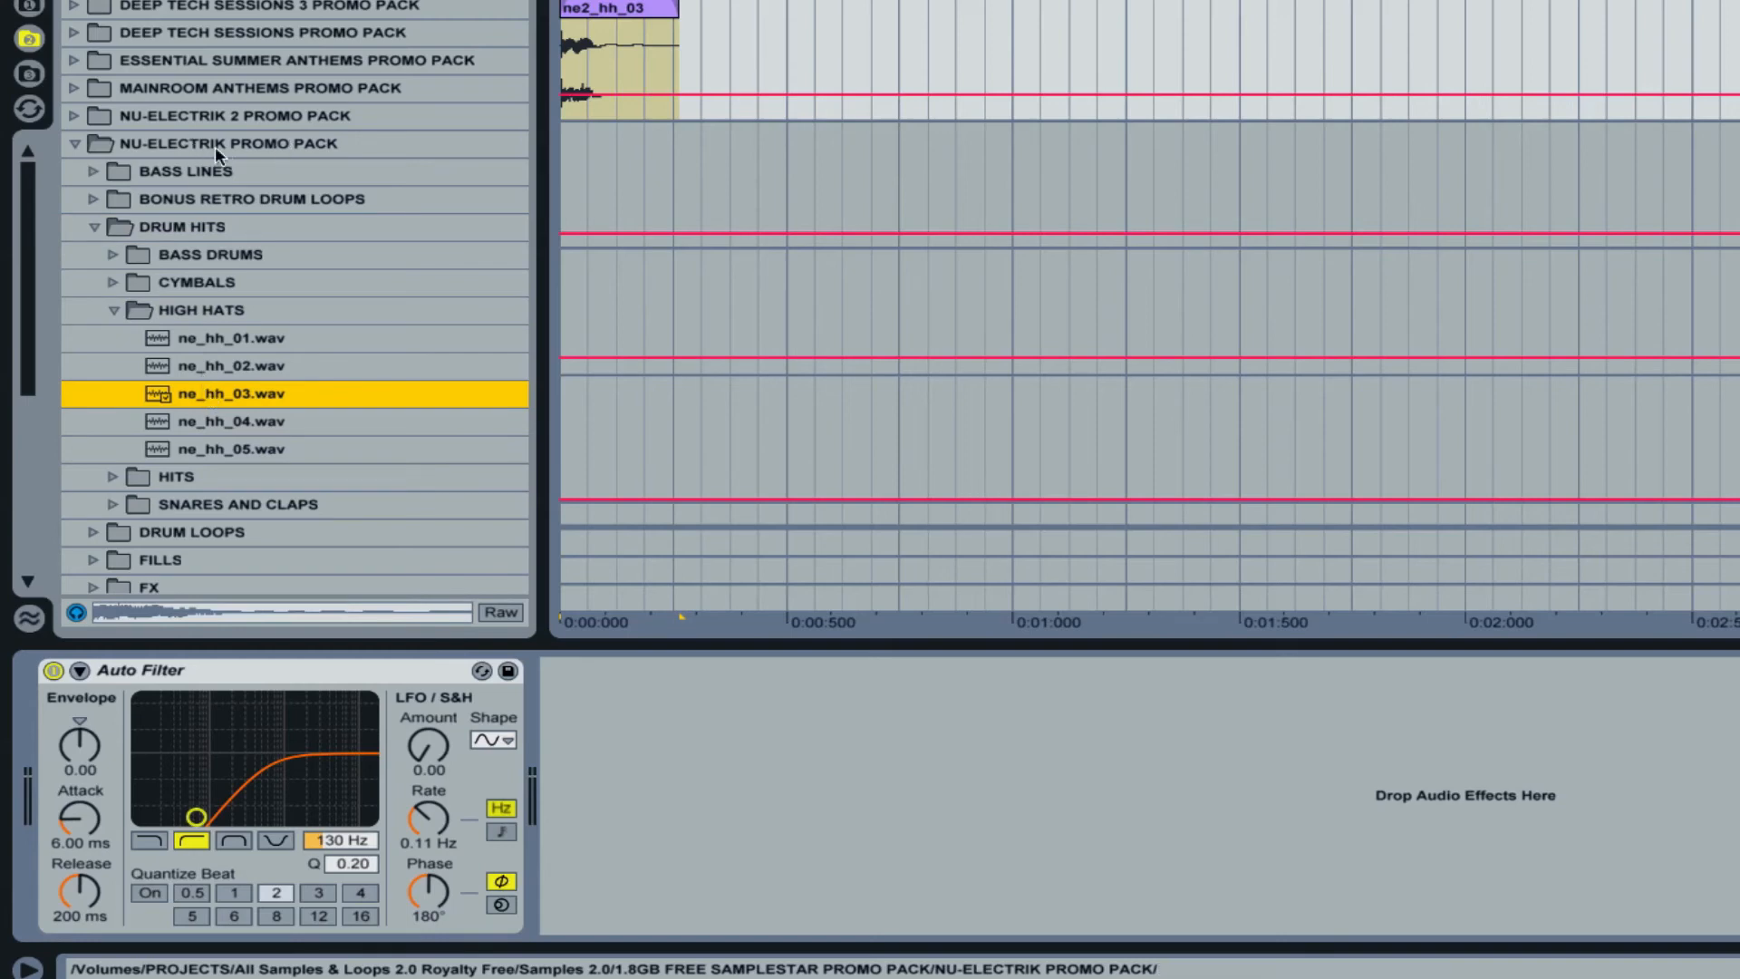
pyautogui.moveTo(216, 381); pyautogui.dragTo(573, 167)
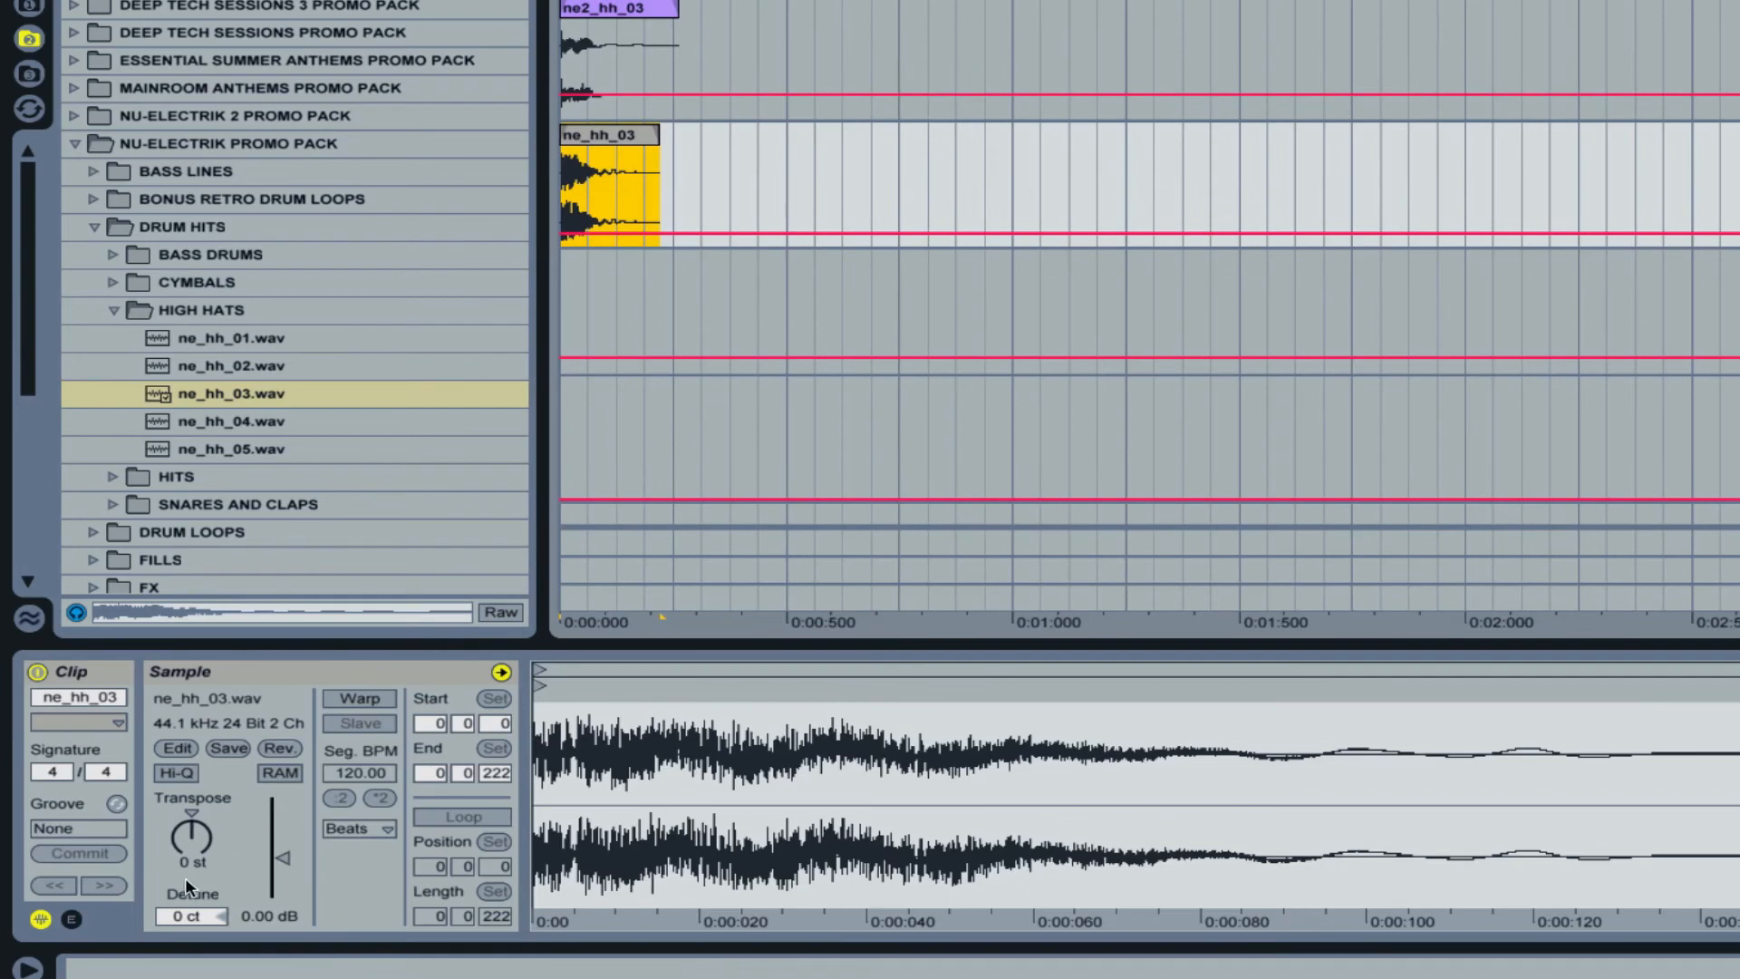
# Set the ne_hh_03 clip's gain to -1.42 dB and play back the two layered hats
pyautogui.moveTo(282, 862); pyautogui.dragTo(283, 866)
pyautogui.press('space')
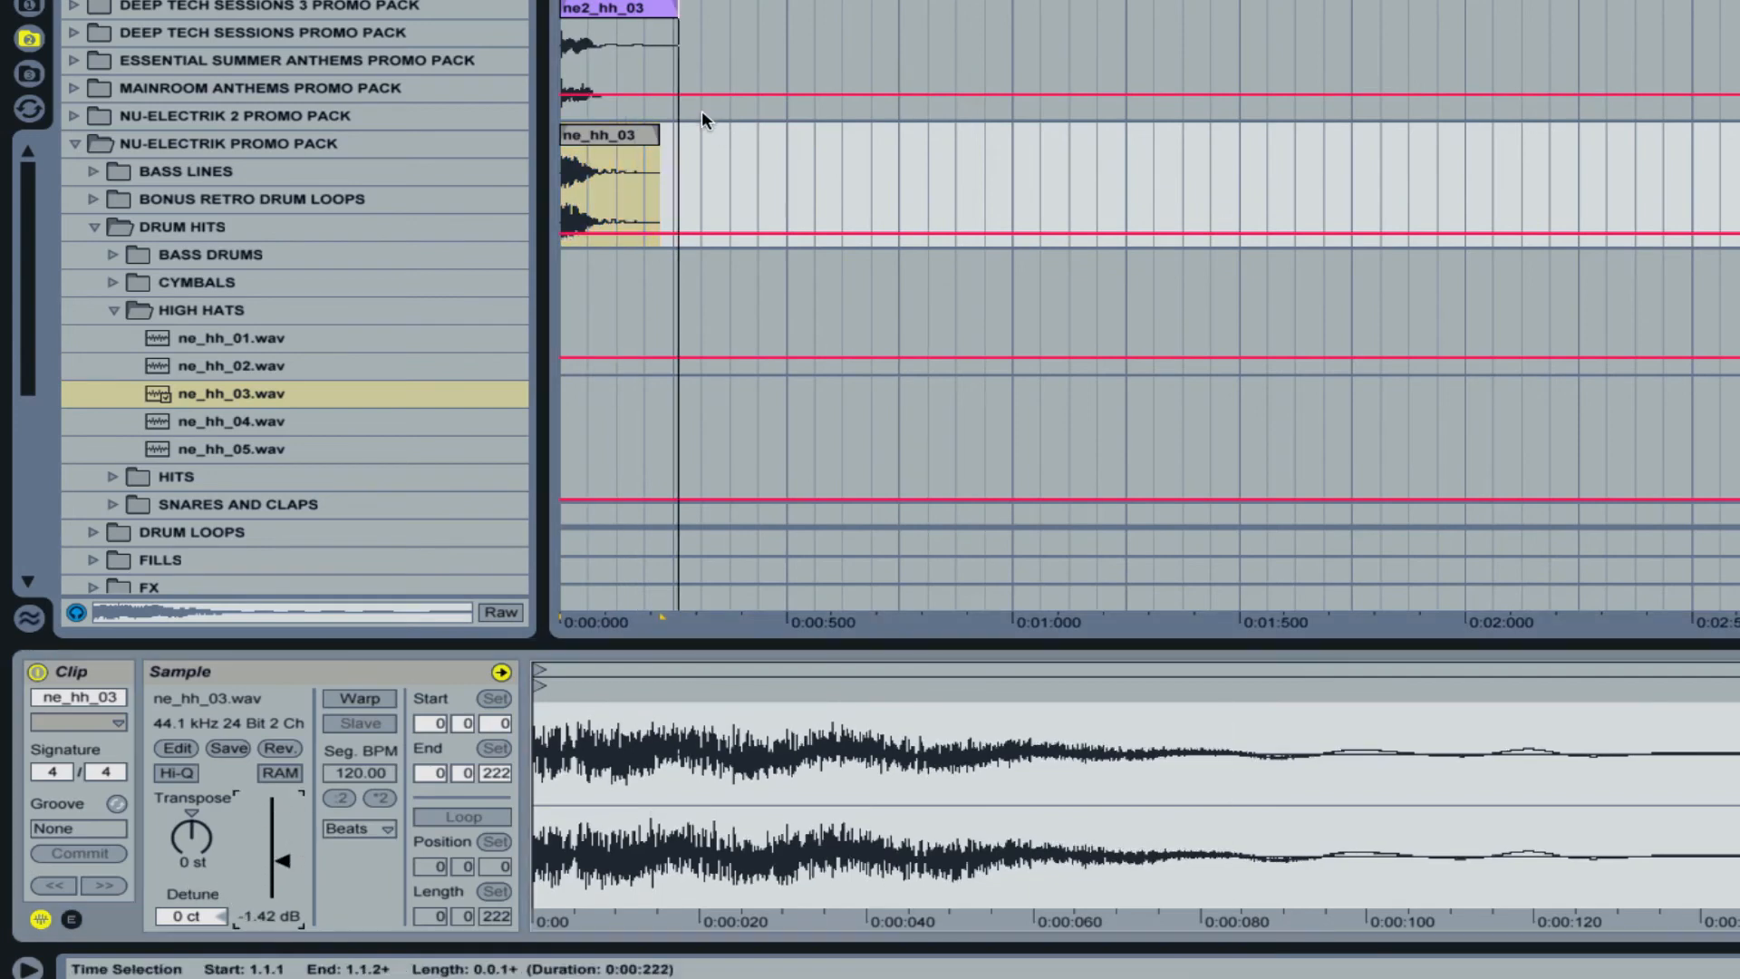
pyautogui.press('space')
pyautogui.press('space')
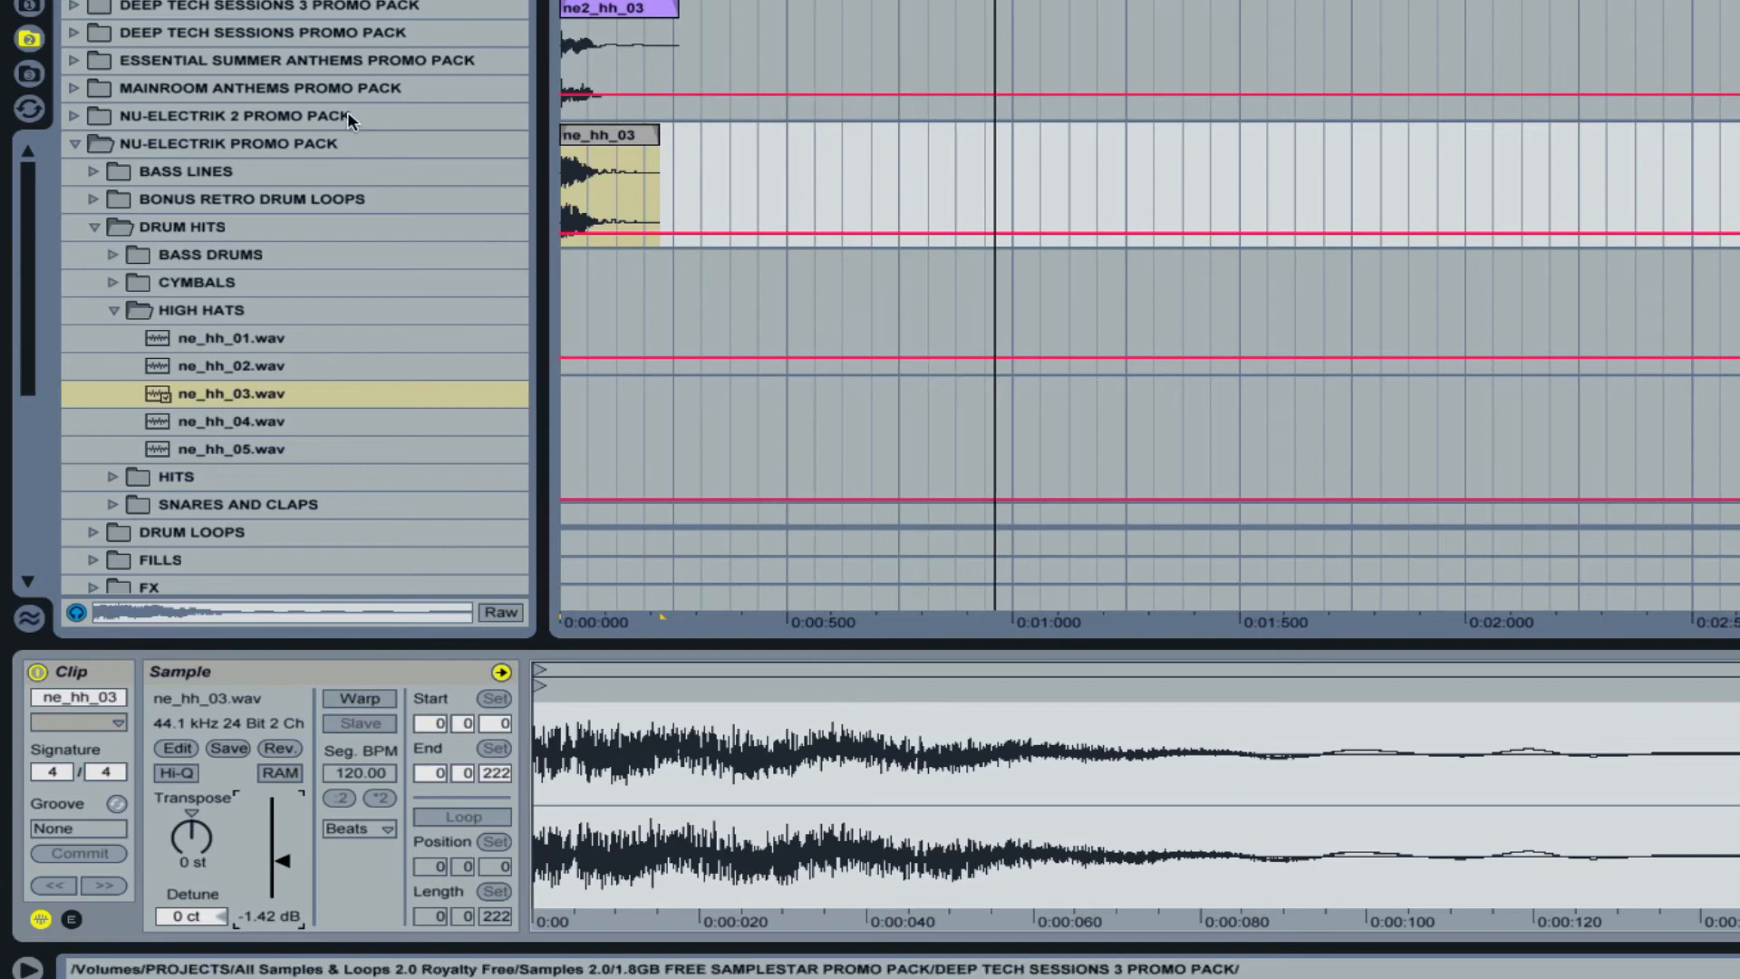
# Audition the DEEP TECH SESSIONS PROMO PACK high hats and place dts_hhats_05.wav at the start of the third audio track
pyautogui.click(113, 310)
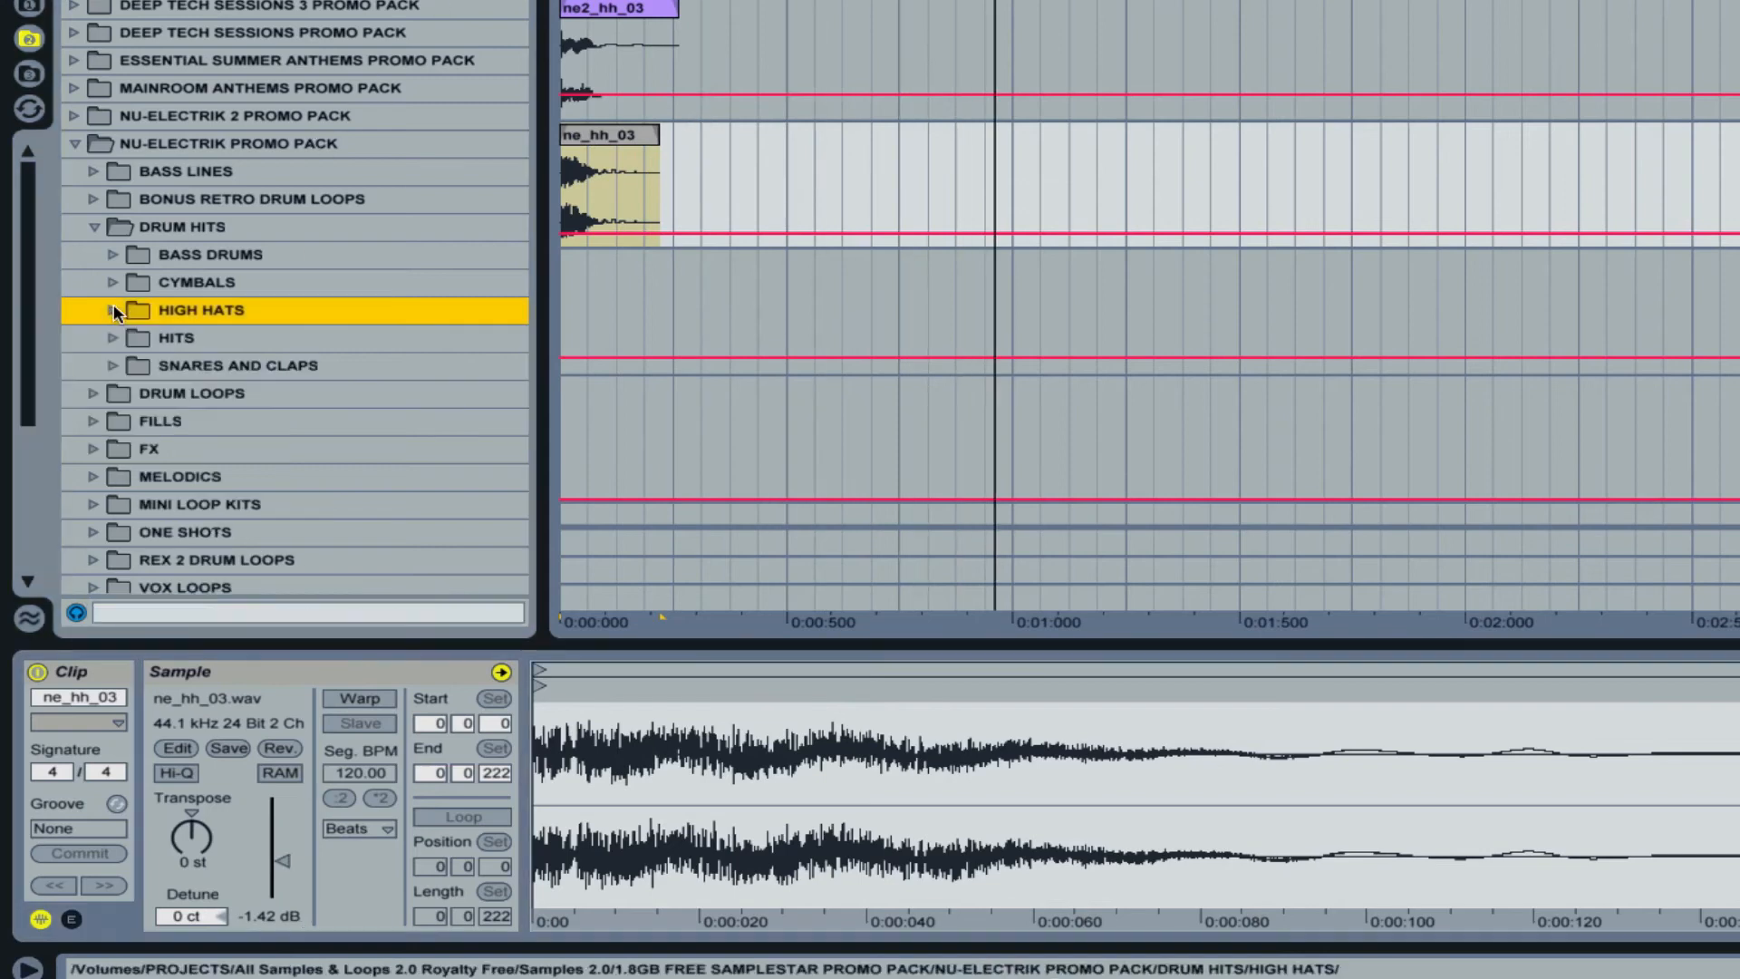
pyautogui.click(94, 226)
pyautogui.click(75, 145)
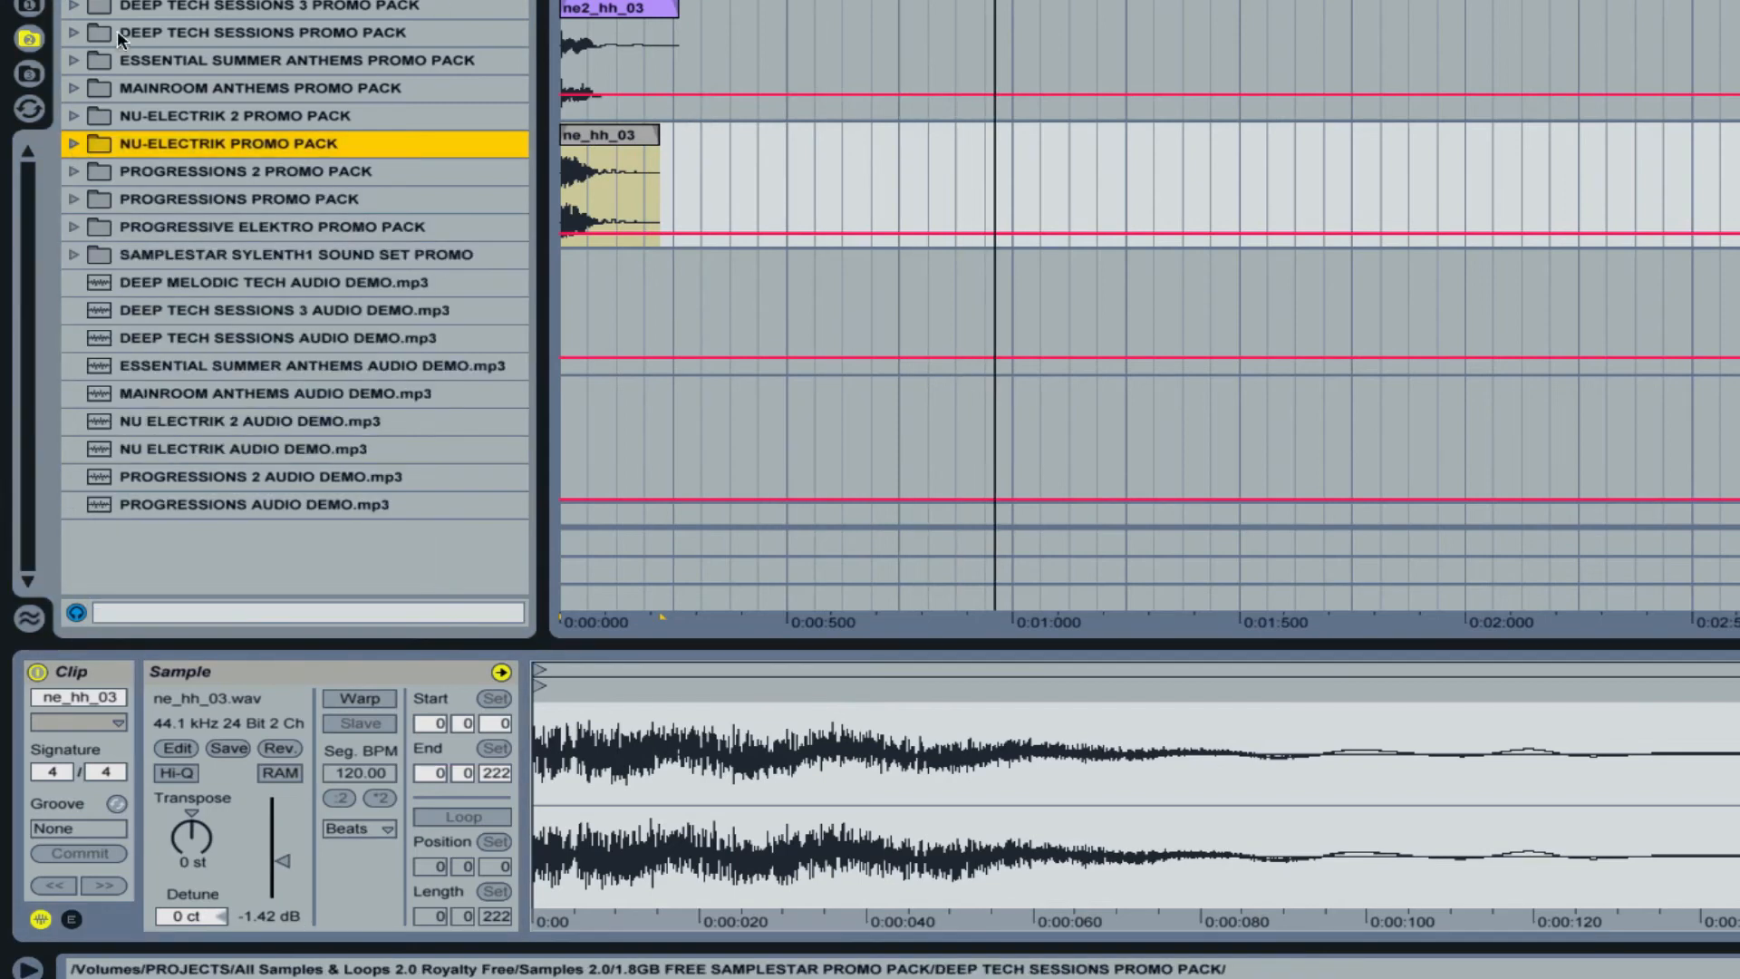
pyautogui.click(74, 33)
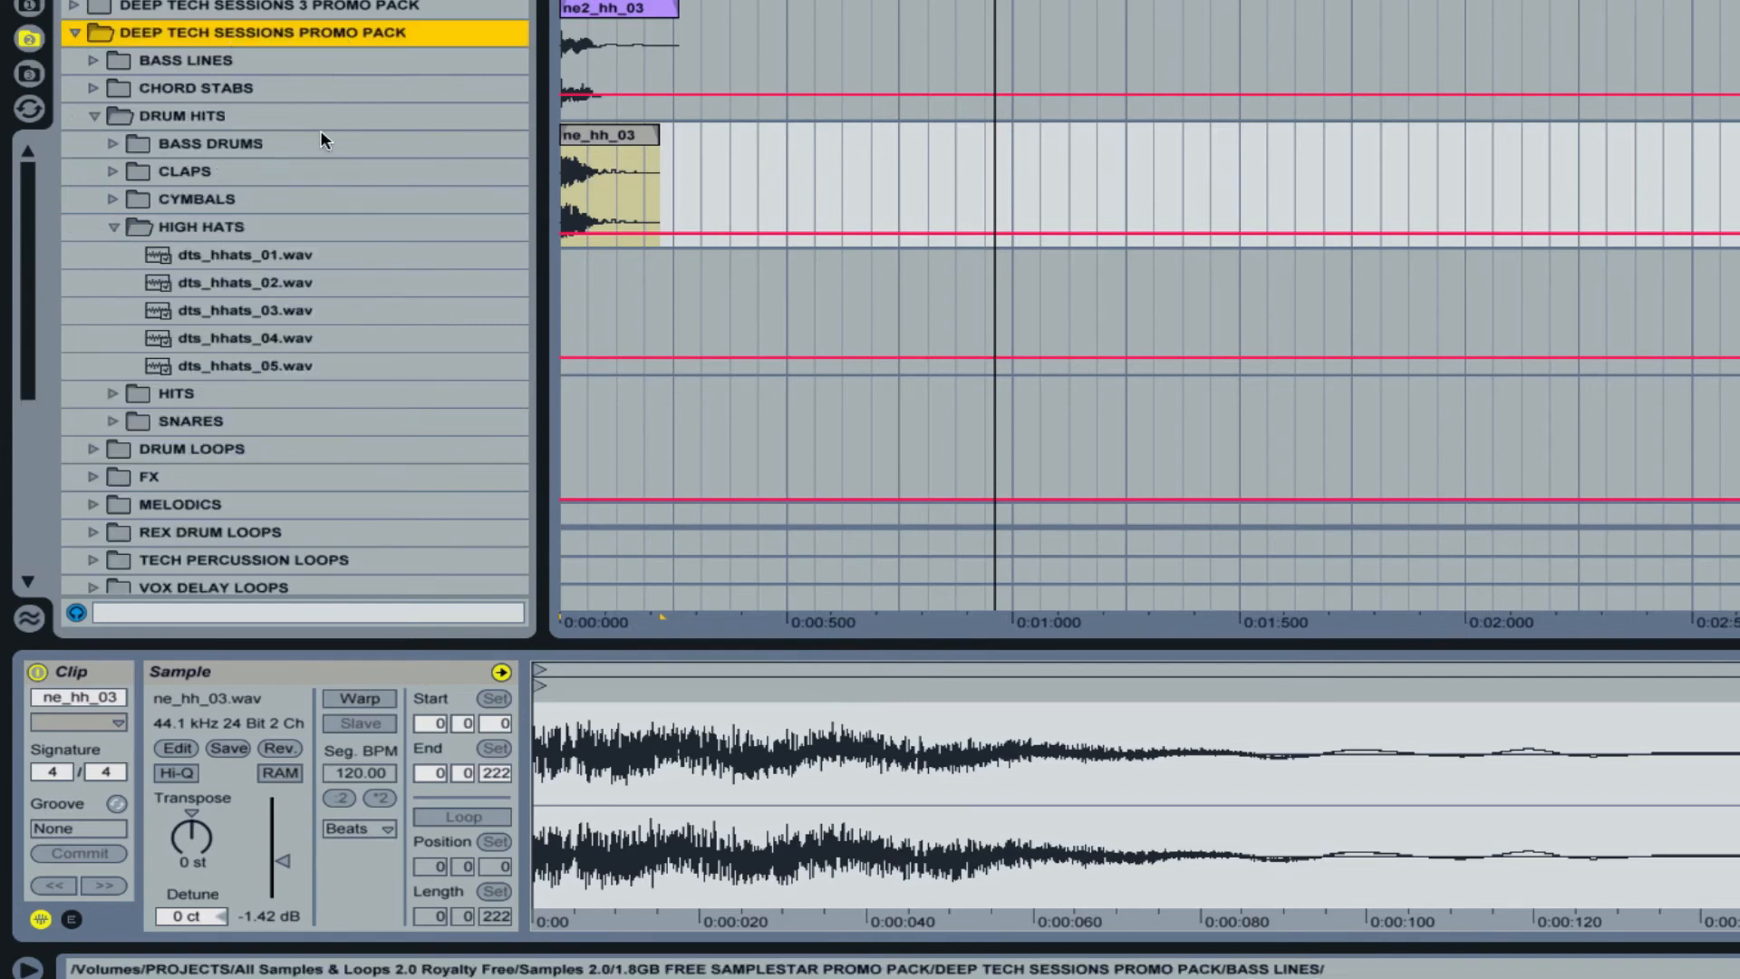
pyautogui.click(261, 292)
pyautogui.click(261, 336)
pyautogui.click(268, 367)
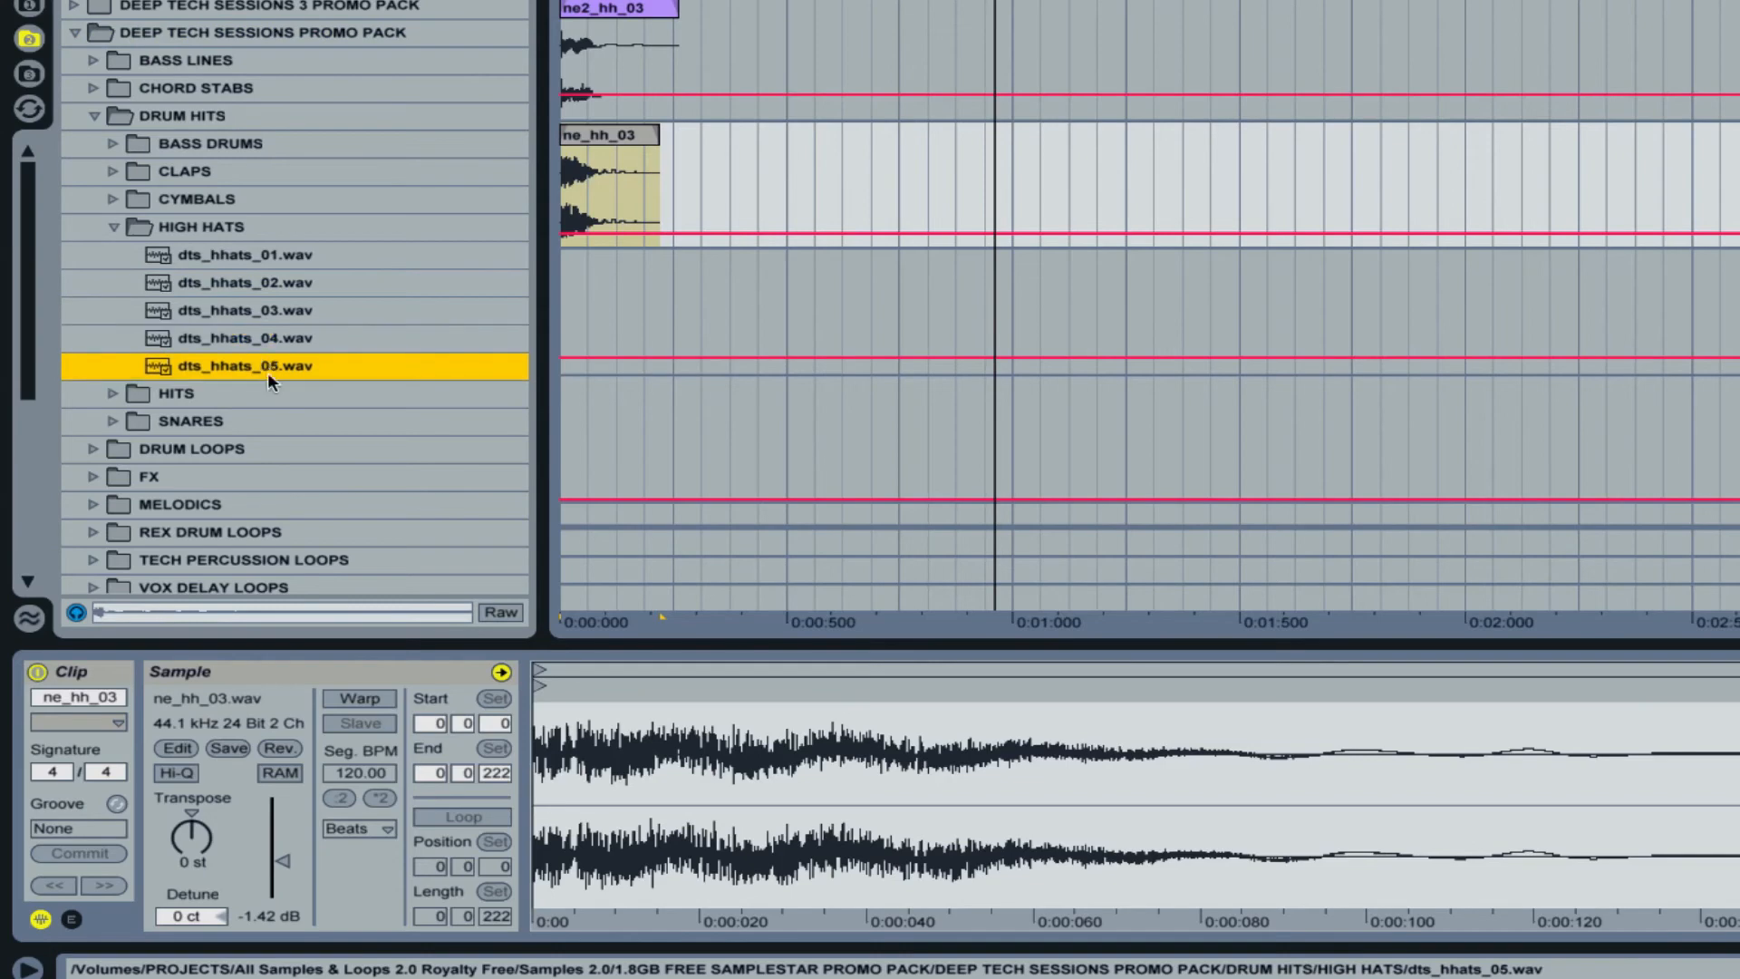
pyautogui.moveTo(259, 372); pyautogui.dragTo(584, 260)
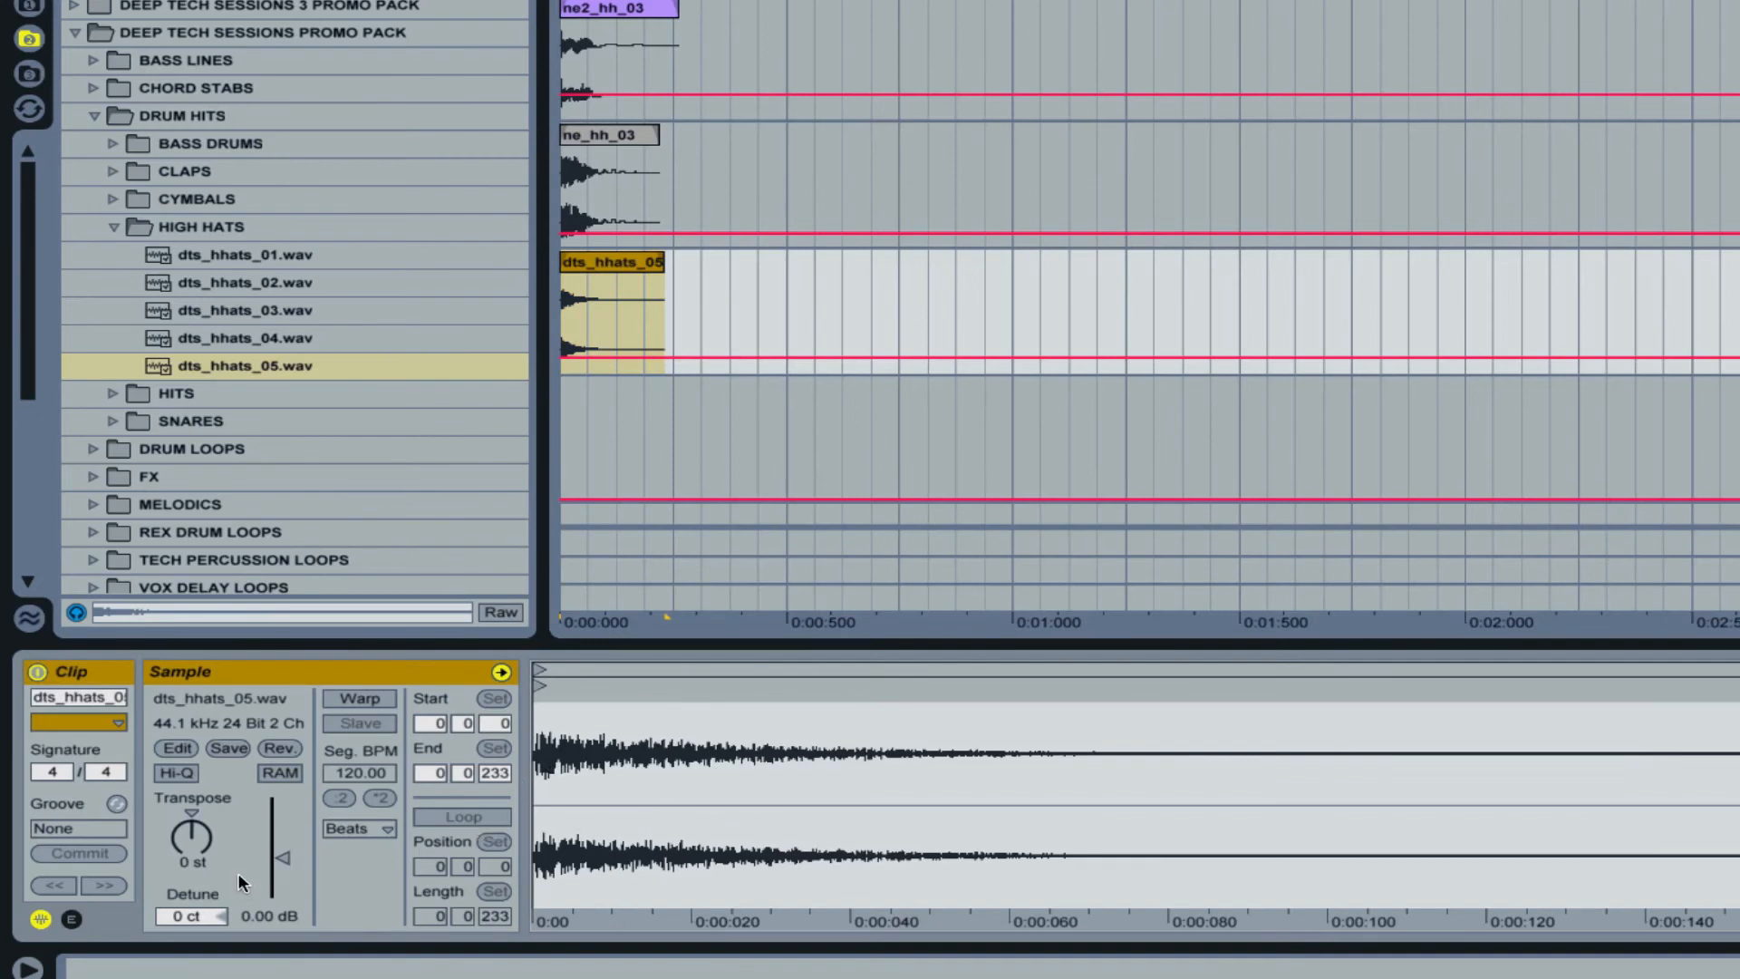
# Set the dts_hhats_05 clip's gain to -2.13 dB and play back the three layered hats
pyautogui.moveTo(288, 861); pyautogui.dragTo(289, 866)
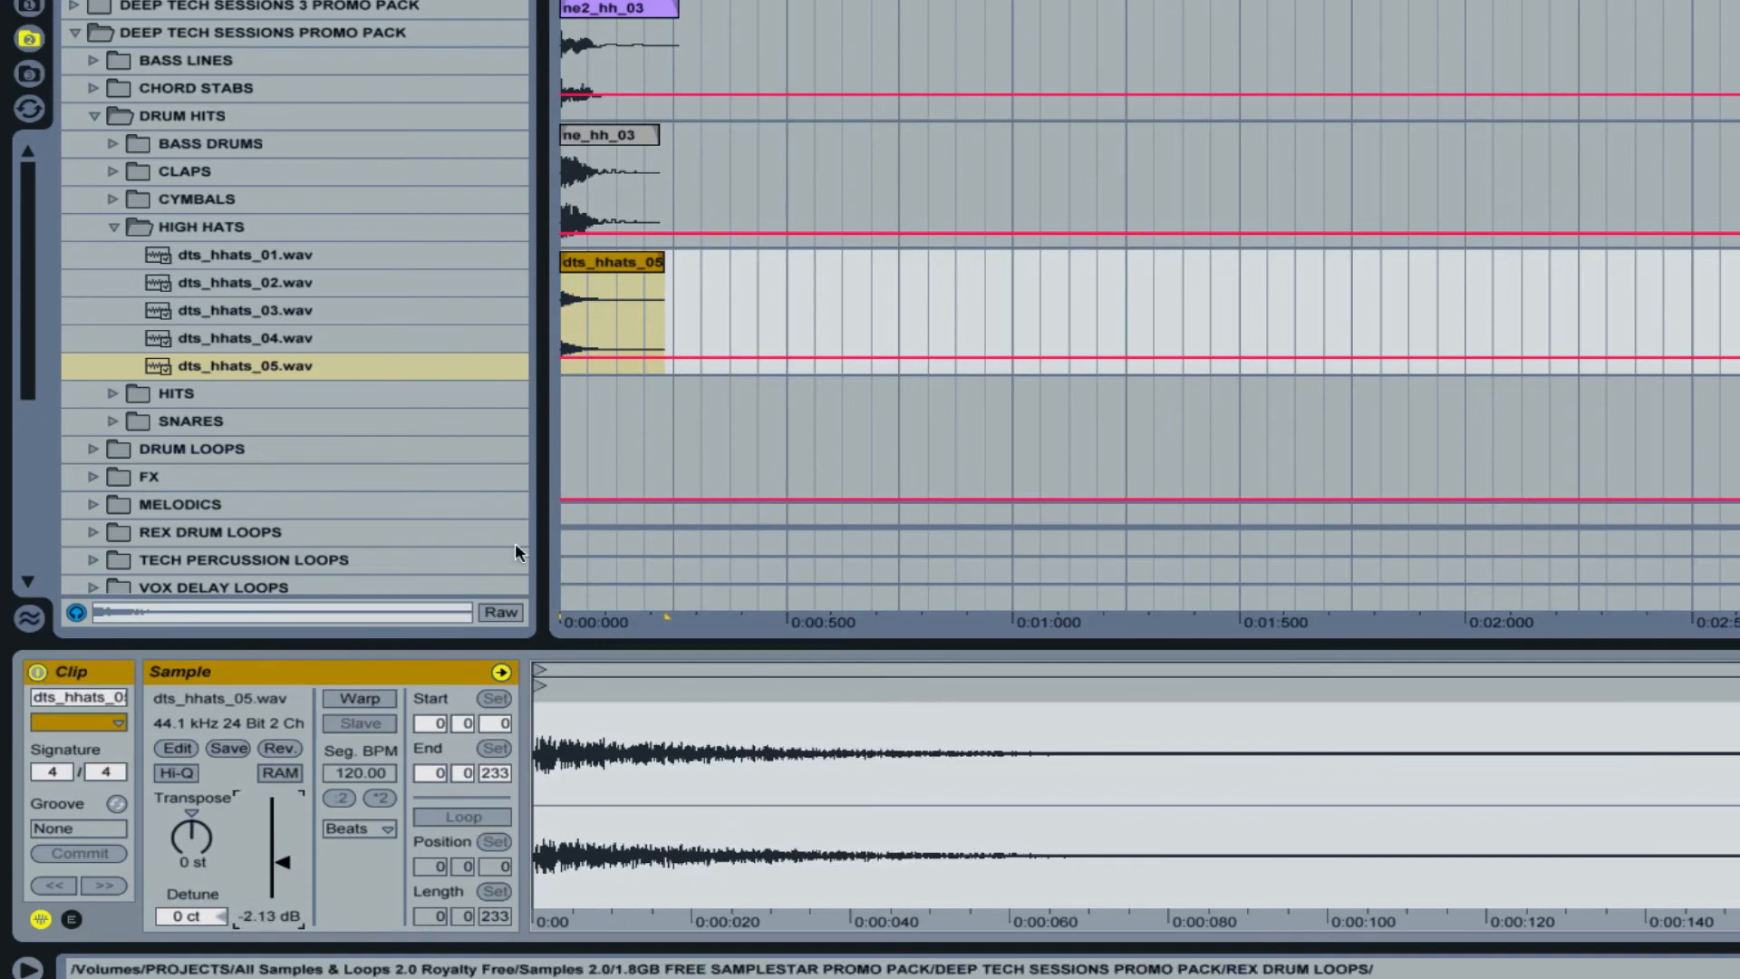
pyautogui.press('space')
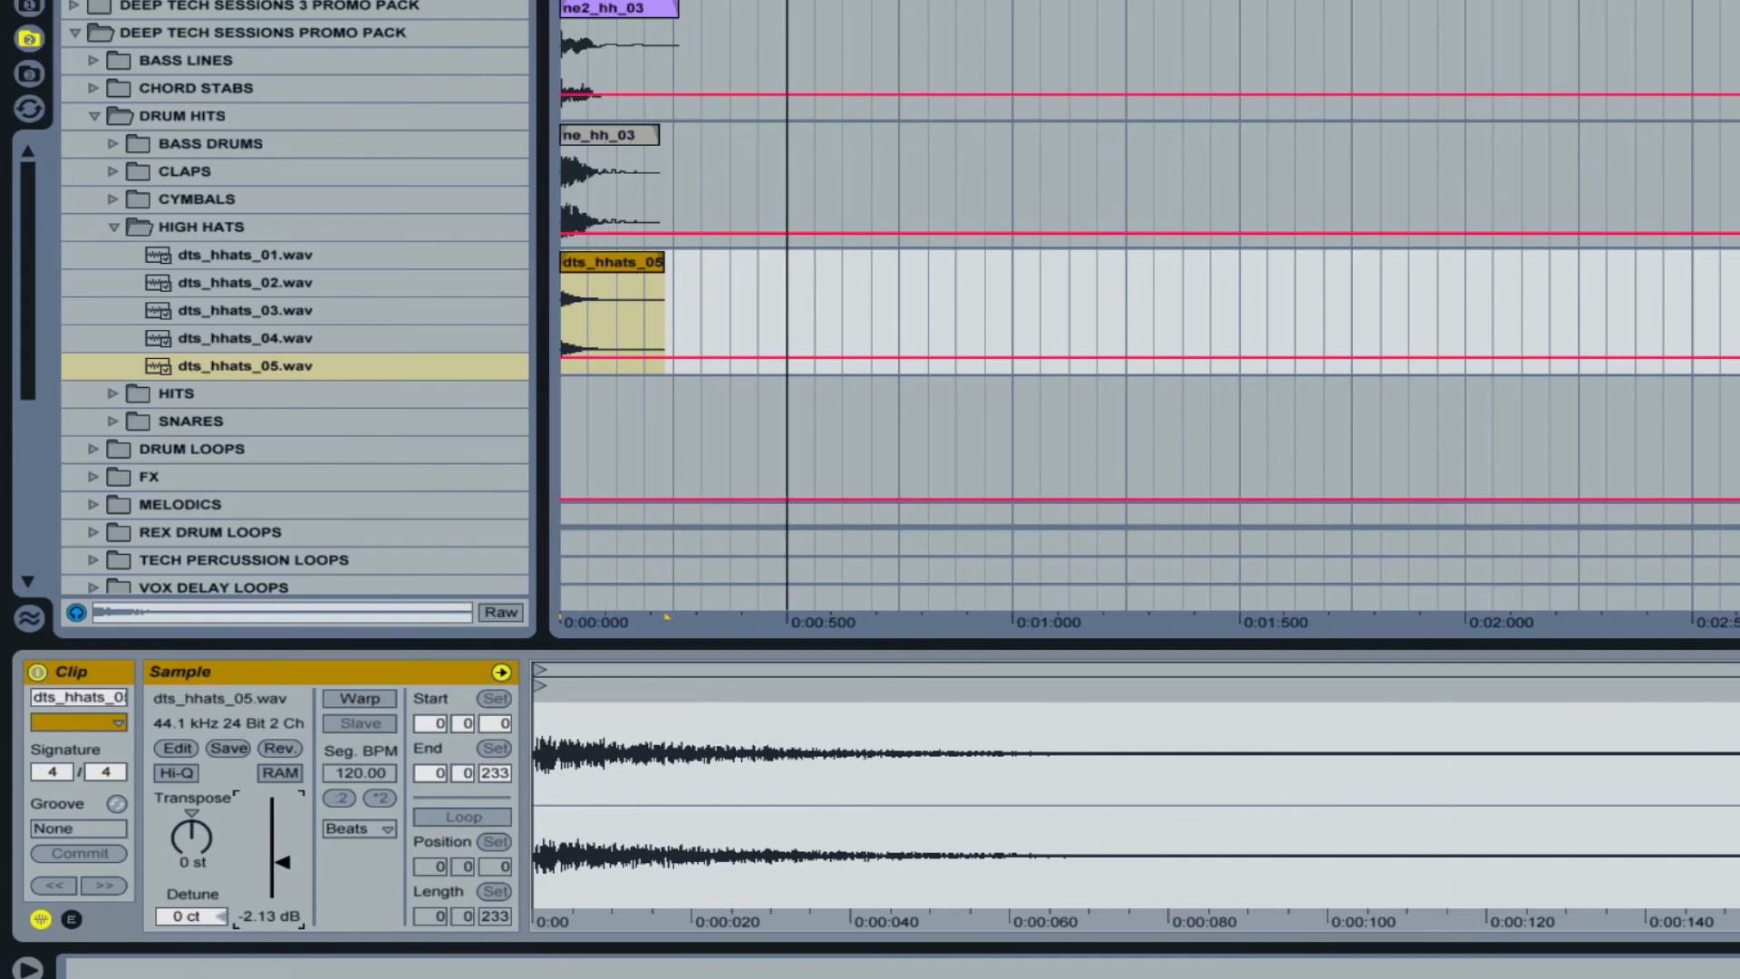
# Record the layered high hats through resampling onto the fourth audio track and rename the recorded clip Phat Hat
pyautogui.press('Home')
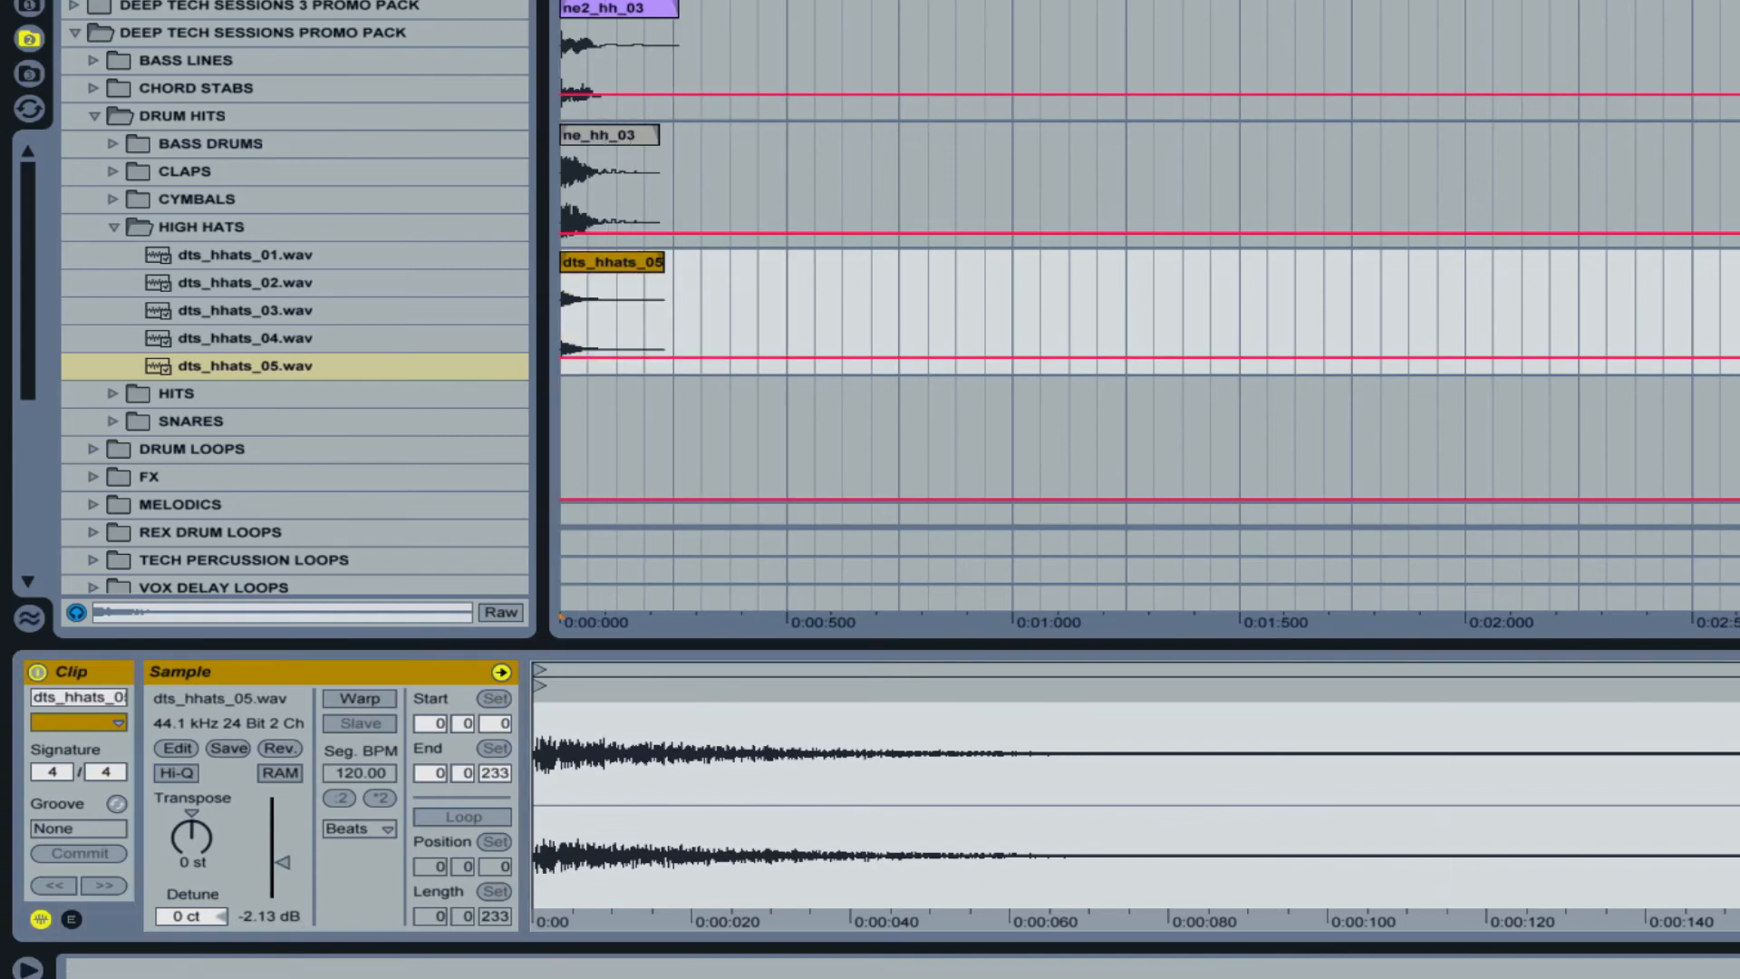
pyautogui.click(1194, 433)
pyautogui.click(649, 384)
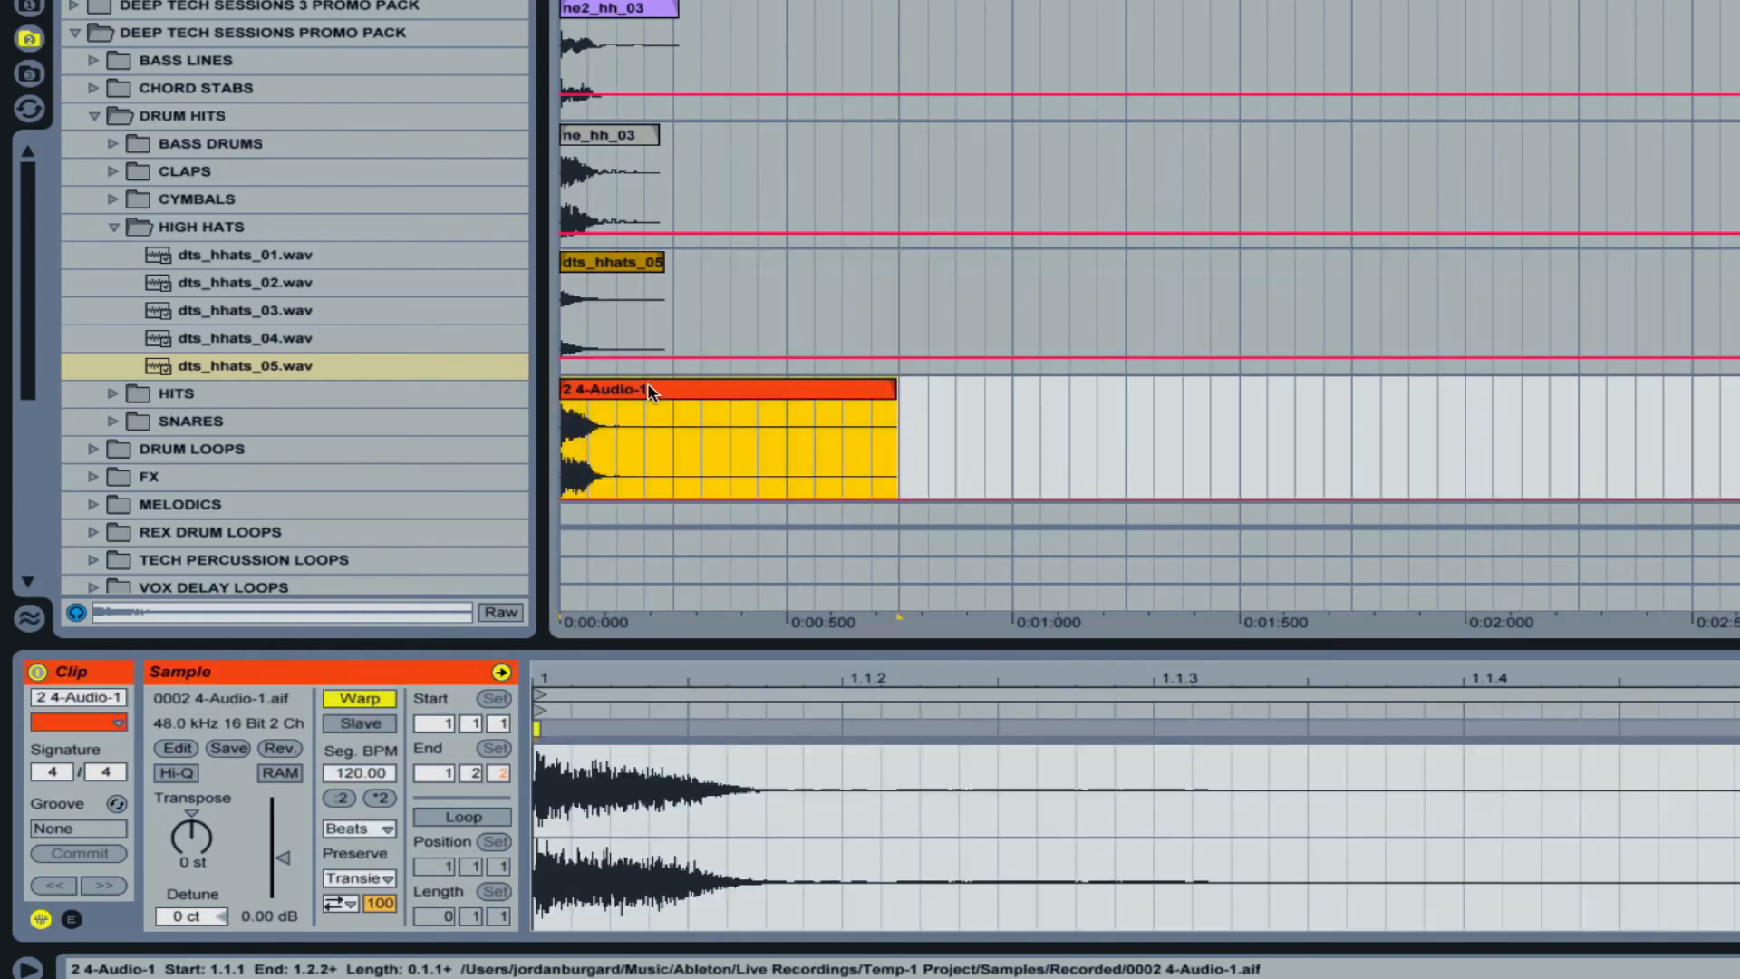
pyautogui.write('Phat Hat')
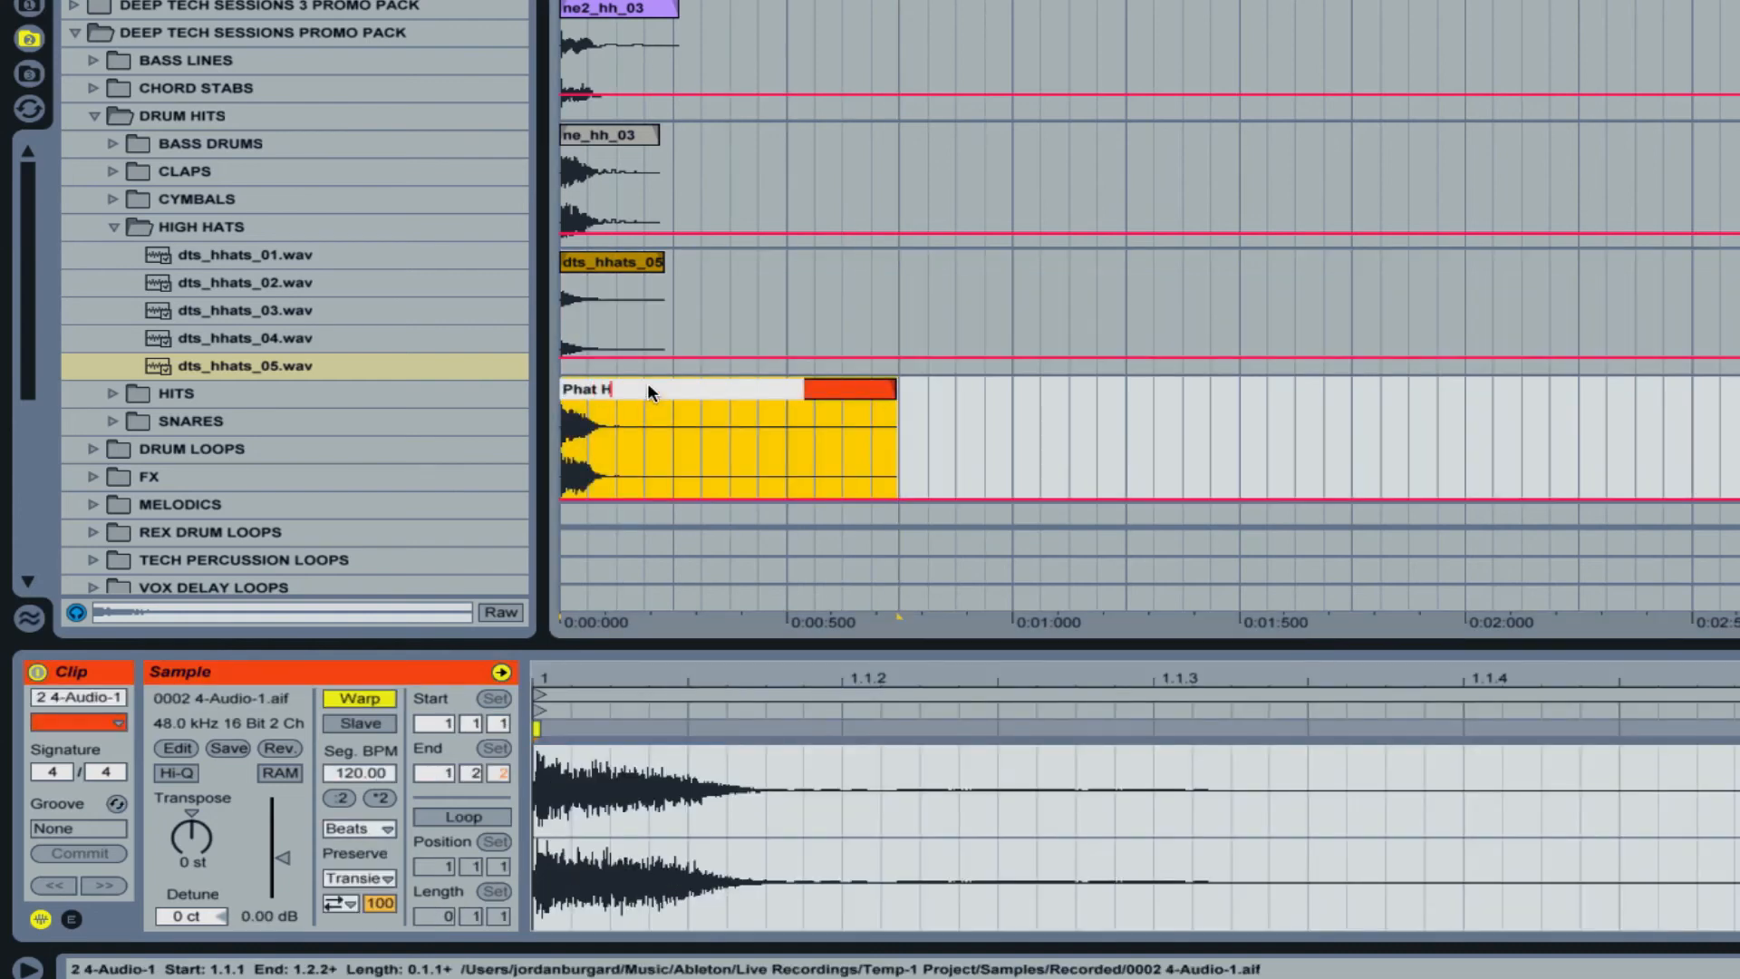
pyautogui.press('Return')
# Load the Phat Hat clip onto the Drum Rack's A1 pad and clear the layered and recorded clips from the audio tracks
pyautogui.click(1693, 435)
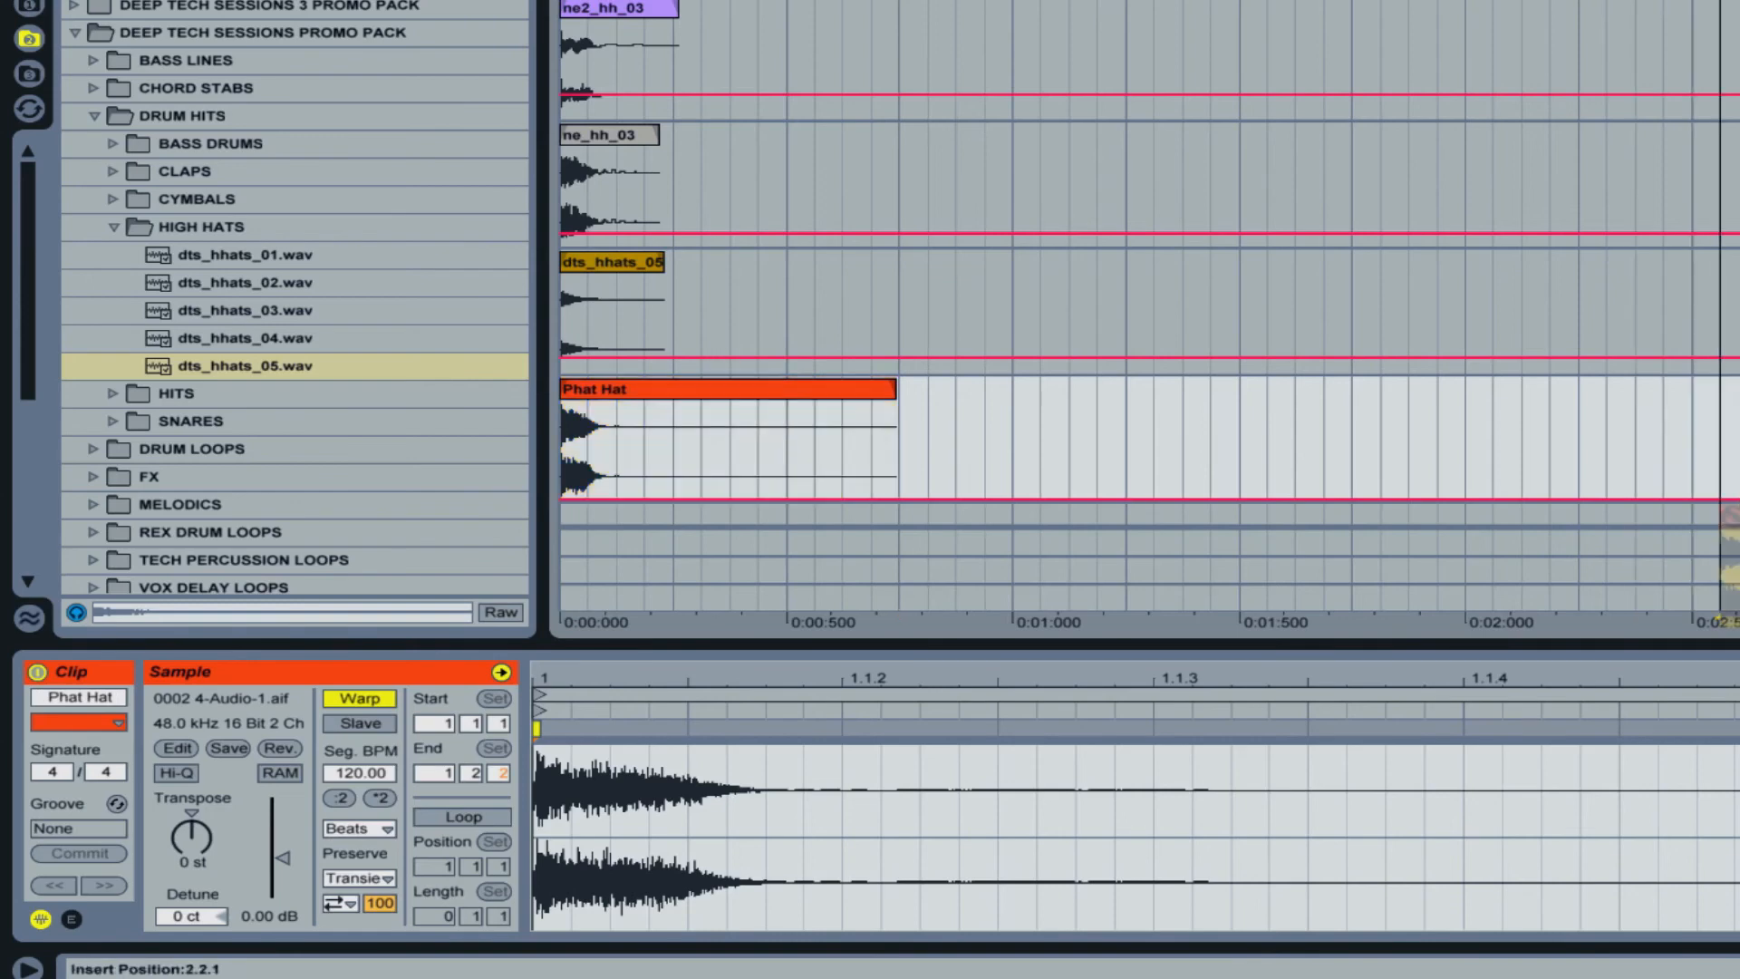
pyautogui.click(1736, 389)
pyautogui.doubleClick(1736, 514)
pyautogui.moveTo(725, 390); pyautogui.dragTo(163, 769)
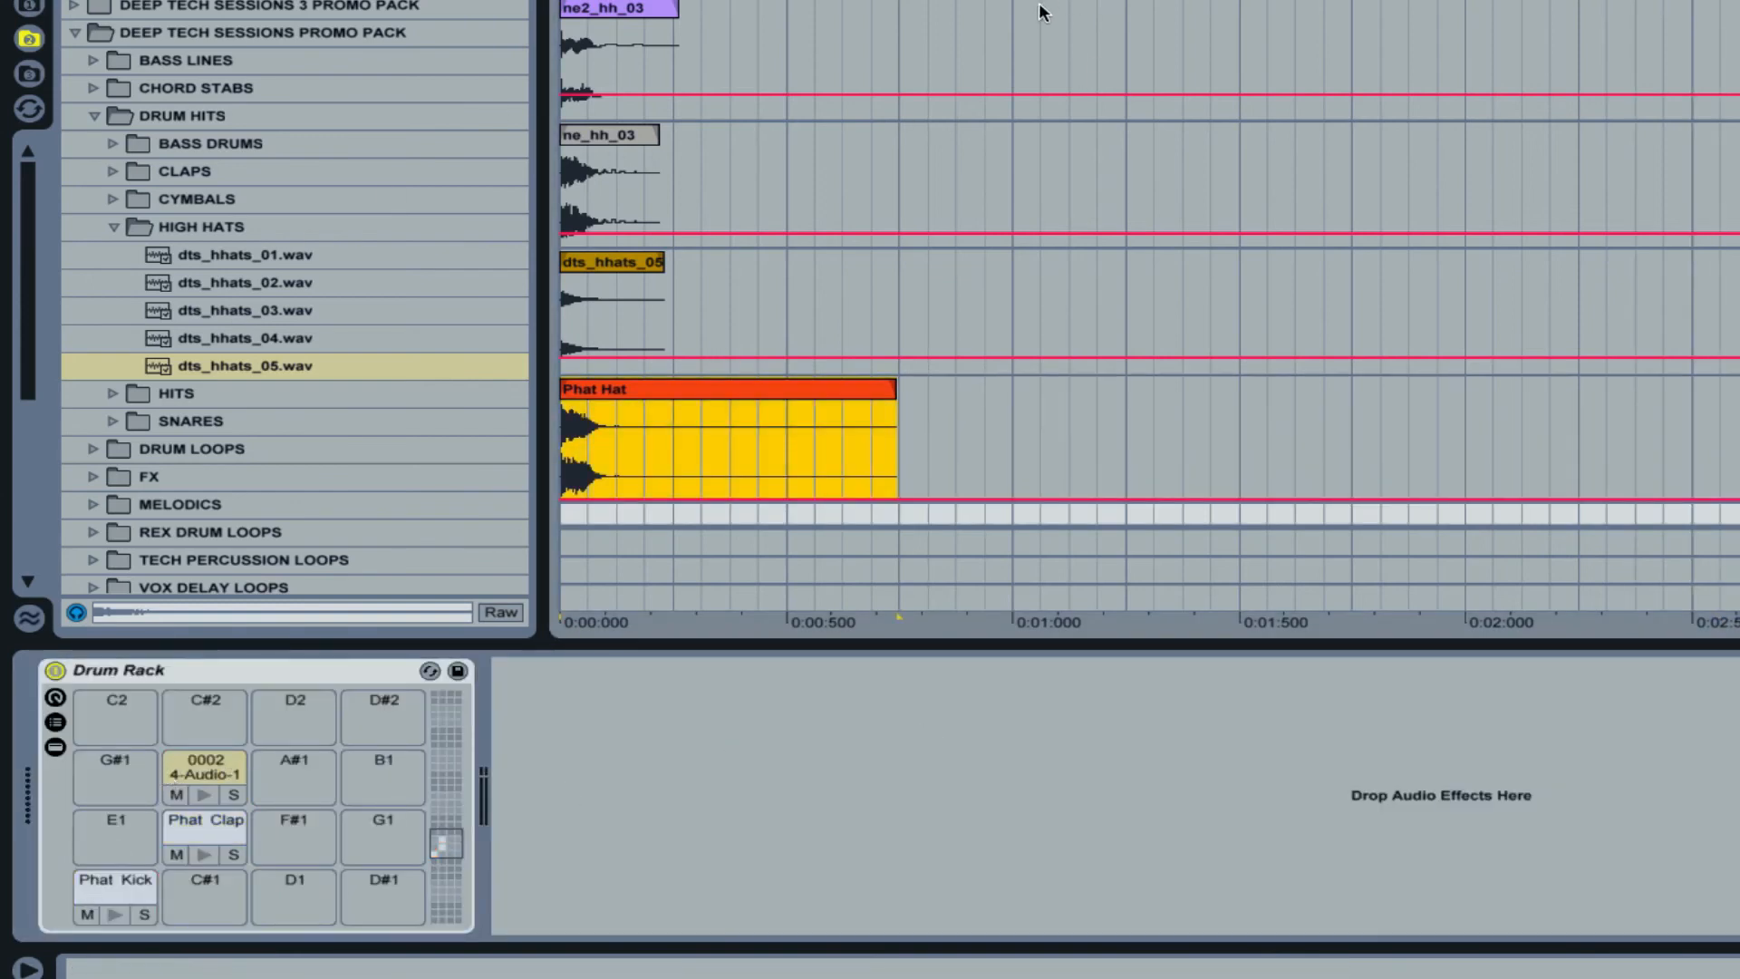
pyautogui.moveTo(1042, 8); pyautogui.dragTo(483, 499)
pyautogui.press('Delete')
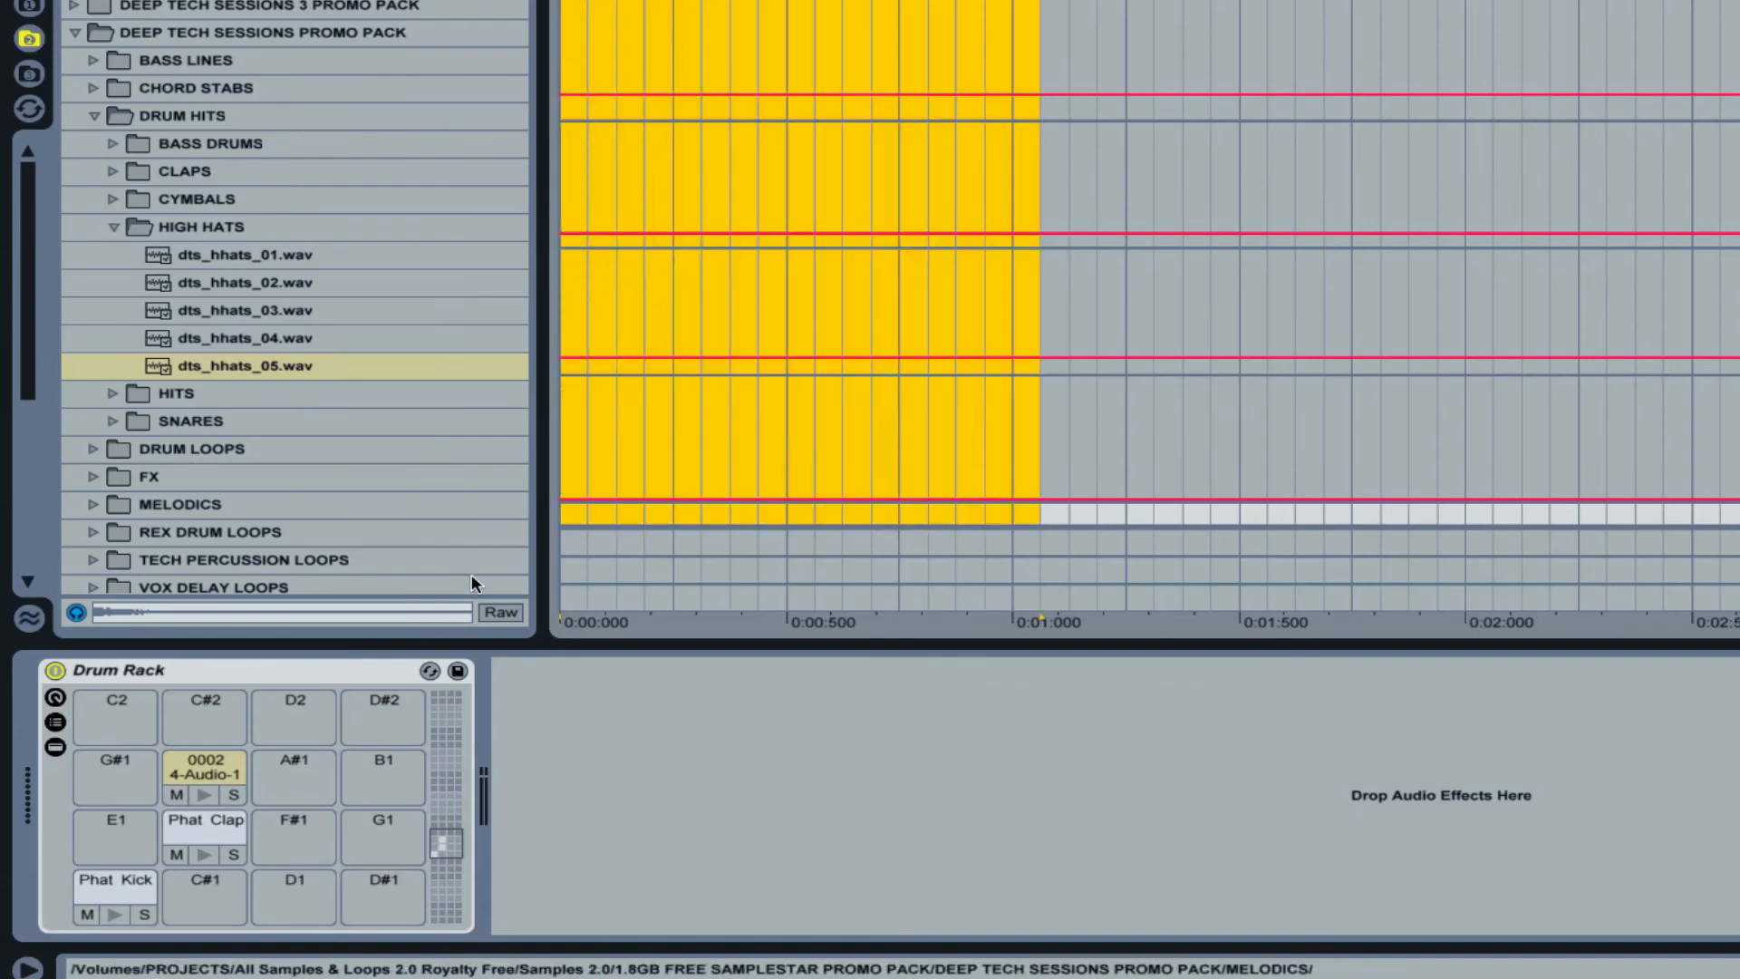
# Rename the Drum Rack's A1 pad Phat Hat
pyautogui.click(178, 759)
pyautogui.hotkey('ctrl', 'r')
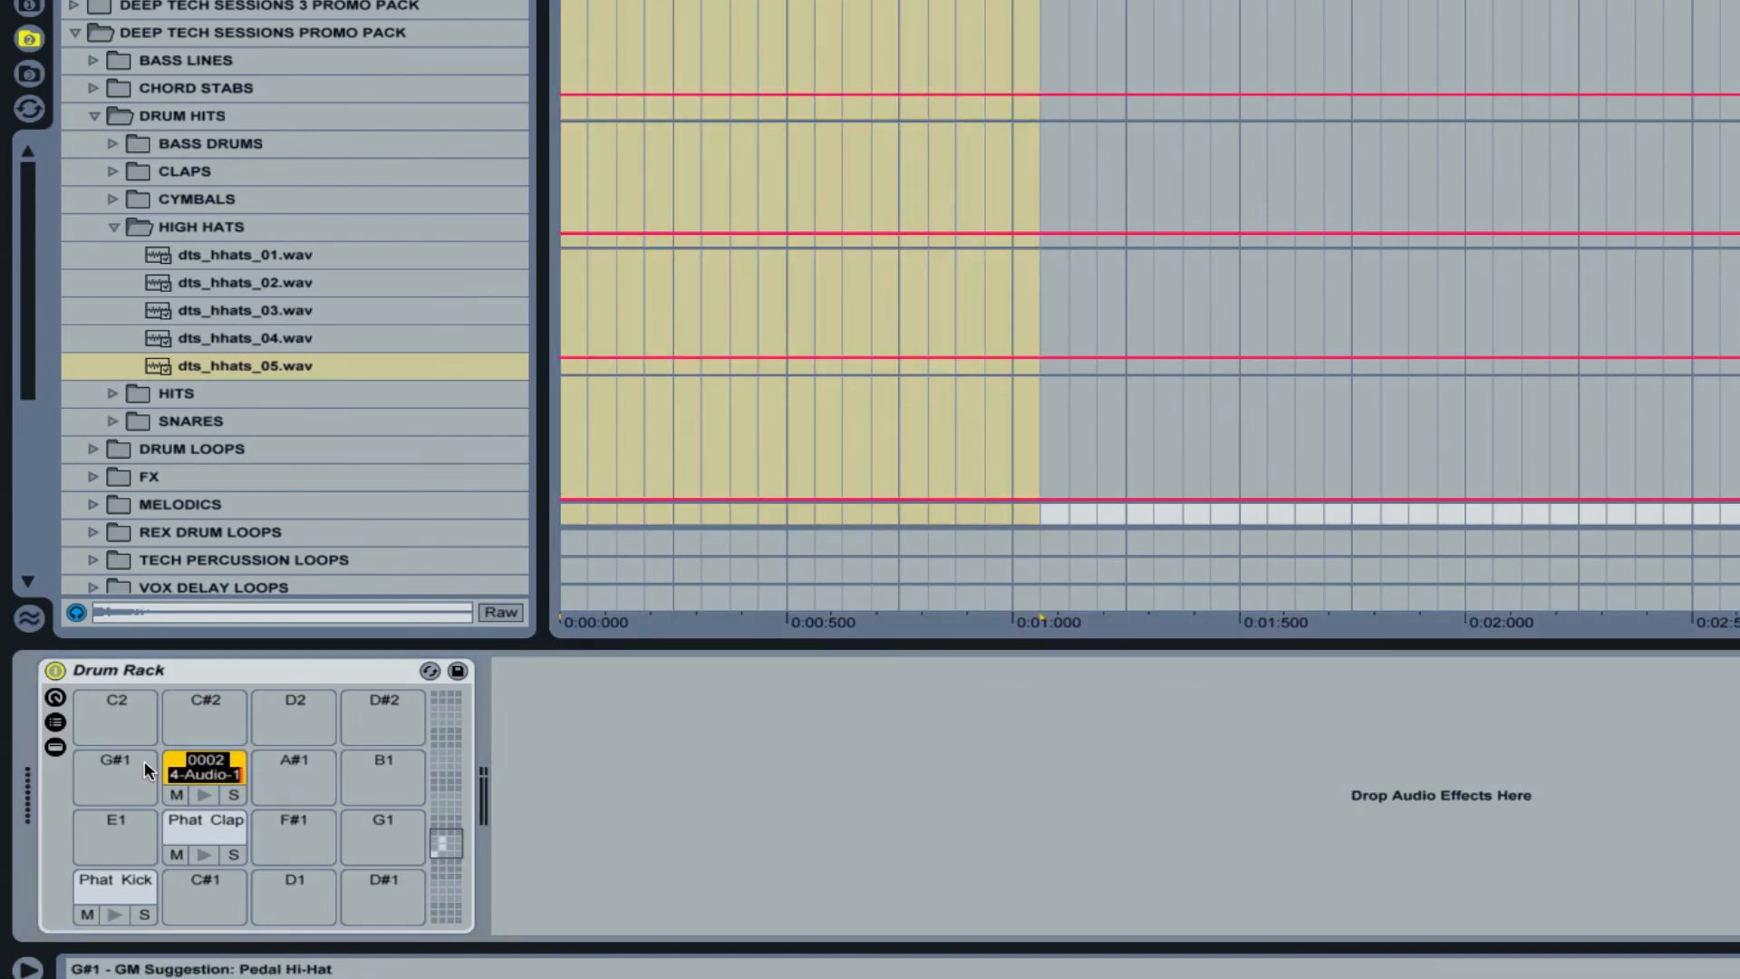
pyautogui.write('Phat Hat')
pyautogui.press('Return')
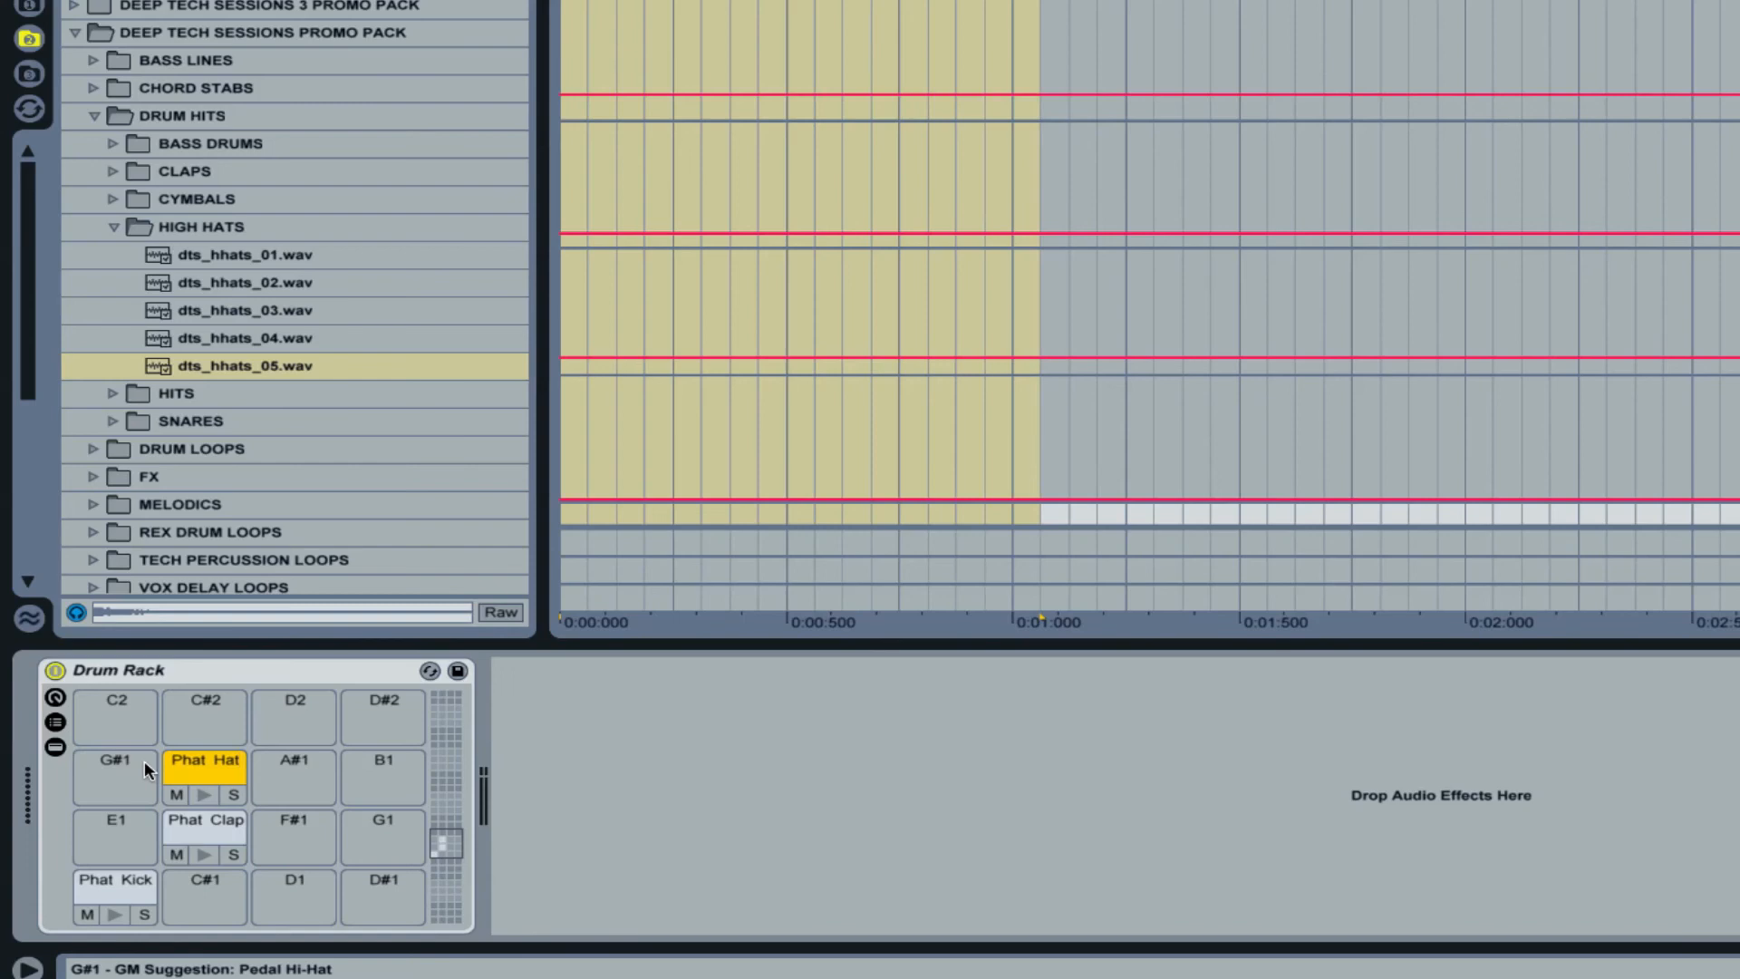
# Create an empty MIDI clip from 1.1.1 to 1.4.4 on the Drum Rack track and loop its span
pyautogui.click(812, 346)
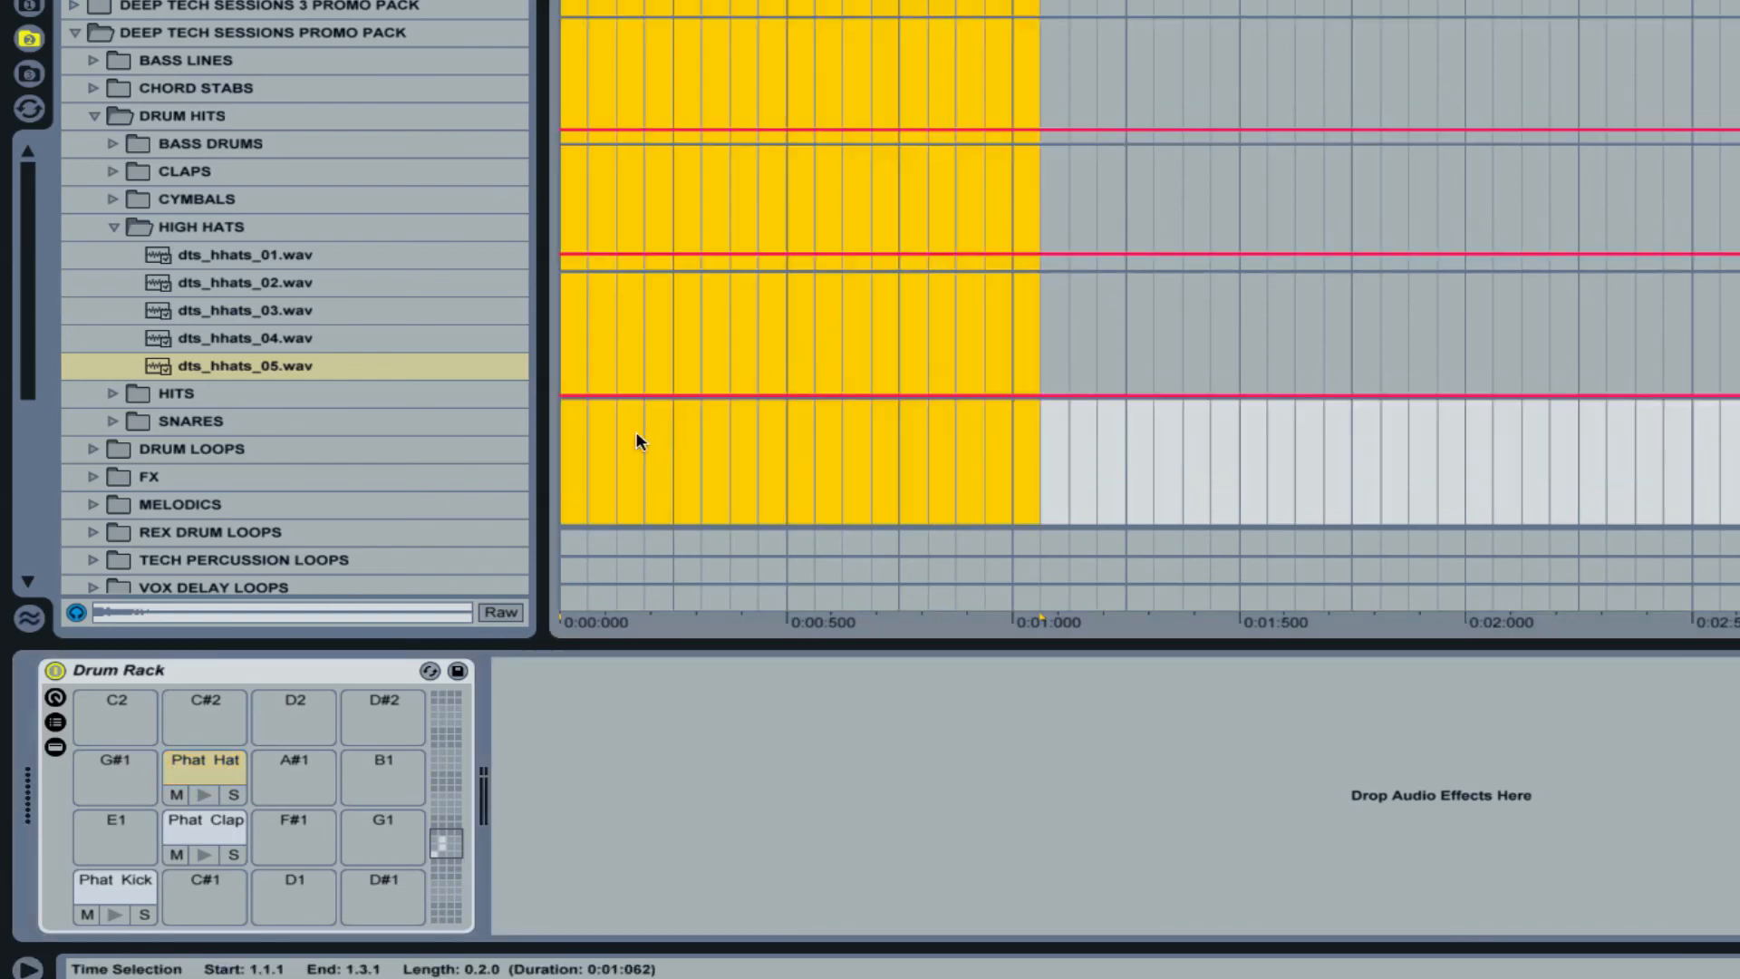
pyautogui.moveTo(563, 457); pyautogui.dragTo(1434, 430)
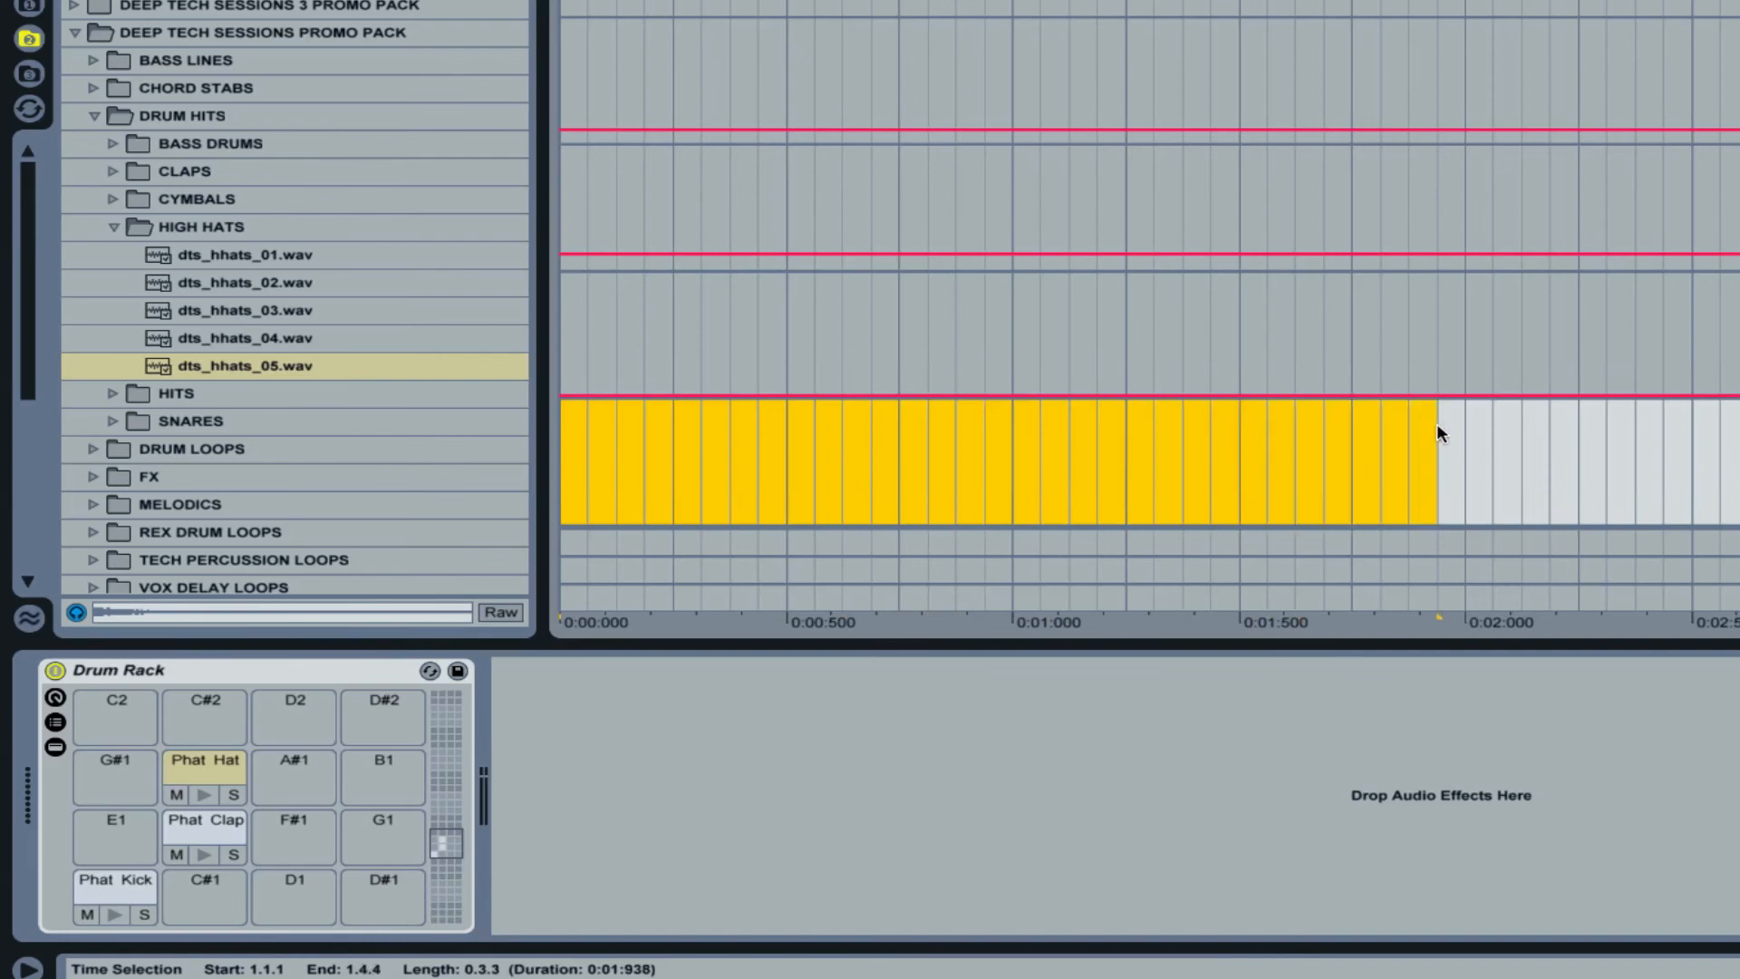
pyautogui.hotkey('ctrl', 'shift', 'm')
pyautogui.doubleClick(1411, 410)
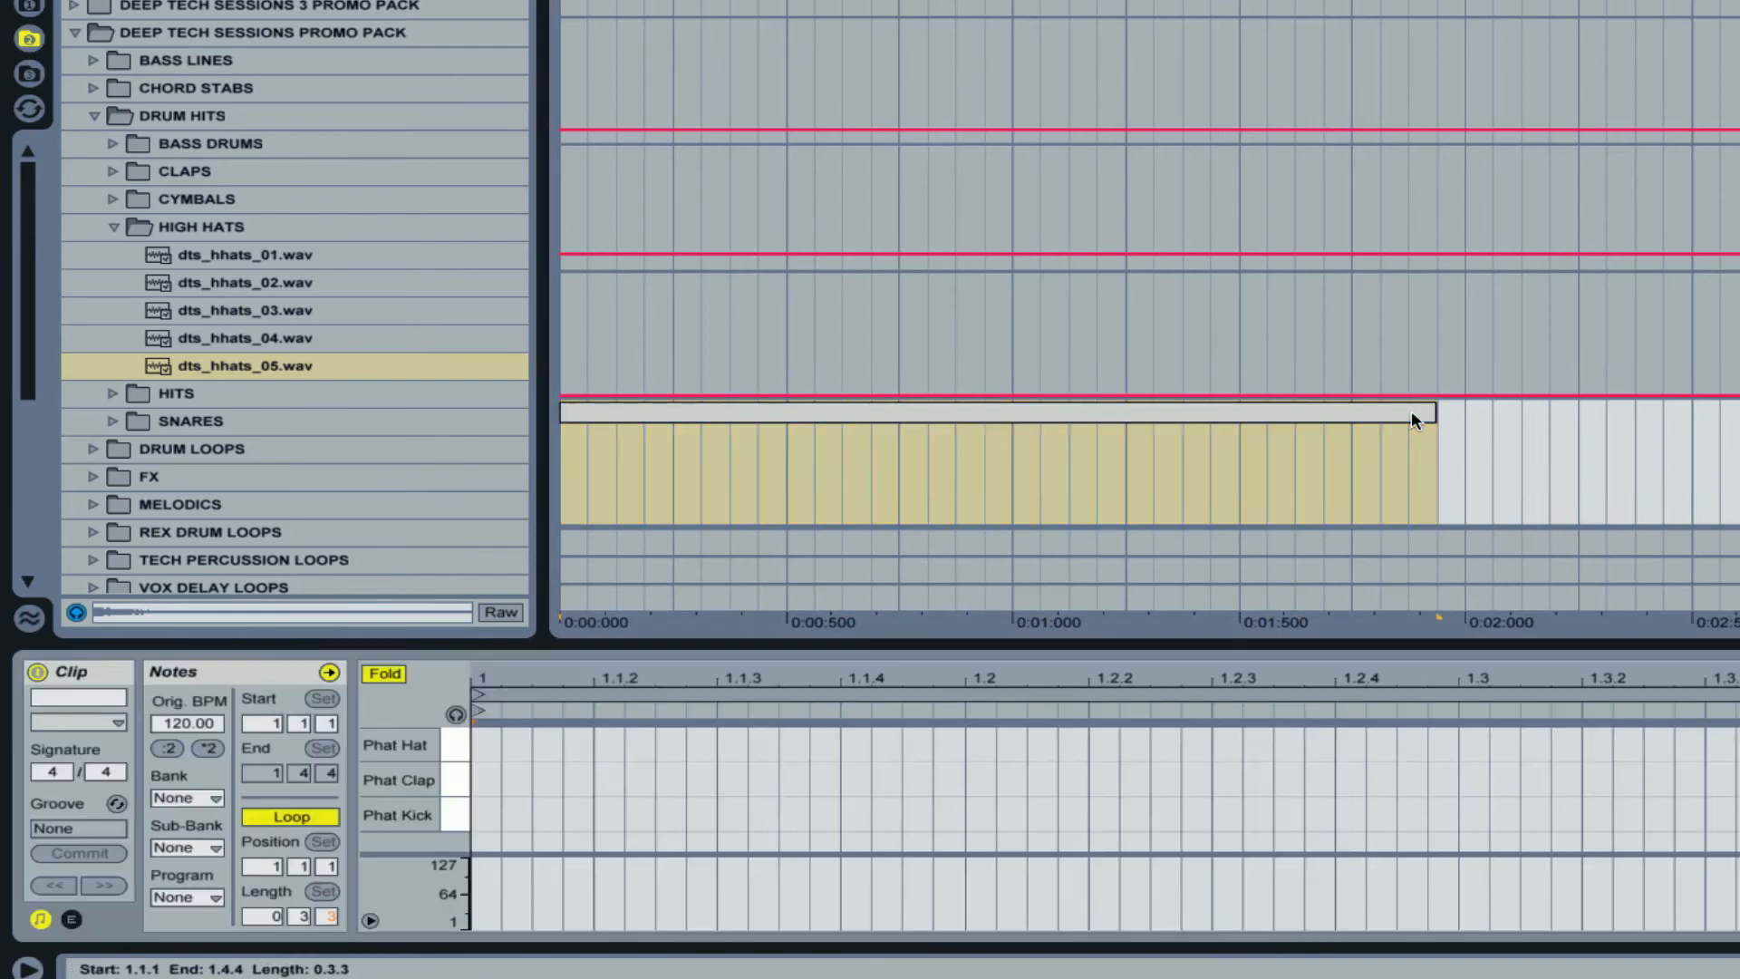
pyautogui.click(1415, 410)
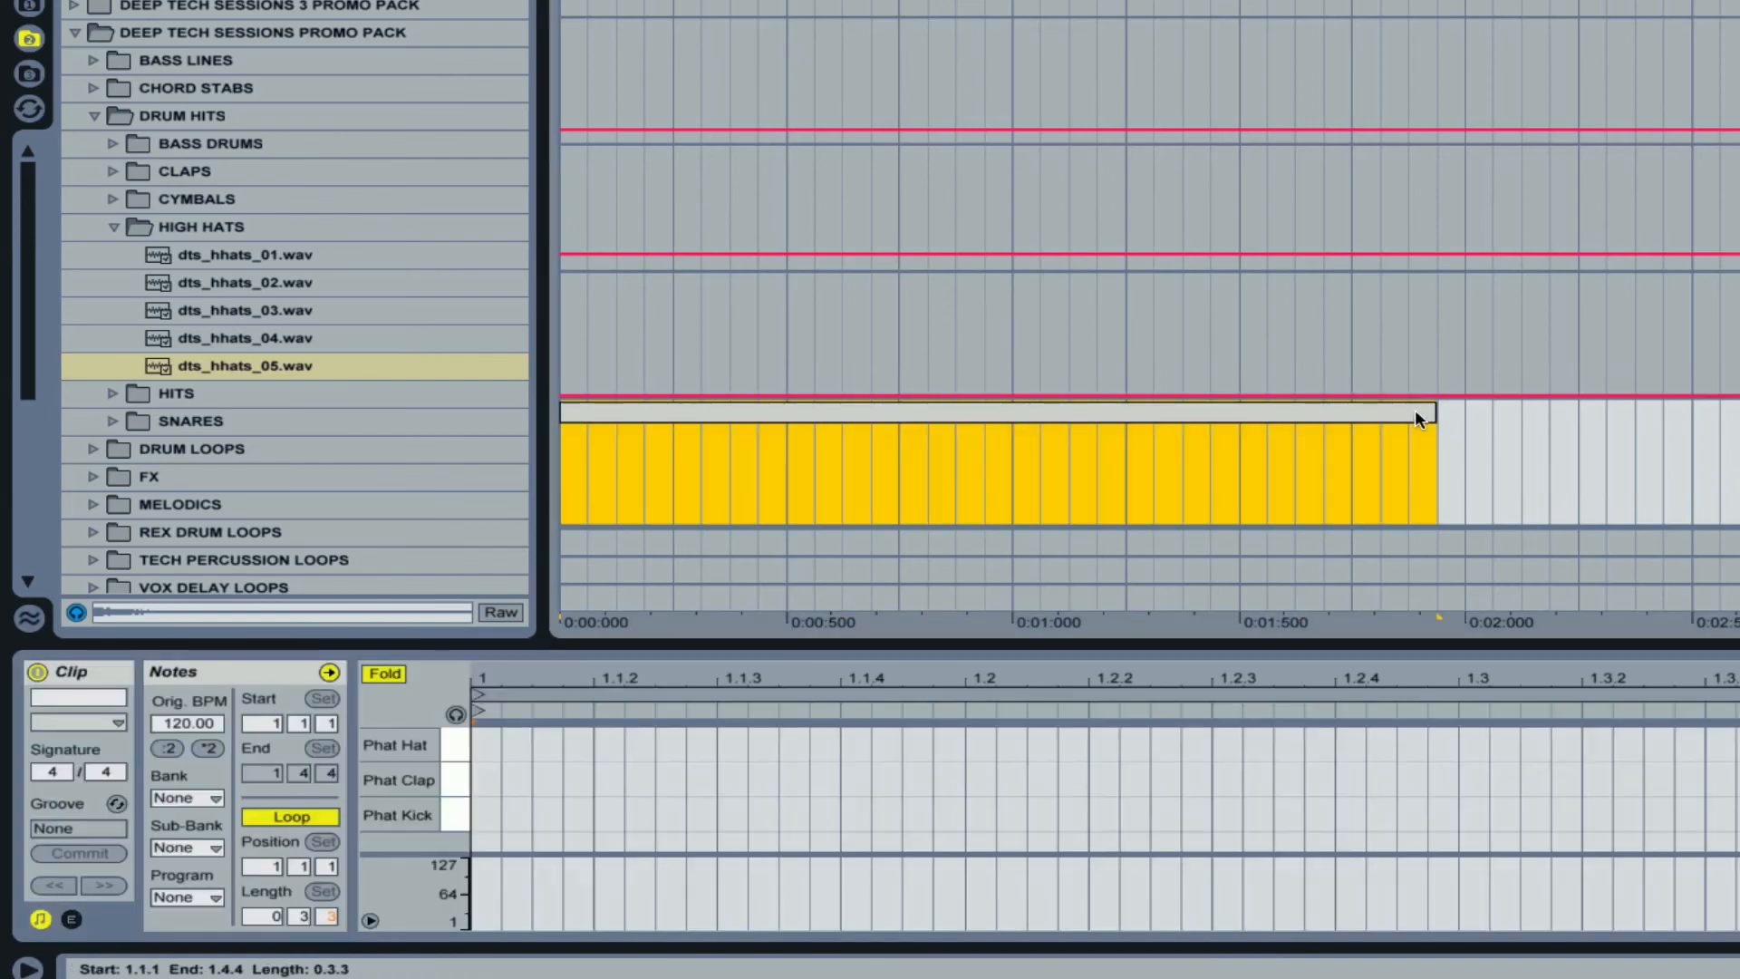
# Set the note grid to 1/4 and draw Phat Kick notes on beats 1 and 3 and Phat Clap notes on beats 2 and 4
pyautogui.rightClick(824, 787)
pyautogui.click(883, 656)
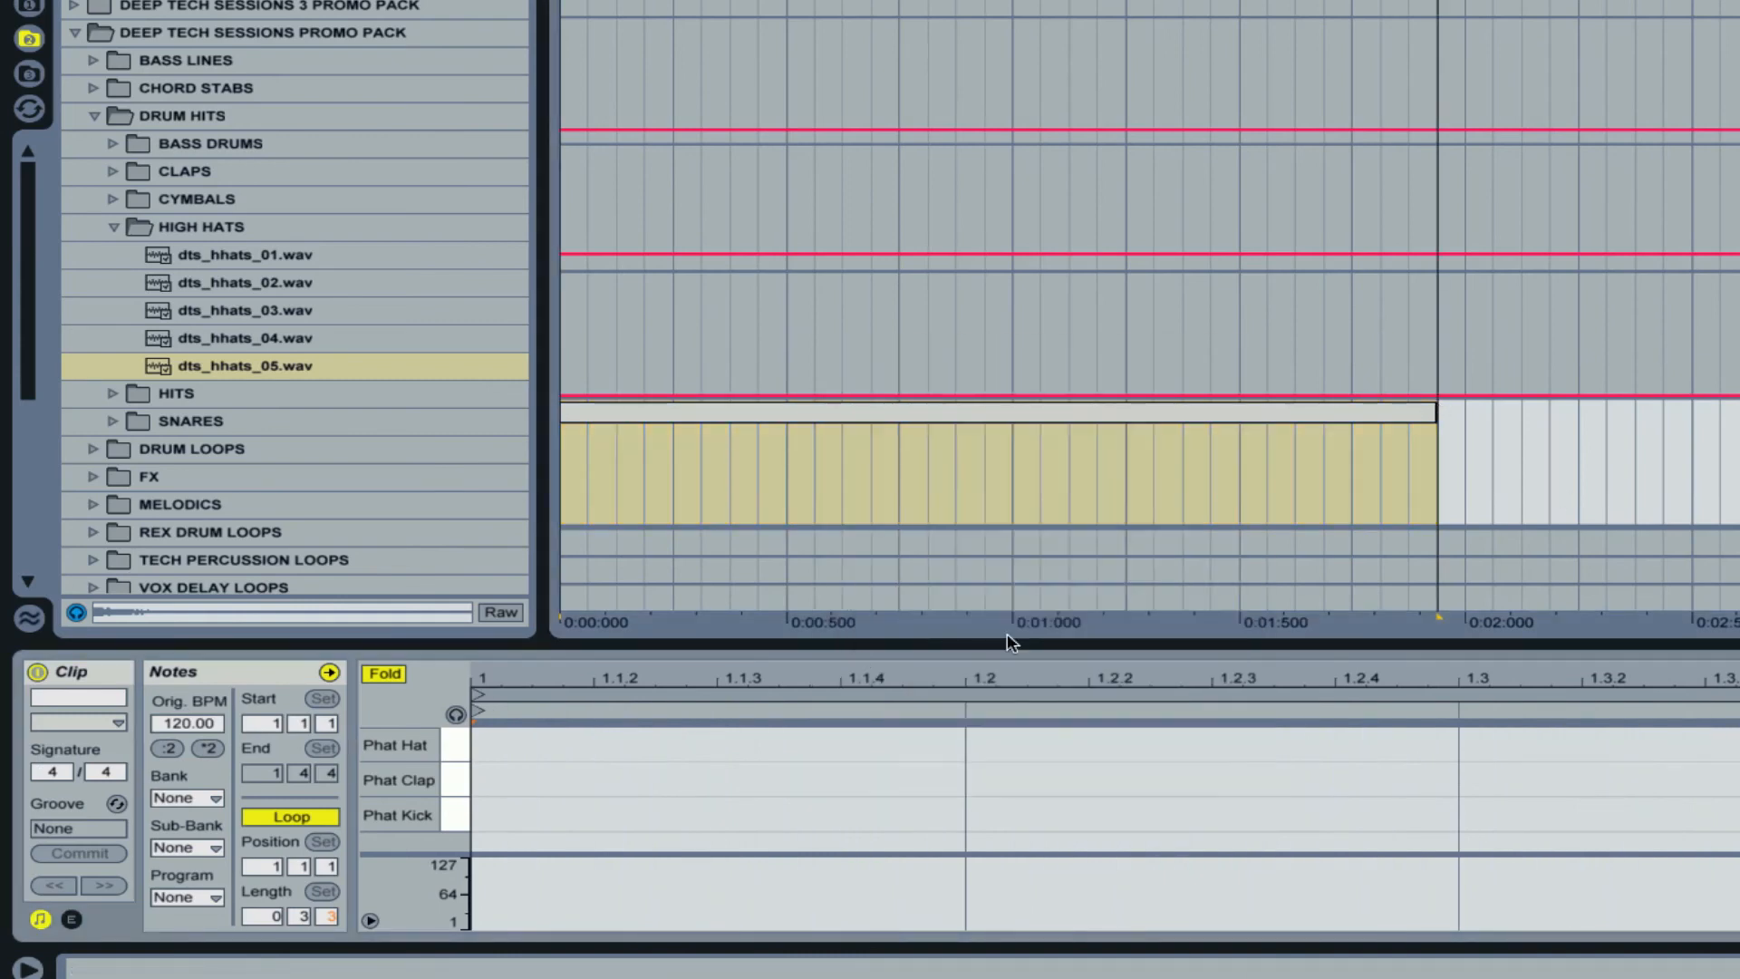
pyautogui.doubleClick(817, 810)
pyautogui.doubleClick(1041, 780)
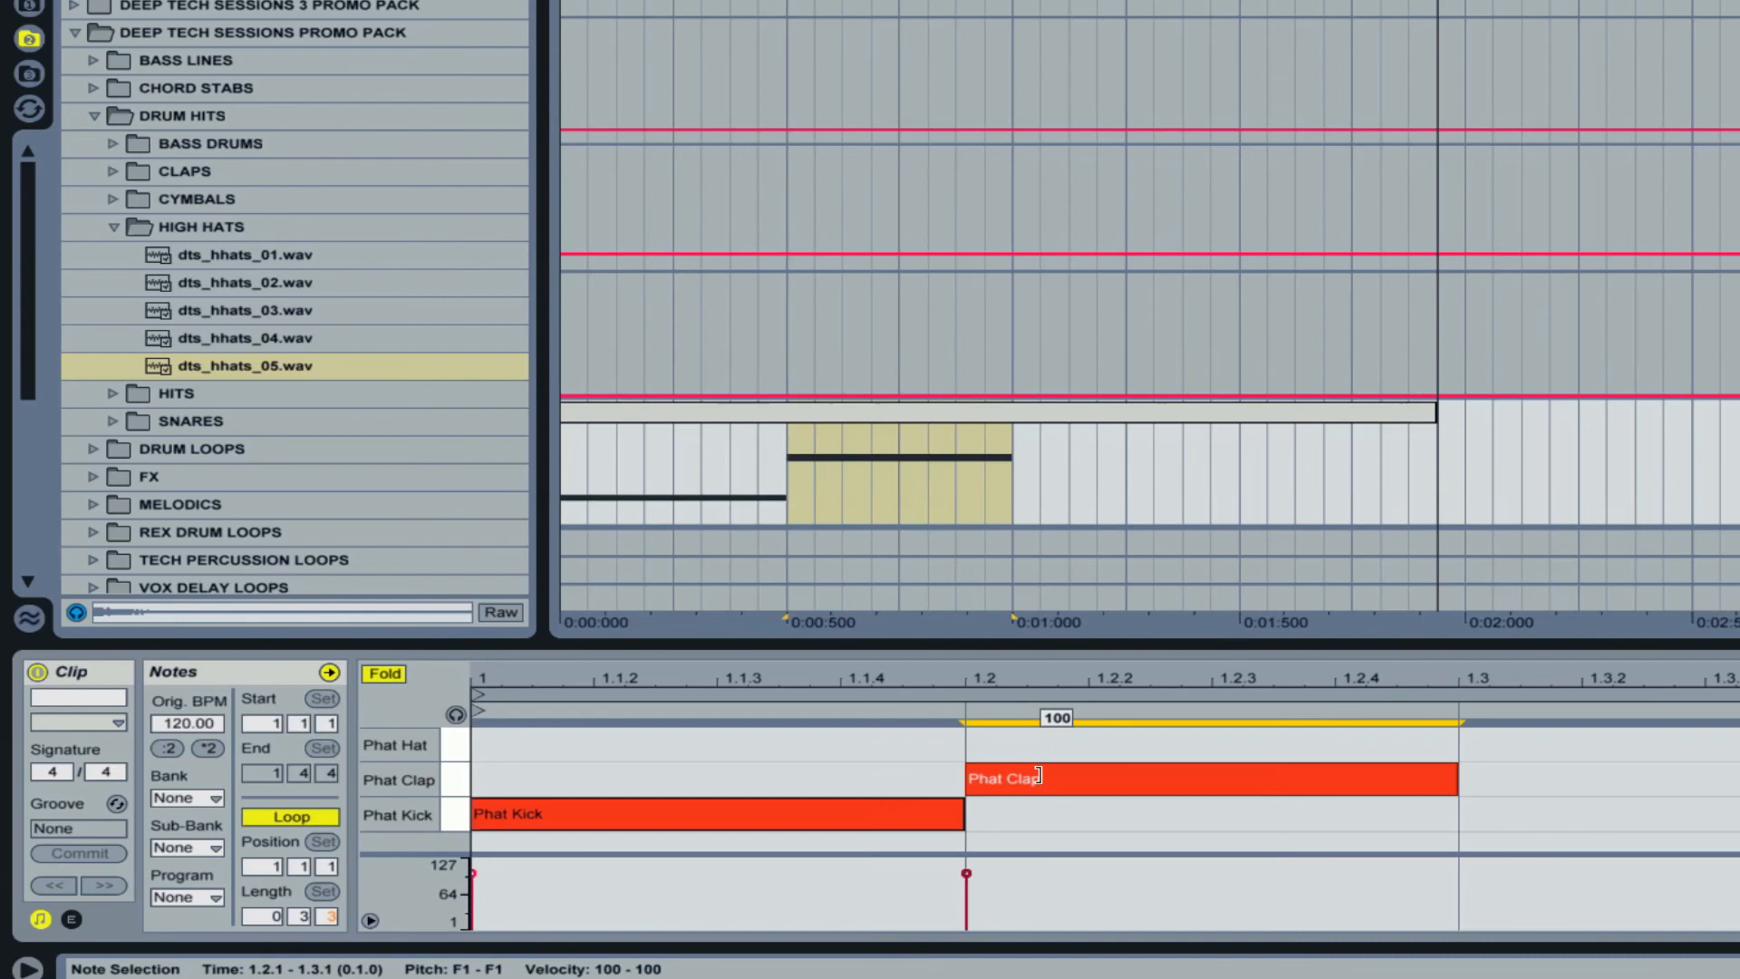
pyautogui.doubleClick(1699, 816)
pyautogui.doubleClick(1738, 780)
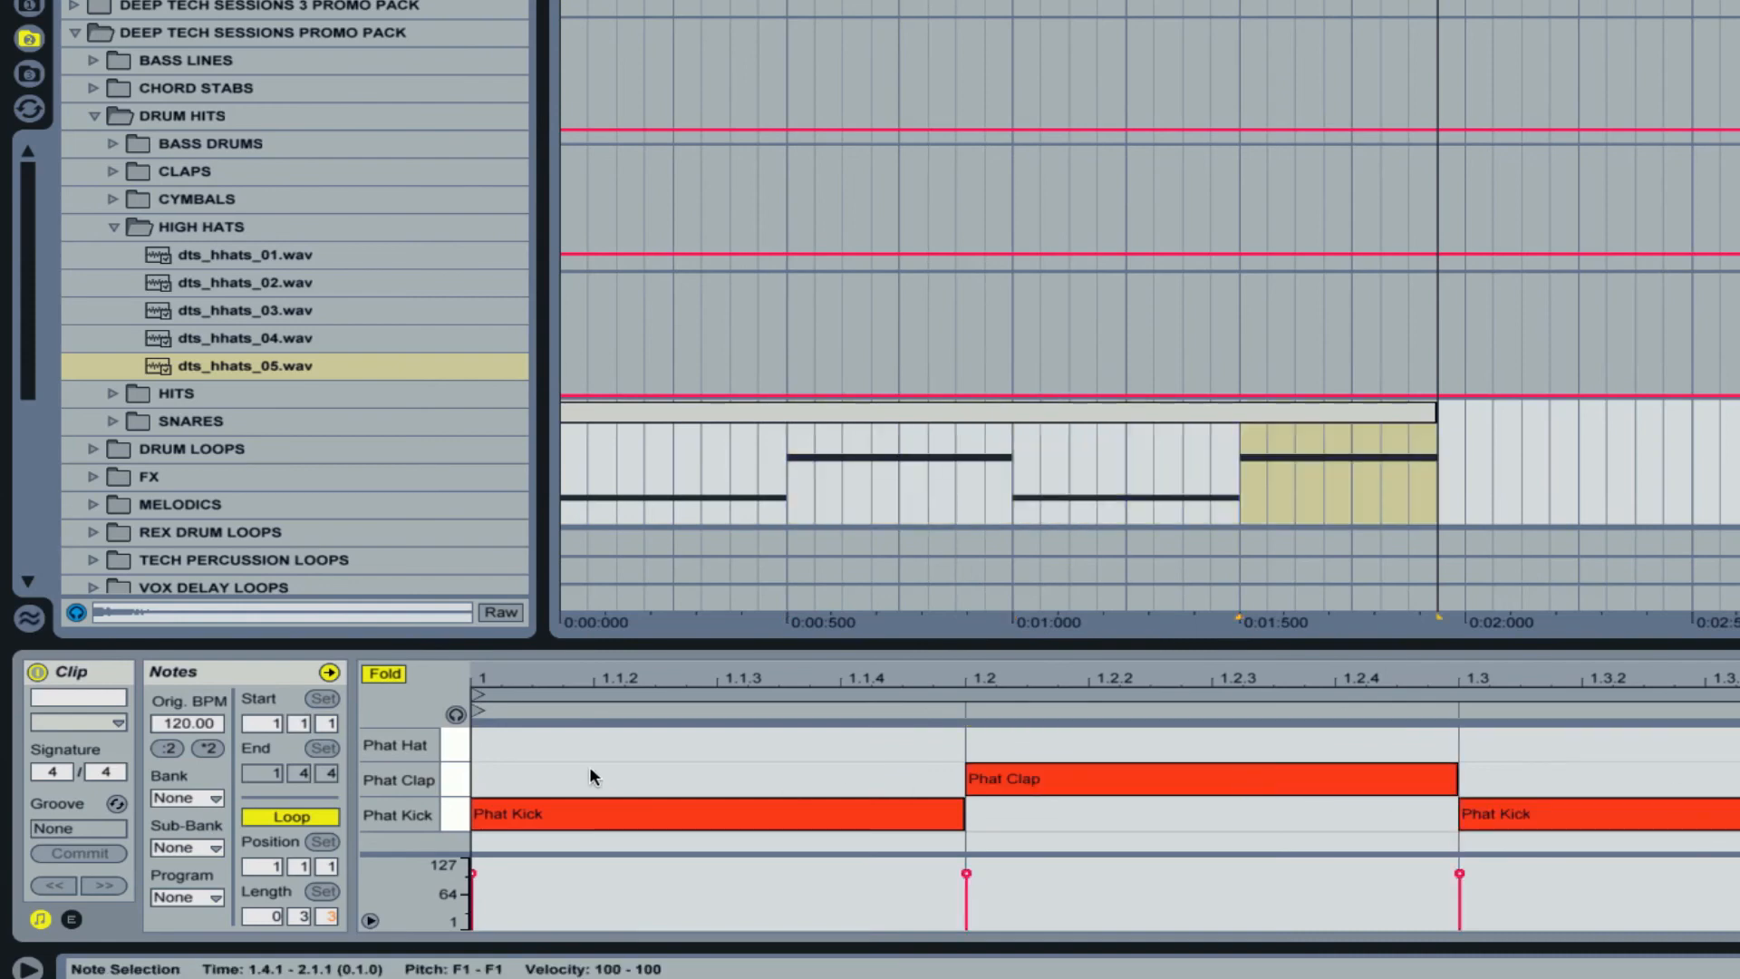
# Set the note grid to 1/8 and draw a Phat Hat note on each of the four beats
pyautogui.click(606, 746)
pyautogui.rightClick(609, 745)
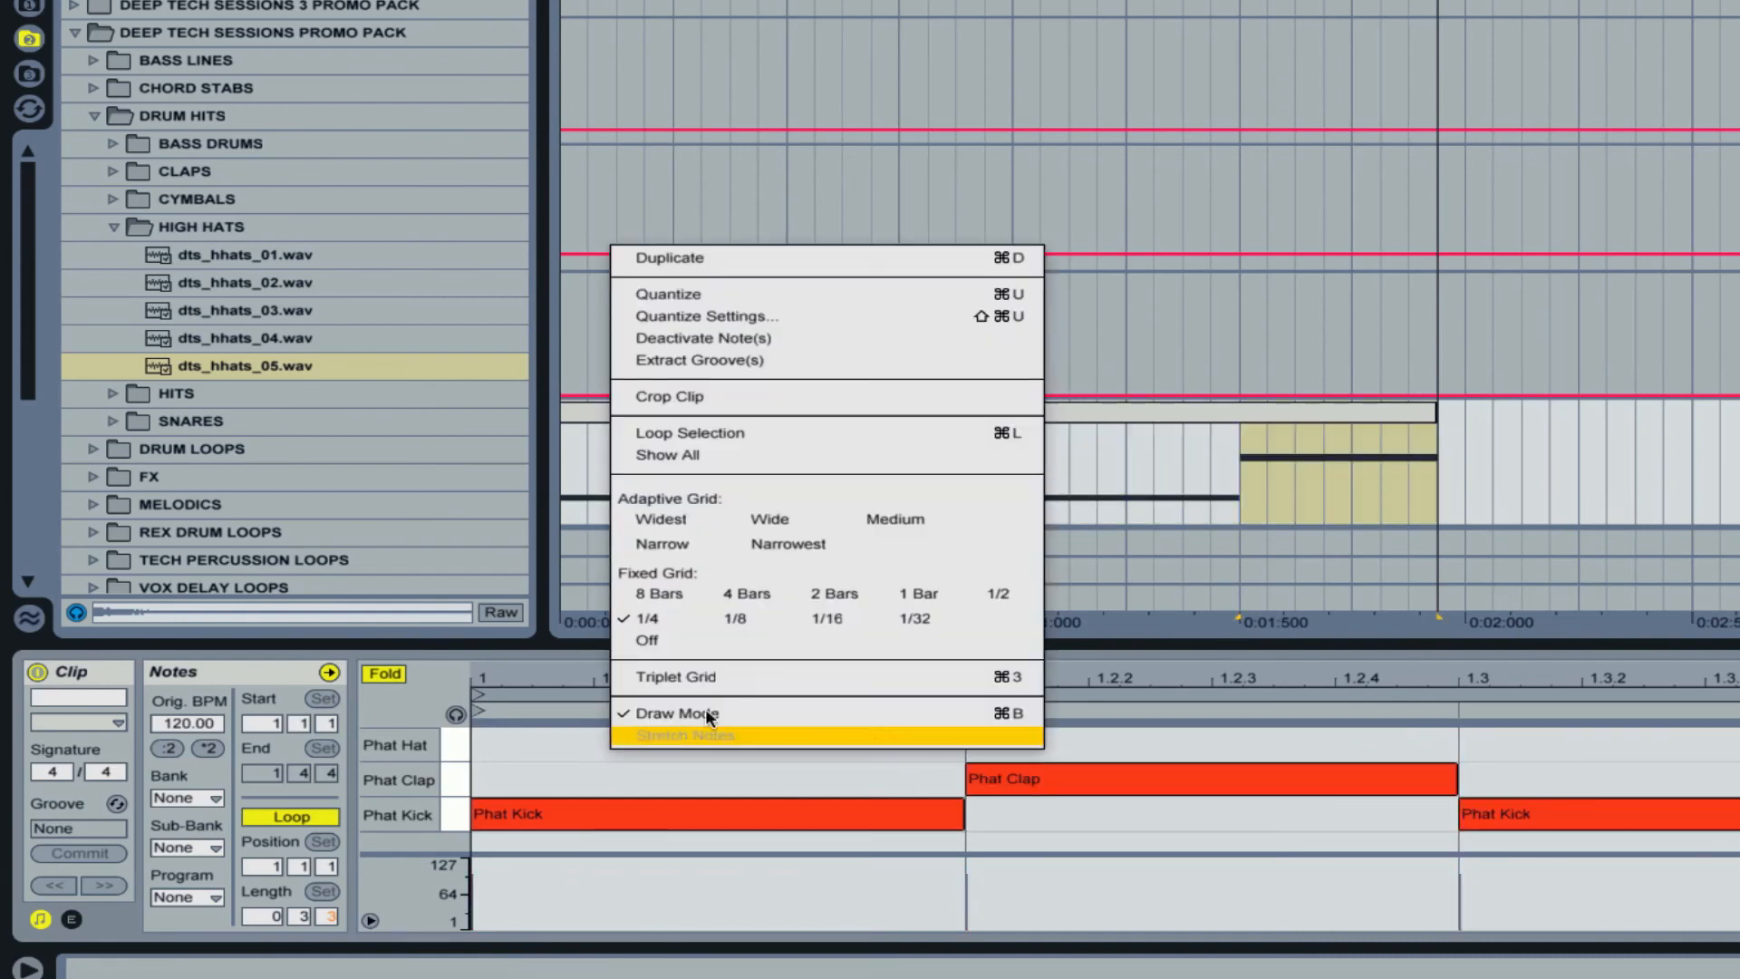
pyautogui.click(731, 622)
pyautogui.doubleClick(610, 744)
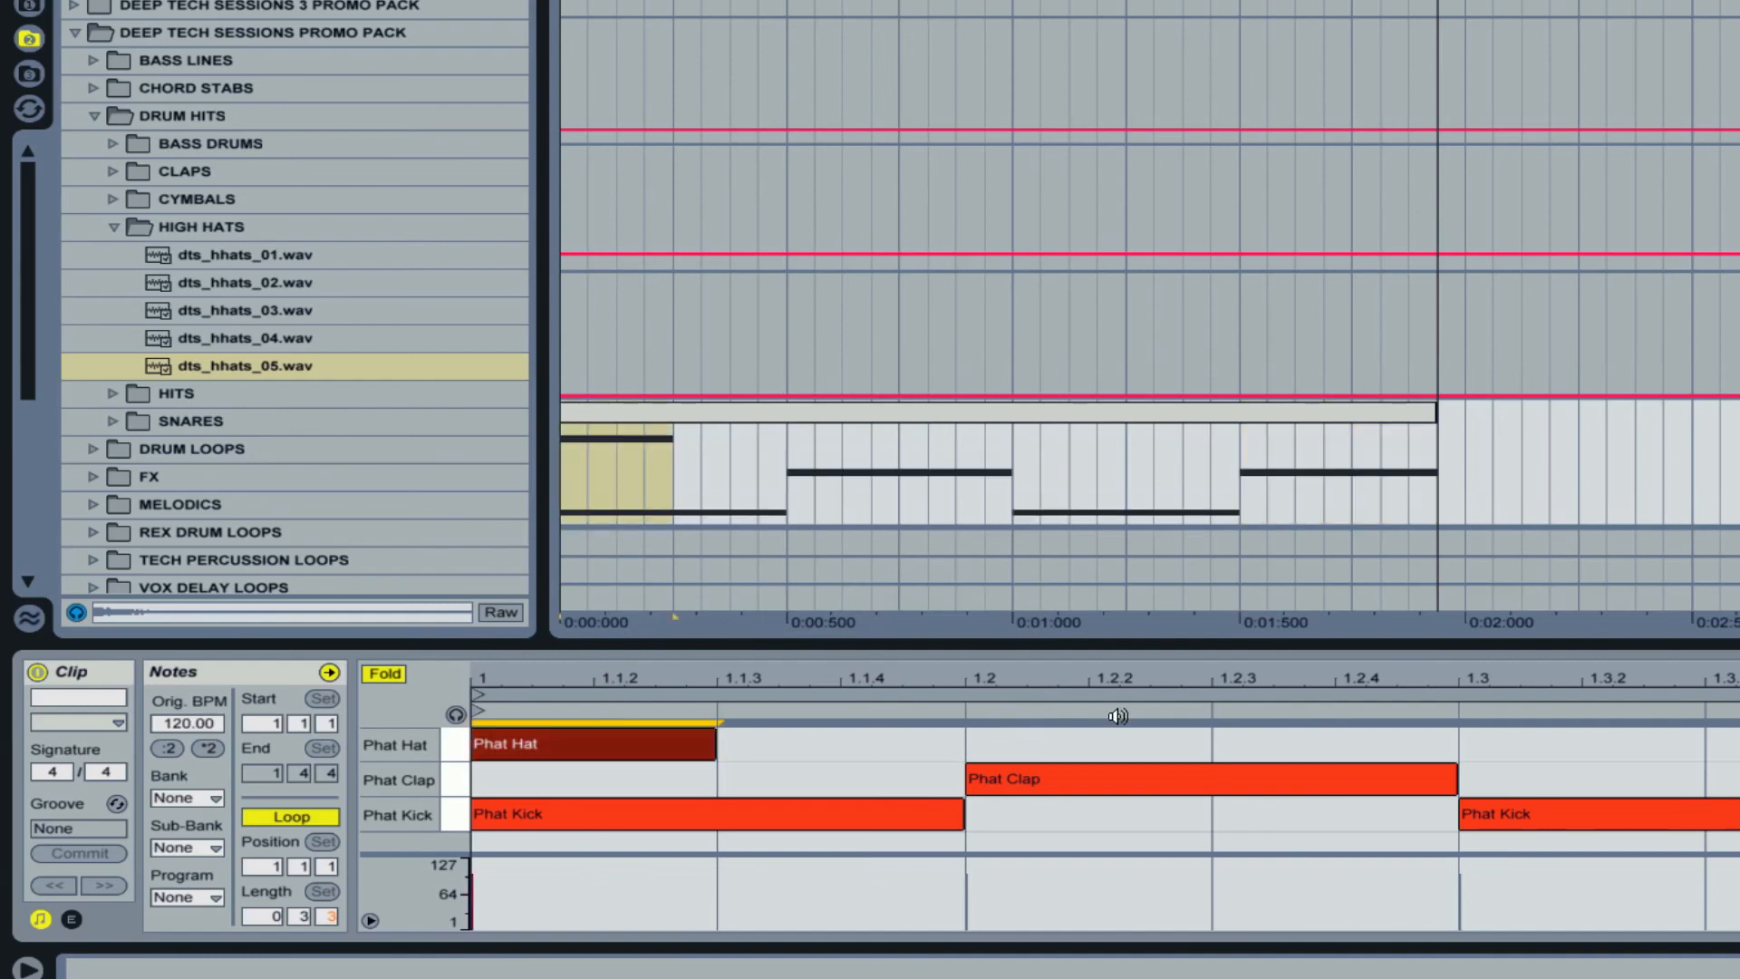
pyautogui.doubleClick(1088, 744)
pyautogui.doubleClick(1342, 721)
pyautogui.doubleClick(1739, 721)
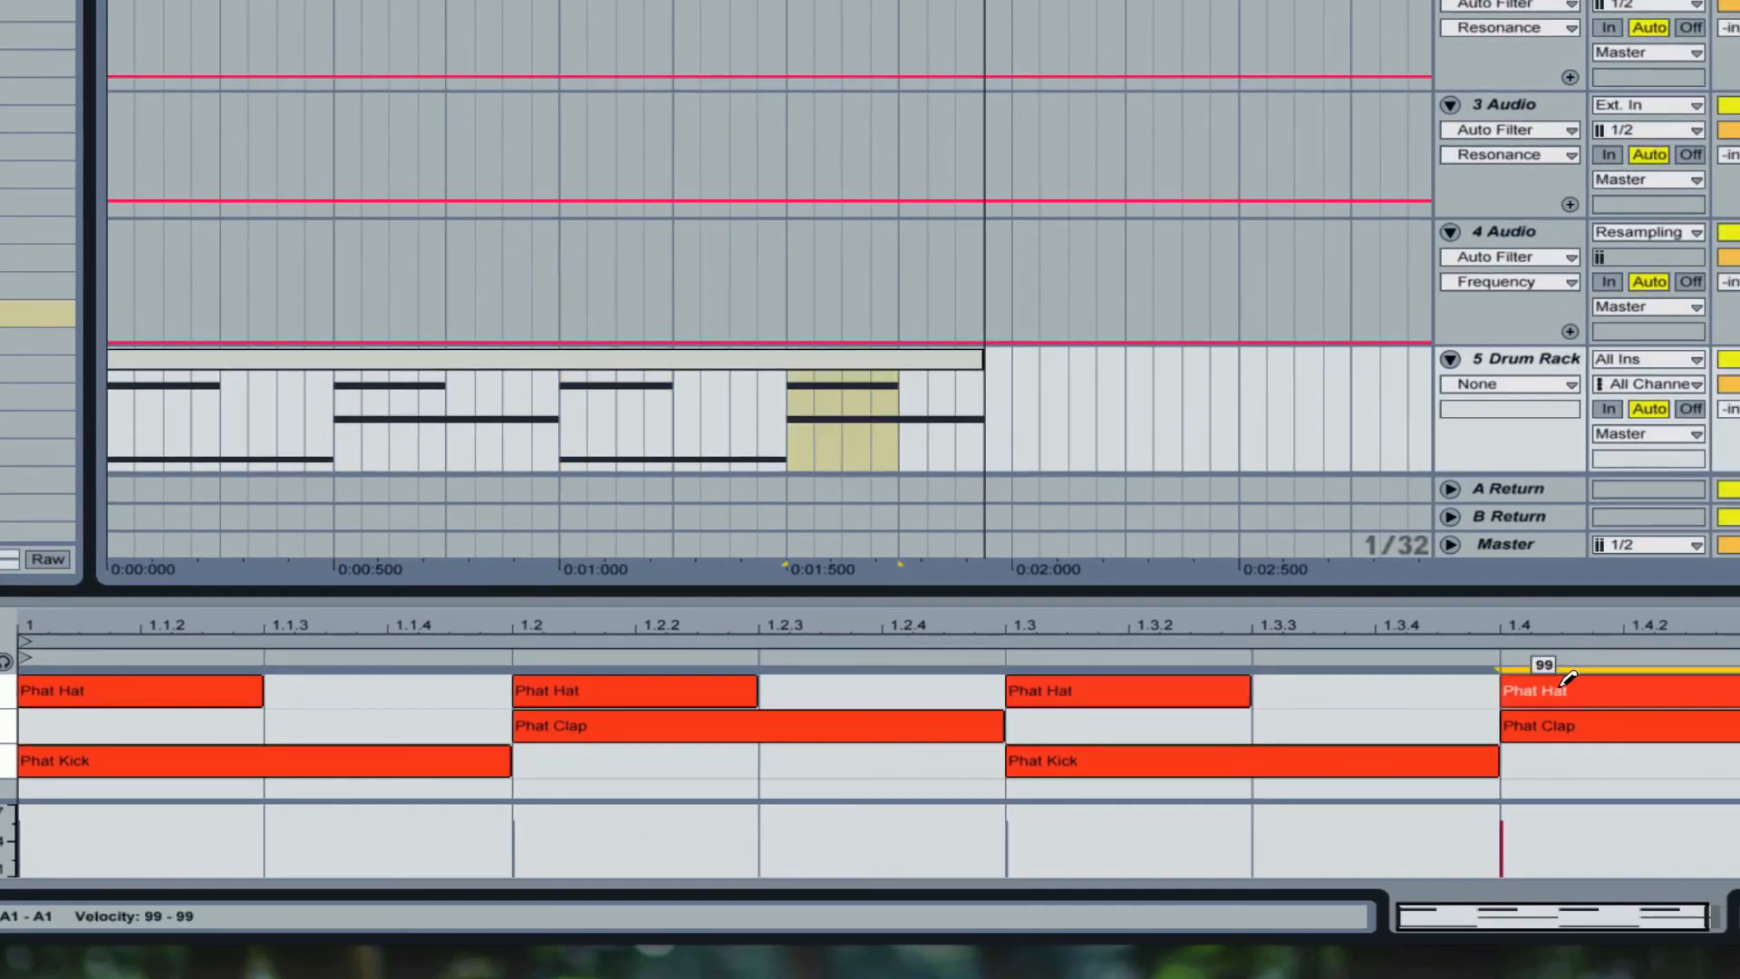
# Move all four Phat Hat notes an eighth note later onto the off-beats and play back the pattern
pyautogui.click(124, 697)
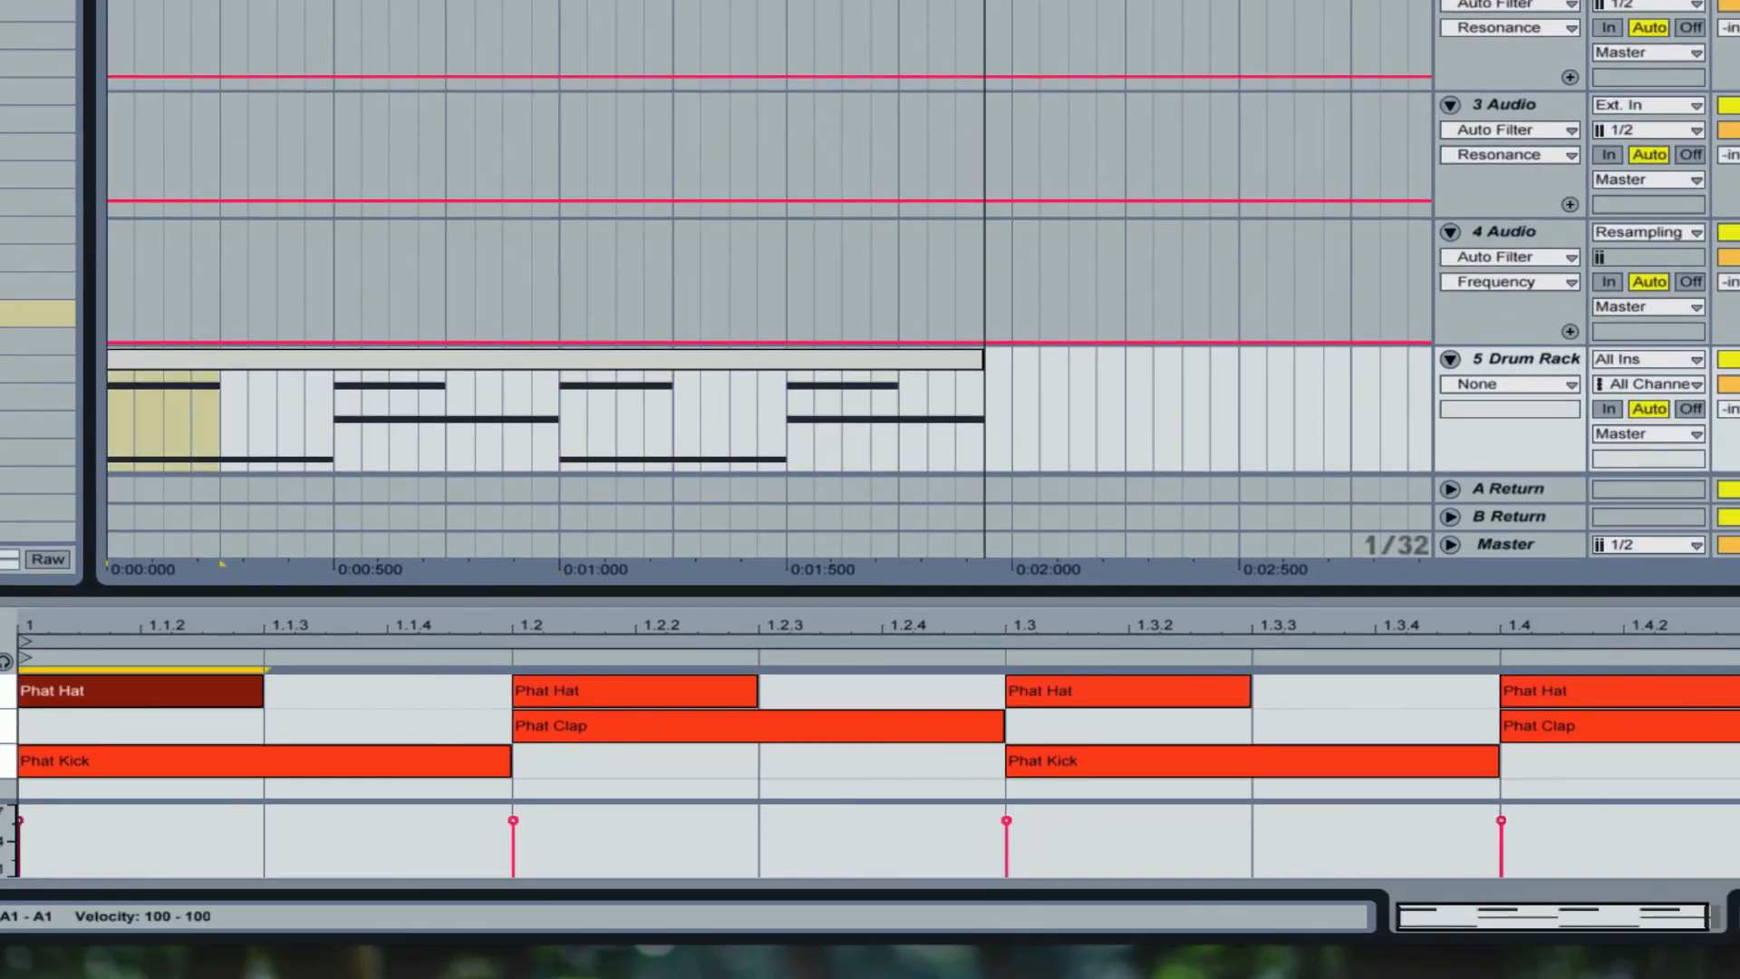
pyautogui.moveTo(1739, 679); pyautogui.dragTo(402, 699)
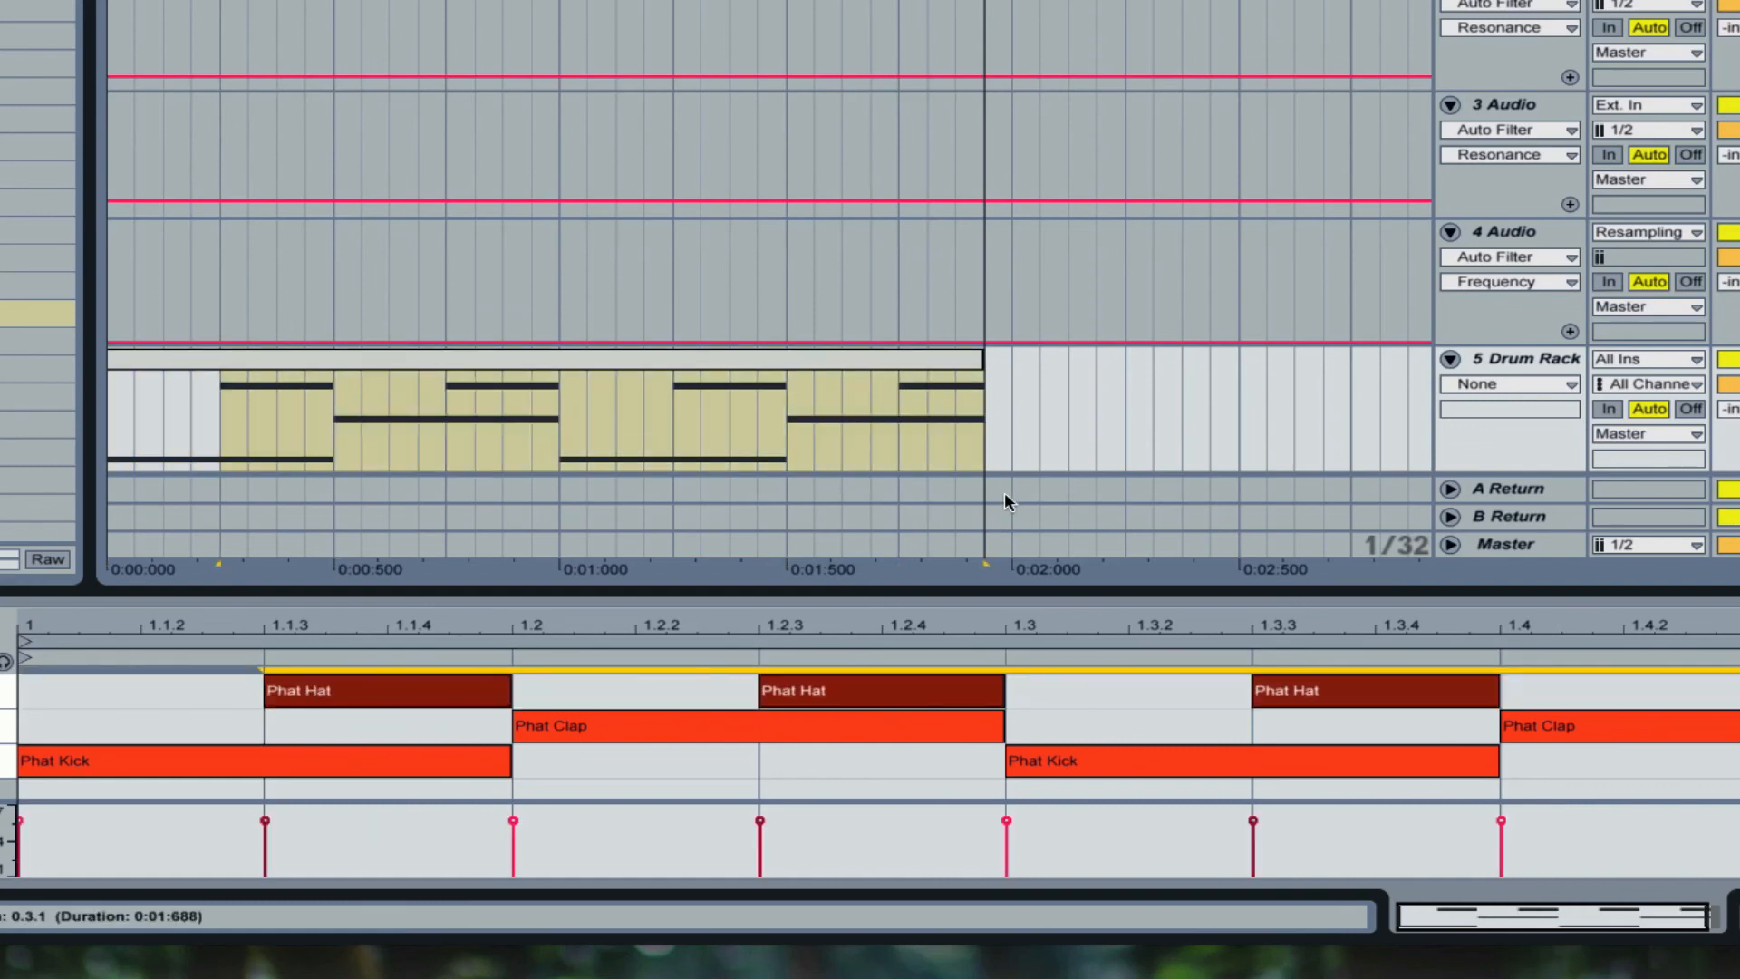
pyautogui.press('space')
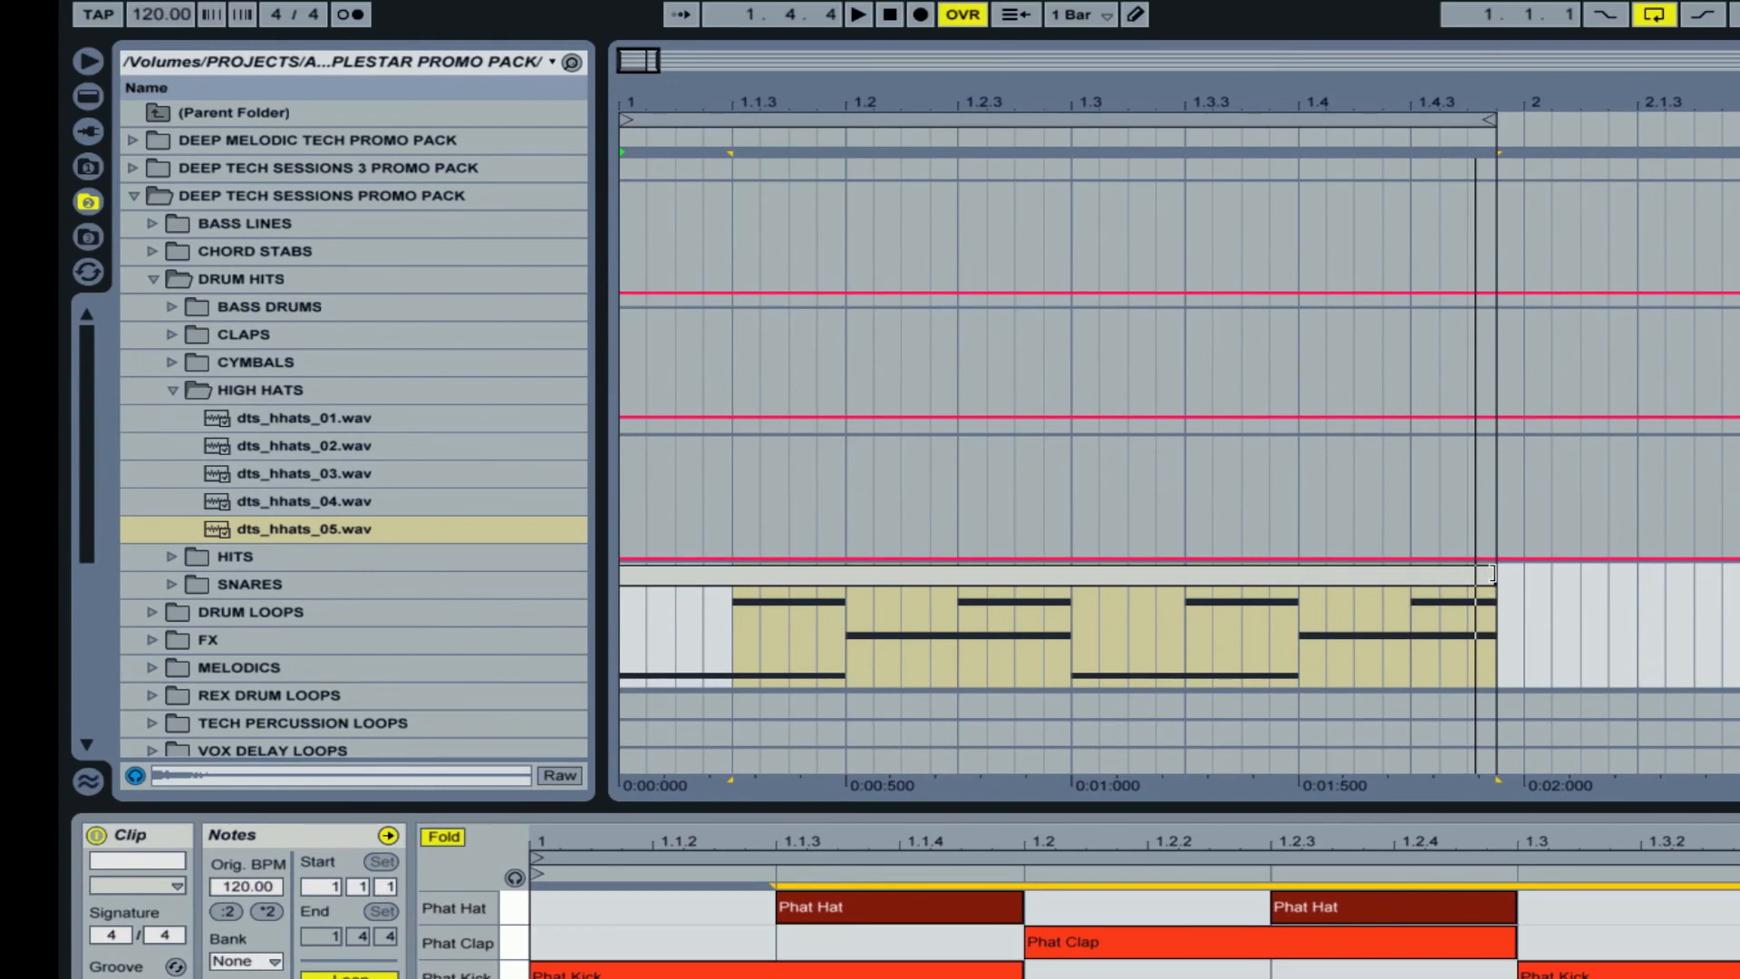
# Shorten the Drum Rack's MIDI clip to end at beat 1.4 and fit the arrangement loop to it
pyautogui.moveTo(1494, 574)
pyautogui.mouseDown()
pyautogui.moveTo(1155, 578)
pyautogui.moveTo(1302, 577)
pyautogui.mouseUp()
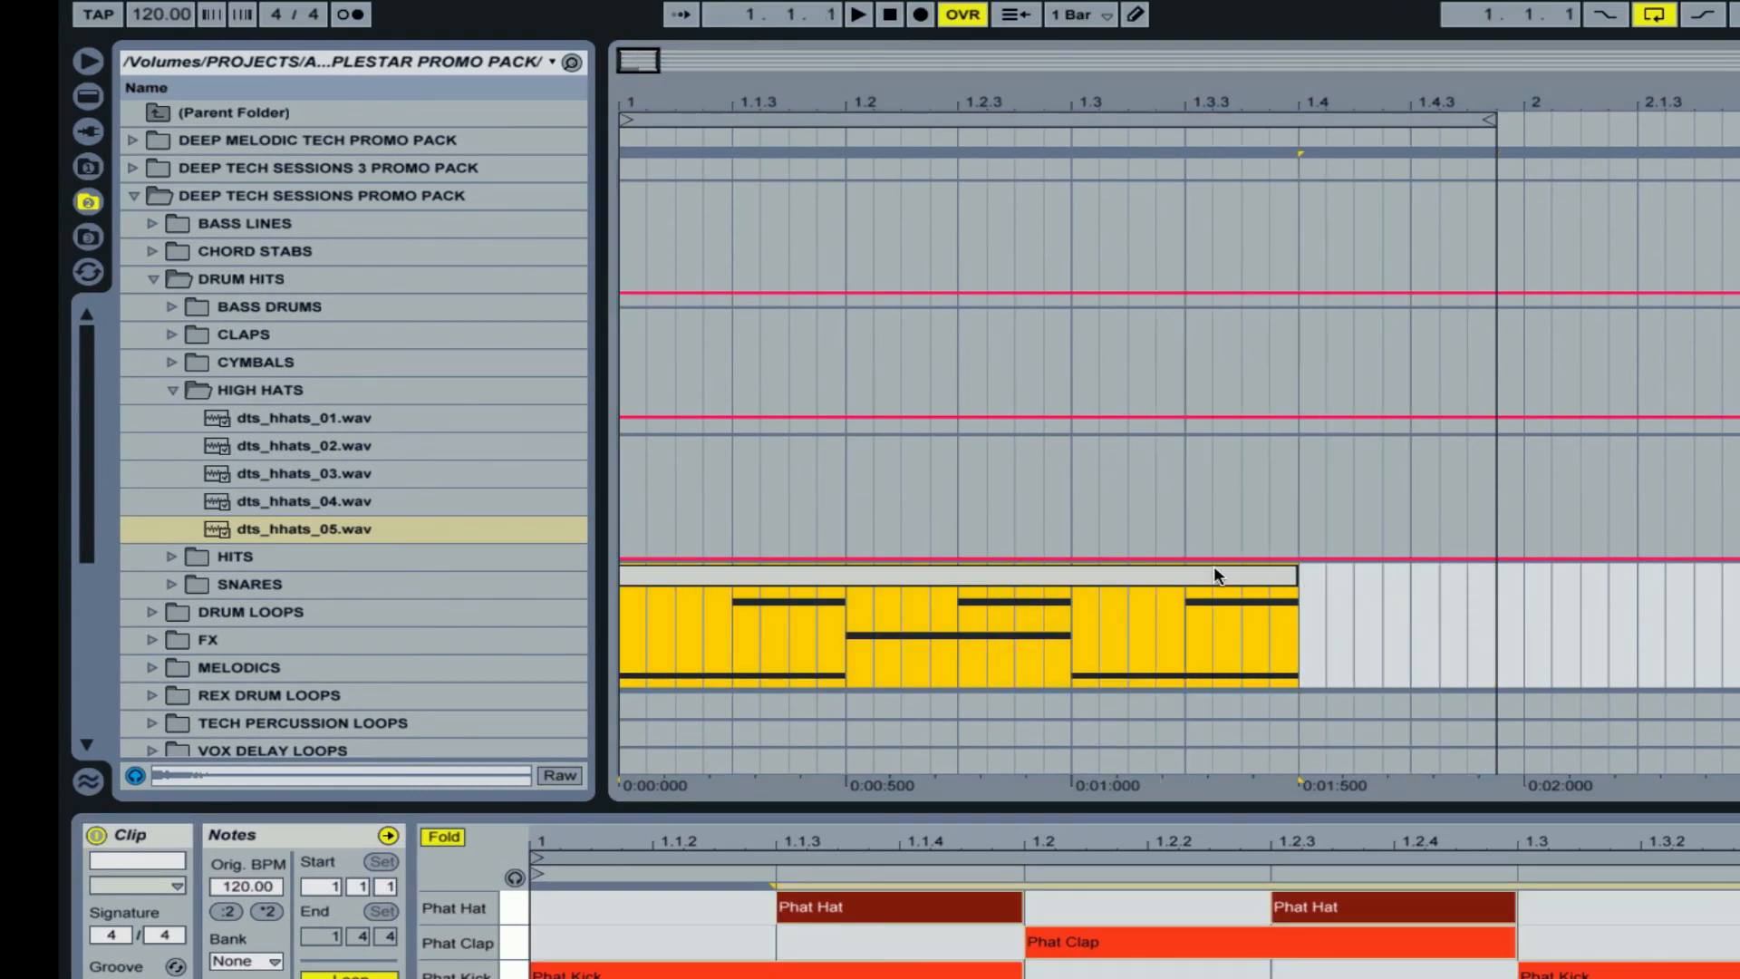
pyautogui.press('super+l')
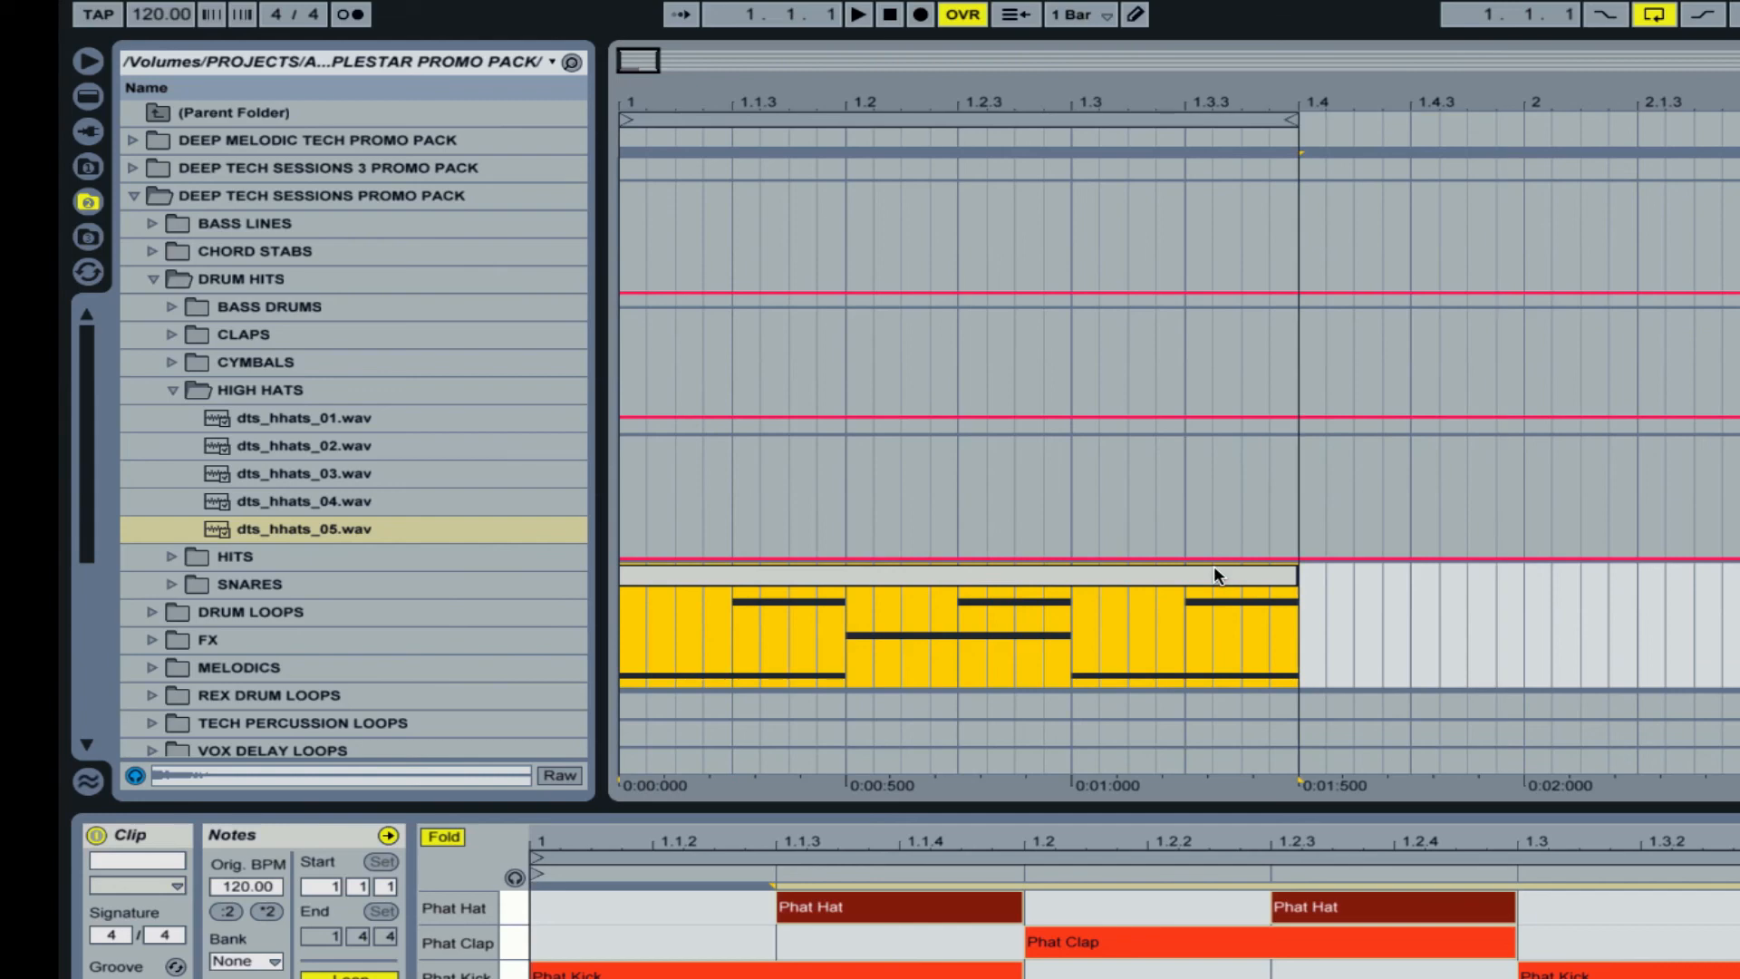